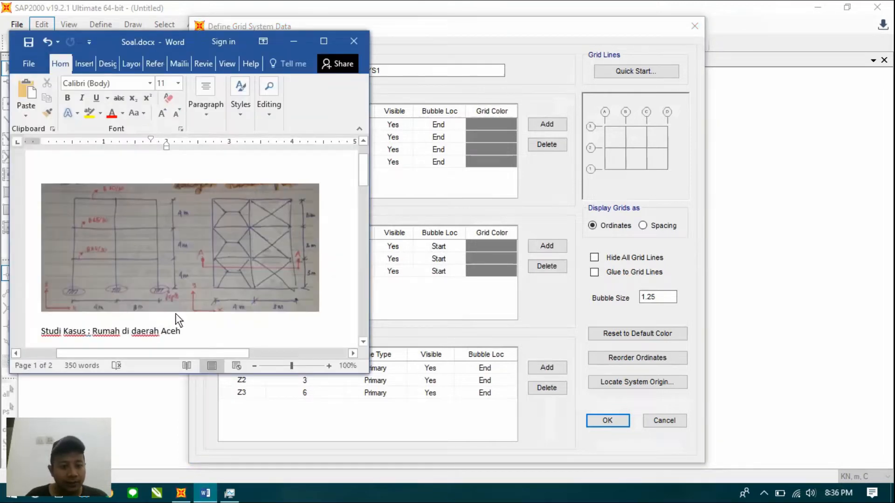
# Set X grid line A to -4 m and B to 0 m, and delete X grid line D.
pyautogui.click(393, 189)
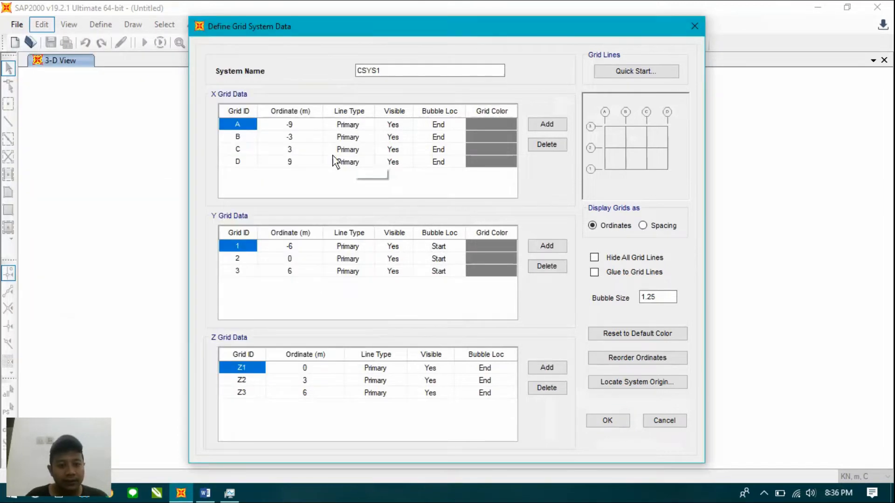
pyautogui.click(298, 125)
pyautogui.write('-')
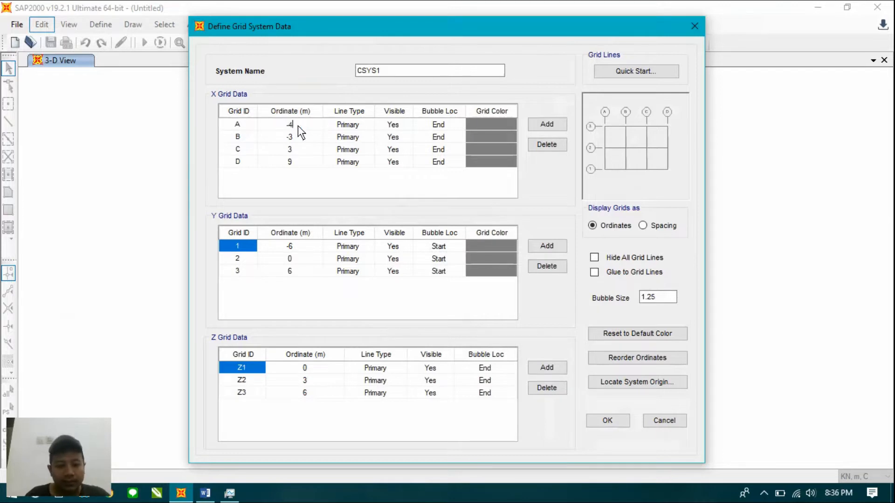
pyautogui.click(298, 134)
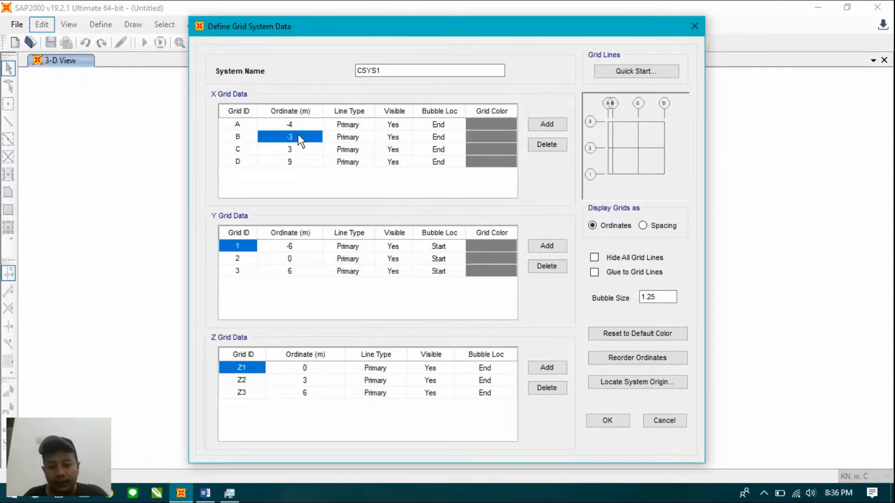
pyautogui.write('0')
pyautogui.press('Return')
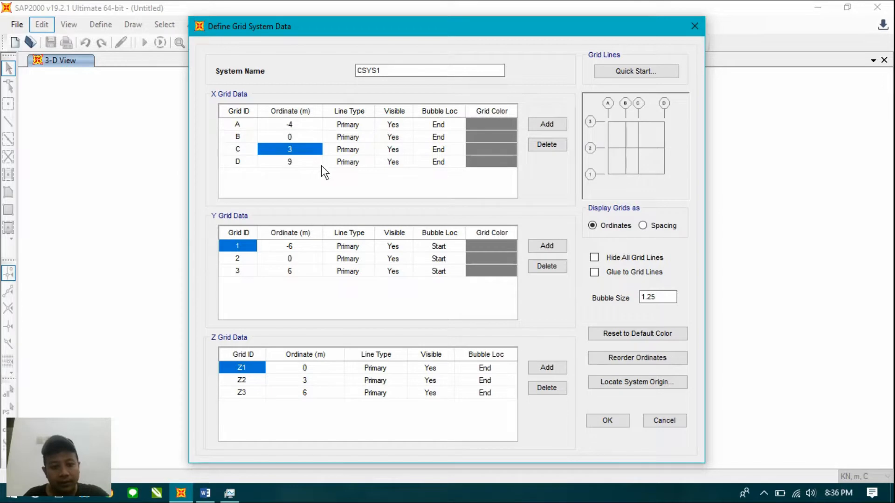
pyautogui.press('Down')
pyautogui.click(535, 147)
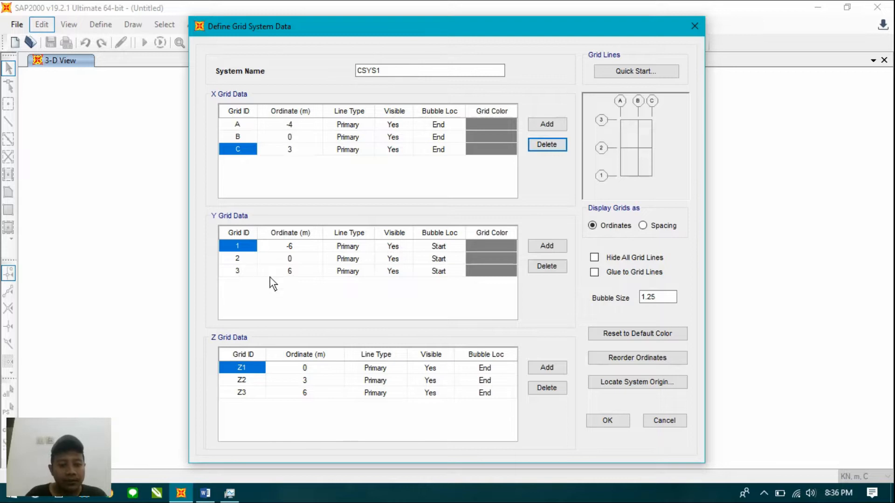
# Following the plan sketch in Soal.docx, set Y grid line 1 to -3 m and 3 to 3 m, and add line 4 at 6 m.
pyautogui.click(206, 494)
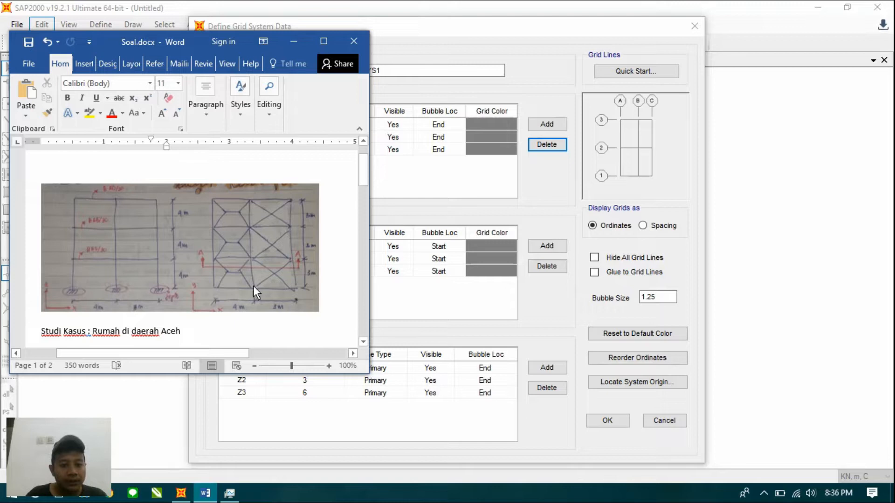
pyautogui.click(407, 206)
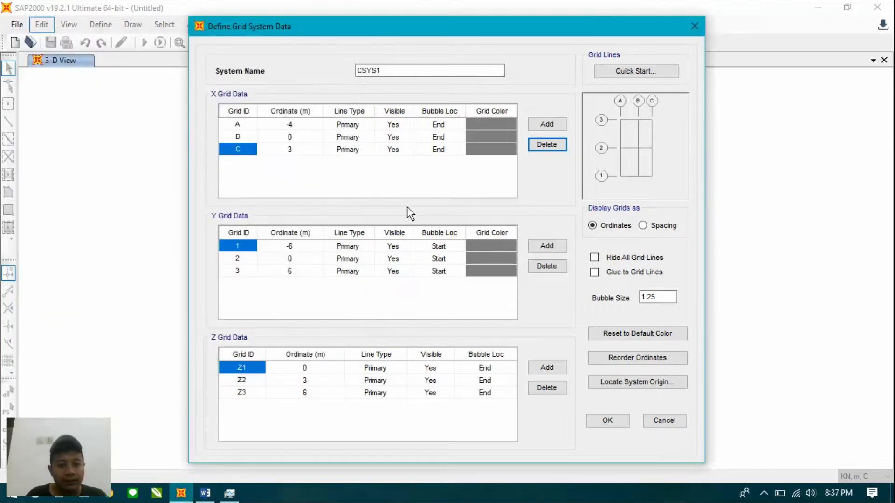
pyautogui.click(305, 248)
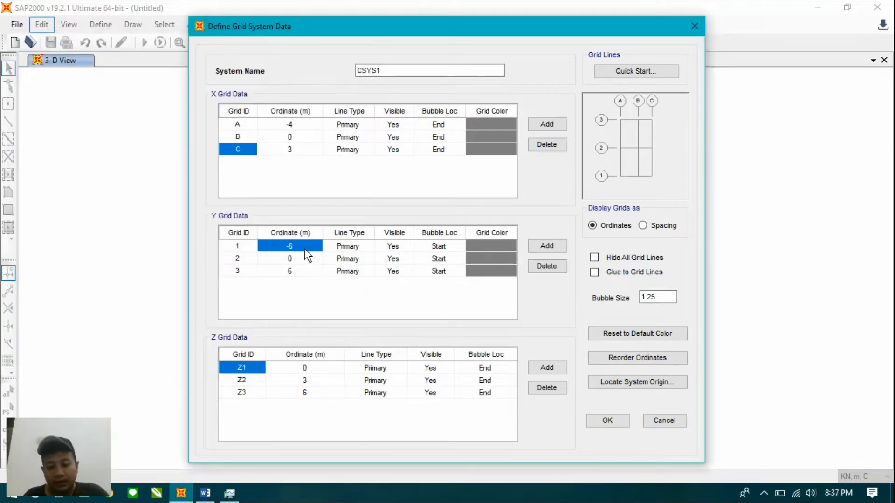
pyautogui.write('-3')
pyautogui.click(301, 260)
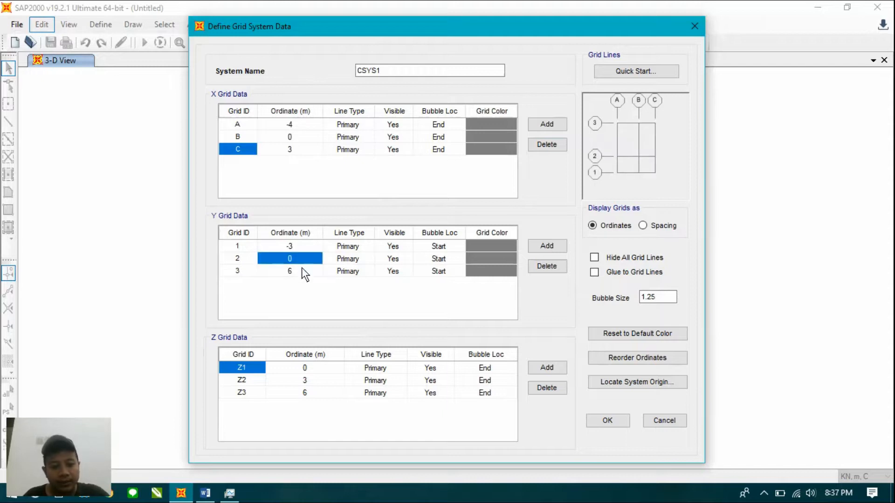
pyautogui.click(302, 270)
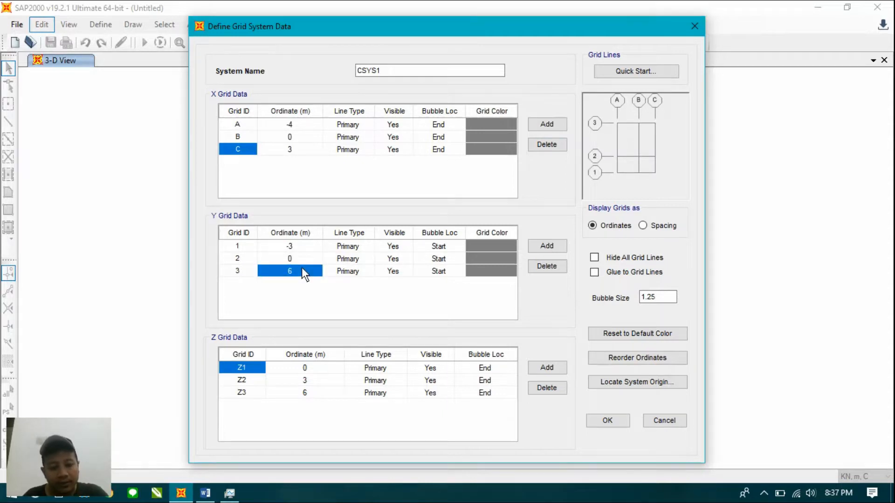
pyautogui.write('3')
pyautogui.press('Return')
pyautogui.click(558, 247)
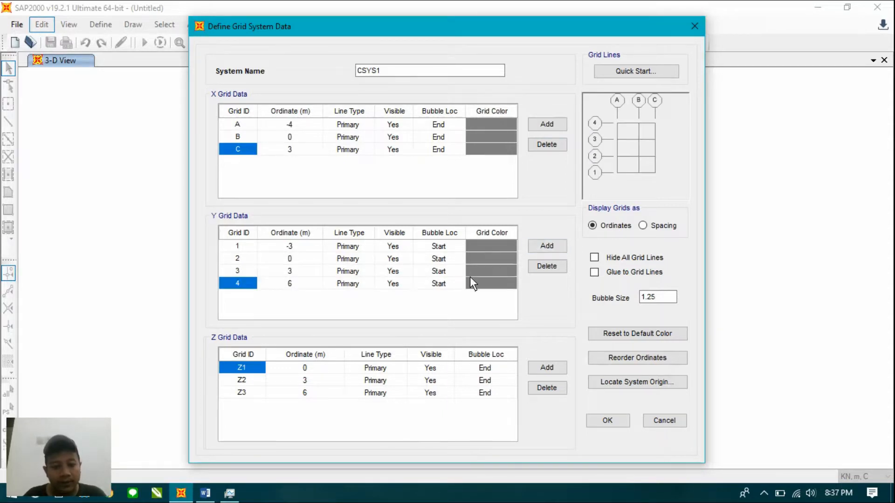
# Following the elevation sketch in Soal.docx, set Z grid levels Z1 to -4 m, Z2 to 0 m and Z3 to 4 m, and add a level at 8 m.
pyautogui.click(207, 494)
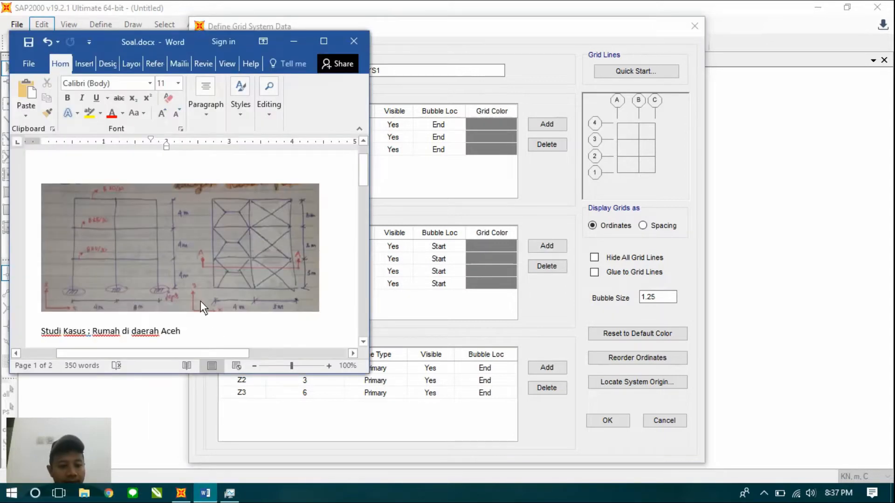
pyautogui.click(414, 270)
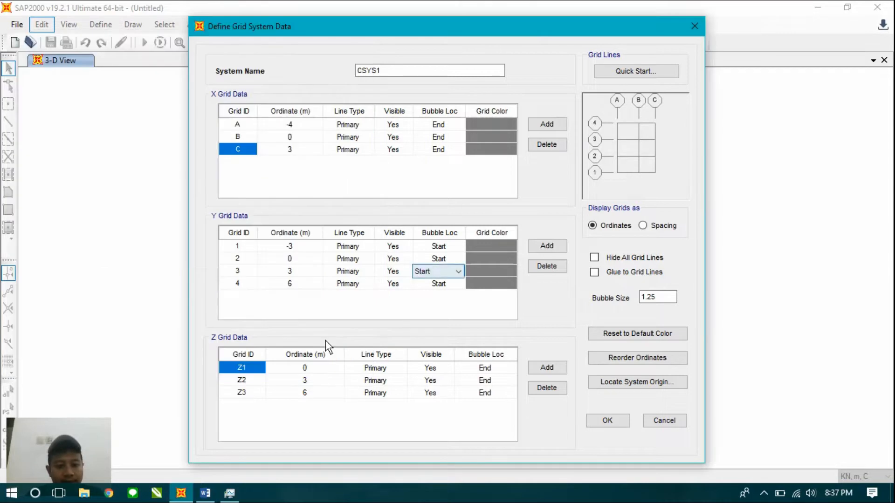
pyautogui.click(301, 369)
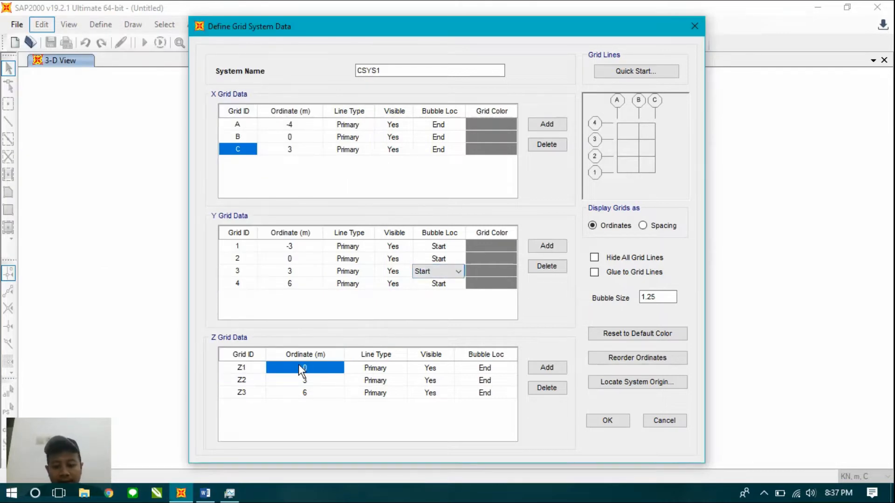
pyautogui.press('BackSpace')
pyautogui.click(305, 381)
pyautogui.write('0')
pyautogui.click(305, 391)
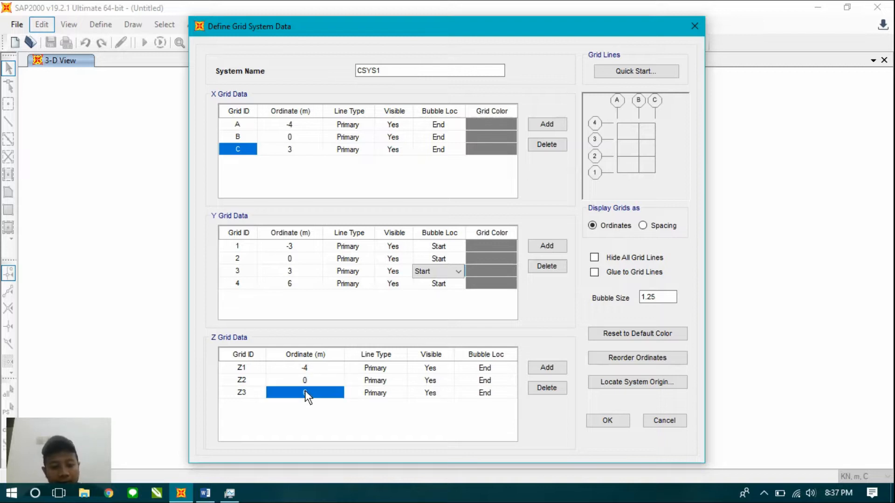
pyautogui.write('4')
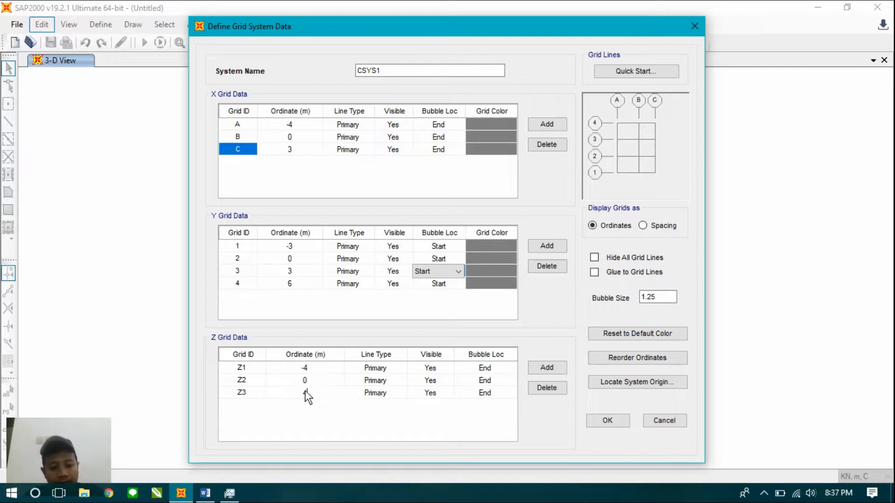
pyautogui.click(544, 368)
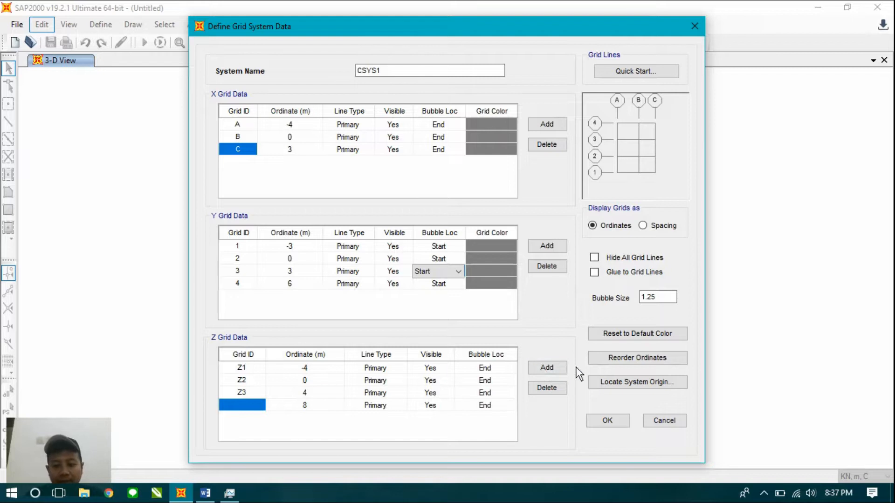
# Accept the custom grid, generate the open frame building with default beam and column sections, and view it in 3D.
pyautogui.click(604, 420)
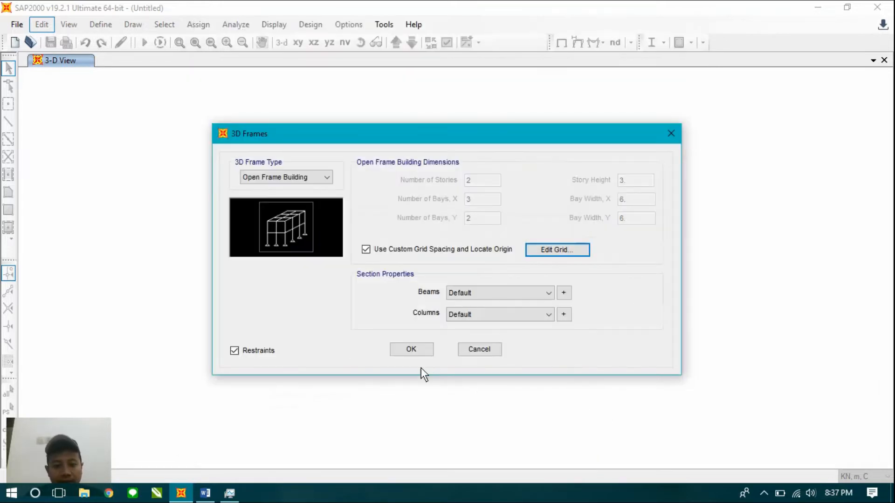
pyautogui.click(415, 351)
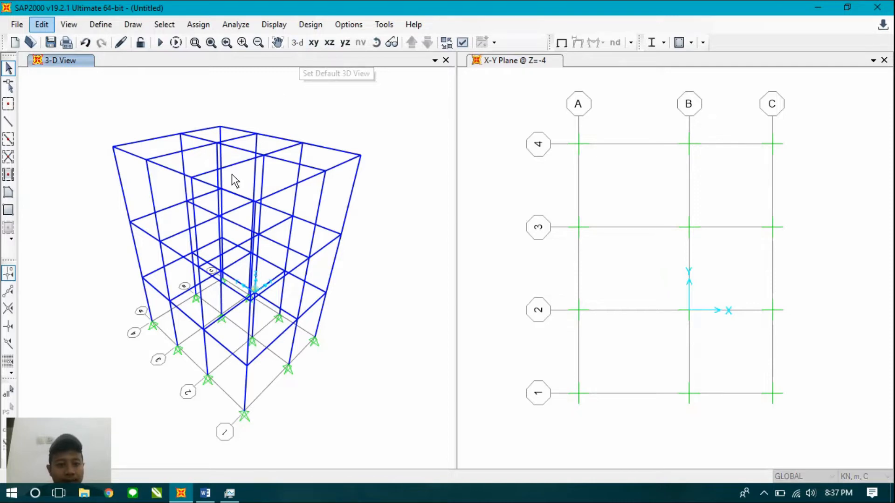
pyautogui.click(298, 46)
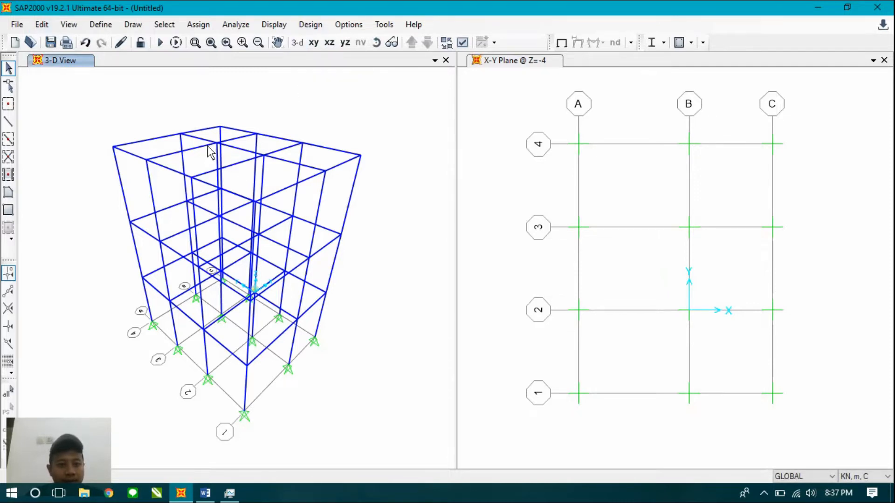
pyautogui.moveTo(116, 255); pyautogui.dragTo(181, 141)
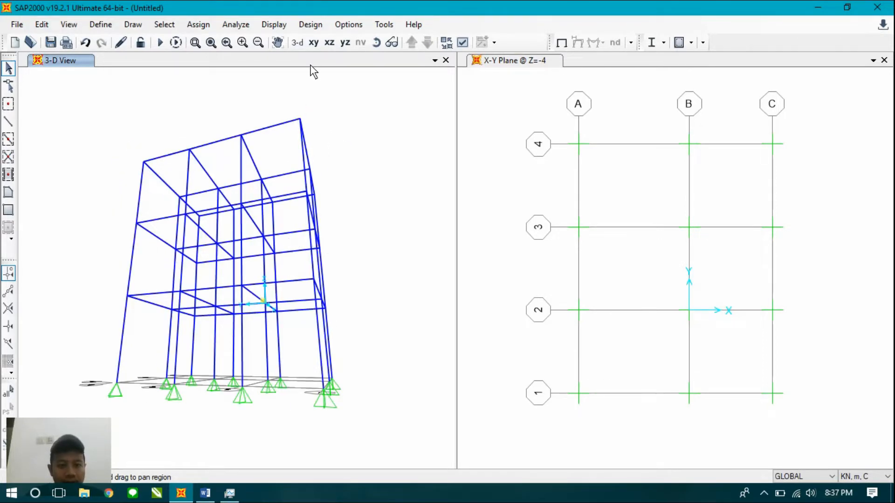
# Assign fixed restraints, with all three translations and rotations restrained, to all twelve base joints in the X-Y plane at Z=-4.
pyautogui.click(313, 46)
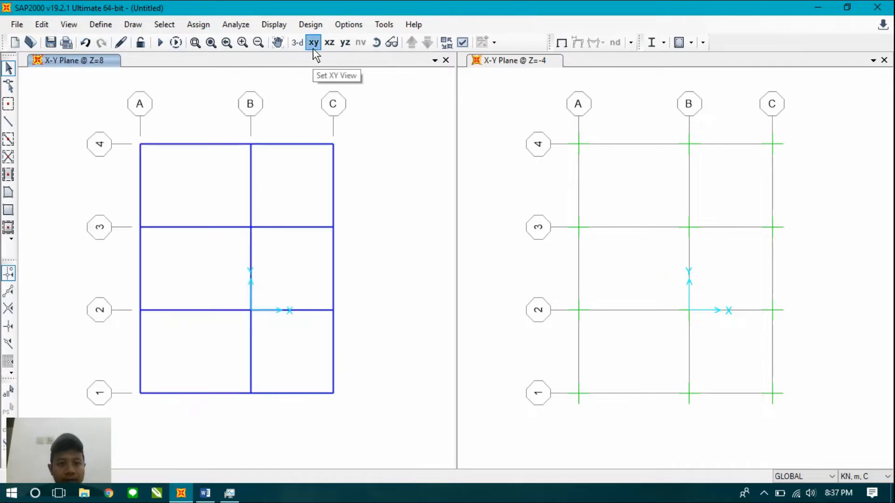
pyautogui.click(423, 46)
pyautogui.click(423, 46)
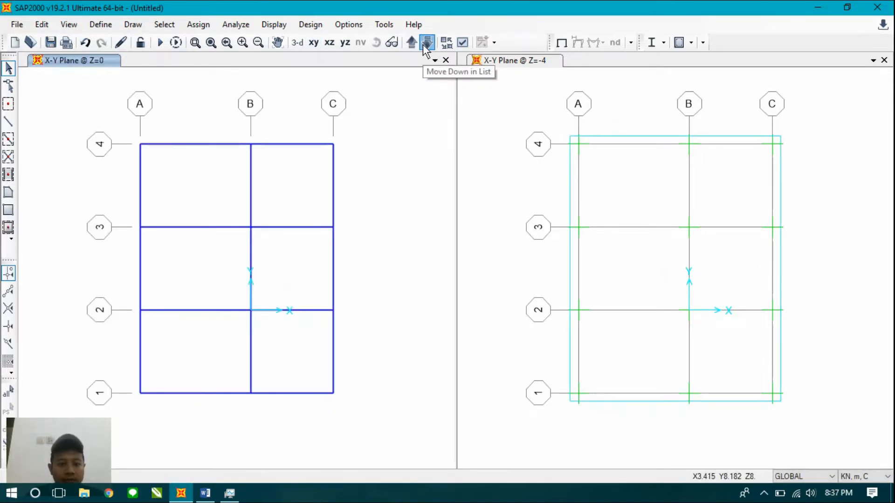
pyautogui.click(424, 47)
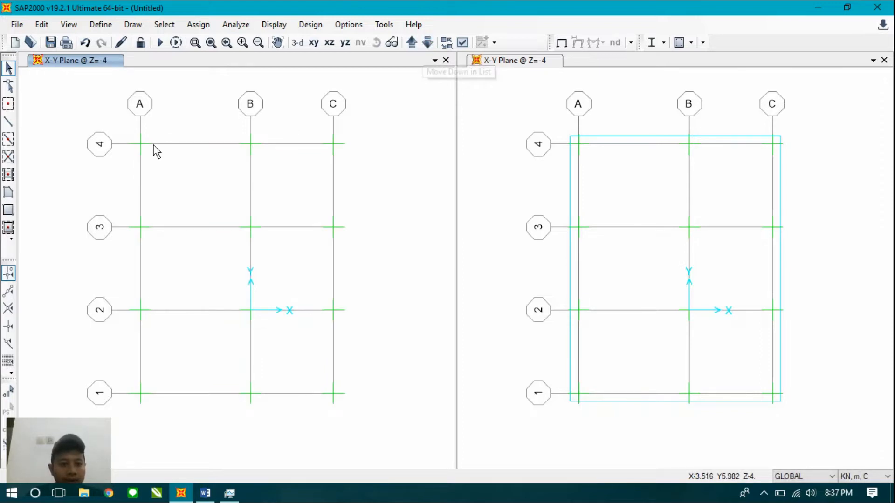
pyautogui.click(140, 144)
pyautogui.click(251, 144)
pyautogui.click(333, 144)
pyautogui.click(333, 227)
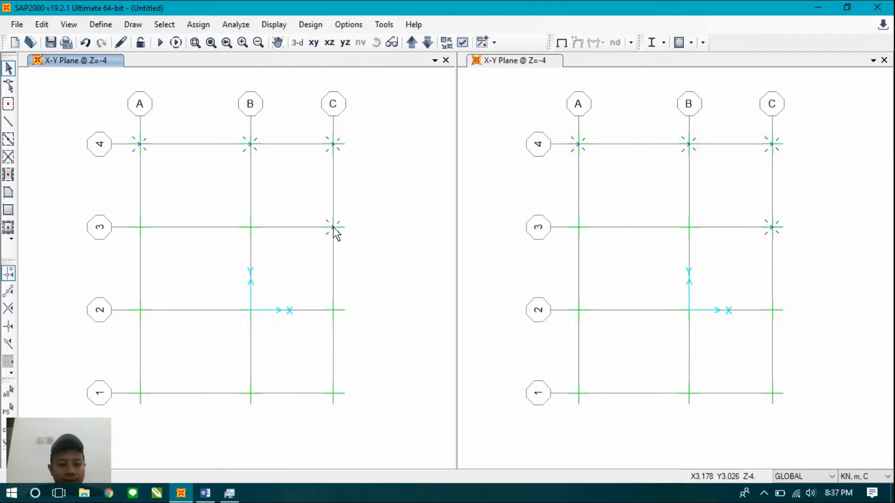
pyautogui.click(251, 227)
pyautogui.click(140, 227)
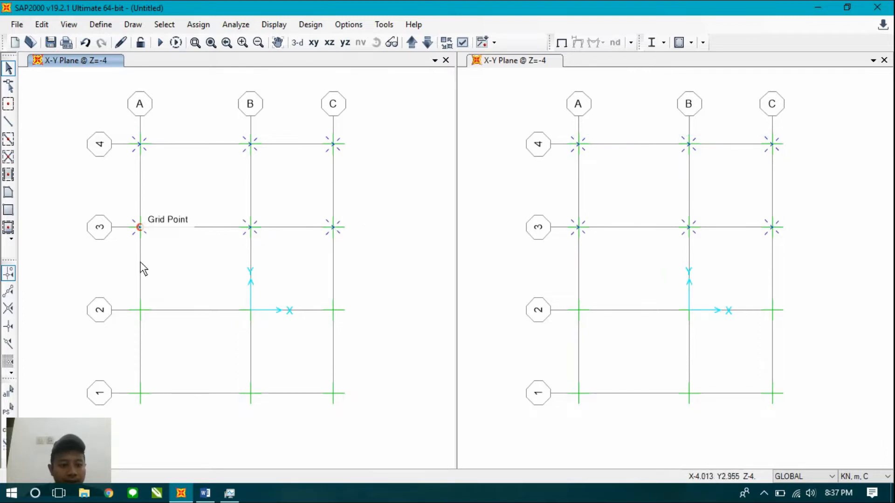
pyautogui.click(140, 310)
pyautogui.click(251, 310)
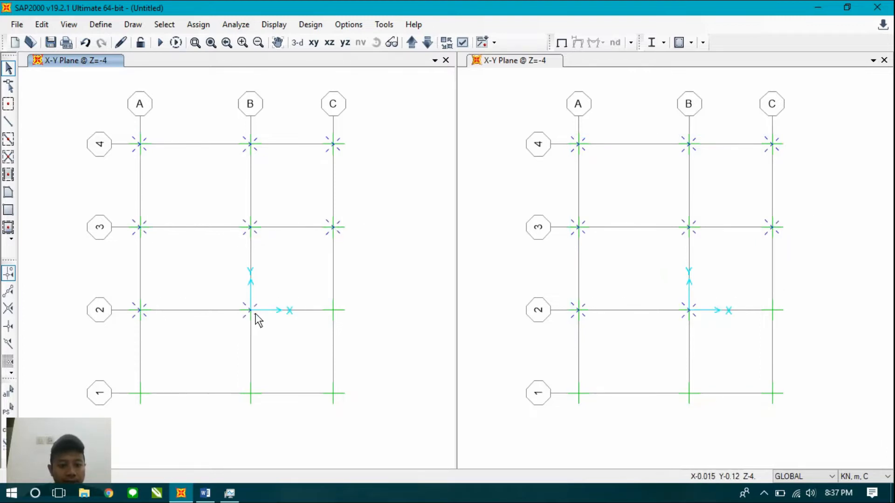
pyautogui.click(333, 310)
pyautogui.click(332, 393)
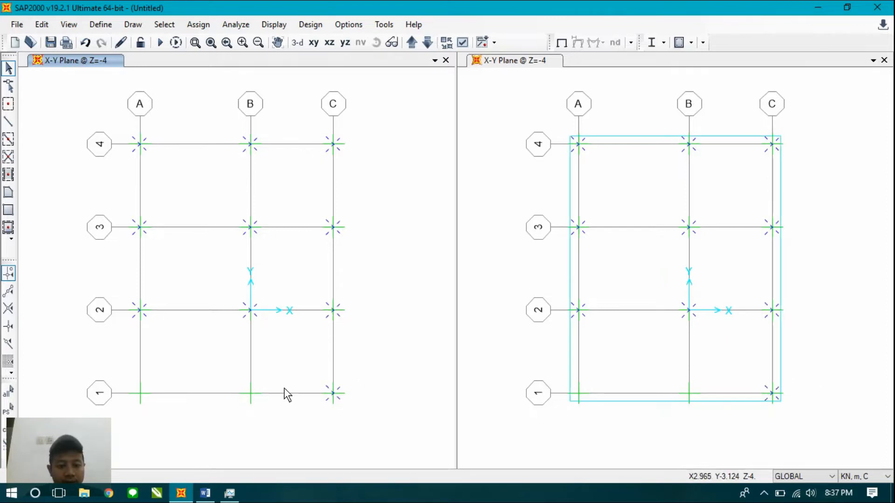
pyautogui.click(251, 393)
pyautogui.click(140, 393)
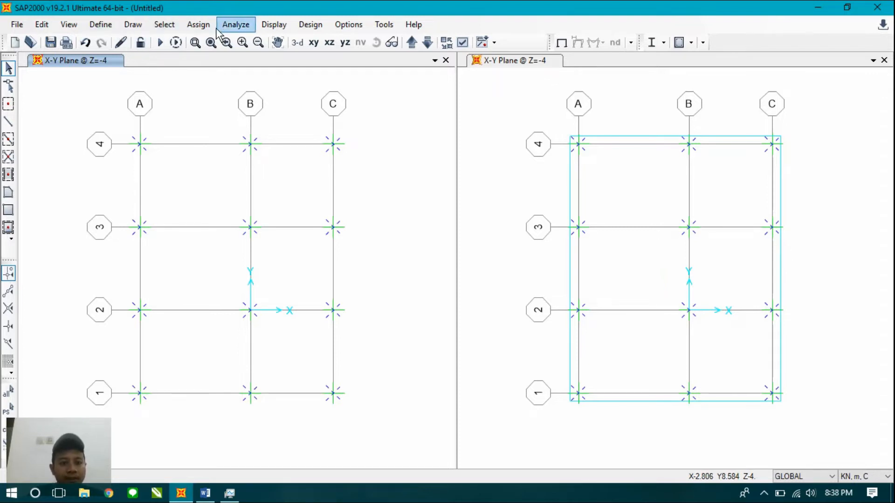
pyautogui.click(198, 25)
pyautogui.moveTo(212, 40)
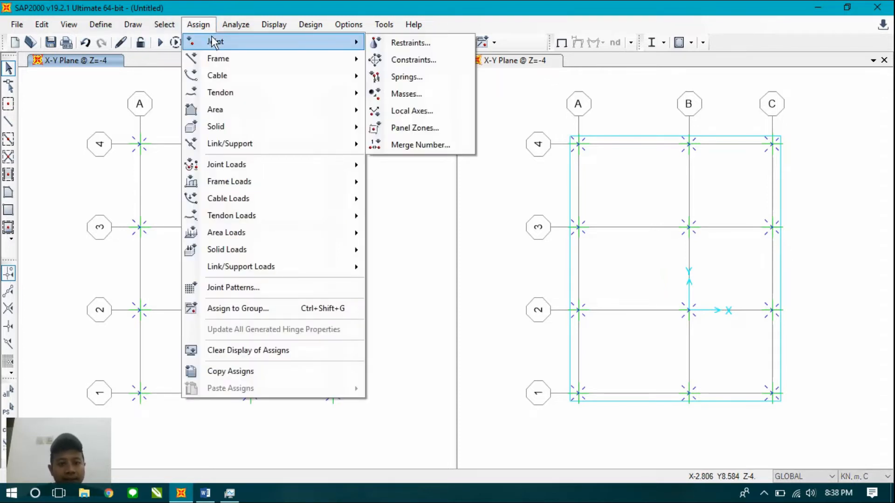
pyautogui.click(400, 43)
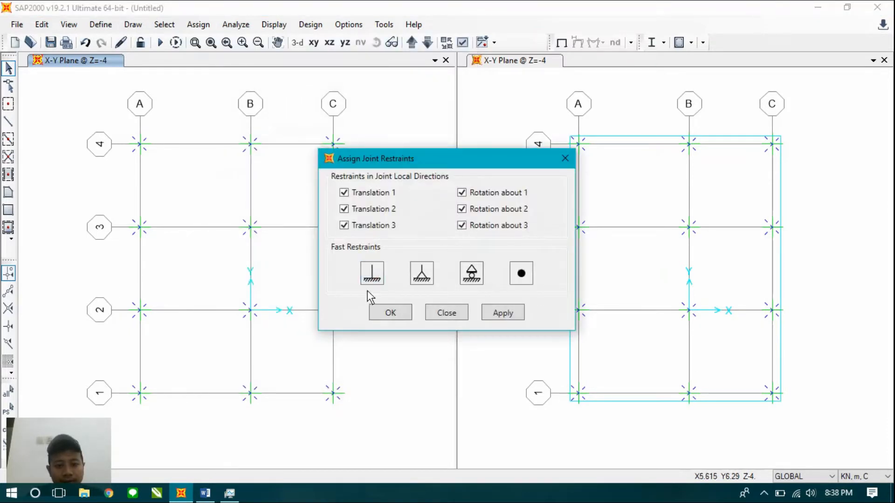
pyautogui.click(497, 311)
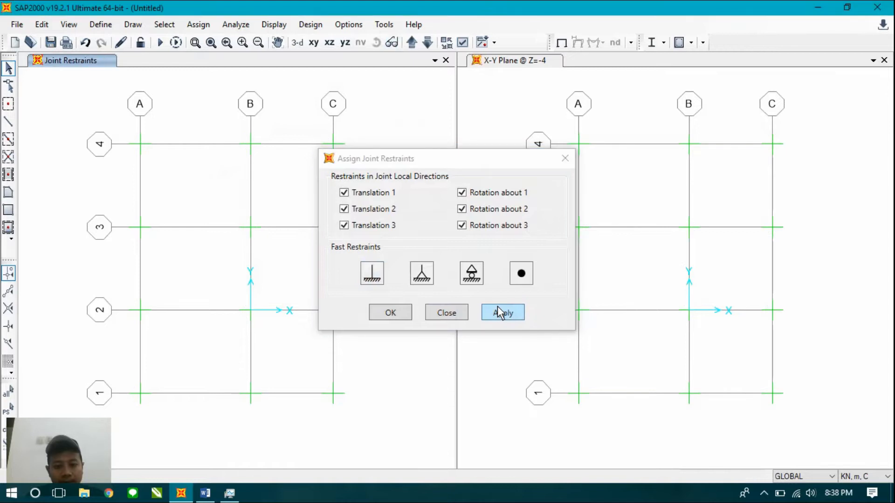
pyautogui.click(388, 312)
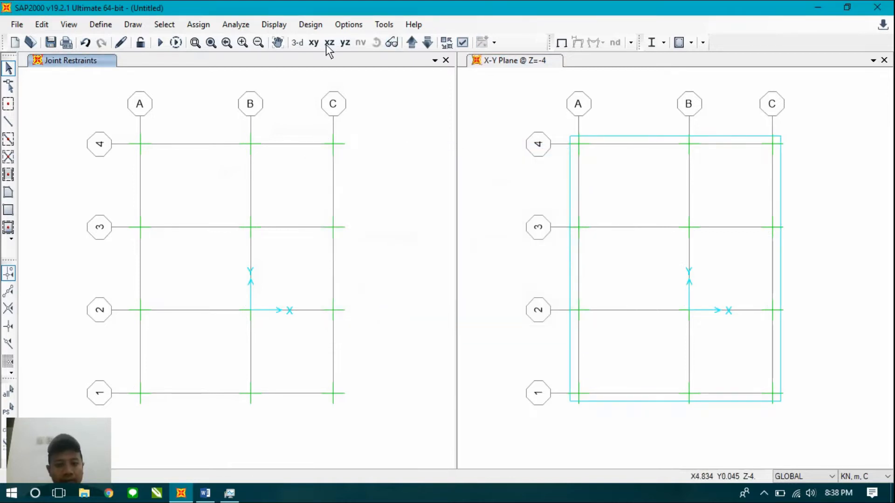
# Show the frame in the default 3D view and rotate it to inspect the base supports.
pyautogui.click(298, 43)
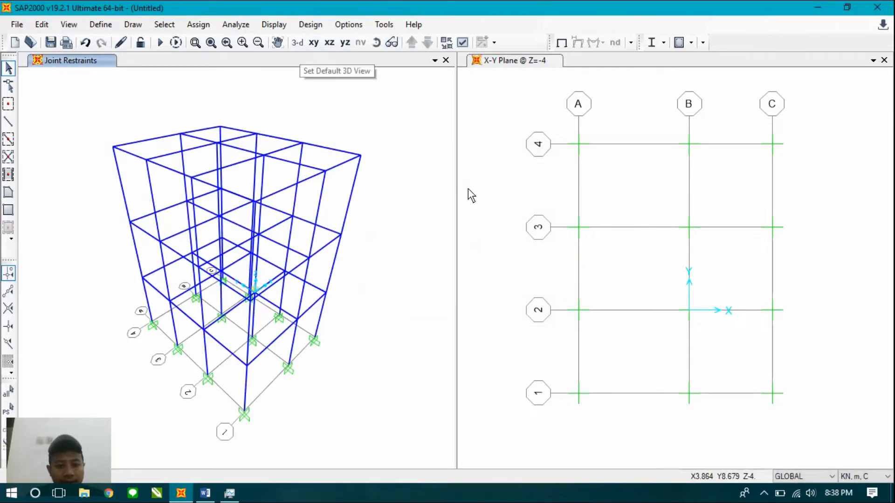
pyautogui.click(376, 43)
pyautogui.moveTo(322, 282); pyautogui.dragTo(214, 250)
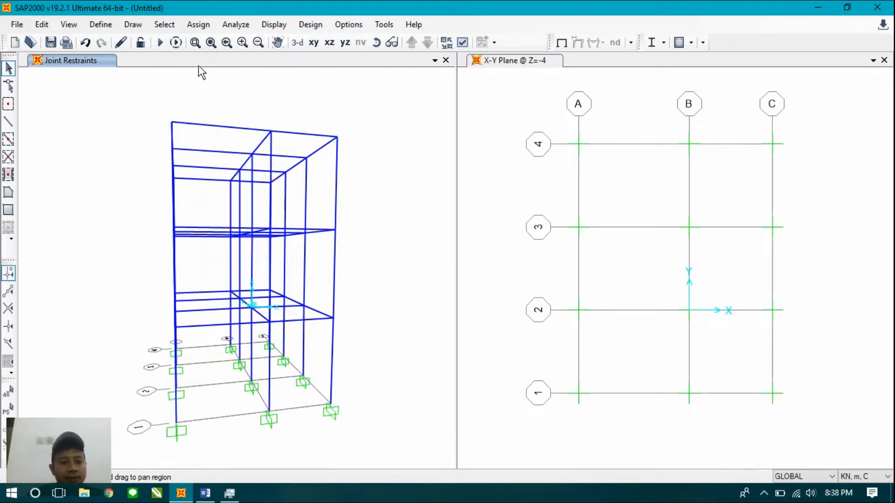
# Add a new material for region United States with material type Concrete and standard User.
pyautogui.click(107, 28)
pyautogui.click(125, 41)
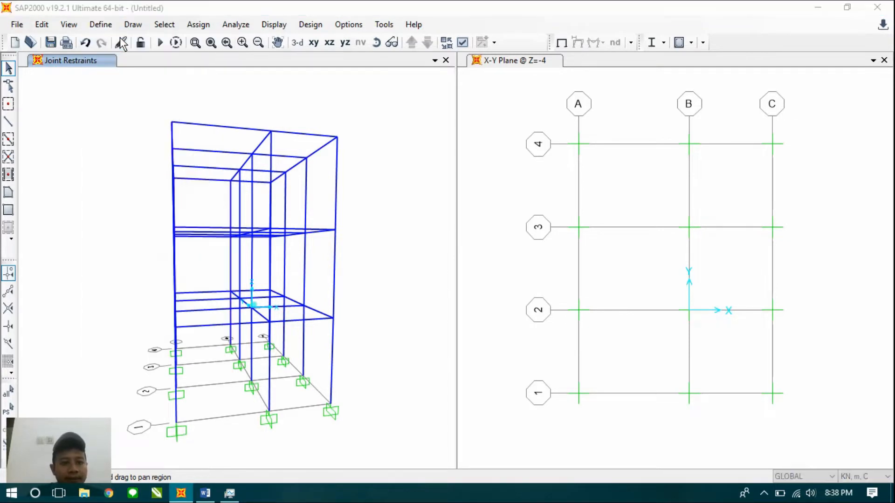
pyautogui.click(486, 200)
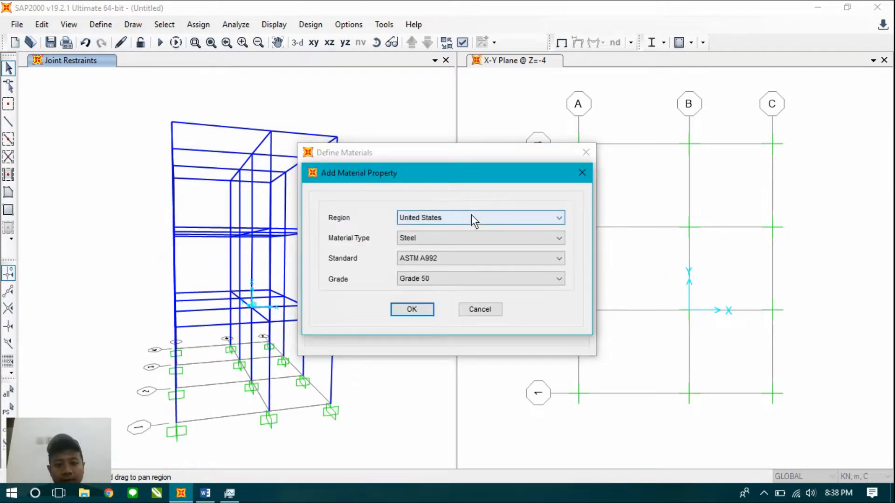
pyautogui.click(476, 240)
pyautogui.click(473, 258)
pyautogui.click(470, 258)
pyautogui.click(462, 280)
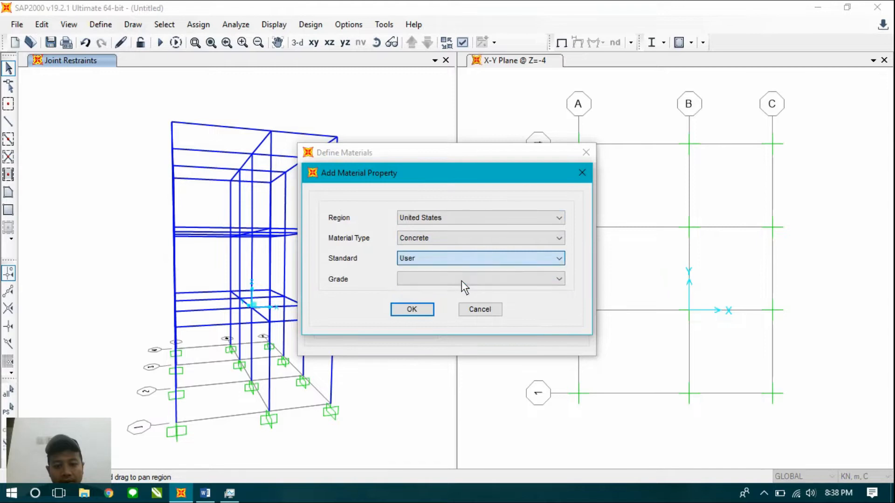
pyautogui.click(425, 311)
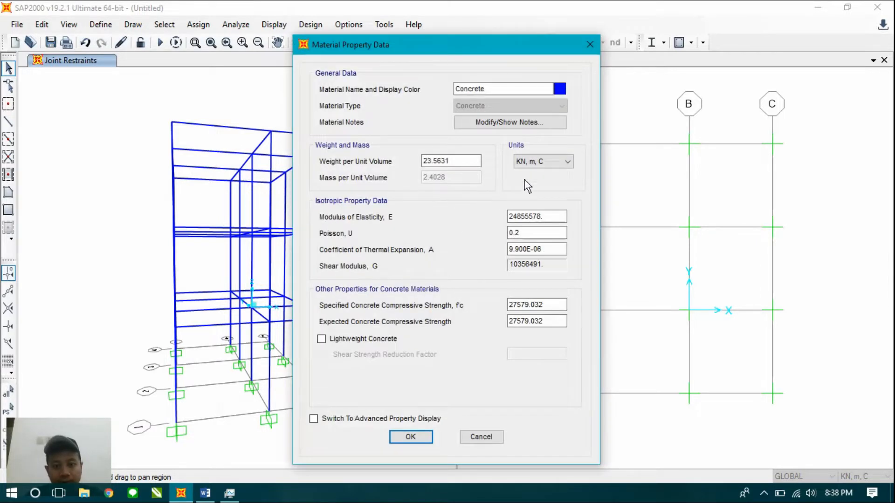
# Following the material data in Soal.docx, switch the material units to Kgf, m, C and set the weight per unit volume to 2400.
pyautogui.click(533, 163)
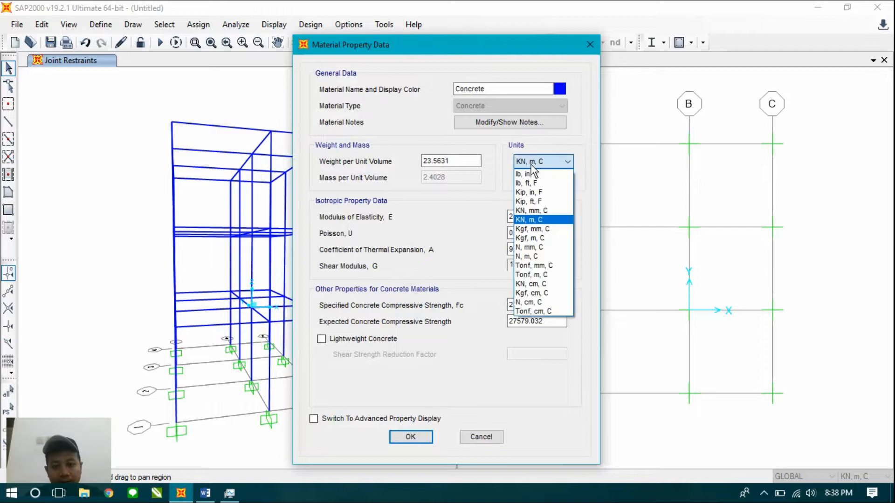
pyautogui.click(536, 229)
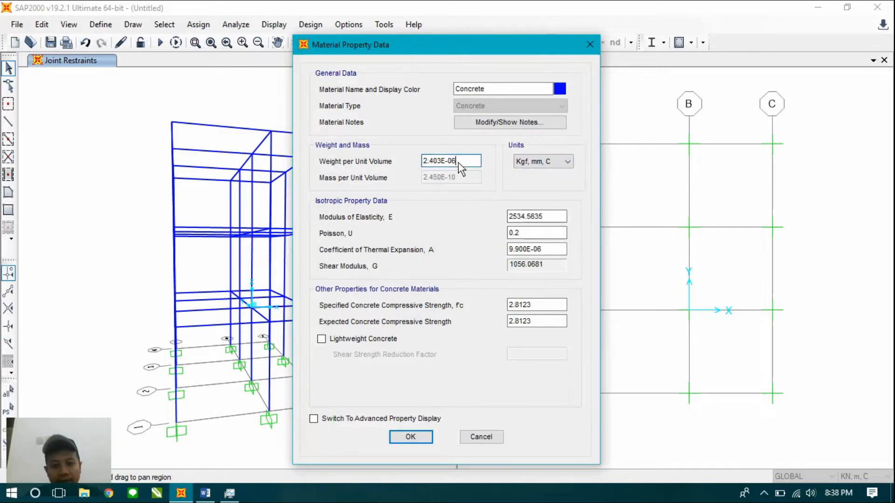
pyautogui.moveTo(464, 162); pyautogui.dragTo(423, 162)
pyautogui.click(205, 493)
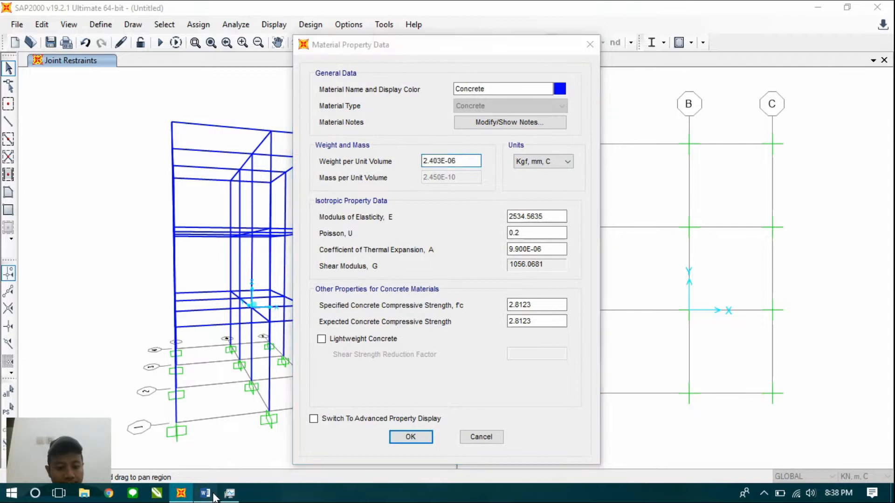
pyautogui.scroll(-5, 336, 271)
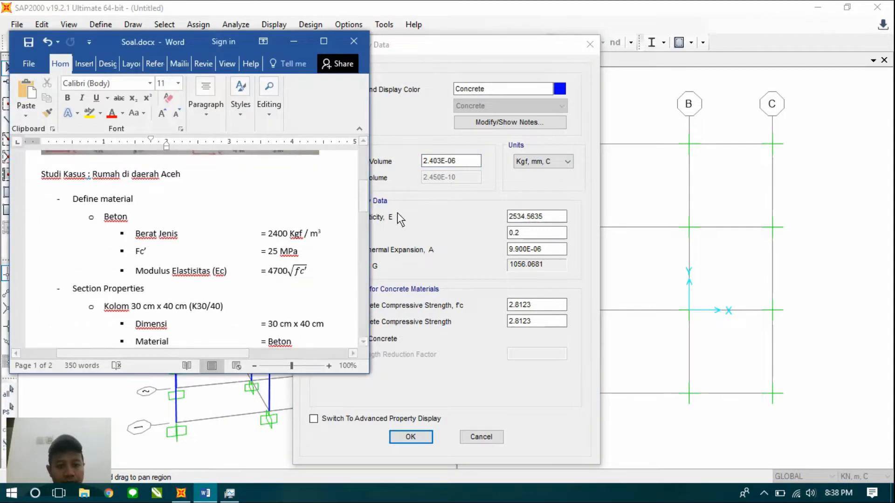
pyautogui.click(536, 163)
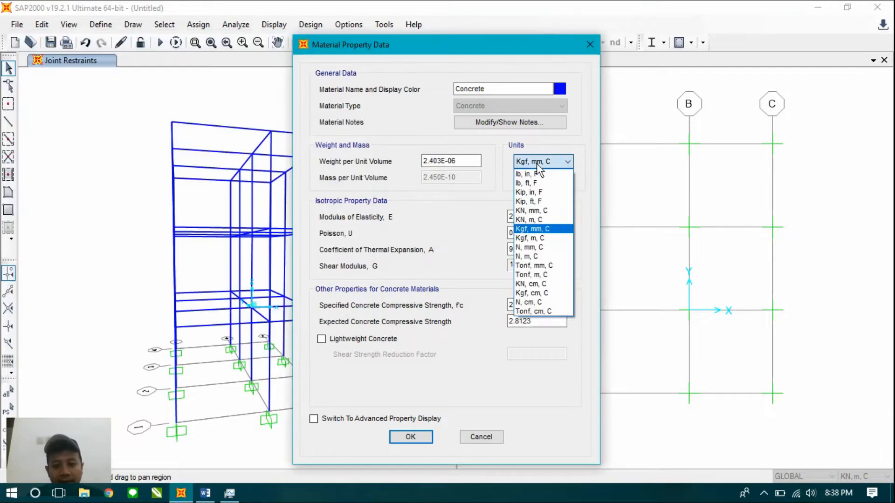
pyautogui.click(545, 236)
pyautogui.moveTo(461, 160); pyautogui.dragTo(406, 162)
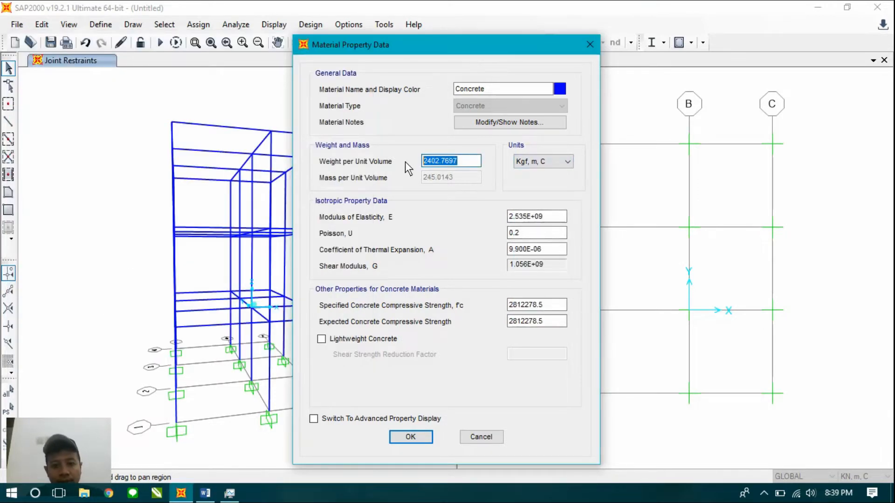
pyautogui.write('2400')
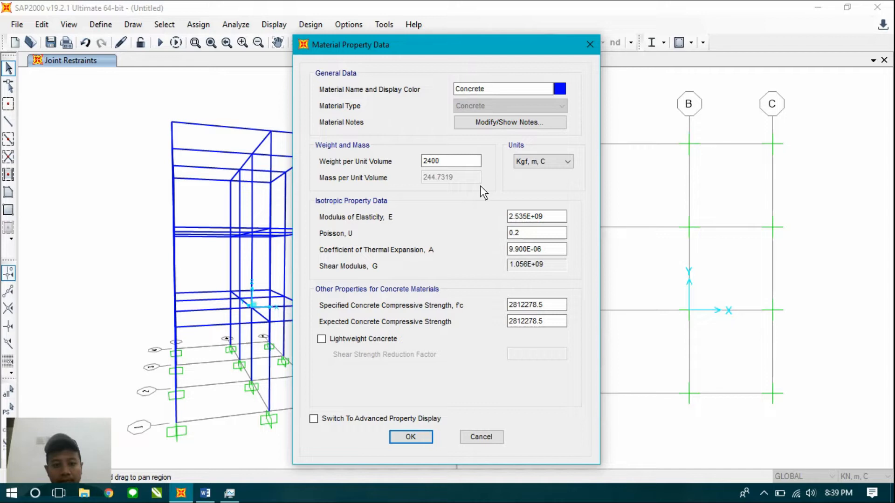
# Switch the material units to KN, mm, C and set the modulus of elasticity to 4700*25^0.5, following the Soal.docx formula.
pyautogui.click(545, 168)
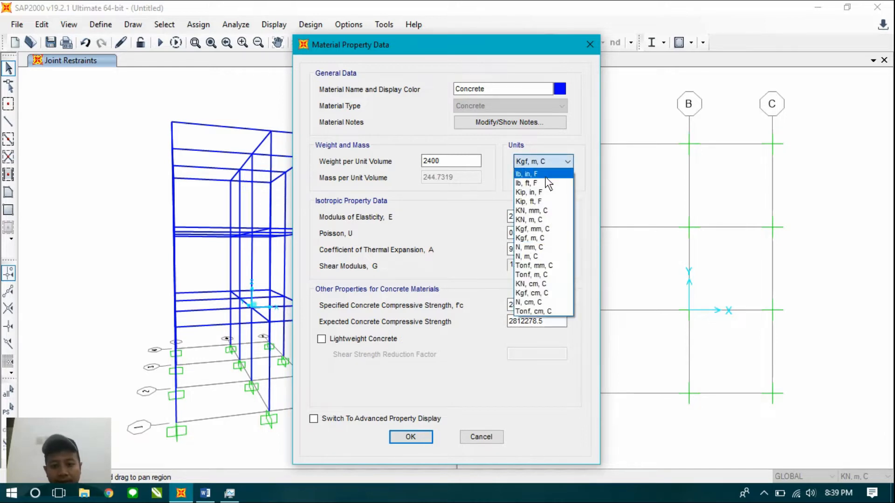
pyautogui.click(546, 210)
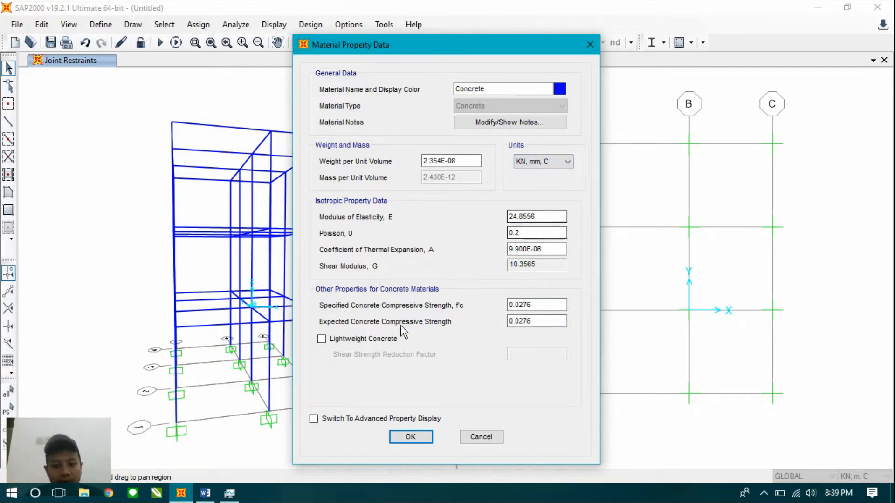
pyautogui.click(208, 494)
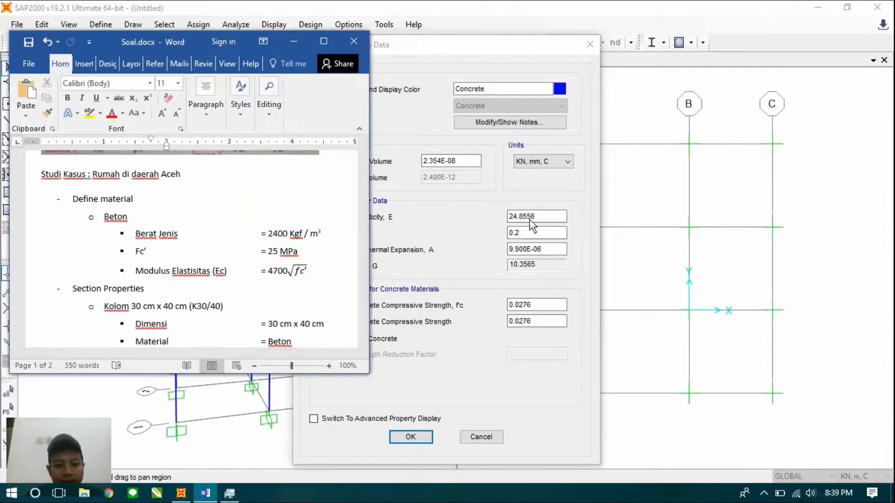
pyautogui.click(543, 218)
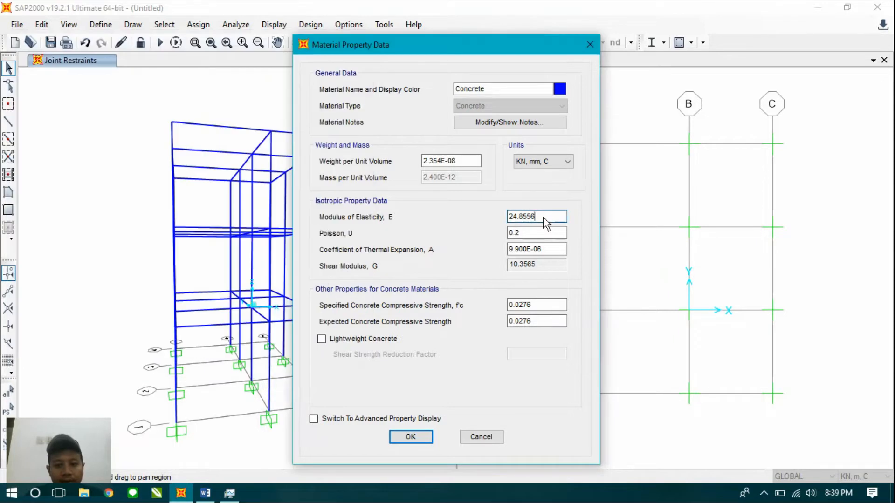
pyautogui.click(205, 493)
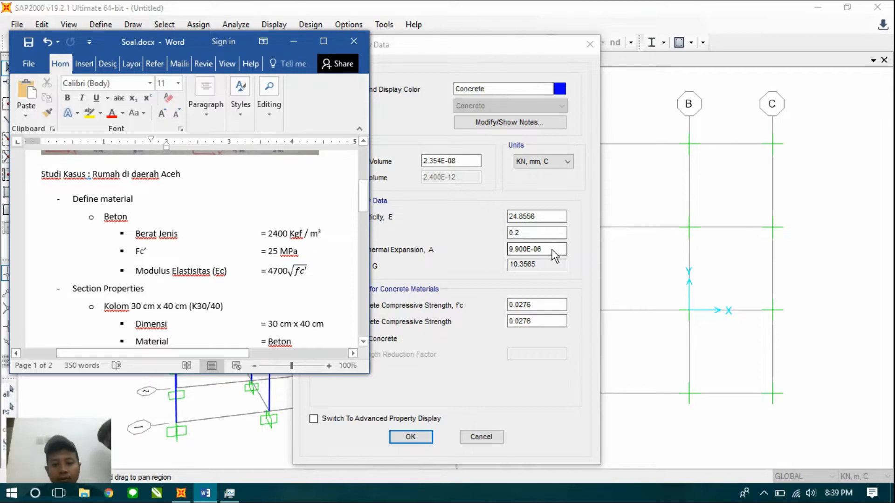
pyautogui.click(547, 216)
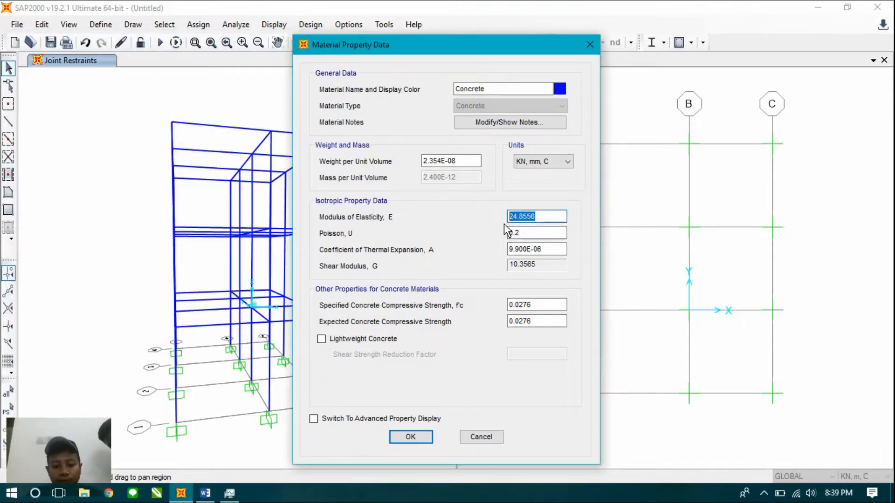
pyautogui.write('47')
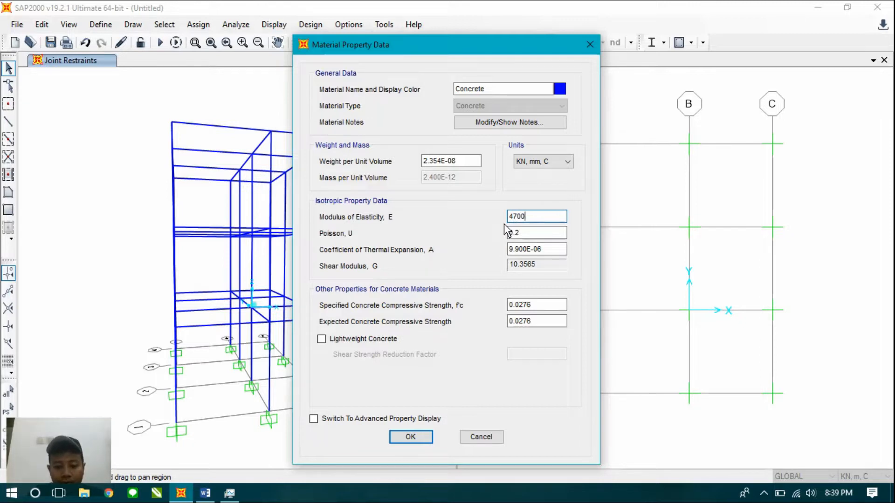
pyautogui.write('00*')
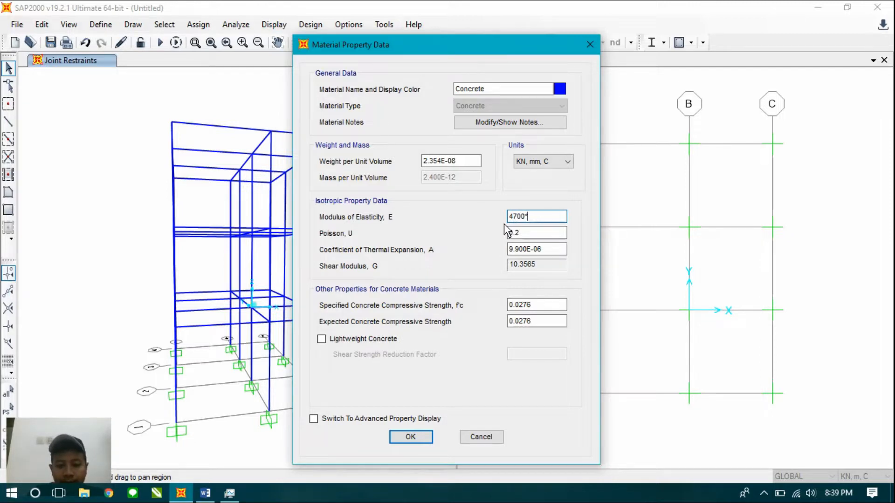
pyautogui.write('25^0')
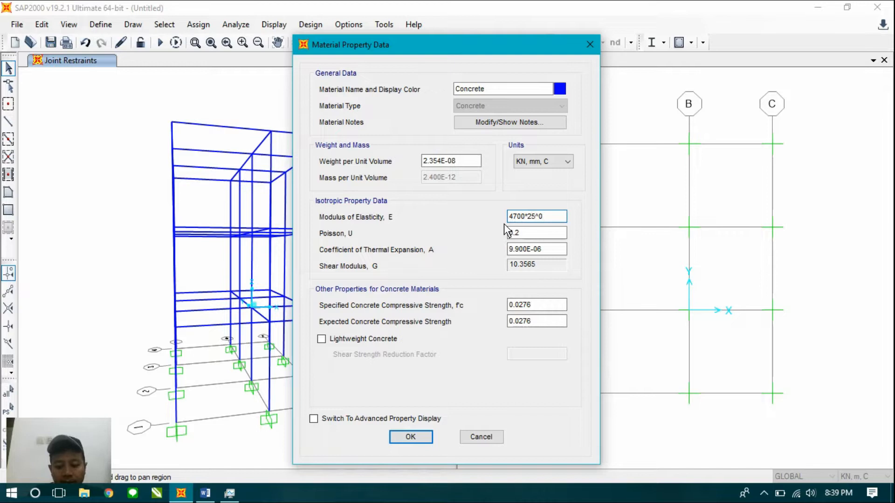
pyautogui.write('.5')
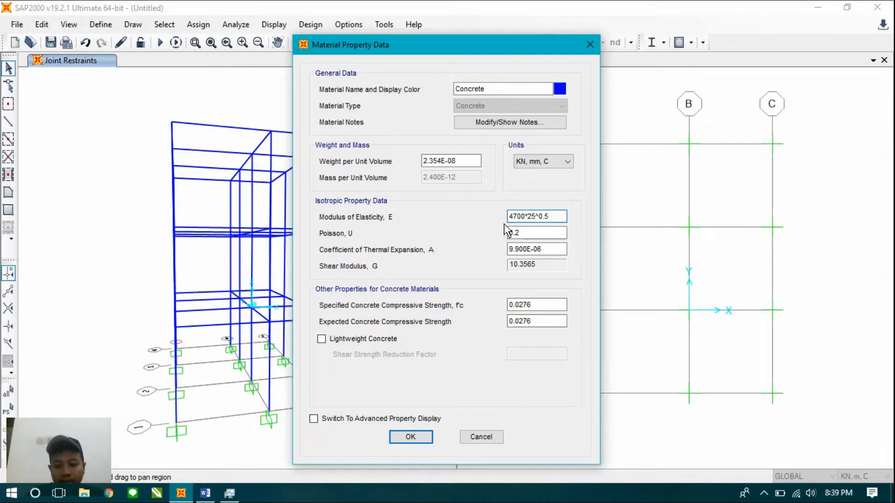
pyautogui.press('Tab')
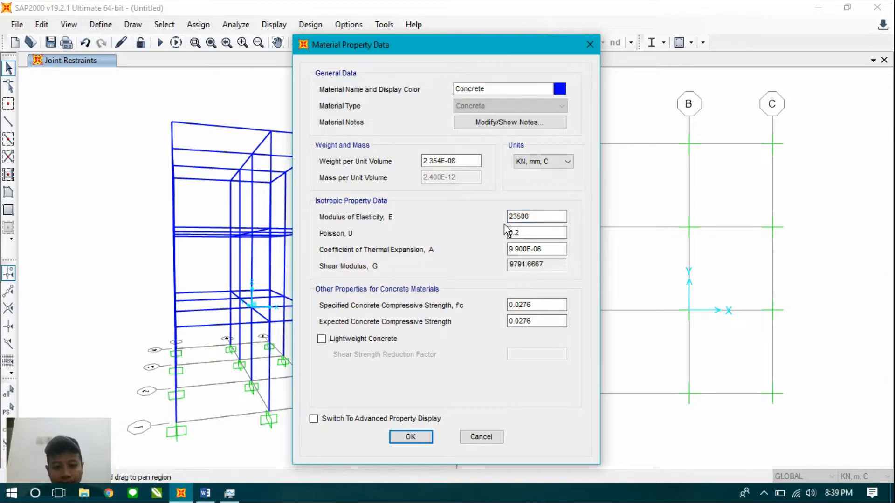
# Set the specified and expected concrete compressive strengths to 25 MPa each, and accept the material definition.
pyautogui.doubleClick(545, 309)
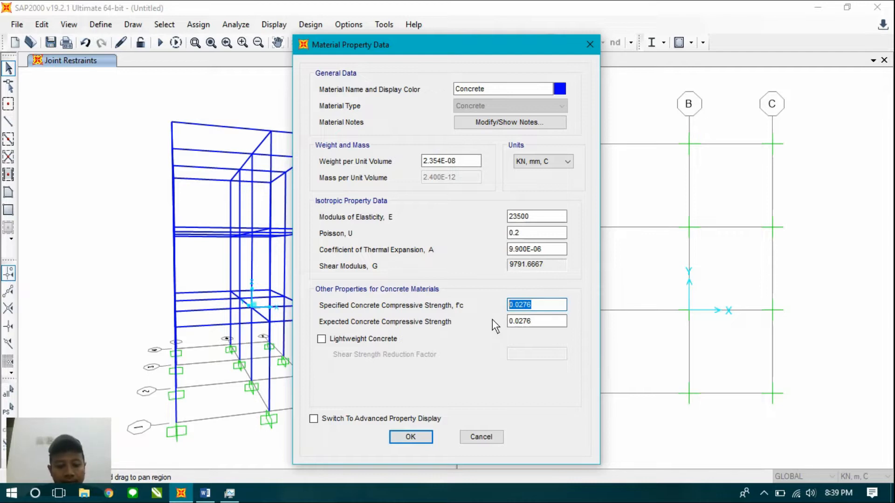
pyautogui.write('25')
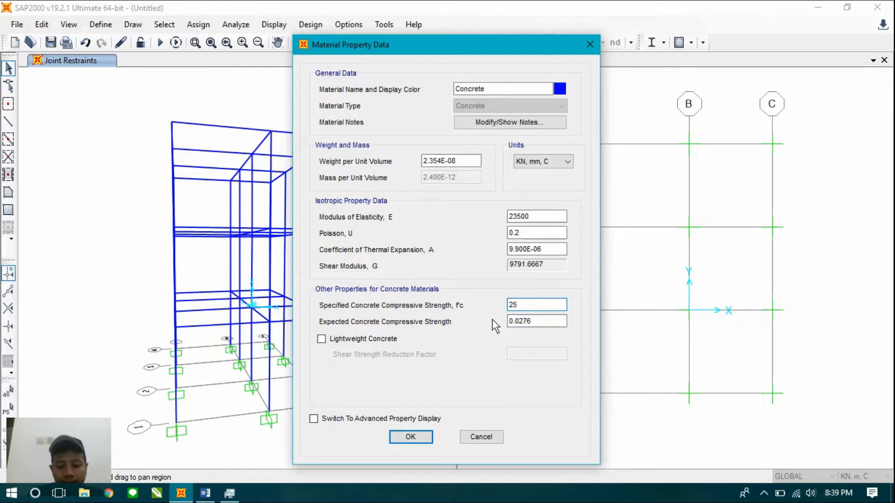
pyautogui.write('mp')
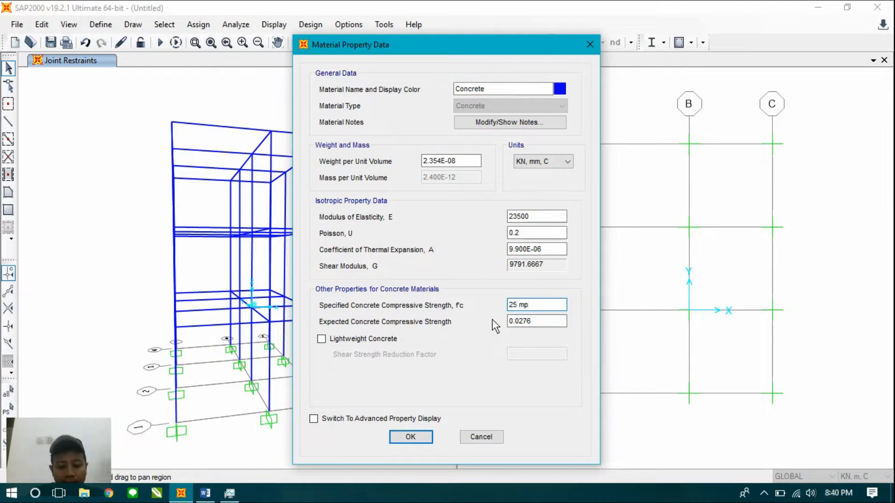
pyautogui.write('a')
pyautogui.press('Tab')
pyautogui.click(536, 322)
pyautogui.moveTo(536, 320); pyautogui.dragTo(505, 327)
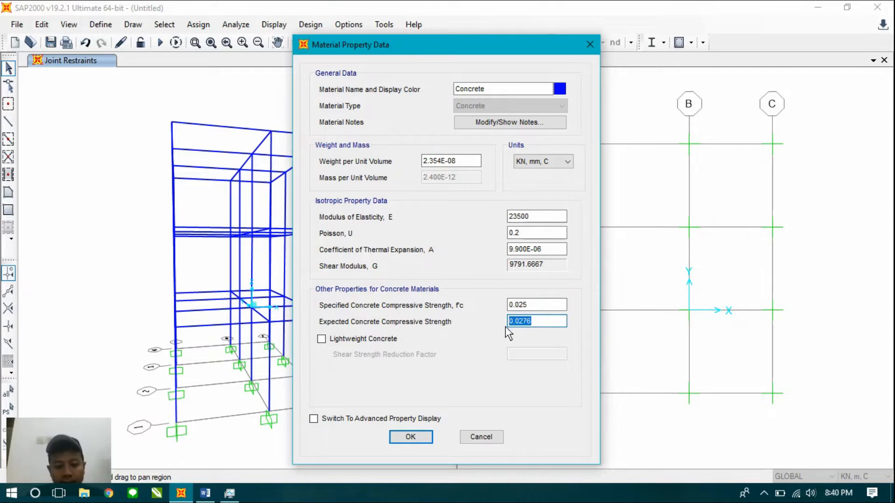
pyautogui.write('25')
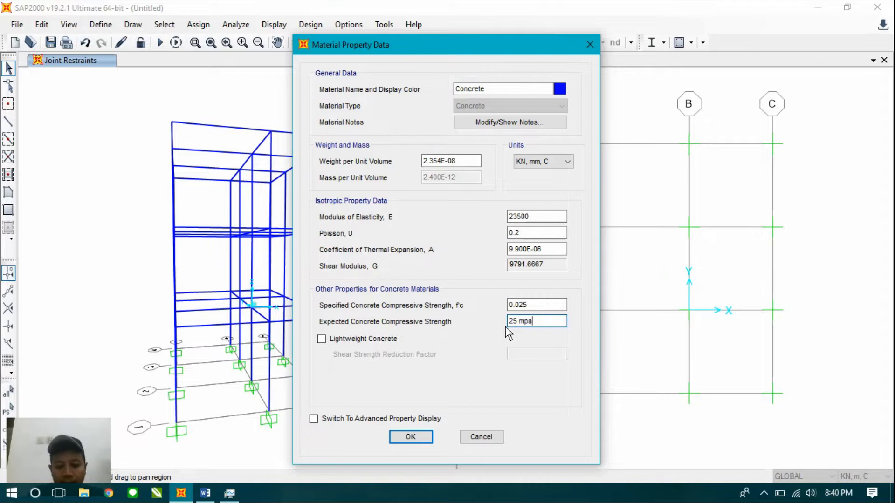
pyautogui.press('Tab')
pyautogui.click(419, 431)
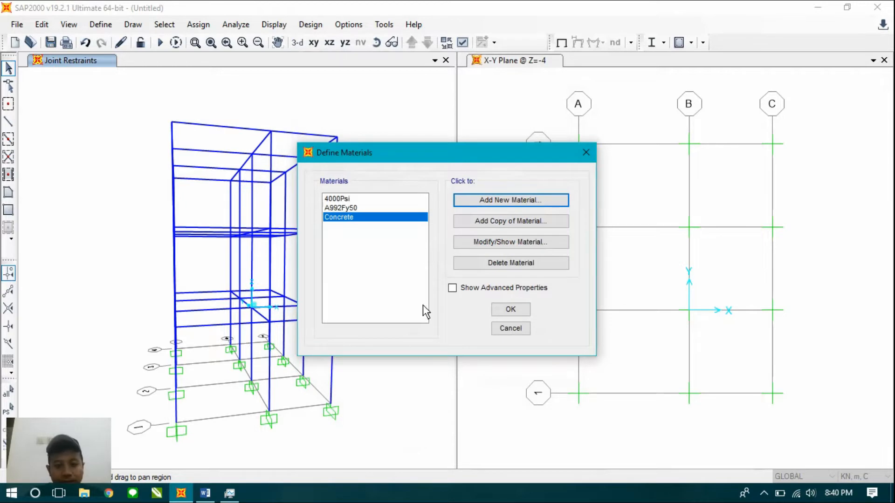
pyautogui.click(503, 312)
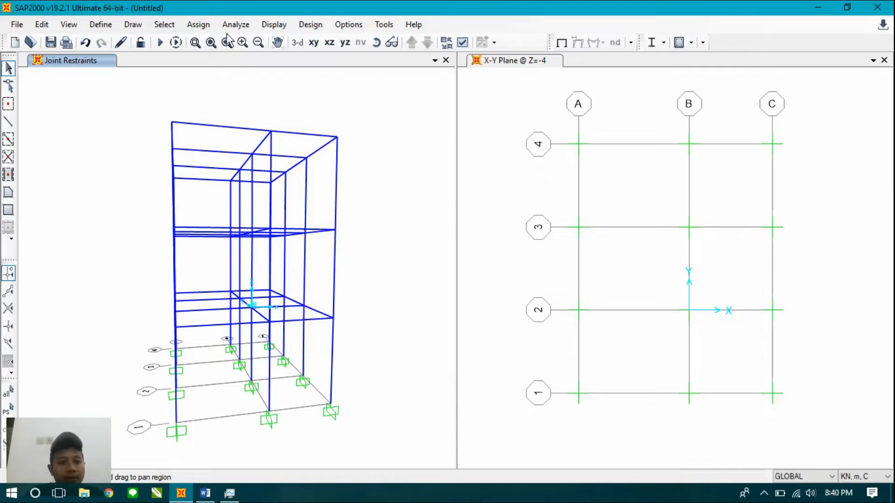
# Start a new frame section property of type Concrete with a rectangular shape.
pyautogui.click(198, 25)
pyautogui.moveTo(112, 31)
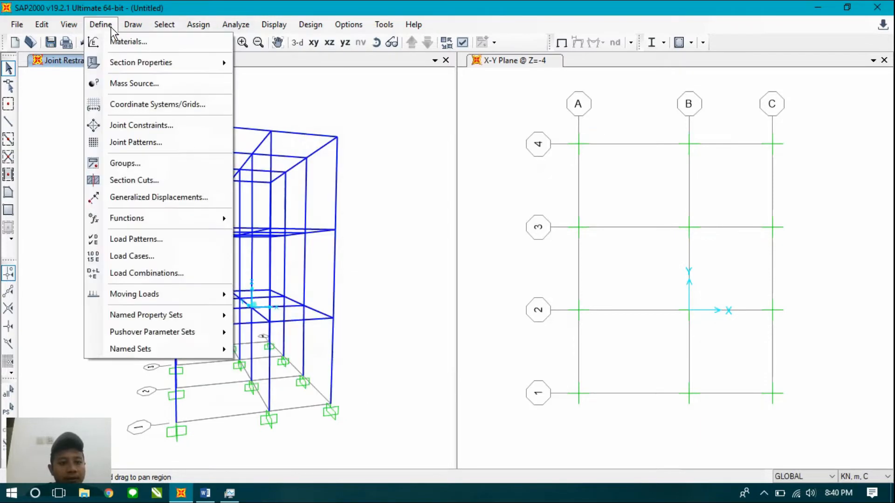
pyautogui.moveTo(131, 68)
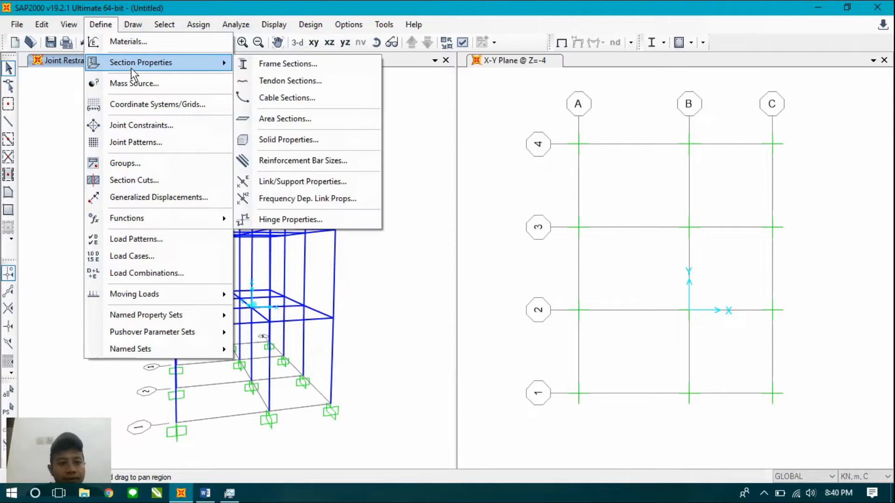
pyautogui.click(258, 66)
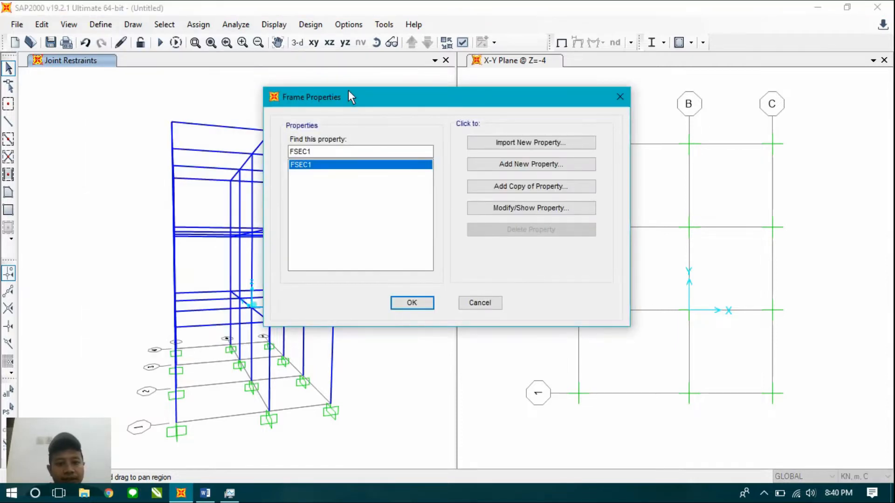
pyautogui.click(509, 164)
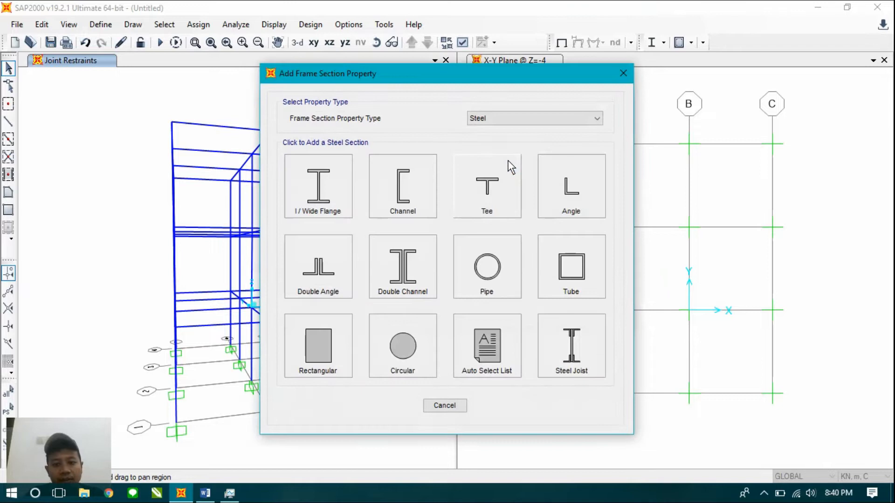
pyautogui.click(501, 125)
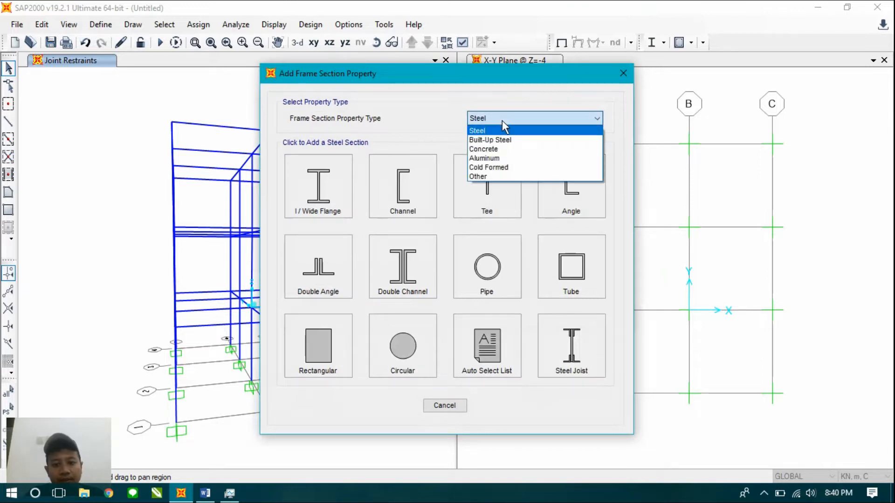
pyautogui.click(509, 147)
pyautogui.click(323, 175)
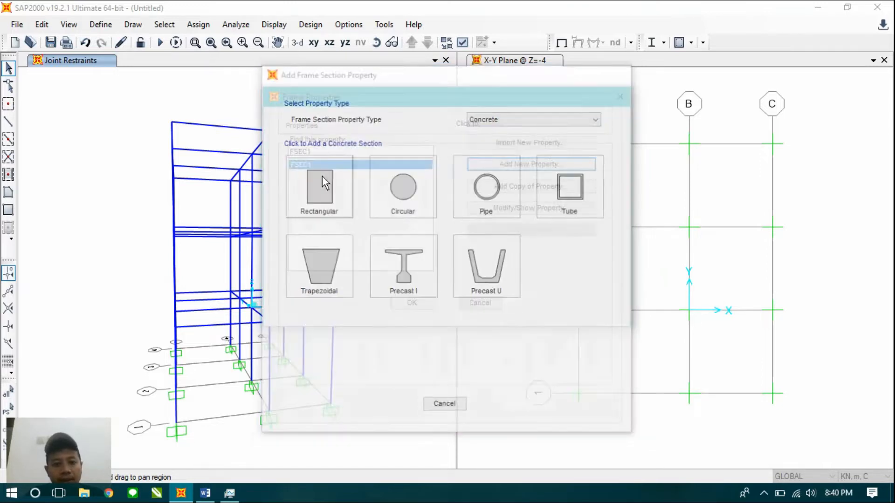
# Consult the frame sketch and section data in Soal.docx, and name the new rectangular section B 25/30.
pyautogui.moveTo(406, 130); pyautogui.dragTo(376, 130)
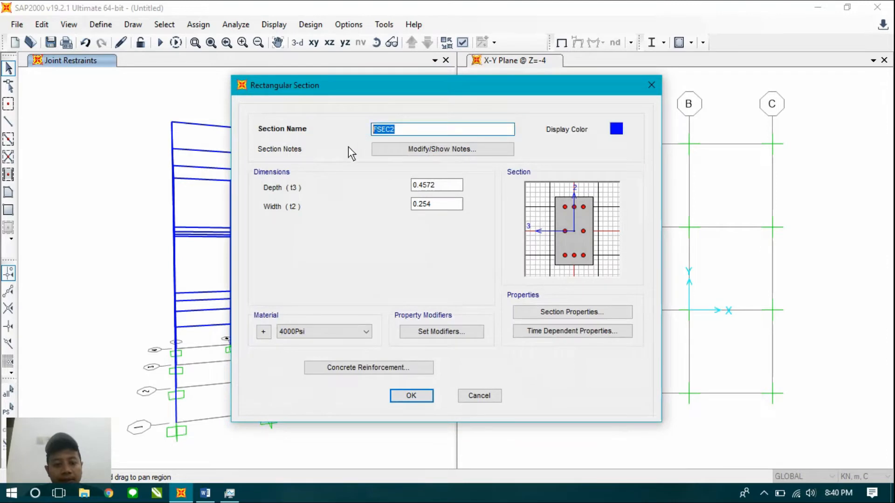
pyautogui.click(204, 498)
pyautogui.scroll(6, 235, 206)
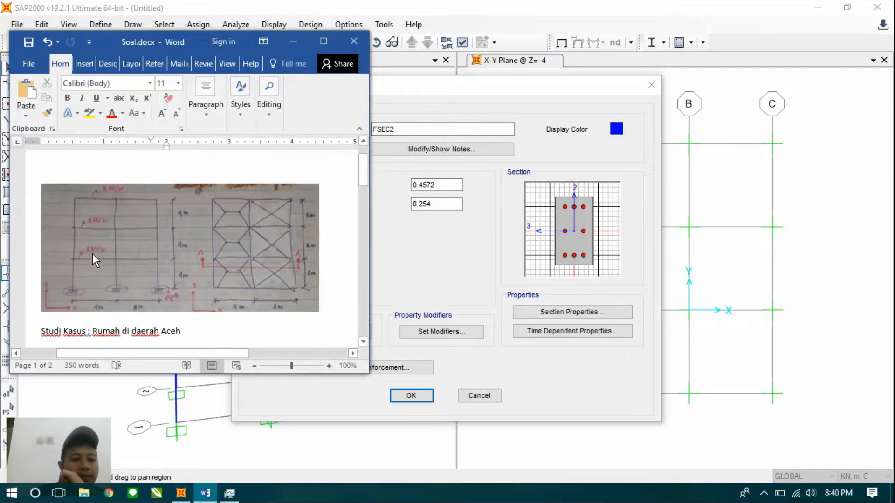
pyautogui.scroll(1, 107, 220)
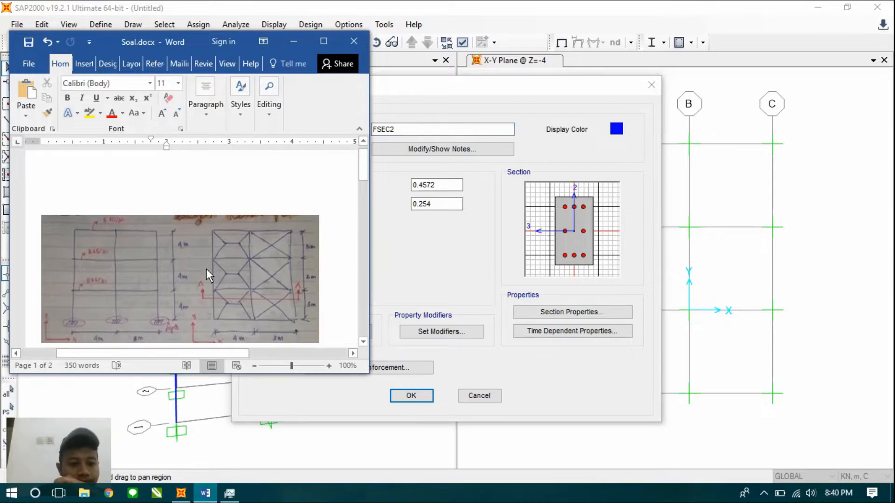
pyautogui.scroll(-8, 206, 268)
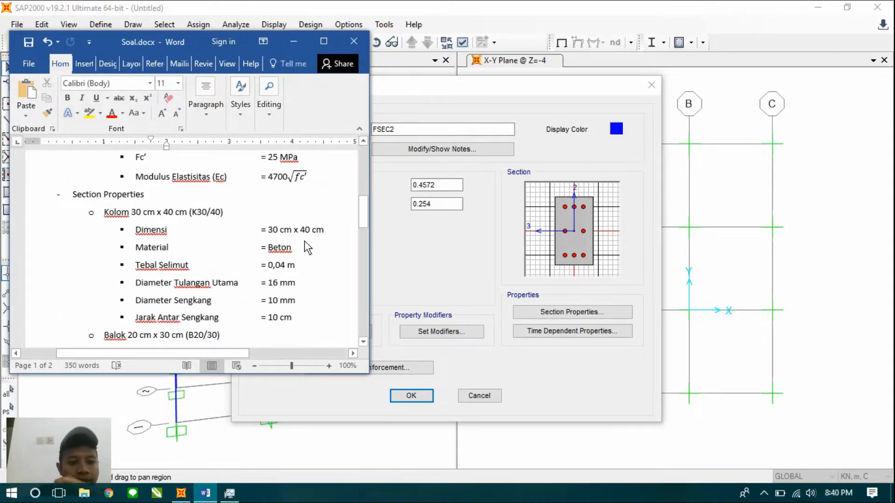
pyautogui.click(375, 233)
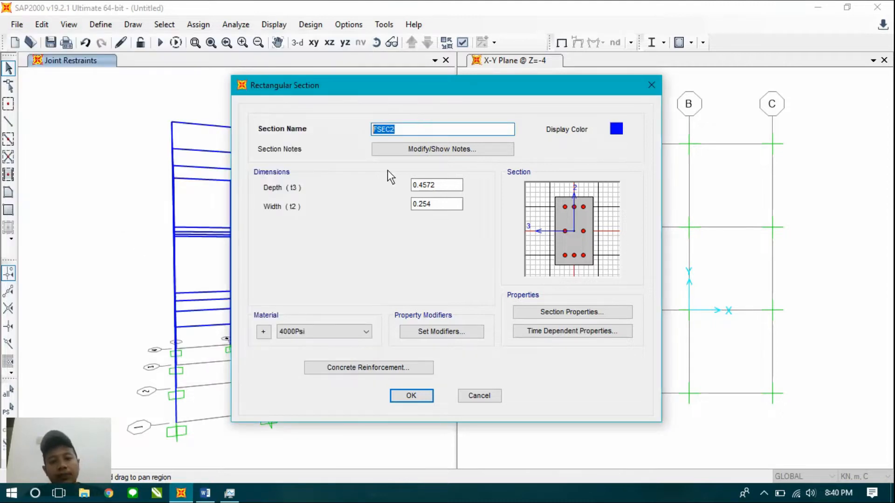
pyautogui.write('B 25/30')
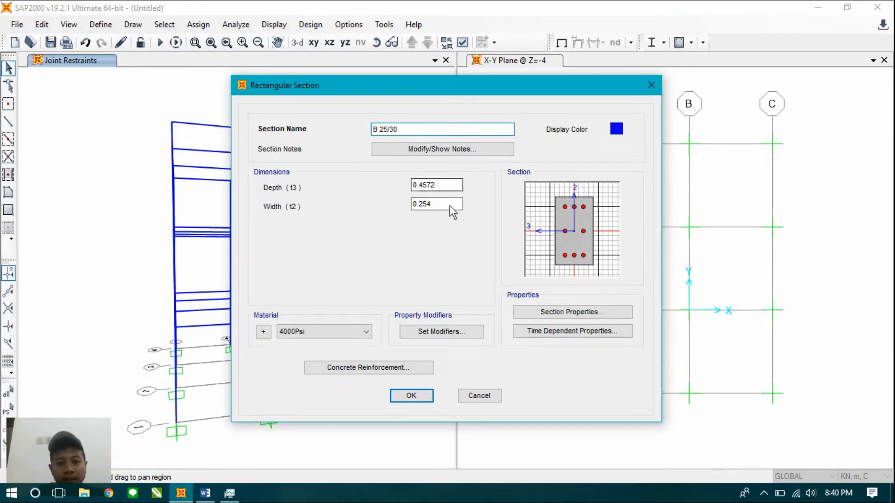
# Set the B 25/30 section's depth to 30 cm and its width to 25 cm.
pyautogui.click(441, 185)
pyautogui.write('30 cm')
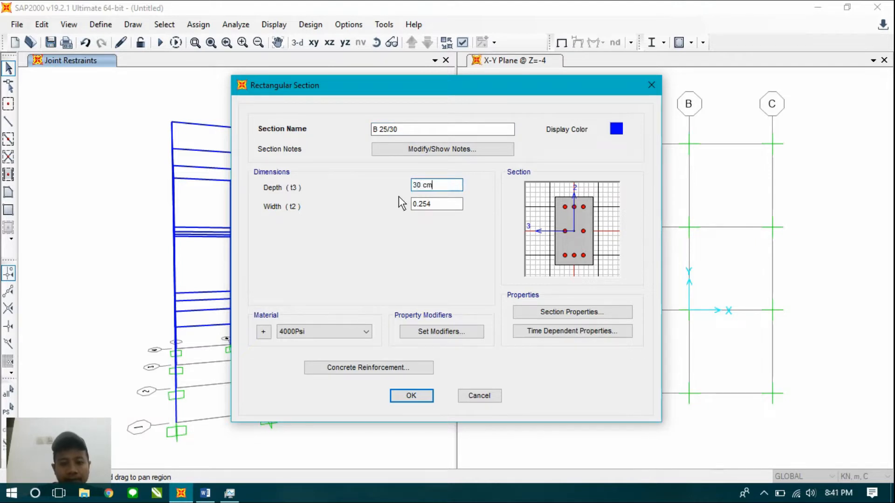
pyautogui.press('Return')
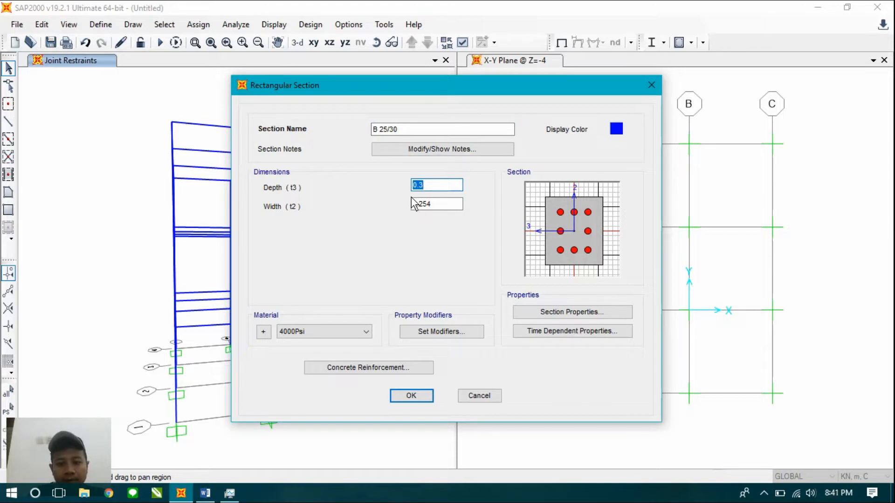
pyautogui.moveTo(434, 203); pyautogui.dragTo(419, 207)
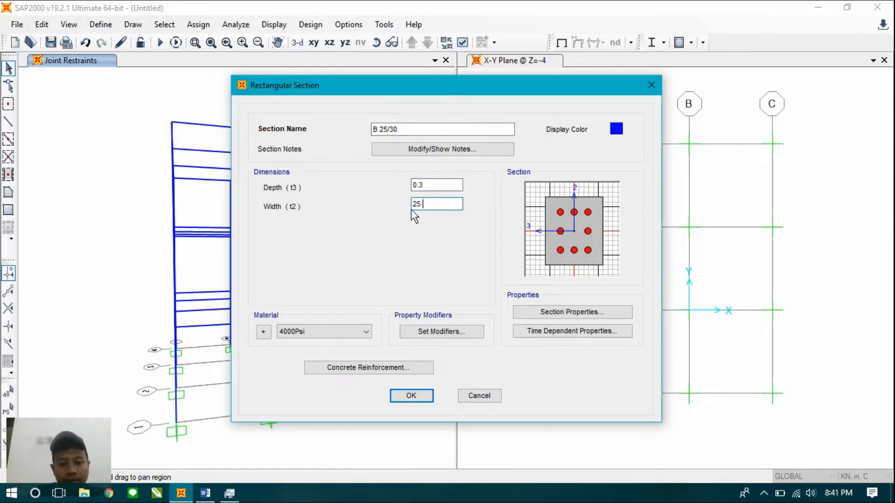
pyautogui.press('Return')
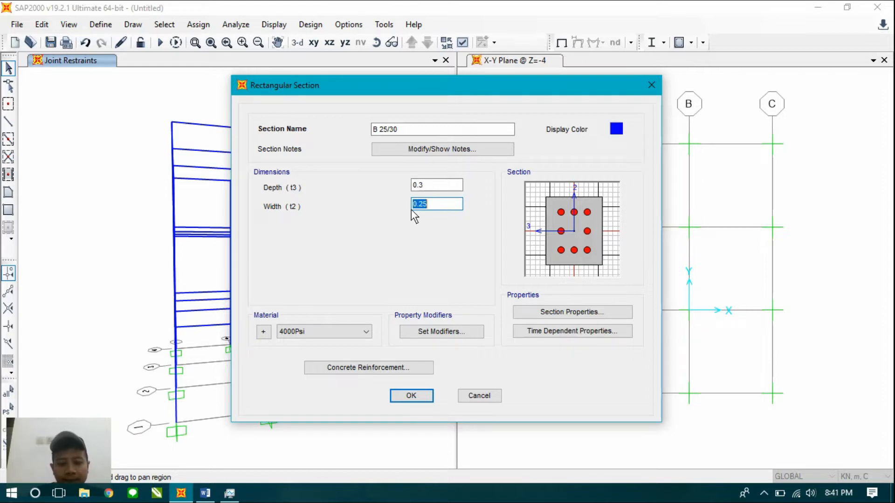
# Assign the Concrete material to B 25/30, set its reinforcement design type to Beam (M3 Design Only), and accept the section.
pyautogui.click(365, 331)
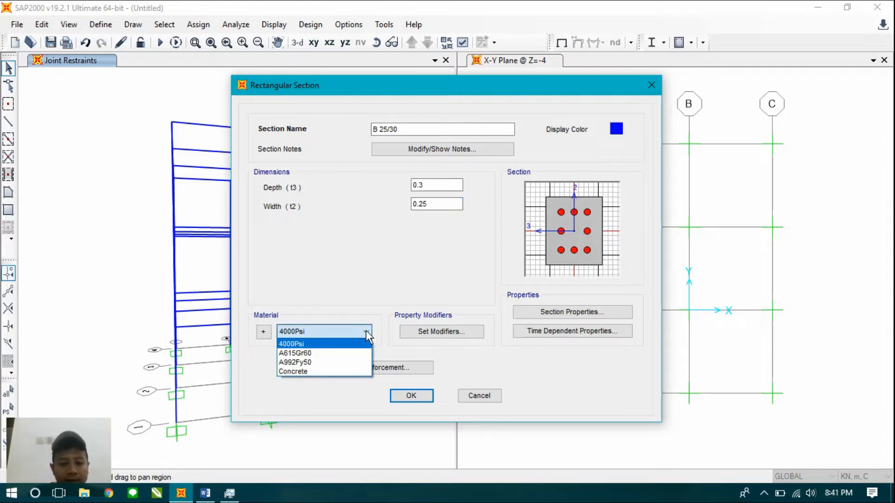
pyautogui.click(342, 372)
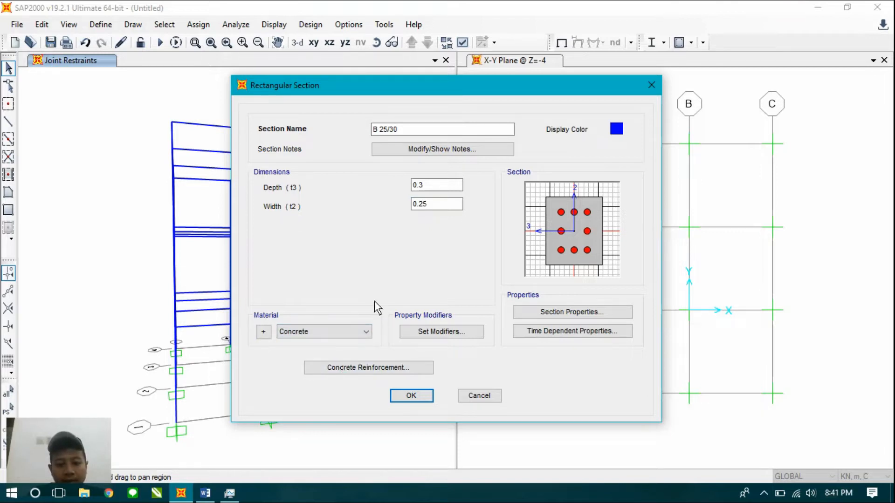
pyautogui.click(387, 367)
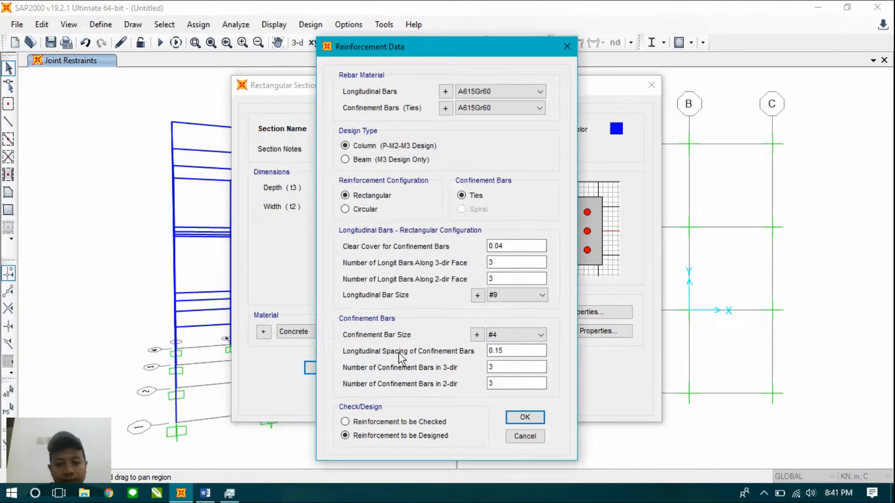
pyautogui.click(400, 161)
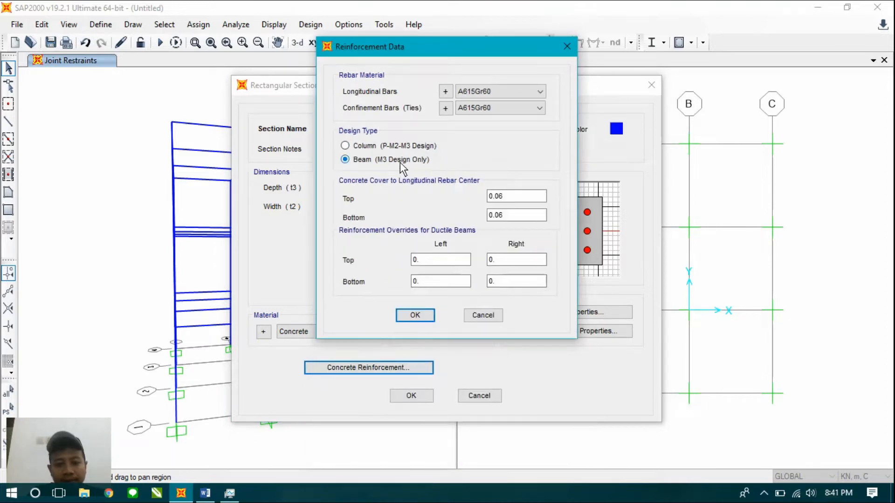
pyautogui.click(407, 316)
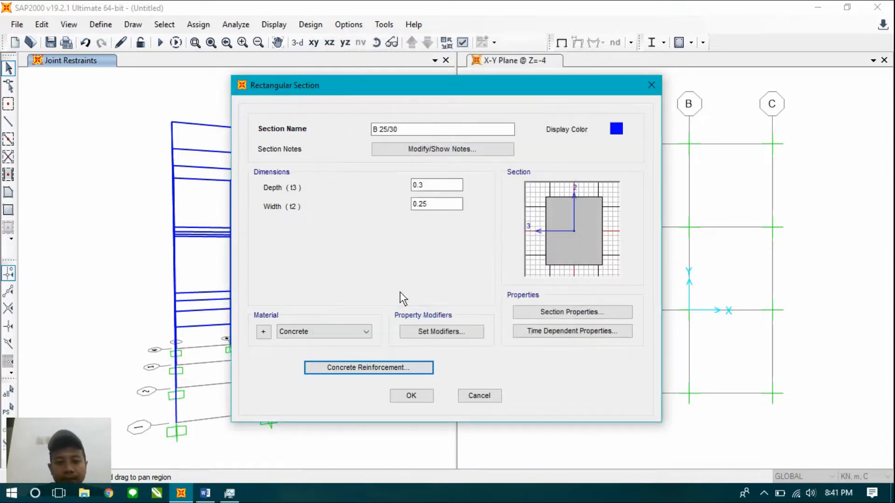
pyautogui.click(411, 395)
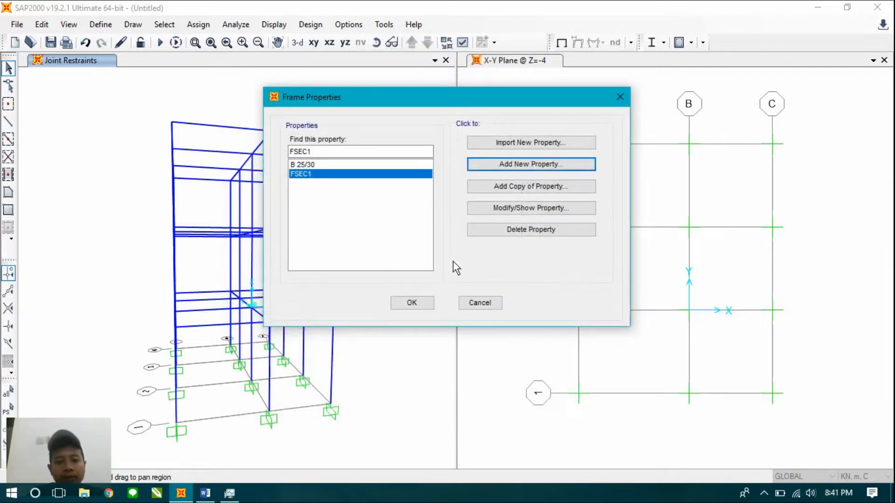
# Add another rectangular concrete frame section and name it B 20/30.
pyautogui.click(505, 167)
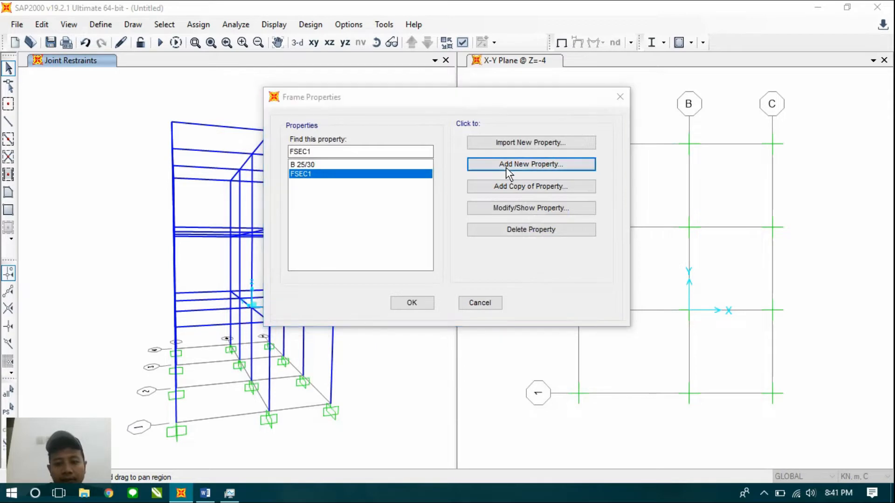
pyautogui.click(330, 189)
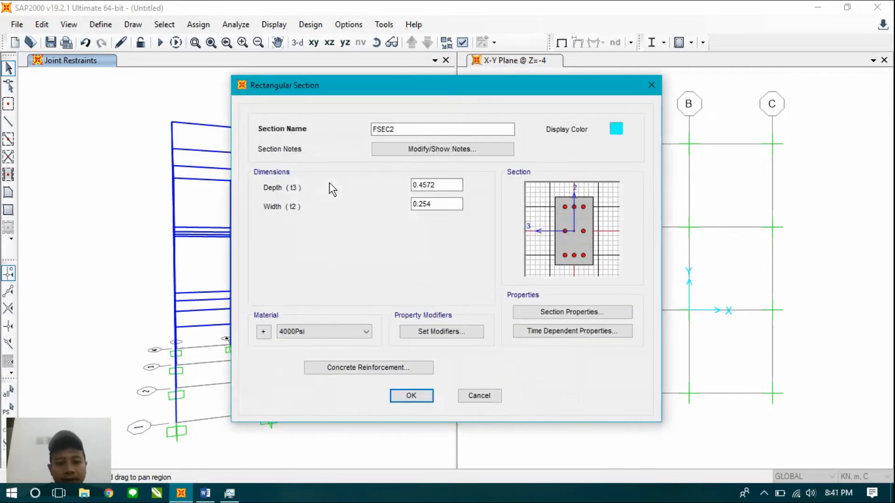
pyautogui.doubleClick(399, 130)
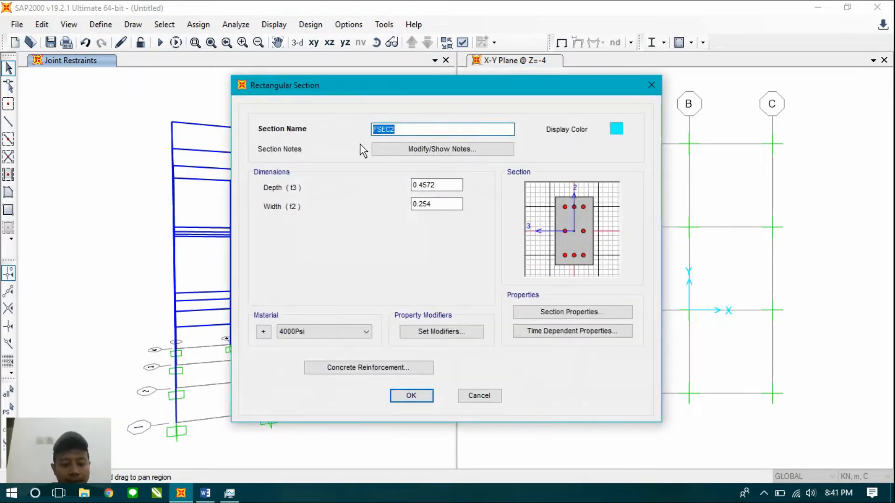
pyautogui.write('B')
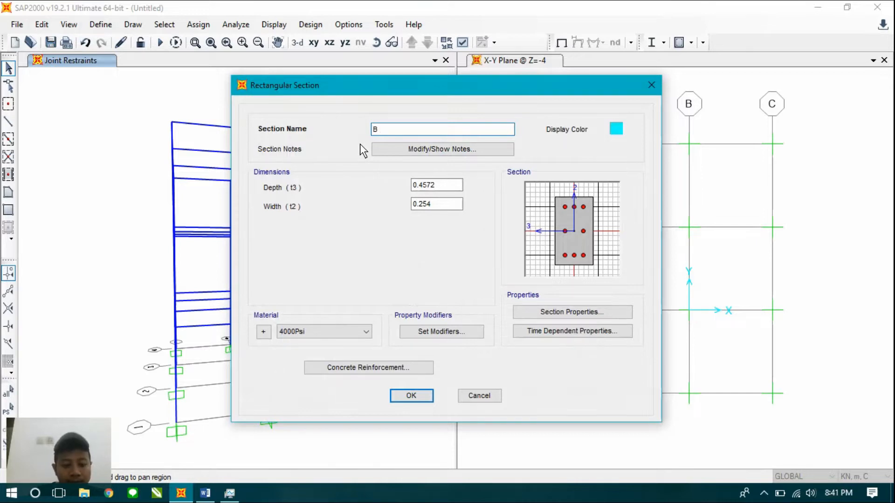
pyautogui.write(' 20/30')
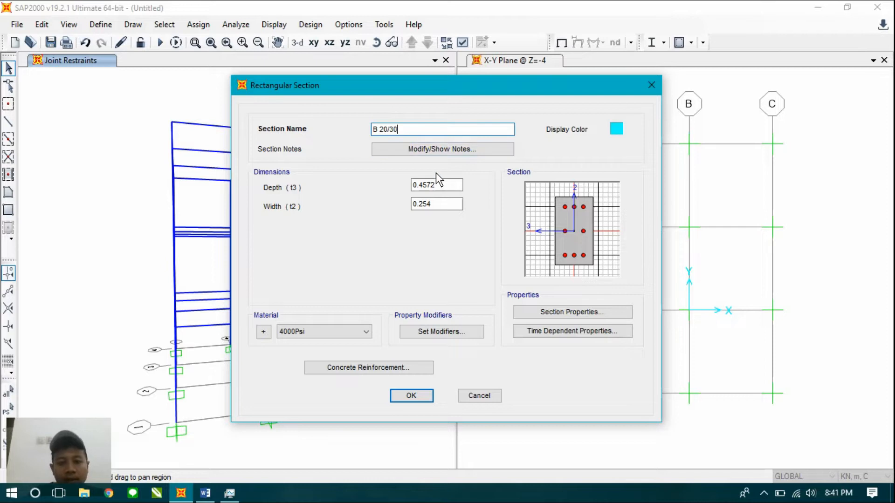
# Set the B 20/30 section's depth to 30 cm and its width to 20 cm.
pyautogui.click(433, 186)
pyautogui.write('30 cm')
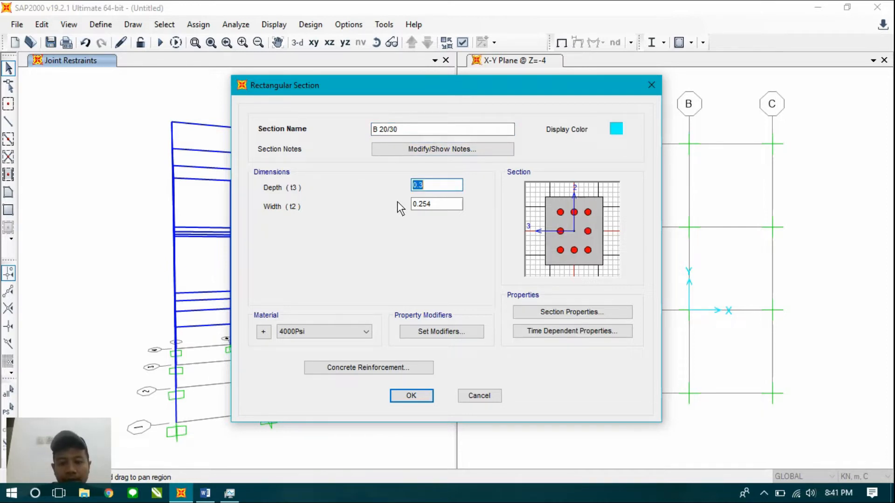
pyautogui.click(445, 207)
pyautogui.write('20')
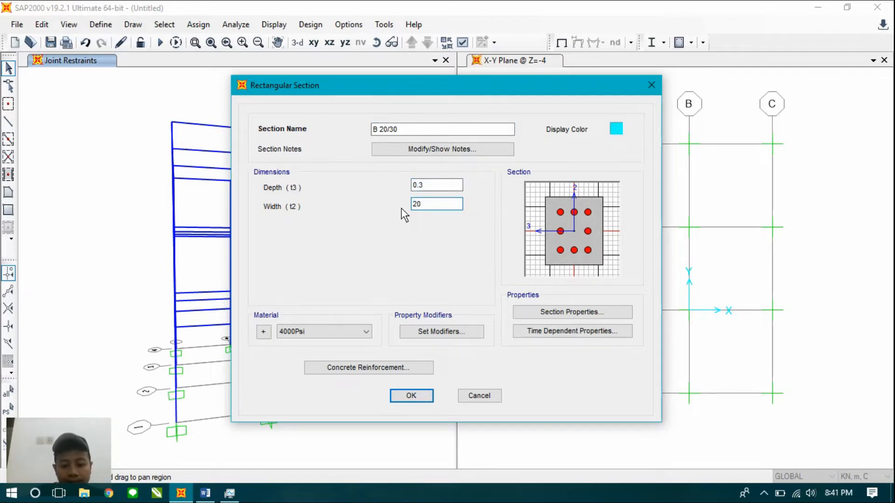
pyautogui.write(' cm')
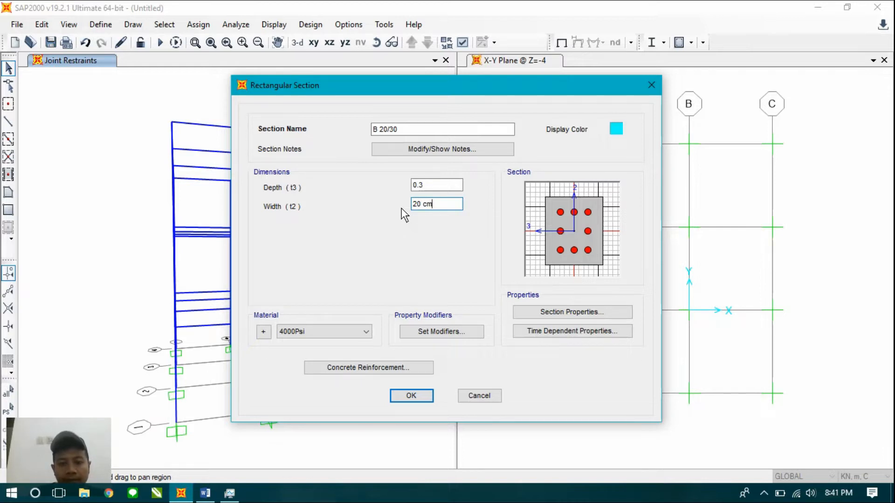
pyautogui.press('Return')
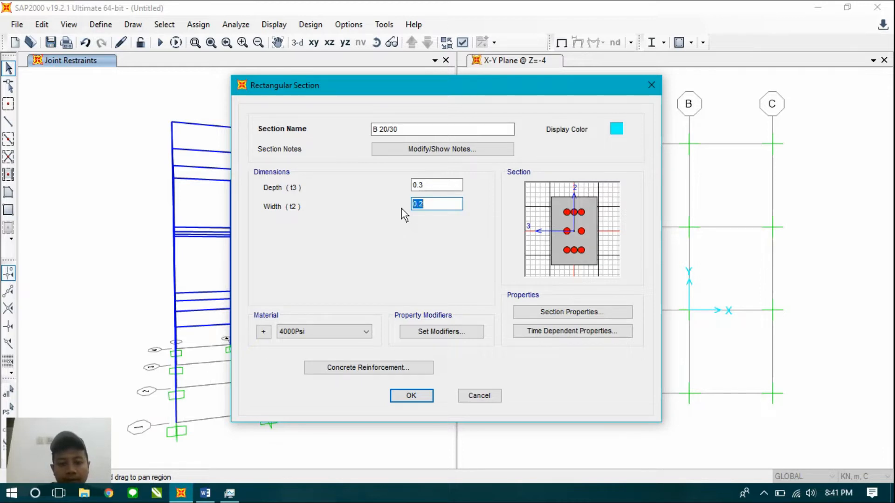
# Assign the Concrete material to B 20/30, set its reinforcement design type to Beam (M3 Design Only), and accept the section.
pyautogui.click(367, 330)
pyautogui.click(348, 371)
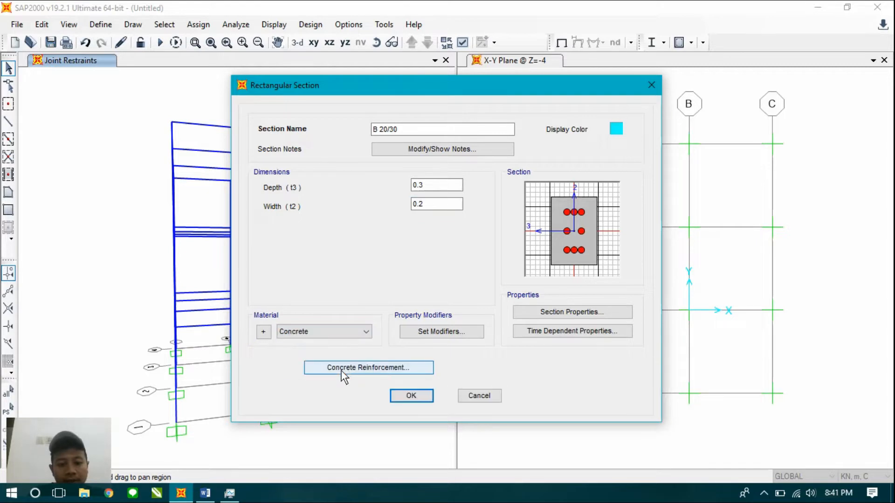
pyautogui.click(385, 368)
pyautogui.click(396, 159)
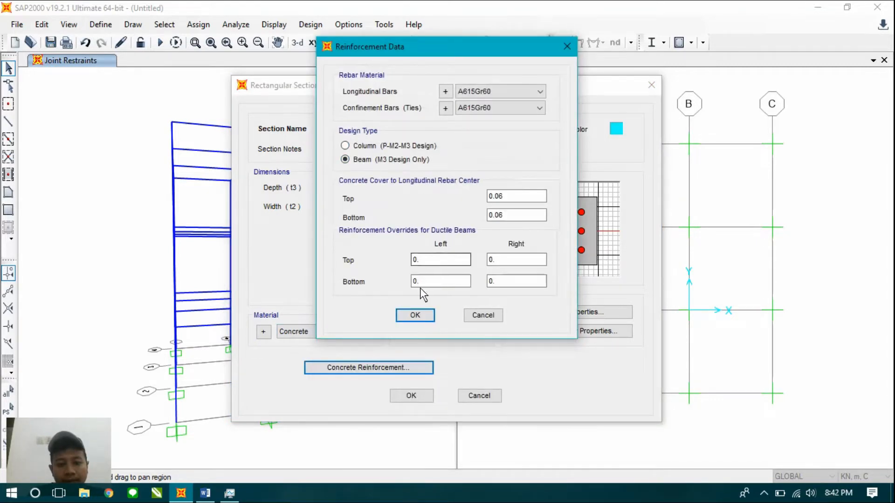
pyautogui.click(423, 315)
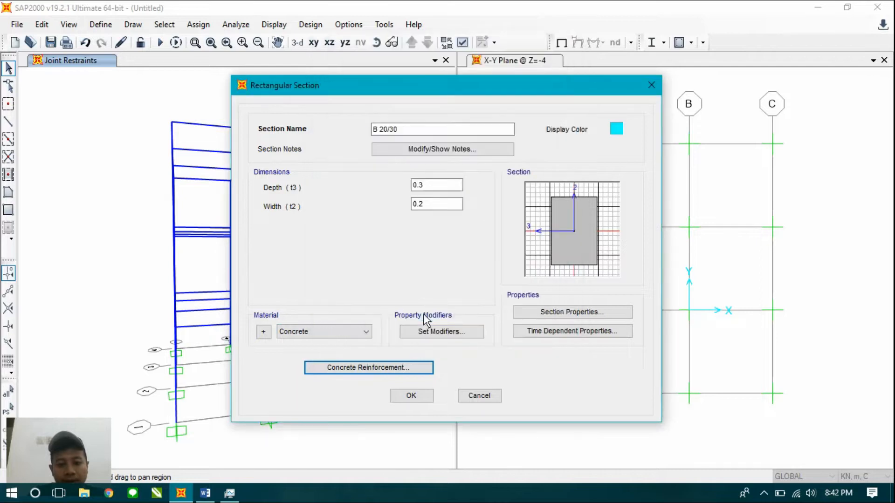
pyautogui.click(412, 398)
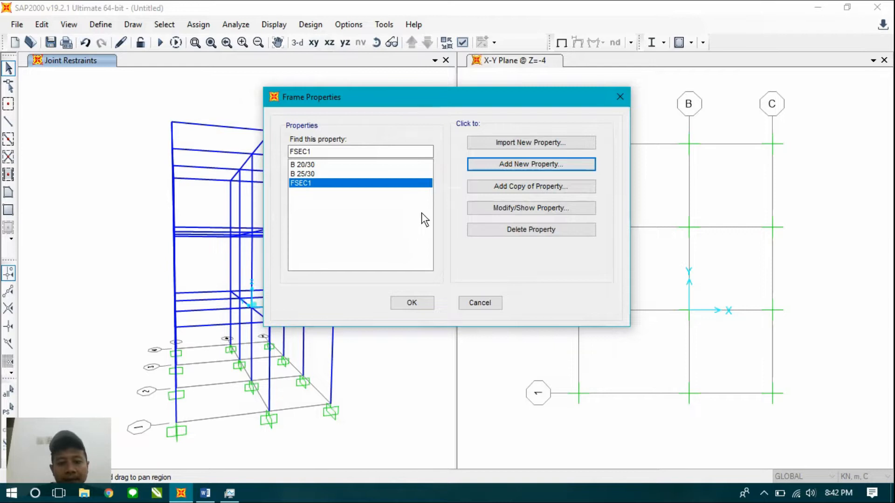
# Add a rectangular concrete frame section and name it K 30/ 40, checking the column designation in Soal.docx.
pyautogui.click(493, 166)
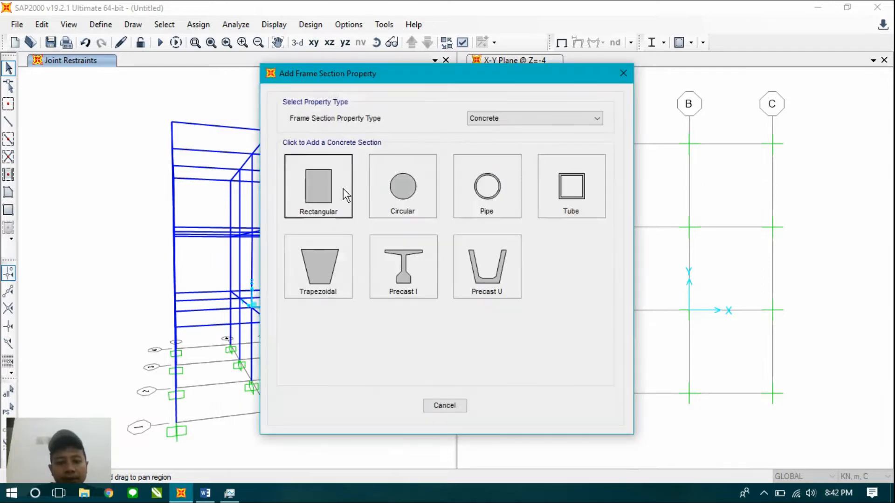
pyautogui.click(343, 188)
pyautogui.doubleClick(409, 130)
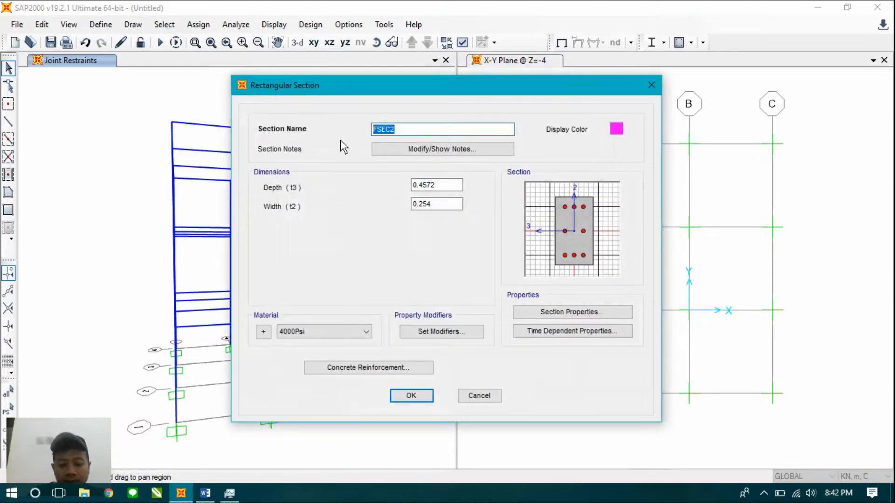
pyautogui.press('BackSpace')
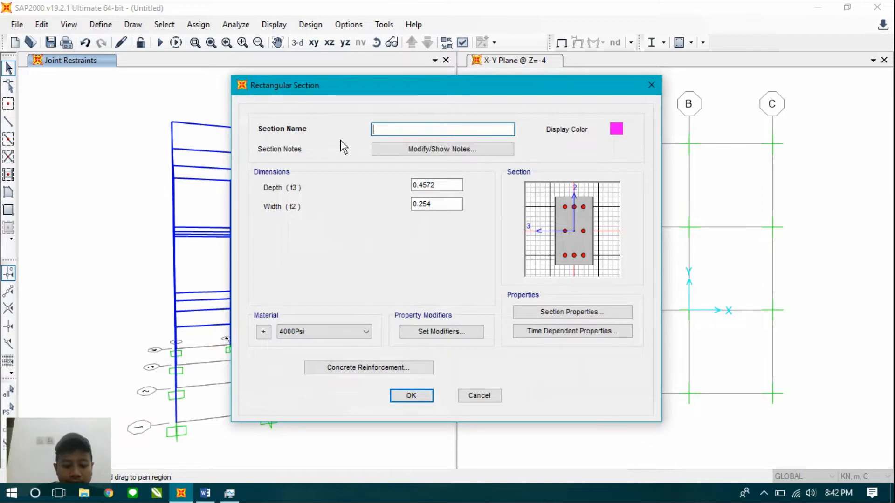
pyautogui.write('K')
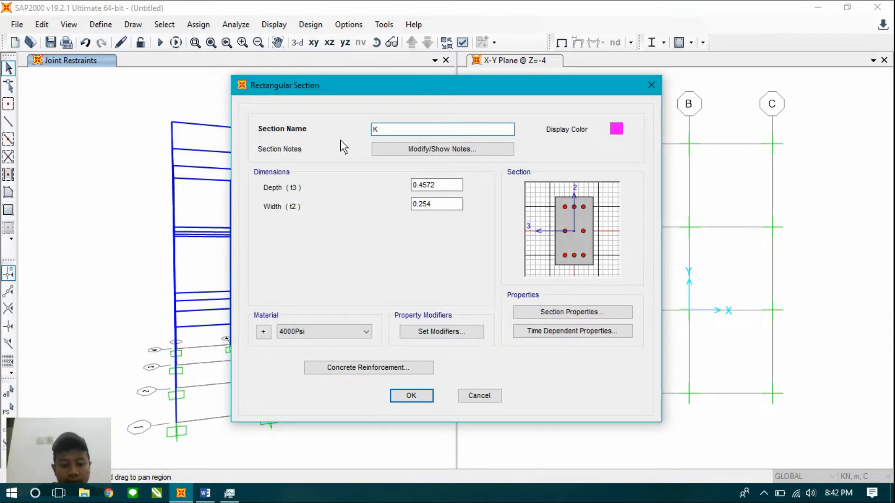
pyautogui.click(205, 493)
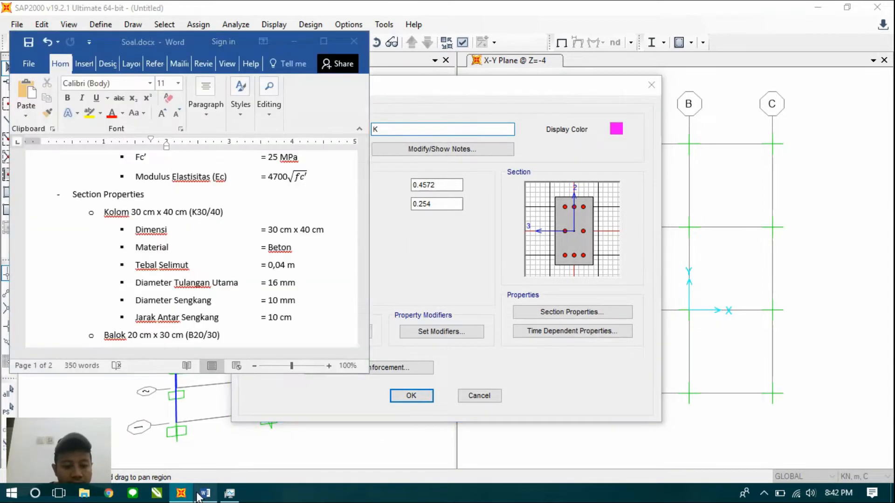
pyautogui.click(390, 269)
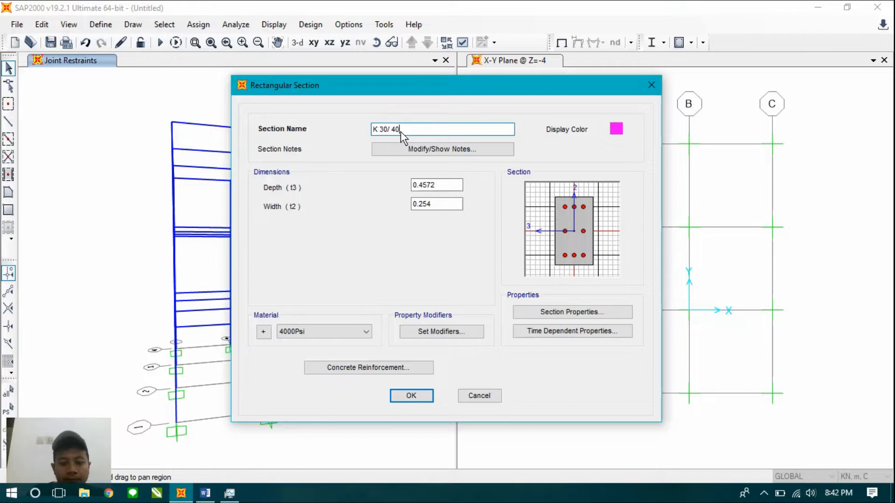
# Set the K 30/ 40 section's depth to 40 cm and width to 30 cm, and assign it the Concrete material.
pyautogui.moveTo(441, 183); pyautogui.dragTo(414, 186)
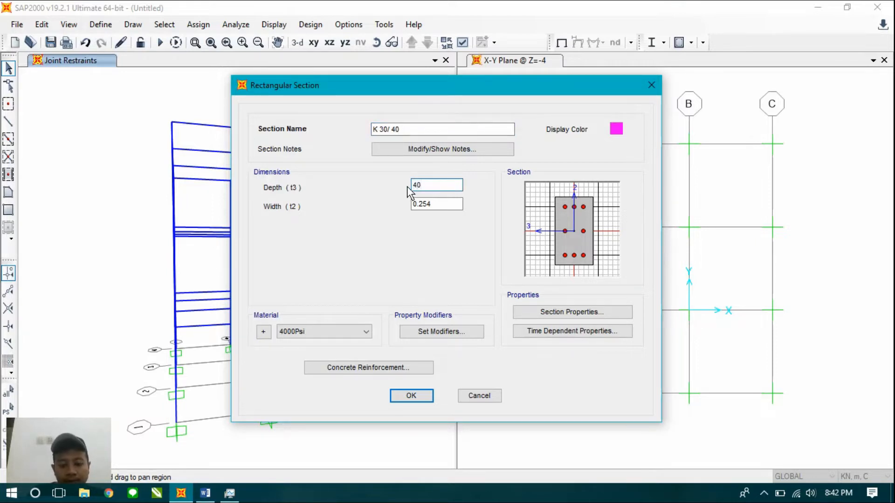
pyautogui.press('Return')
pyautogui.doubleClick(458, 204)
pyautogui.write('30 cm')
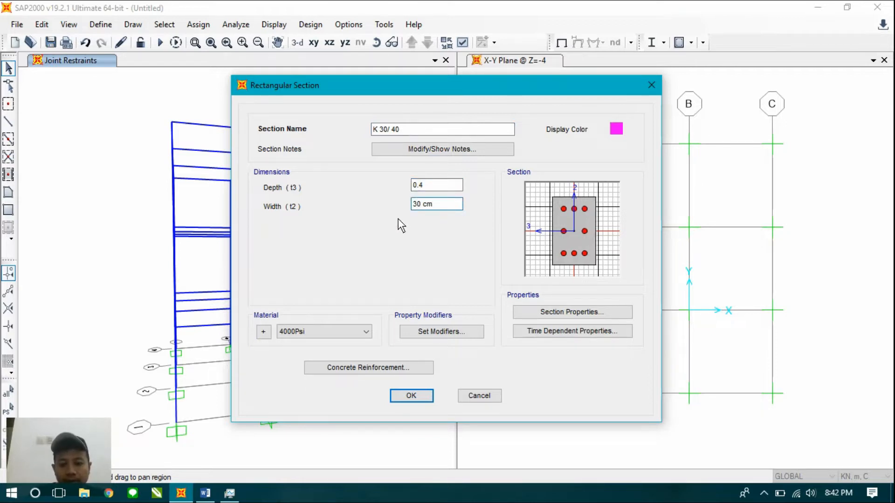
pyautogui.press('Return')
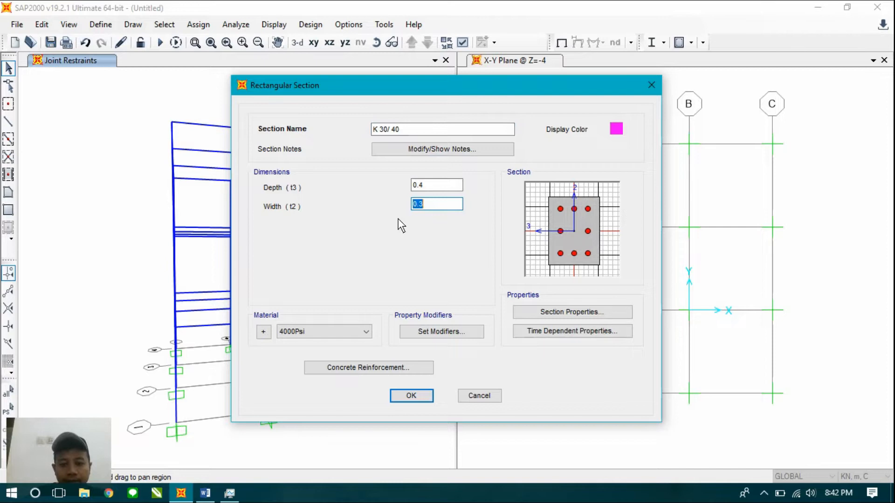
pyautogui.click(365, 331)
pyautogui.click(349, 371)
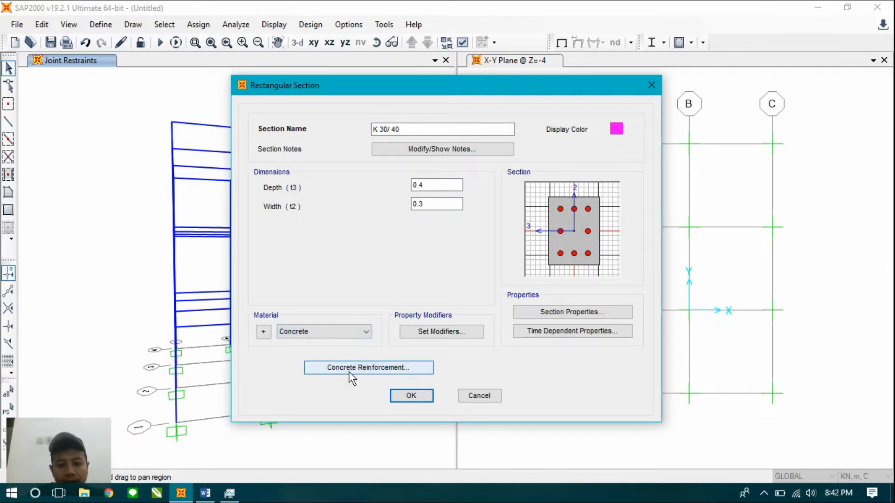
# In K 30/ 40's reinforcement data, set 4 longitudinal bars along the 2-dir face and a longitudinal bar size of 16d.
pyautogui.click(363, 366)
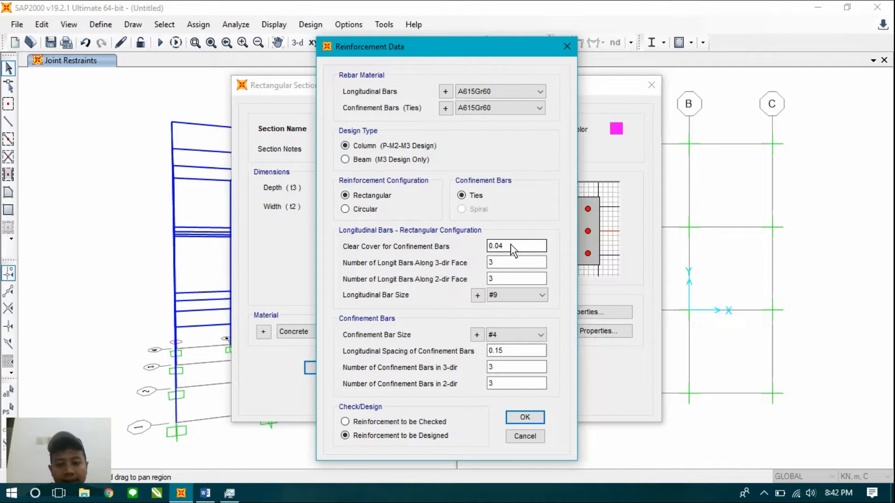
pyautogui.click(513, 280)
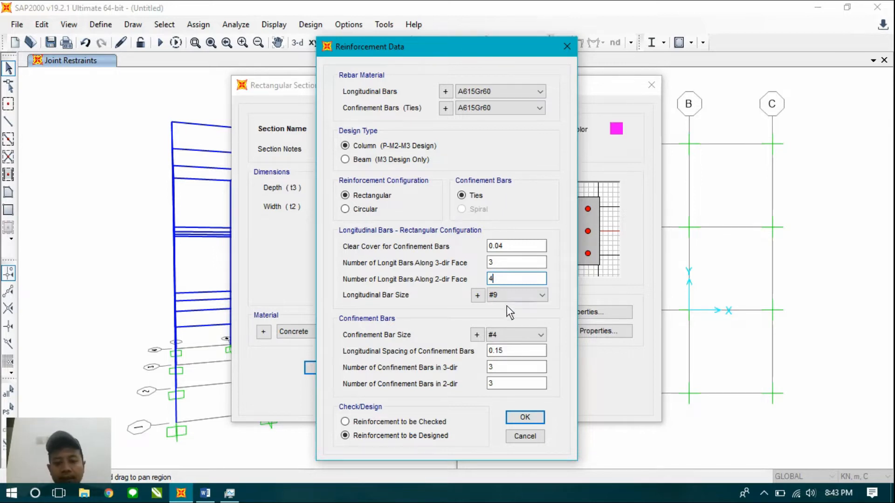
pyautogui.click(510, 295)
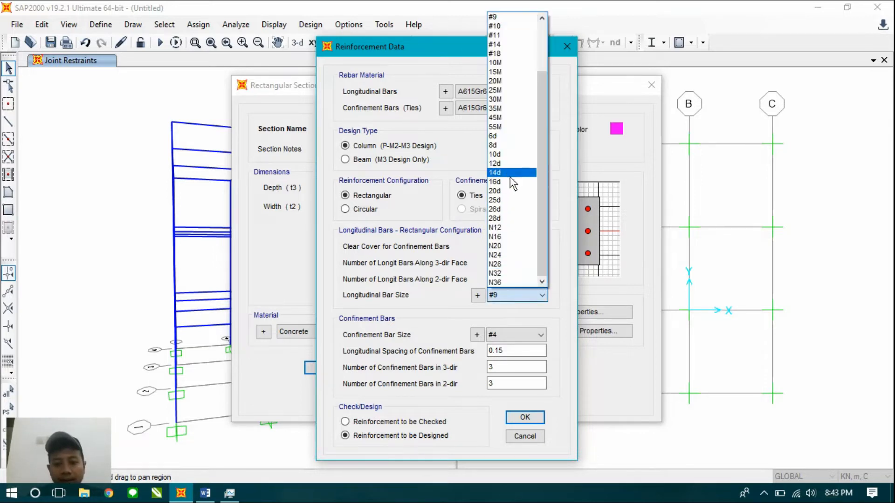
pyautogui.click(510, 180)
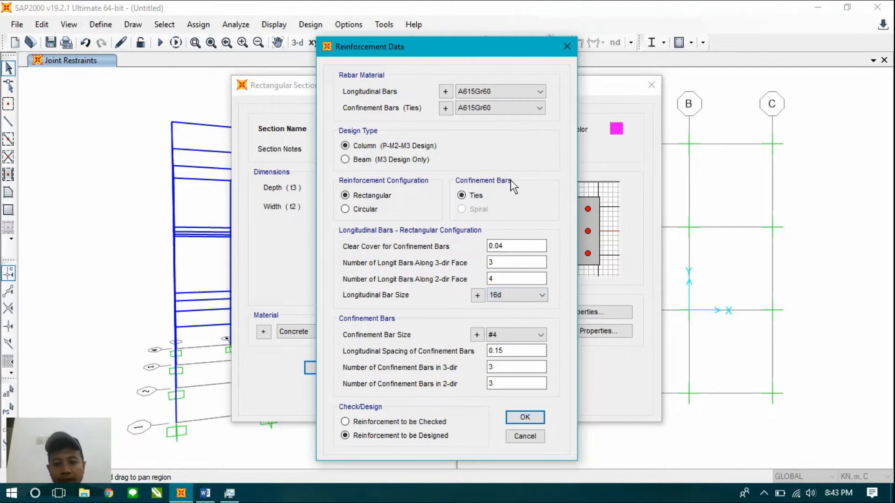
# Set K 30/ 40's confinement bar size to 10d with 4 confinement bars in 2-dir, and accept the column section.
pyautogui.click(524, 334)
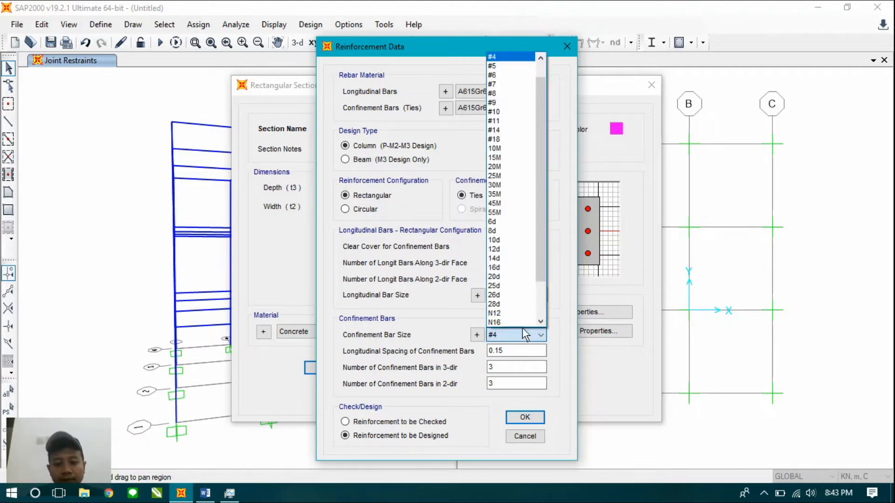
pyautogui.click(512, 240)
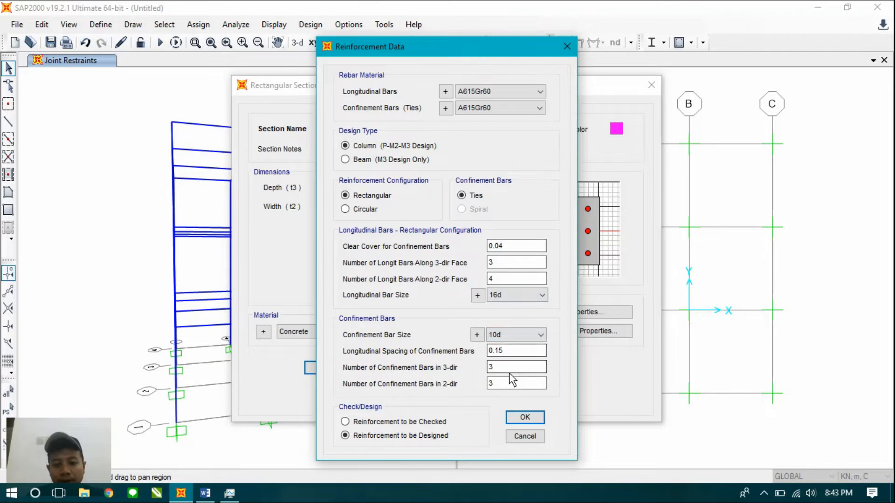
pyautogui.click(493, 383)
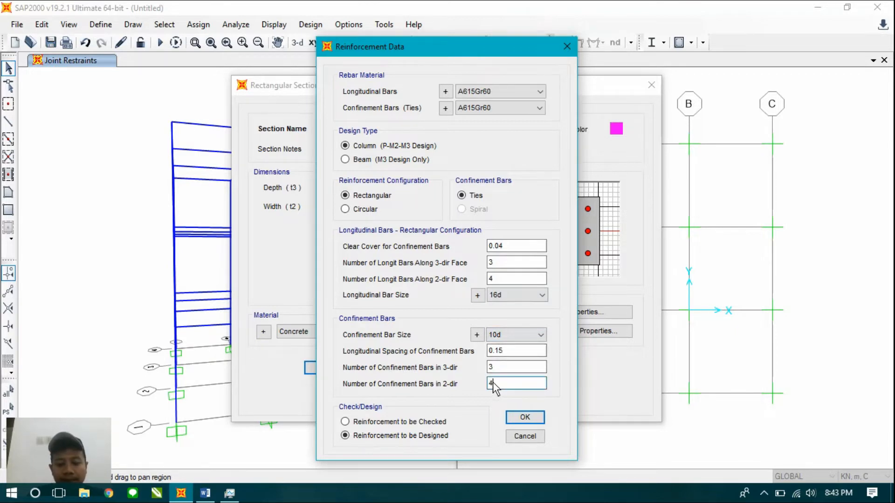
pyautogui.click(524, 418)
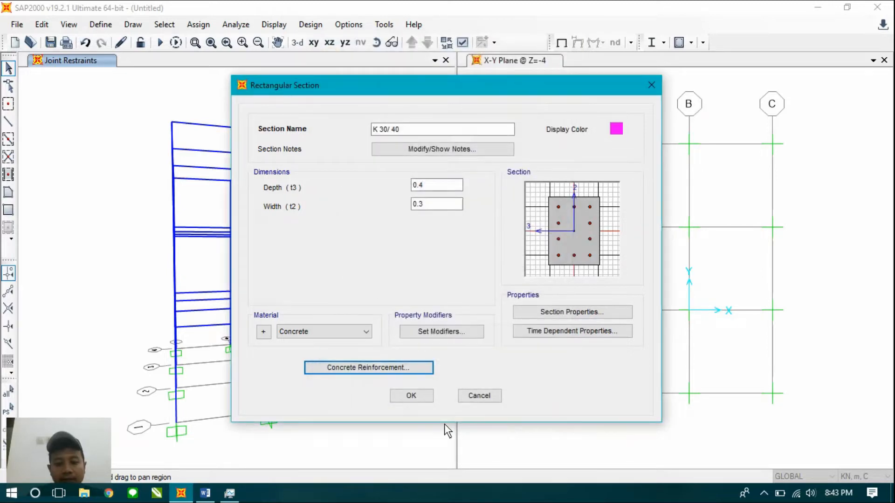
pyautogui.click(412, 396)
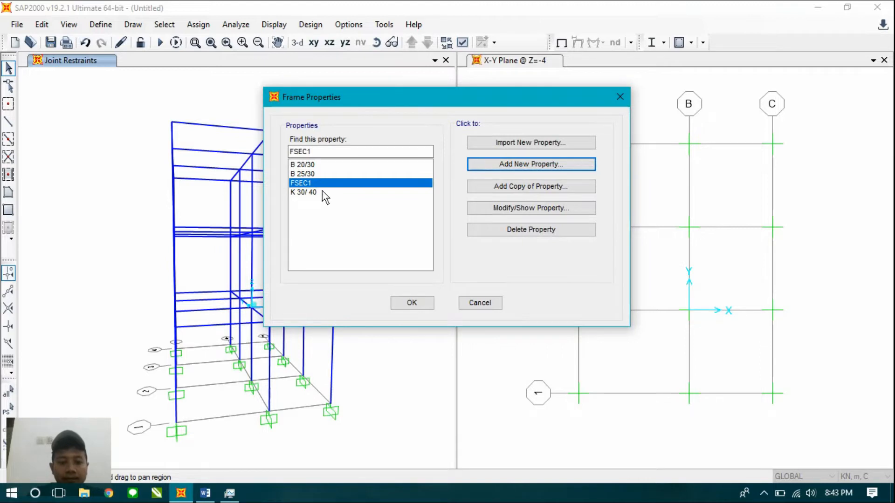
# Check the reinforcement data of the B 25/30 section and accept the frame section definitions.
pyautogui.click(314, 173)
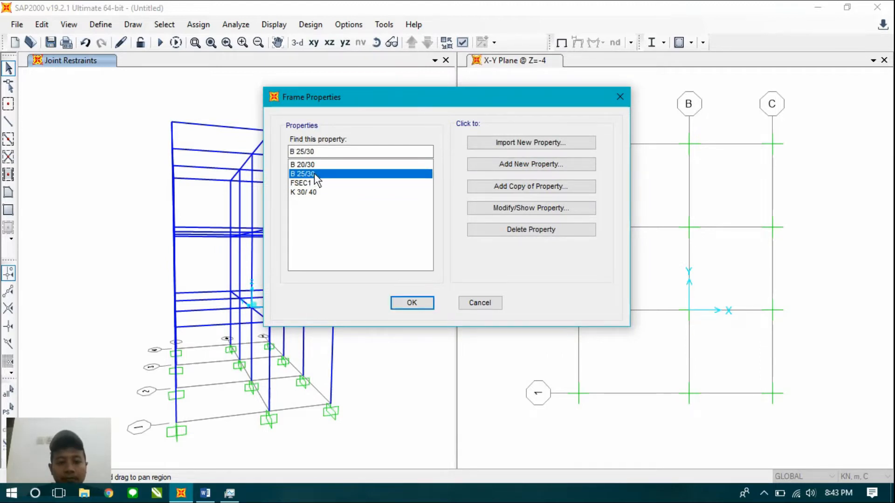
pyautogui.click(485, 209)
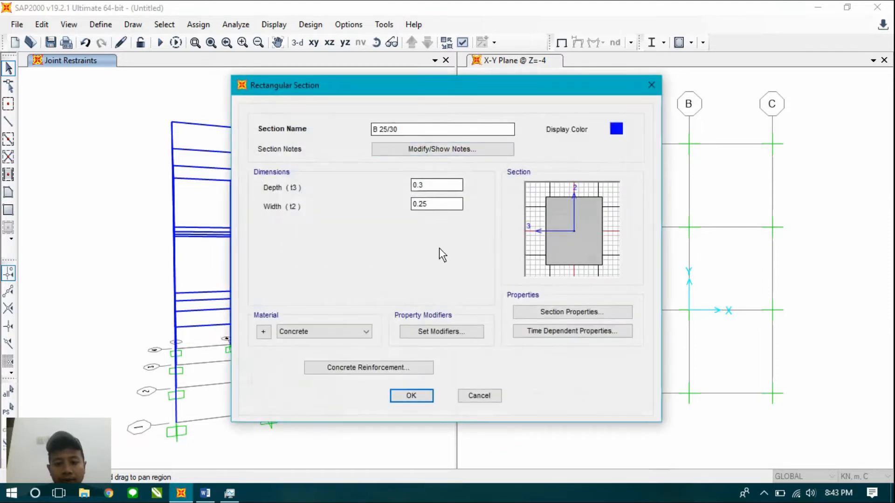
pyautogui.click(377, 366)
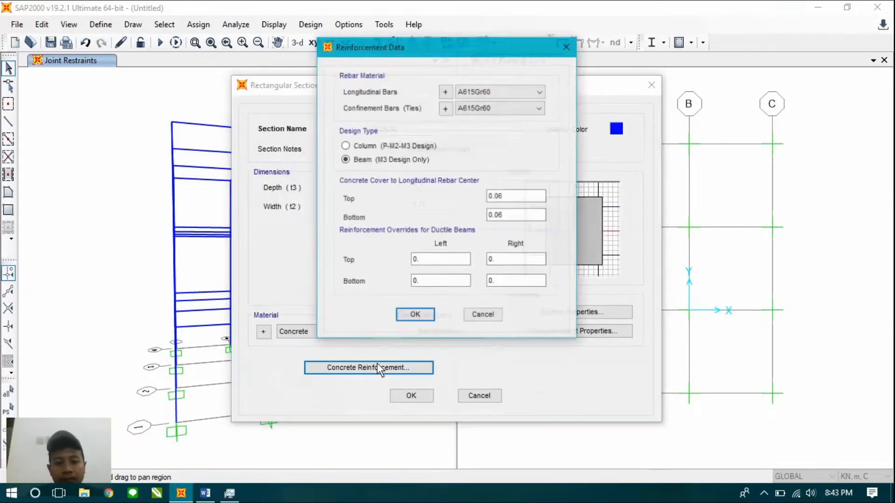
pyautogui.click(414, 315)
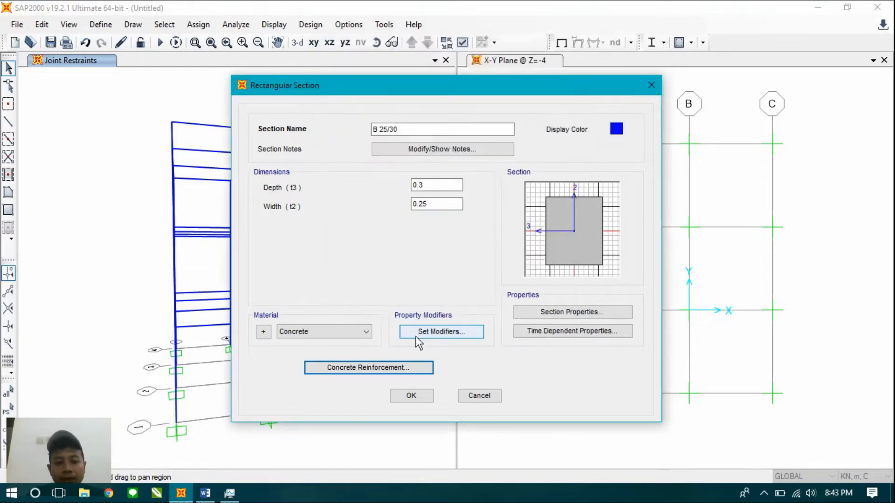
pyautogui.click(406, 396)
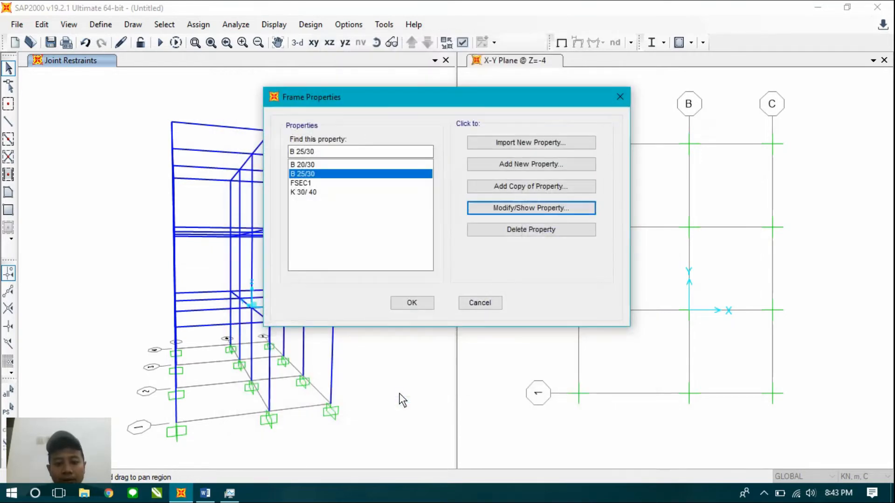
pyautogui.click(412, 303)
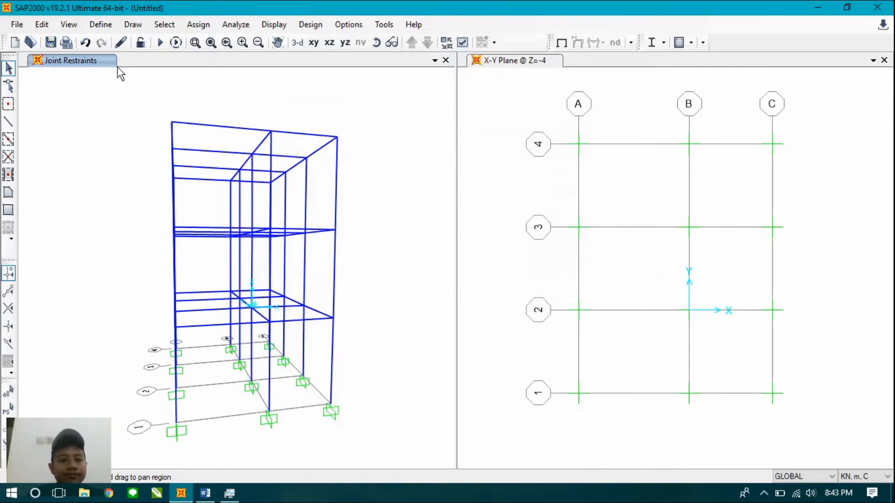
pyautogui.click(209, 28)
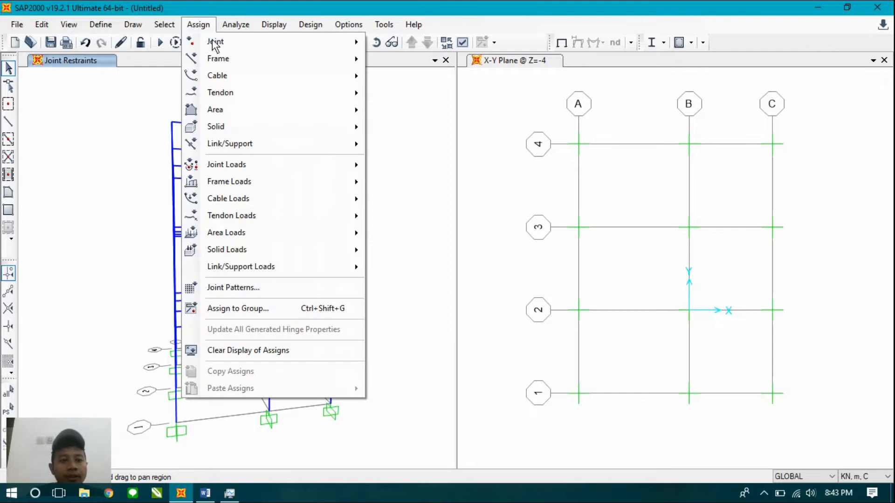
pyautogui.moveTo(216, 57)
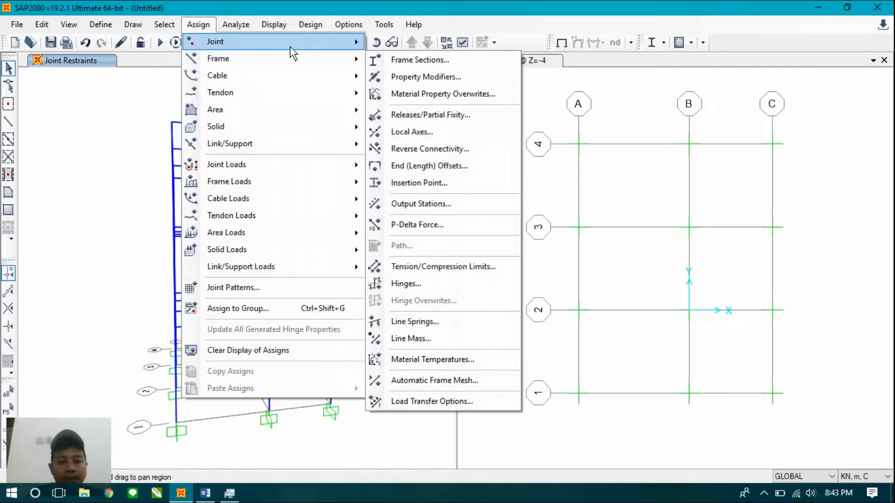
pyautogui.click(147, 99)
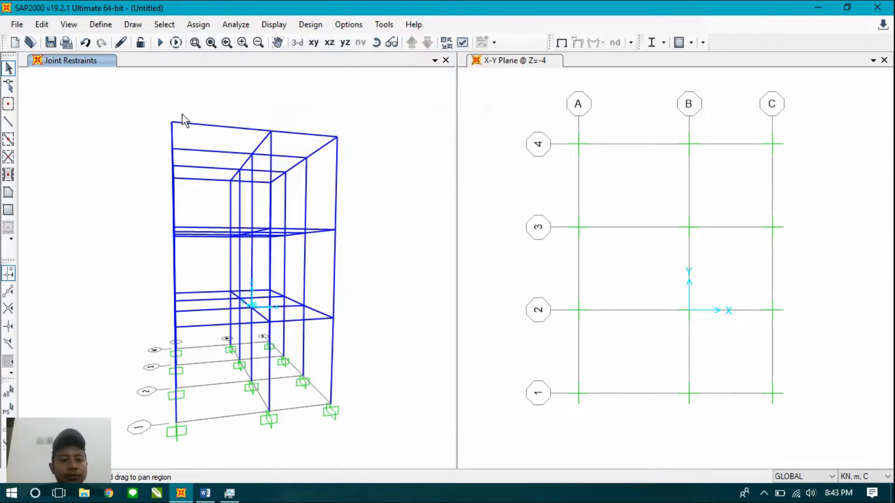
# Assign the B 25/30 frame section to all beams in the X-Y plane at Z=0.
pyautogui.click(313, 42)
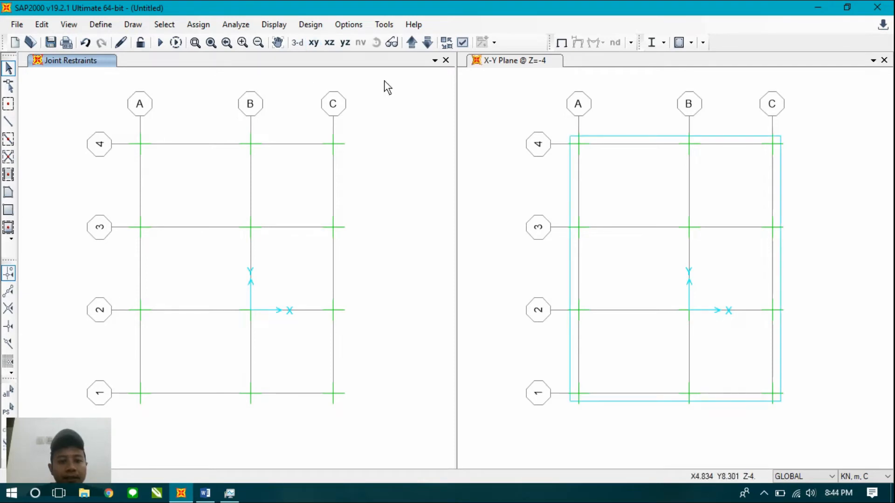
pyautogui.click(412, 47)
pyautogui.moveTo(86, 106); pyautogui.dragTo(373, 415)
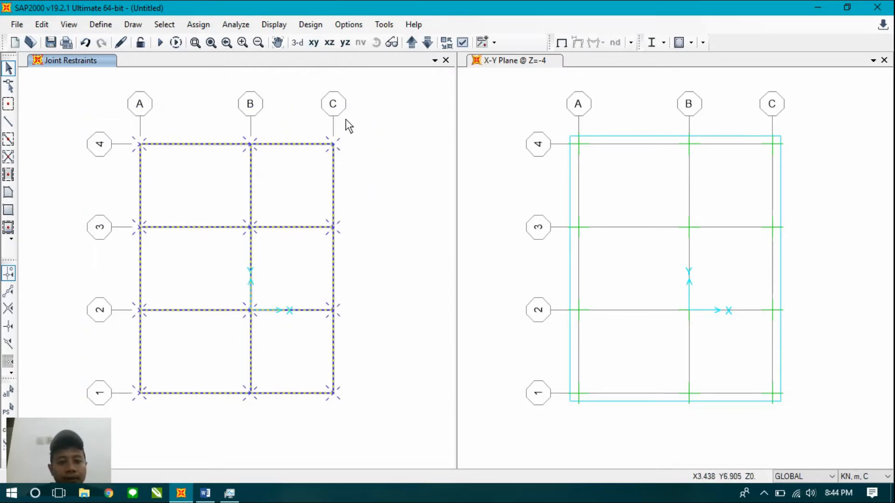
pyautogui.click(208, 26)
pyautogui.moveTo(241, 58)
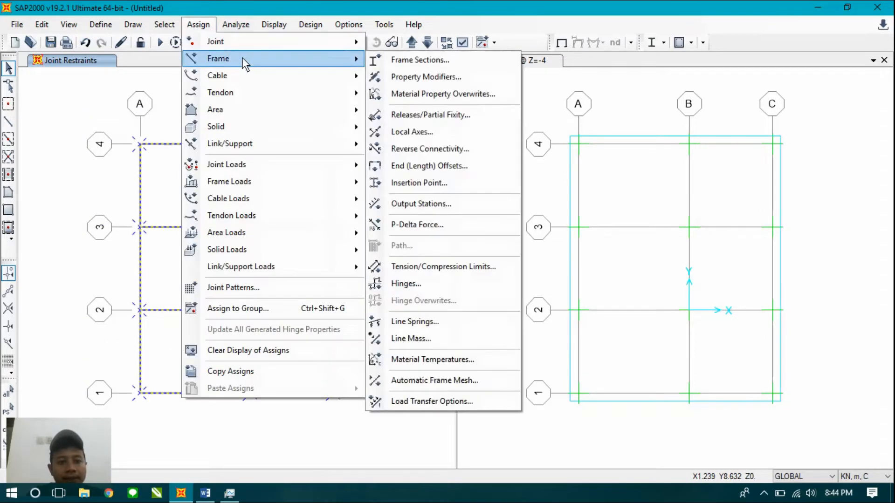
pyautogui.click(378, 66)
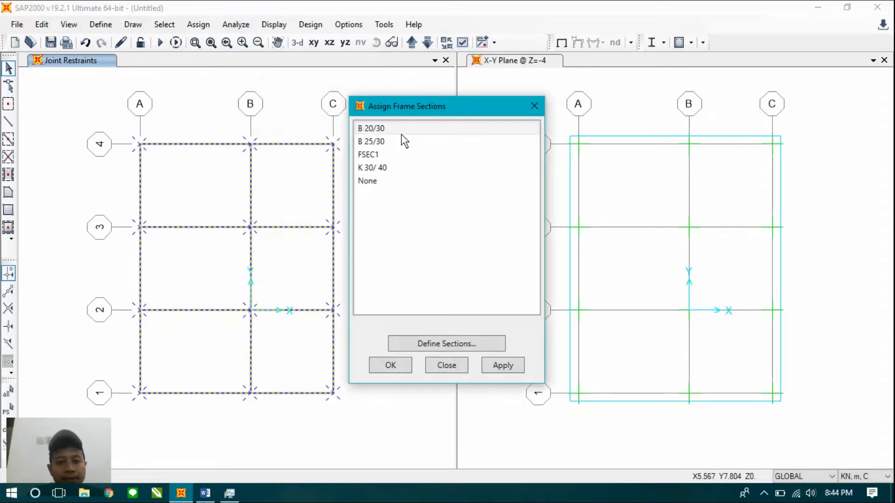
pyautogui.click(396, 144)
pyautogui.click(390, 364)
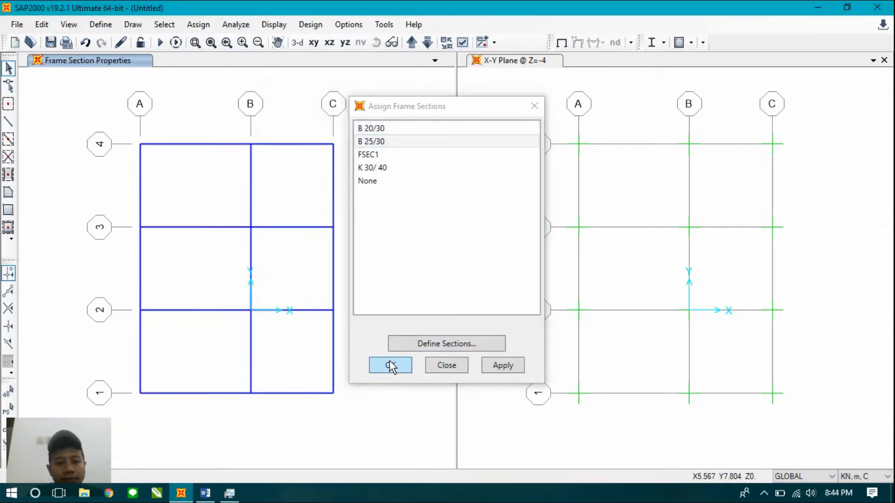
# Assign the B 25/30 frame section to all beams in the X-Y plane at Z=4.
pyautogui.click(412, 45)
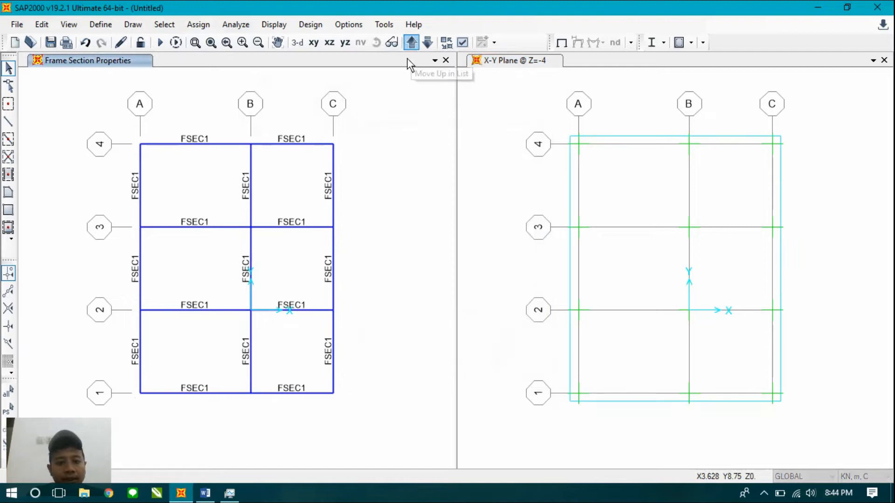
pyautogui.moveTo(104, 131); pyautogui.dragTo(363, 403)
pyautogui.click(209, 24)
pyautogui.click(209, 24)
pyautogui.click(209, 25)
pyautogui.moveTo(293, 65)
pyautogui.click(384, 61)
pyautogui.click(404, 142)
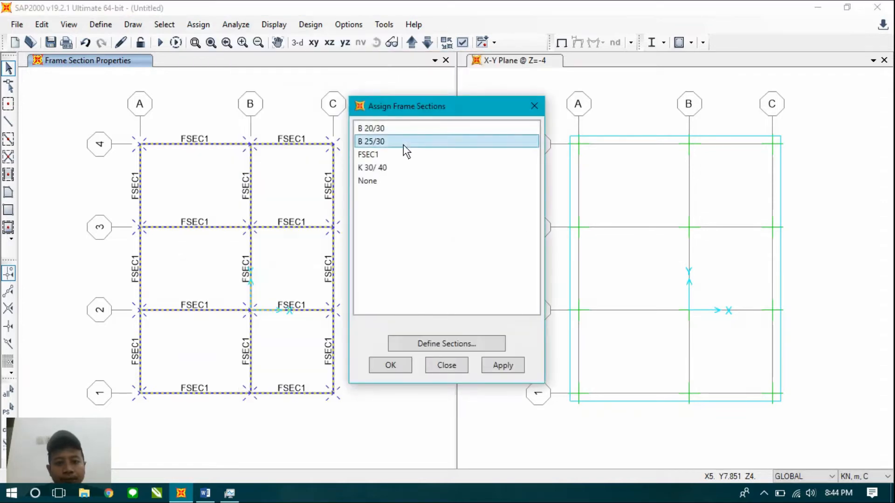
pyautogui.click(402, 371)
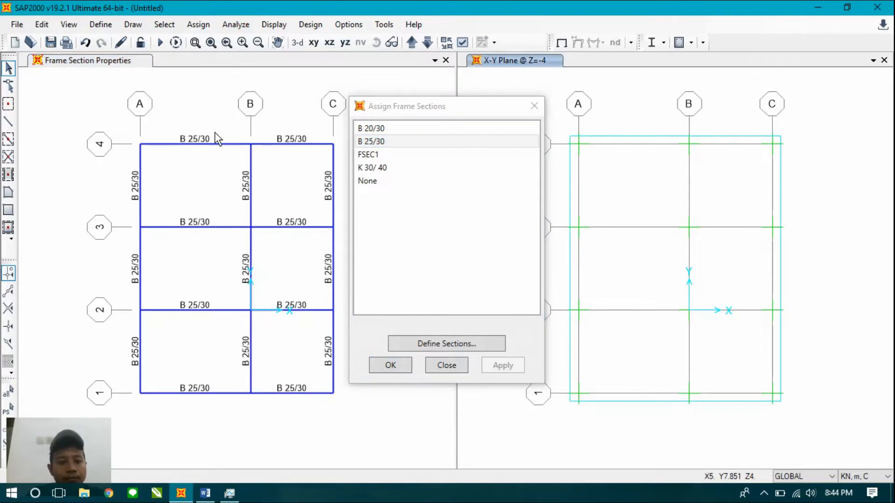
pyautogui.click(400, 365)
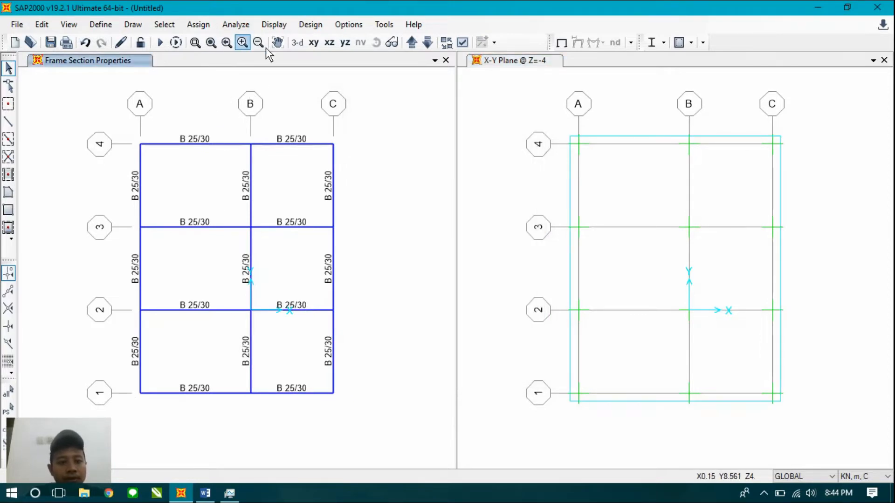
# Assign the B 20/30 frame section to all beams in the X-Y plane at Z=8.
pyautogui.click(412, 43)
pyautogui.moveTo(107, 104); pyautogui.dragTo(359, 405)
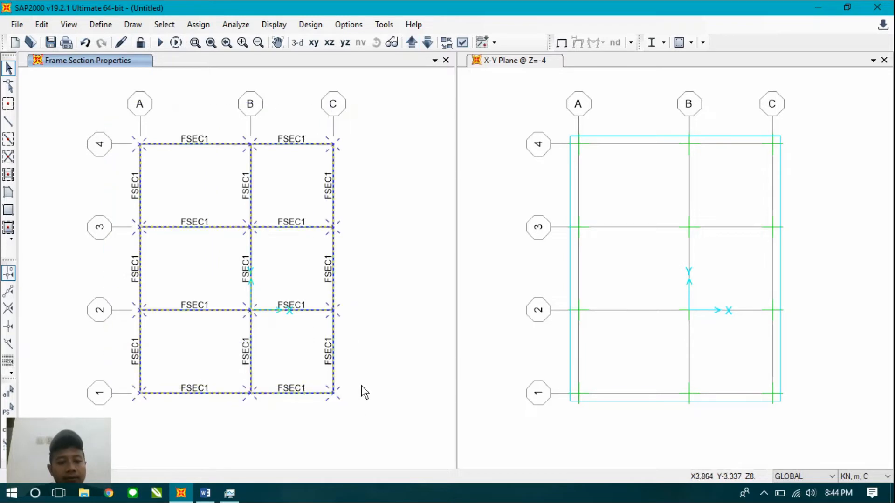
pyautogui.click(197, 27)
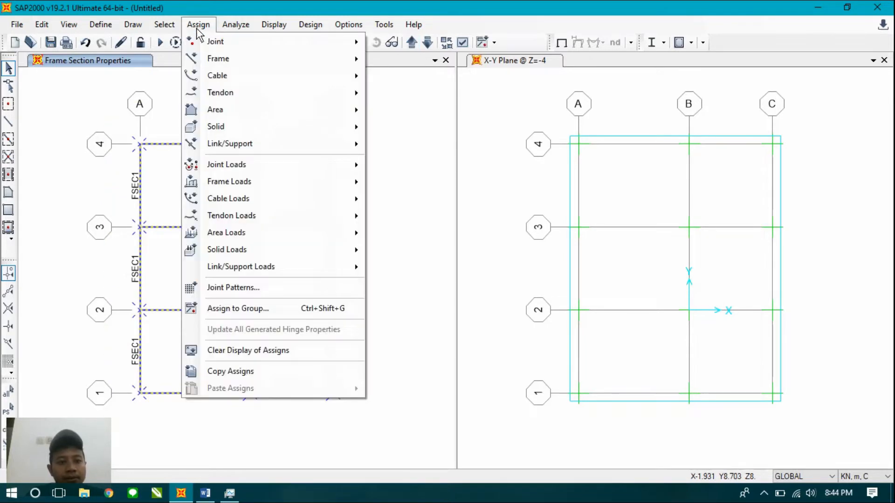
pyautogui.moveTo(235, 63)
pyautogui.click(424, 59)
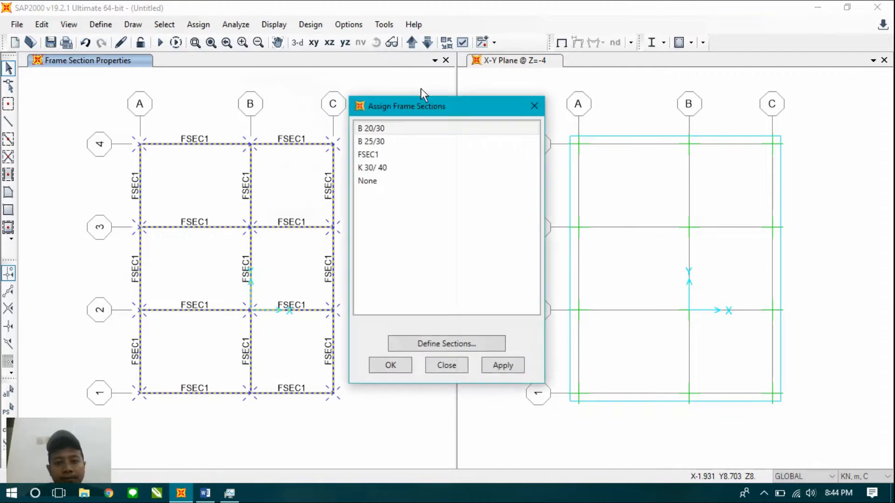
pyautogui.click(403, 128)
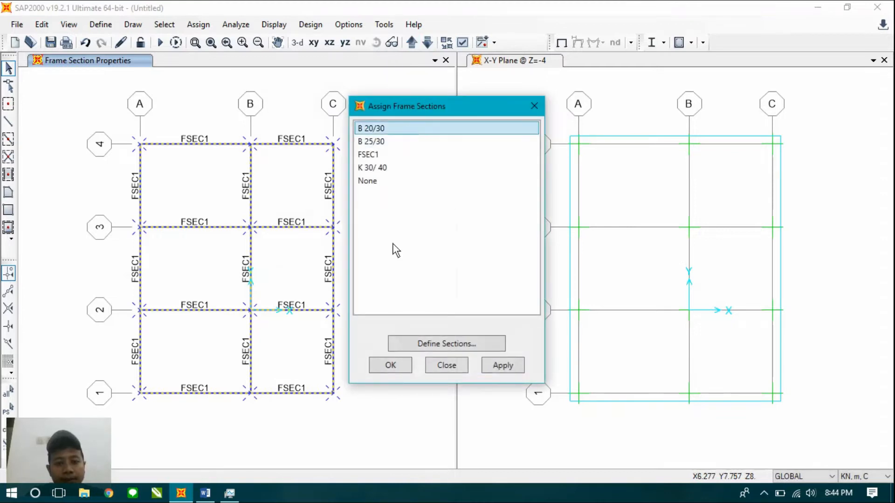
pyautogui.click(390, 365)
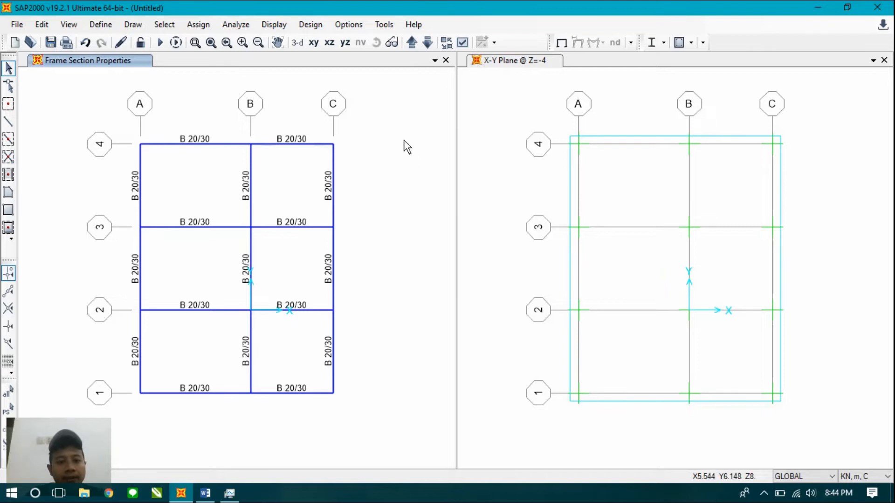
# Select all columns on all three storeys in the X-Z elevations of grid lines 4 and 1.
pyautogui.click(329, 43)
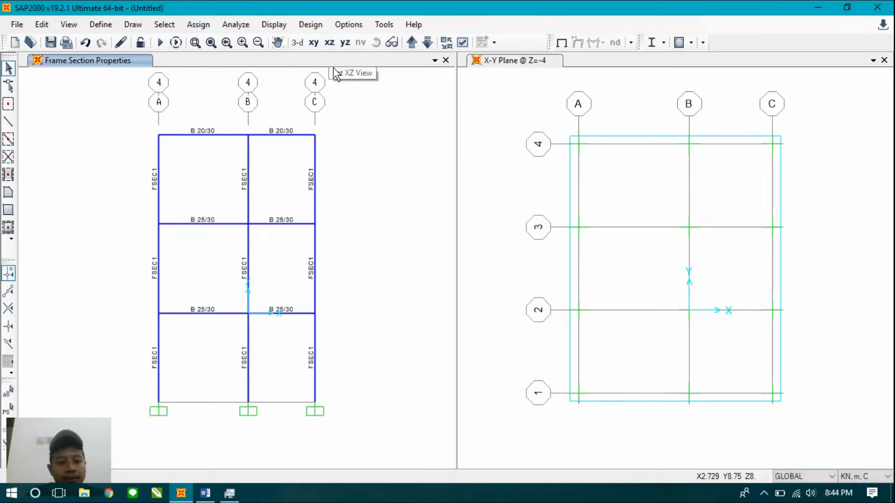
pyautogui.moveTo(367, 372); pyautogui.dragTo(114, 355)
pyautogui.moveTo(370, 278); pyautogui.dragTo(123, 251)
pyautogui.moveTo(330, 194); pyautogui.dragTo(117, 166)
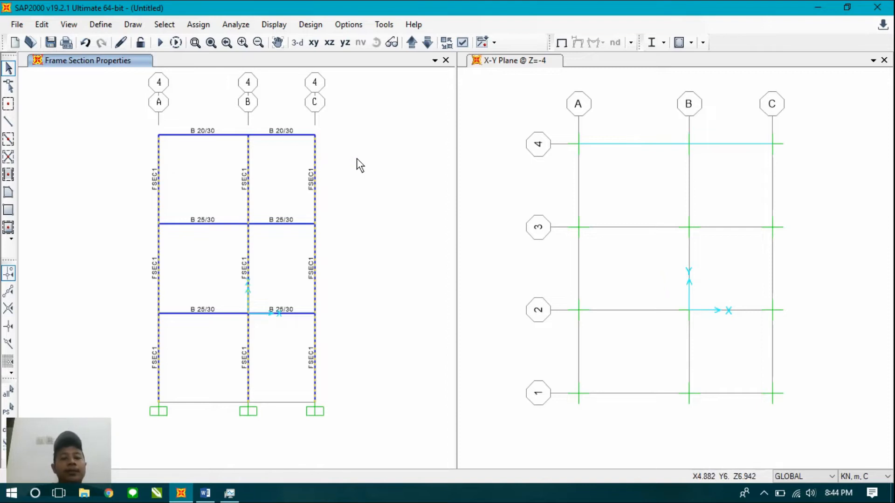
pyautogui.click(411, 43)
pyautogui.moveTo(373, 186); pyautogui.dragTo(137, 158)
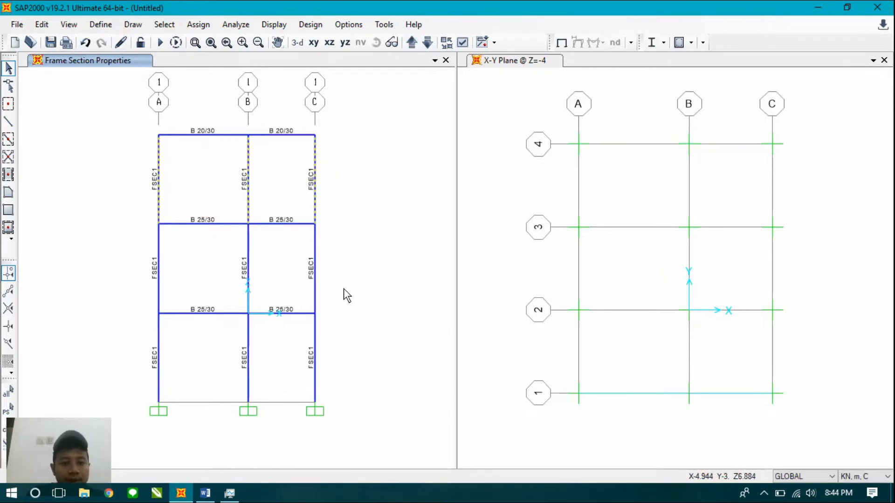
pyautogui.moveTo(339, 281); pyautogui.dragTo(142, 244)
pyautogui.moveTo(345, 359); pyautogui.dragTo(126, 342)
# Add all columns on all three storeys of grid lines 2 and 3 to the selection.
pyautogui.click(412, 43)
pyautogui.moveTo(355, 181); pyautogui.dragTo(97, 156)
pyautogui.moveTo(336, 274); pyautogui.dragTo(108, 256)
pyautogui.moveTo(365, 382); pyautogui.dragTo(147, 342)
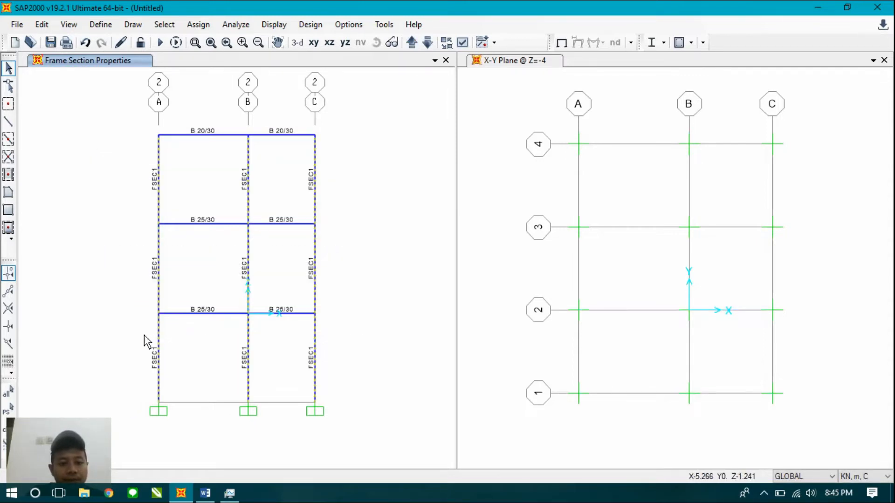
pyautogui.click(411, 43)
pyautogui.moveTo(347, 193); pyautogui.dragTo(151, 167)
pyautogui.moveTo(363, 292); pyautogui.dragTo(151, 256)
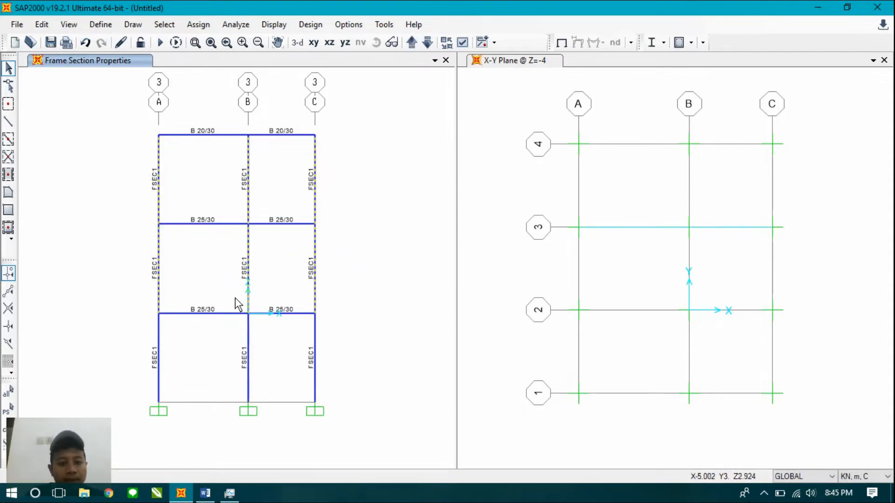
pyautogui.moveTo(336, 366); pyautogui.dragTo(148, 340)
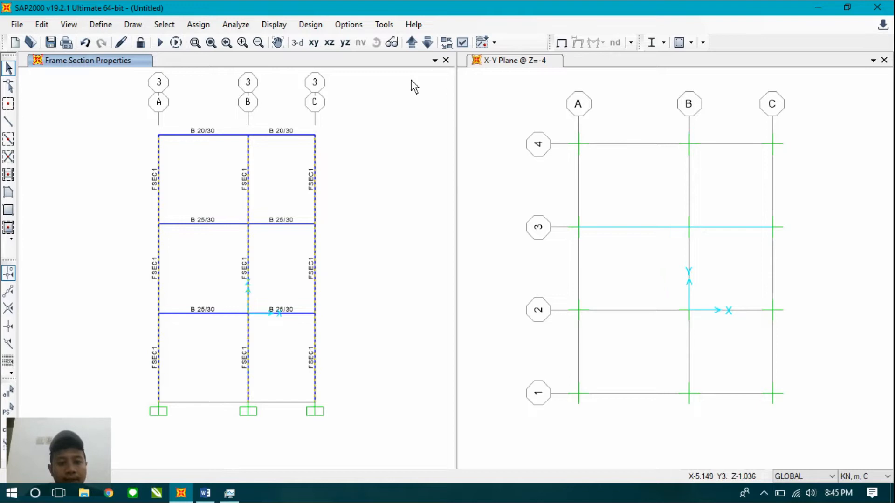
# Assign the K 30/ 40 frame section to all the selected columns.
pyautogui.click(412, 43)
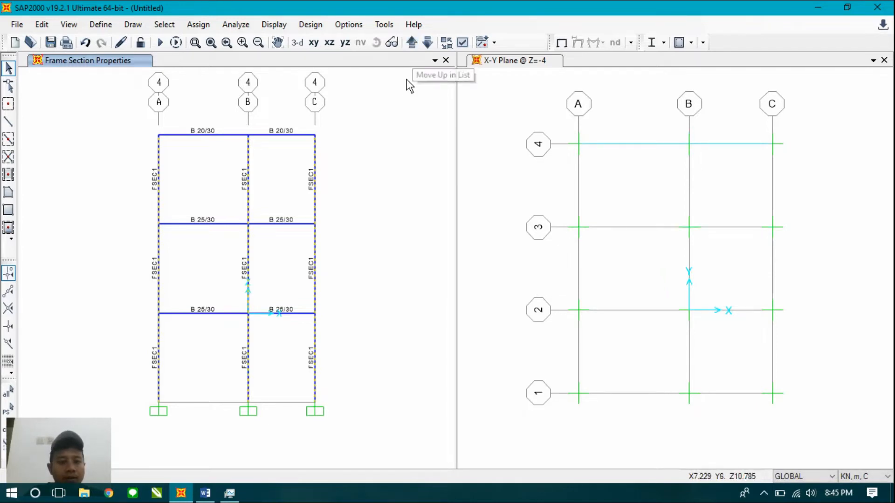
pyautogui.click(198, 25)
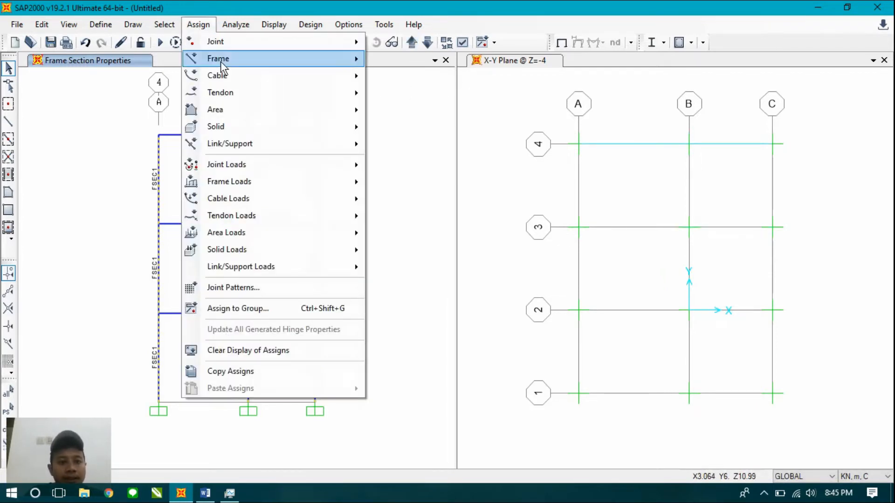
pyautogui.moveTo(222, 61)
pyautogui.click(406, 63)
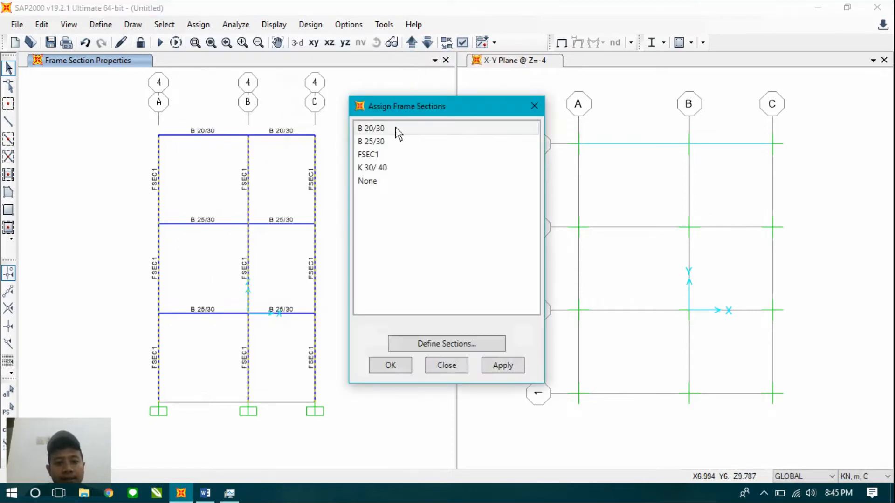
pyautogui.click(390, 166)
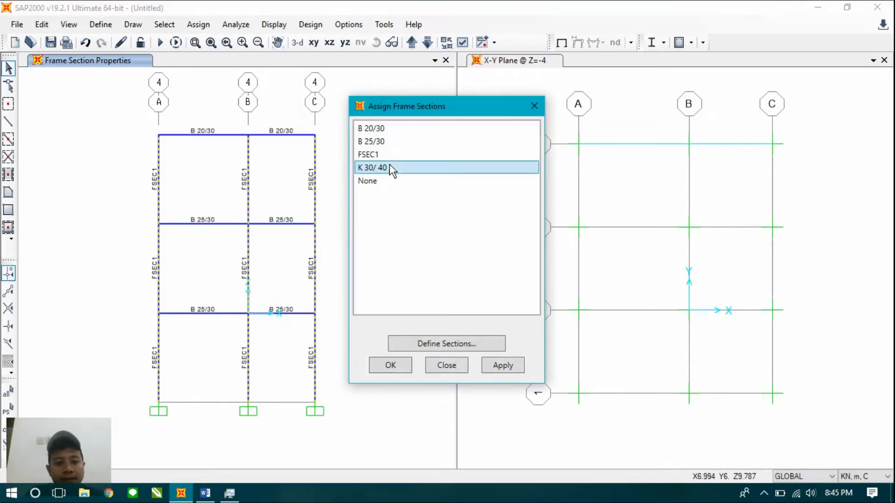
pyautogui.click(386, 365)
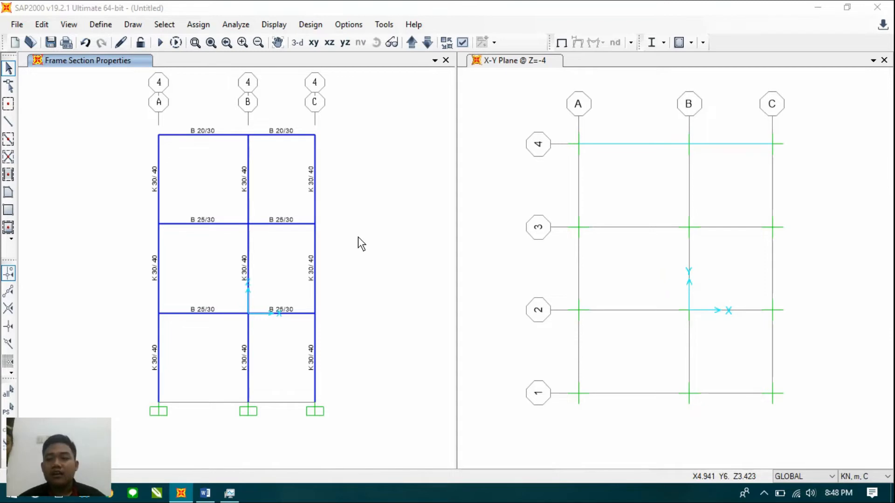
# Close the X-Y plane view at Z=-4 and show the whole frame in 3-D in the remaining window.
pyautogui.click(886, 60)
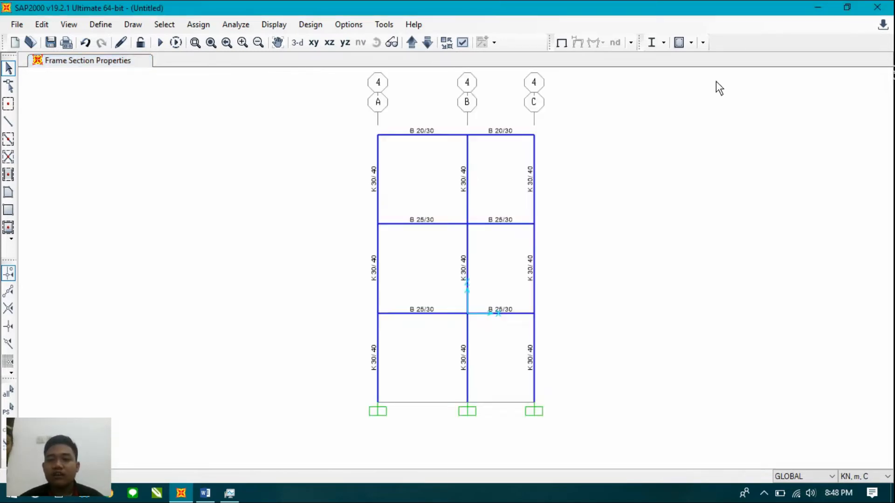
pyautogui.click(304, 43)
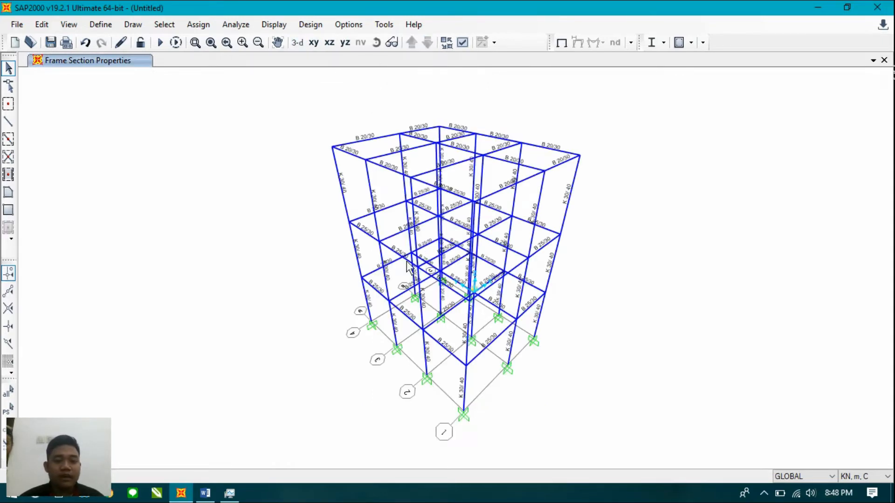
# Switch to Soal.docx in Word and examine the frame sketch, section properties, and the dead load, wall load and floor load distribution for each level.
pyautogui.click(205, 493)
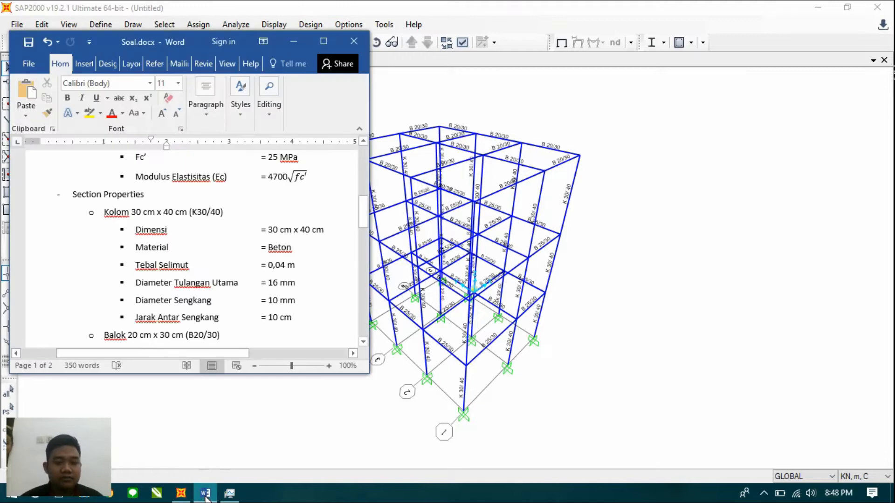
pyautogui.click(323, 42)
pyautogui.scroll(10, 471, 187)
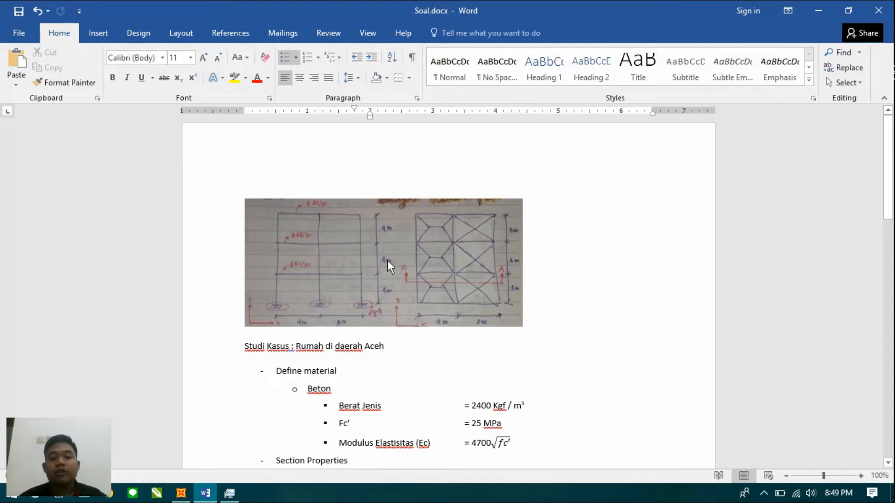
pyautogui.scroll(-2, 404, 273)
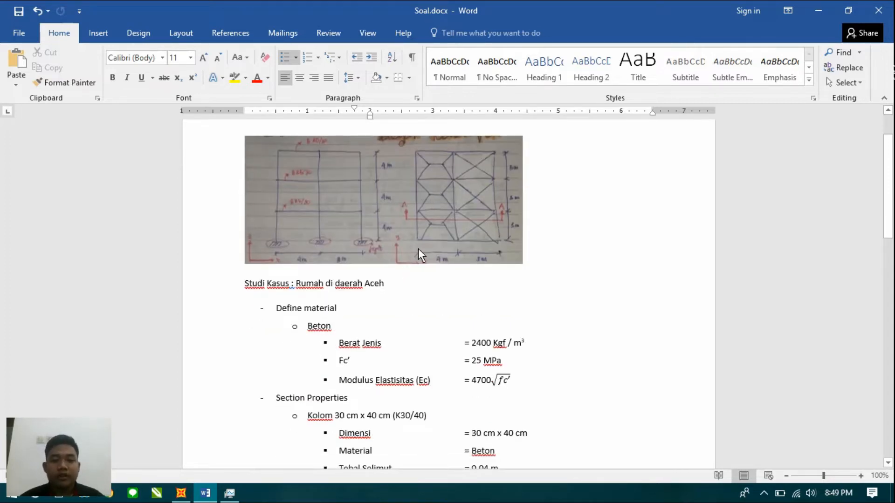
pyautogui.scroll(-5, 420, 256)
pyautogui.scroll(6, 430, 245)
pyautogui.scroll(-4, 429, 243)
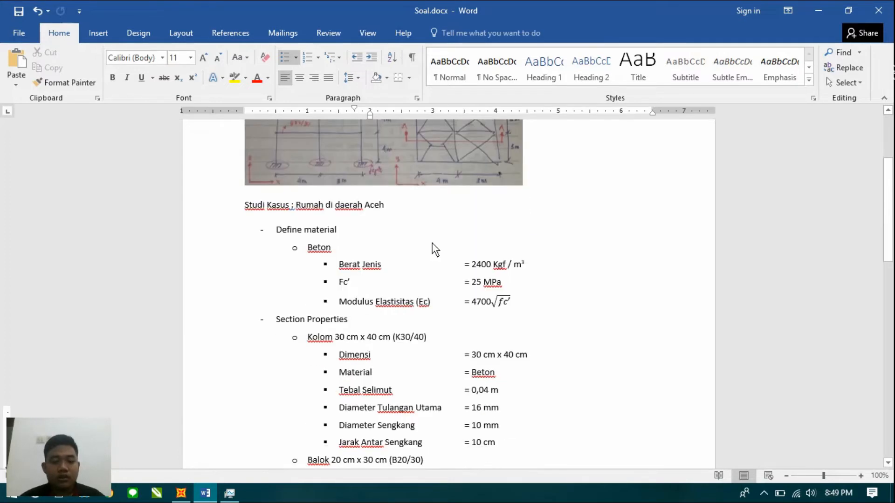
pyautogui.scroll(-8, 435, 250)
pyautogui.scroll(2, 434, 249)
pyautogui.scroll(-3, 435, 249)
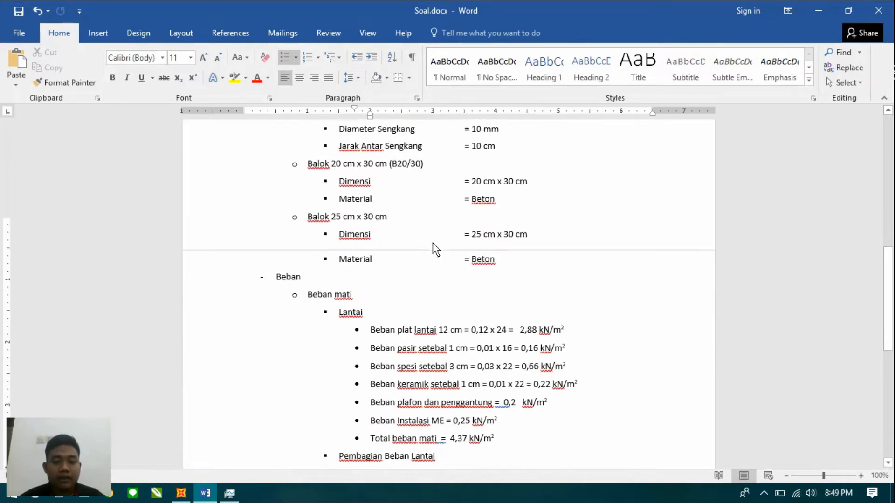
pyautogui.scroll(-6, 433, 243)
pyautogui.scroll(1, 434, 249)
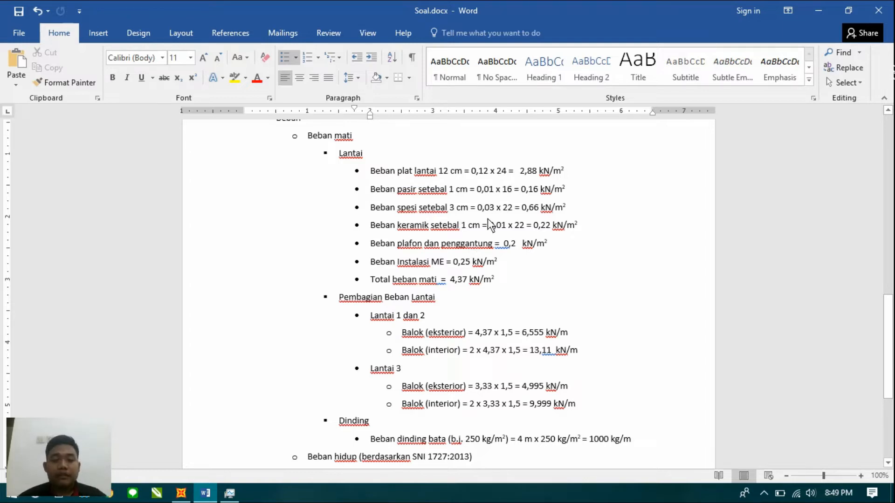
pyautogui.scroll(-2, 443, 279)
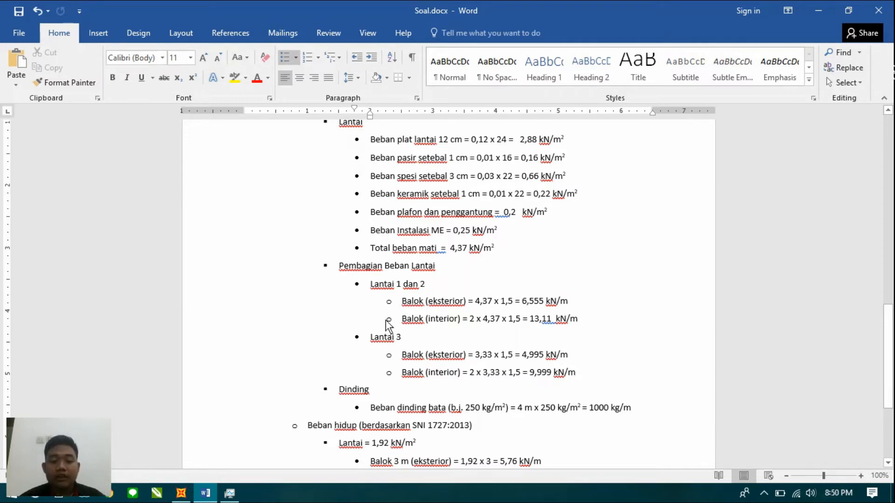
pyautogui.scroll(10, 409, 156)
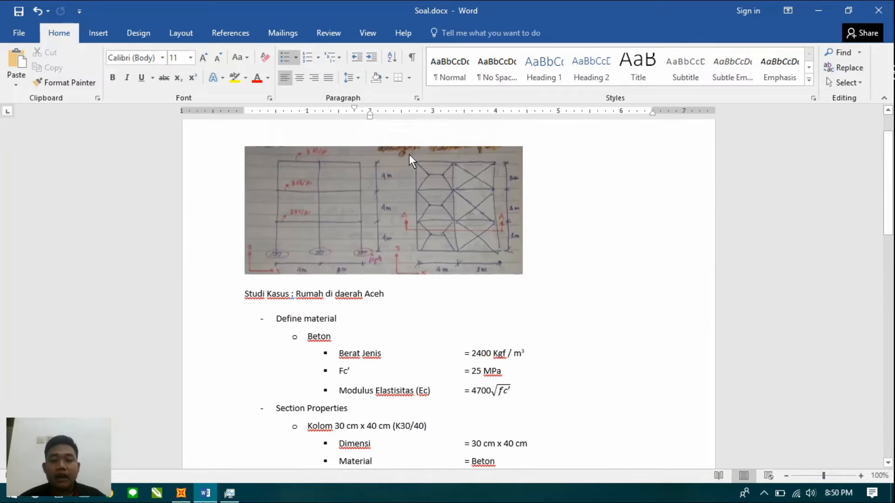
pyautogui.scroll(2, 409, 155)
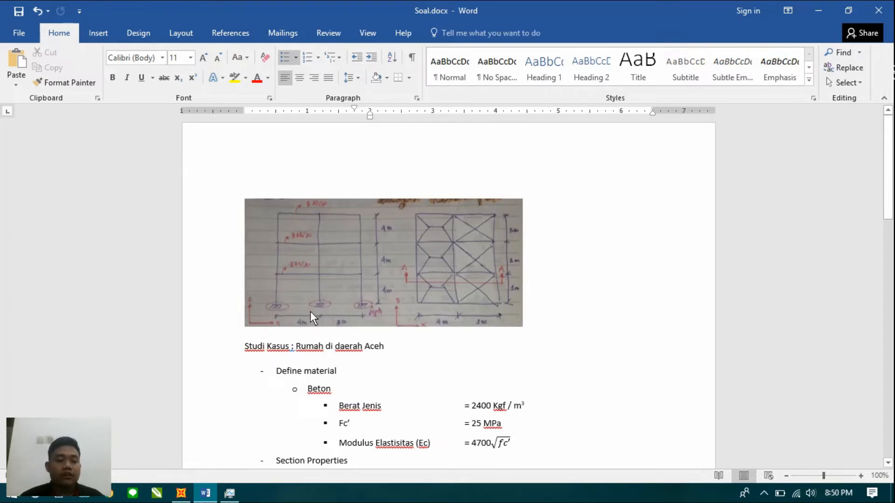
# Switch back to SAP2000 and display the frame in the X-Y plan view.
pyautogui.click(182, 493)
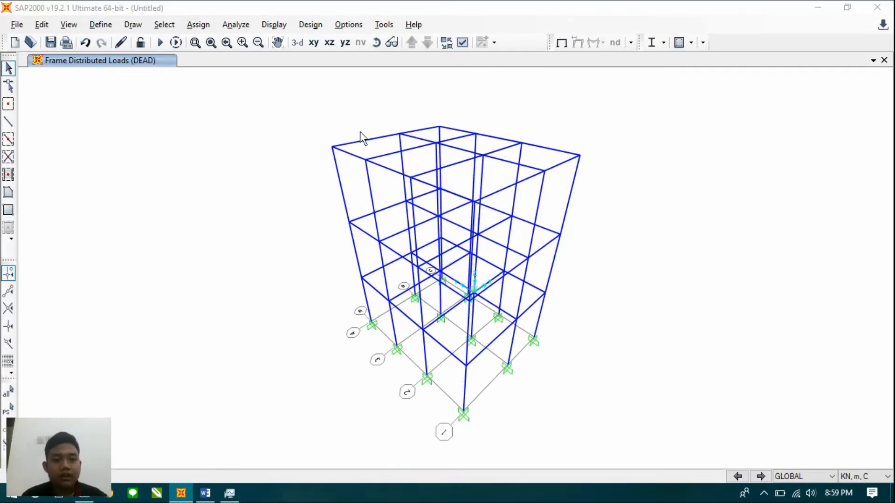
pyautogui.click(319, 49)
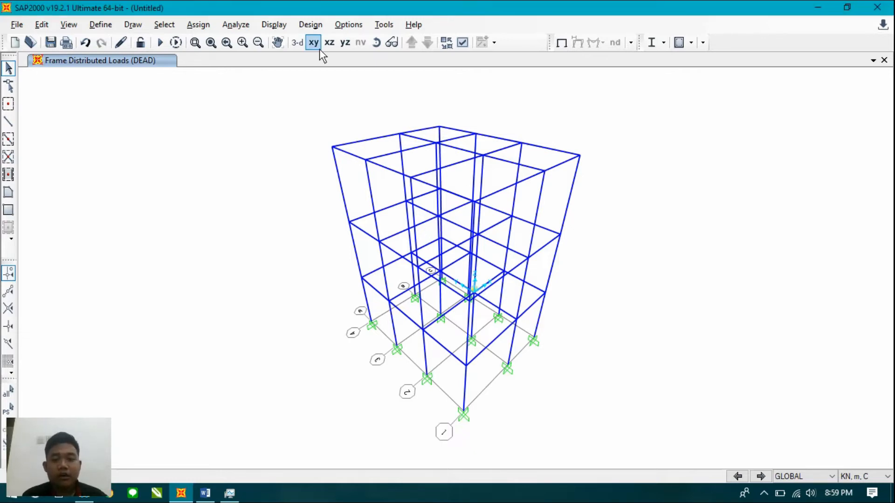
pyautogui.click(315, 41)
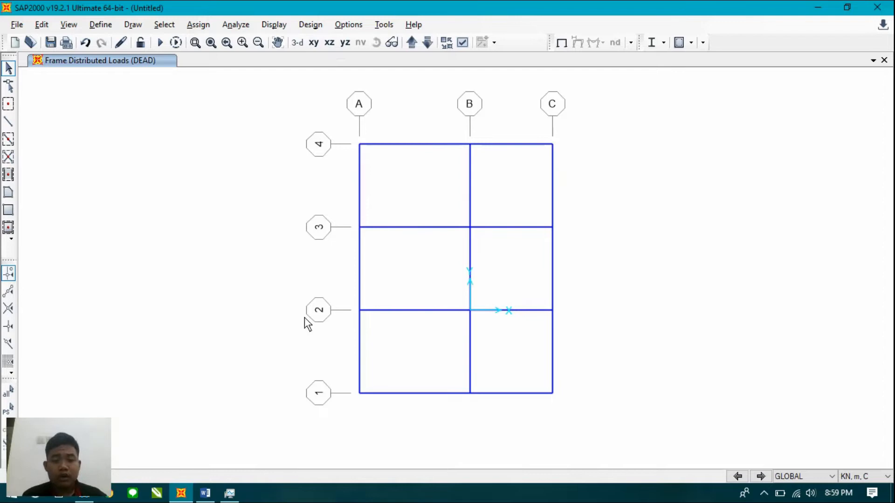
pyautogui.click(205, 493)
pyautogui.click(205, 492)
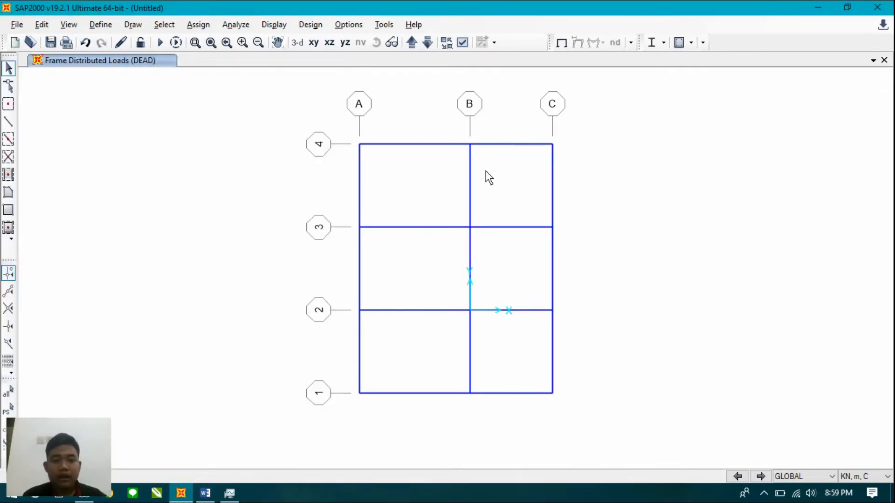
# In plan view, start a distributed DEAD load assignment replacing existing loads on the beams between grids A and B along gridlines 2 and 3.
pyautogui.click(297, 43)
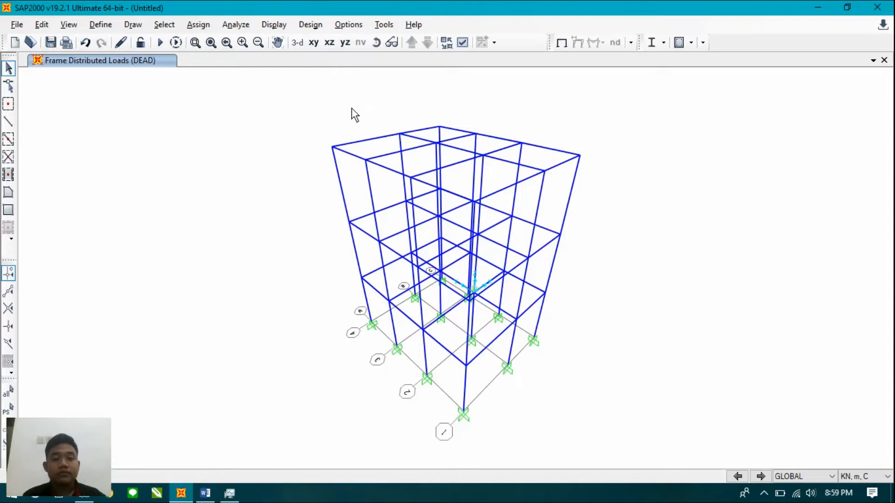
pyautogui.click(322, 45)
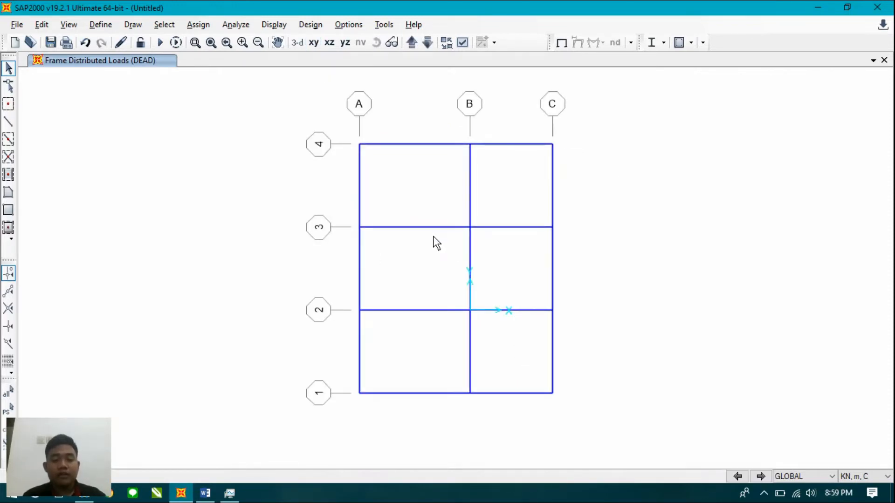
pyautogui.hotkey('alt', 'Tab')
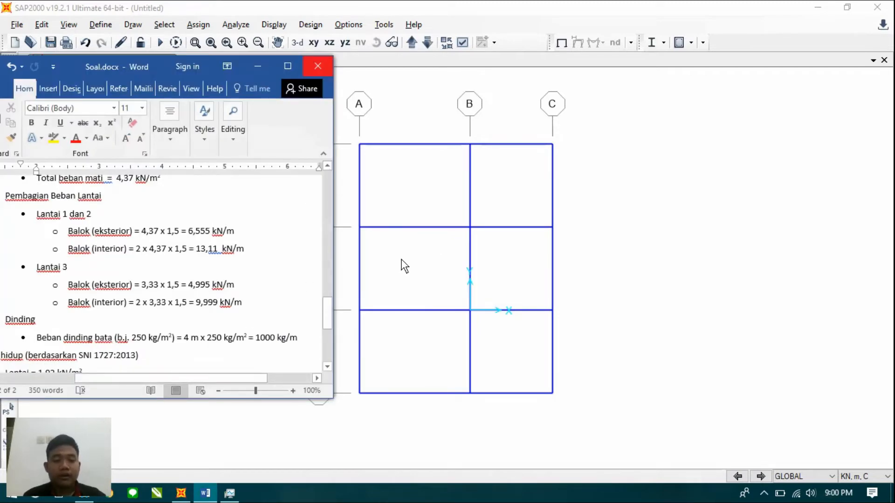
pyautogui.click(437, 214)
pyautogui.moveTo(439, 211); pyautogui.dragTo(386, 344)
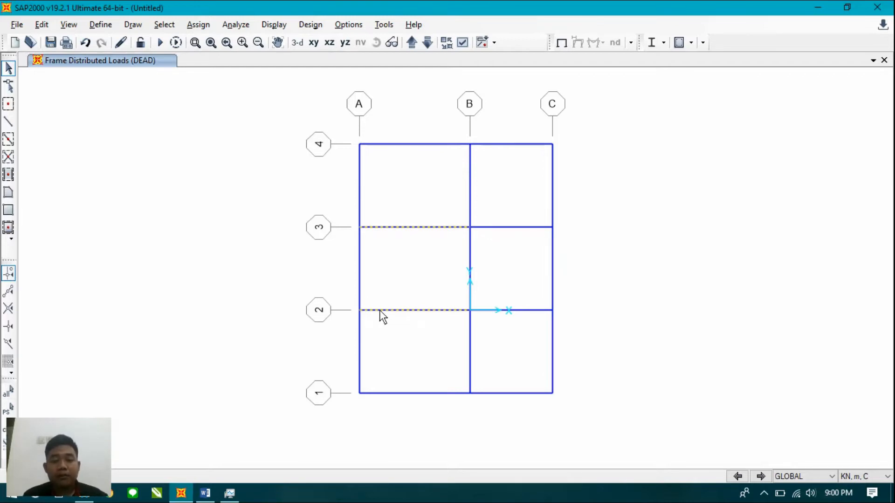
pyautogui.click(198, 24)
pyautogui.moveTo(238, 187)
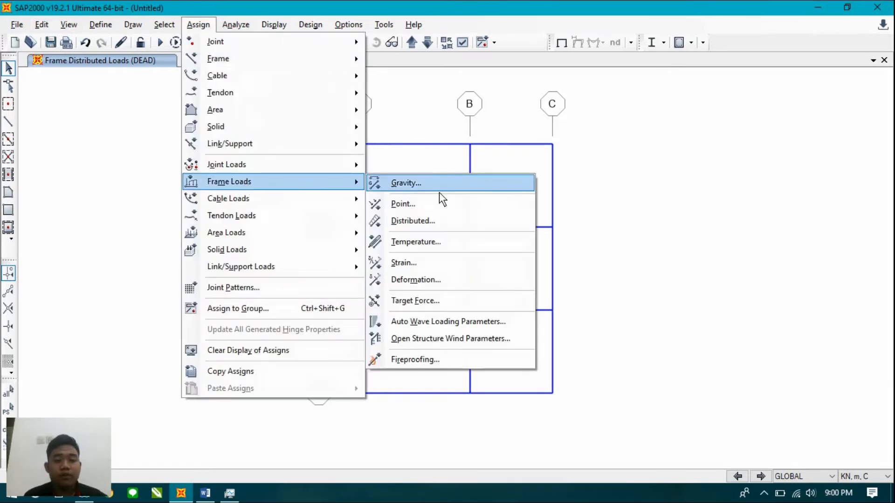
pyautogui.click(444, 219)
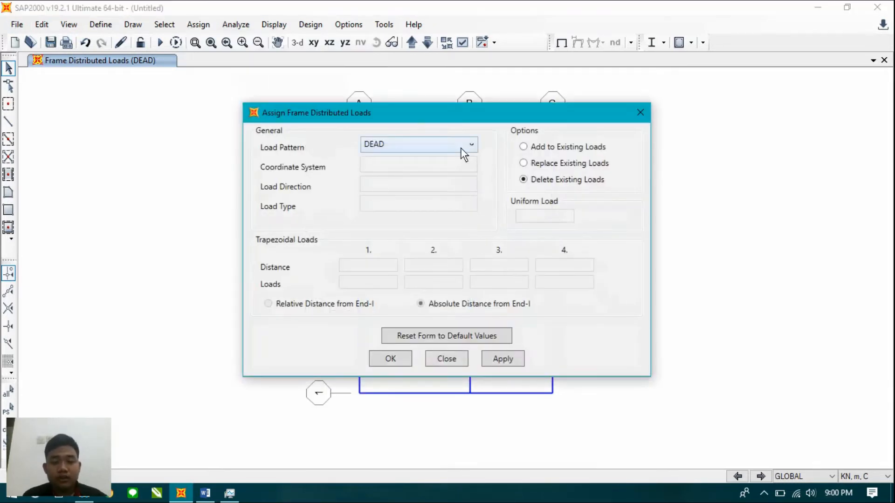
pyautogui.click(539, 164)
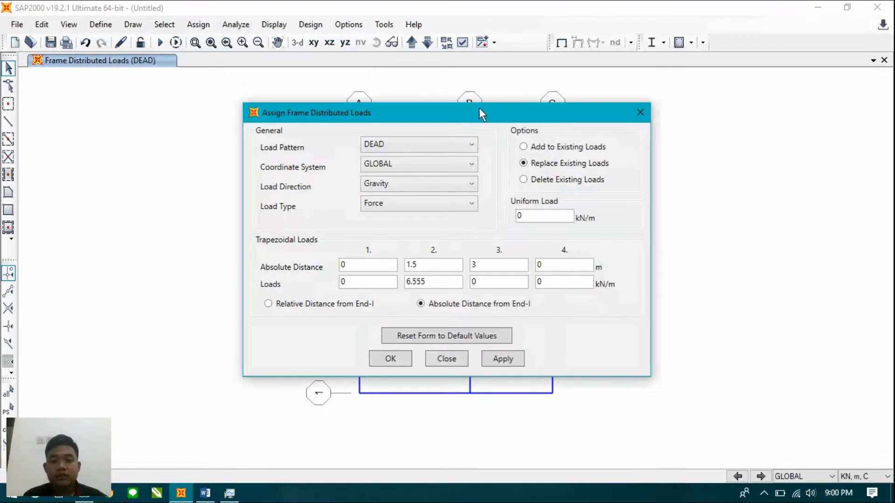
pyautogui.moveTo(449, 114); pyautogui.dragTo(776, 92)
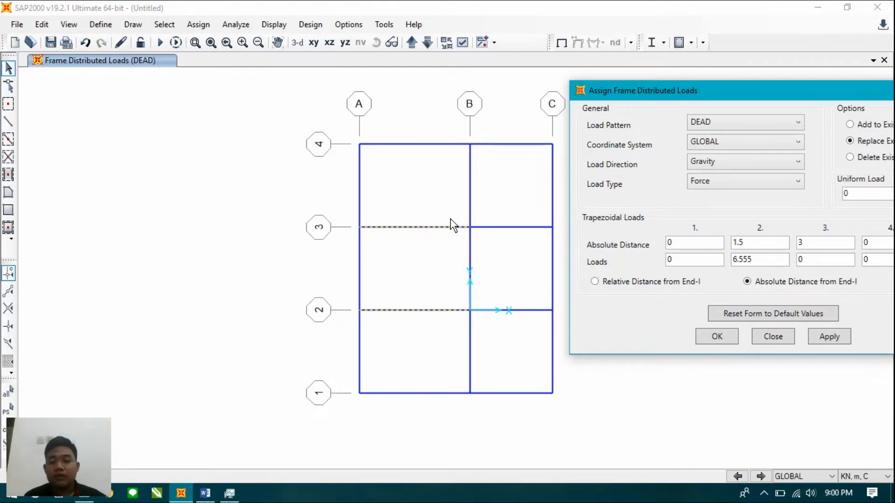
# Check the problem data in Soal.docx, then set the third and fourth trapezoidal load distances to 2.5 m and 4 m.
pyautogui.hotkey('alt', 'Tab')
pyautogui.scroll(10, 140, 210)
pyautogui.scroll(5, 158, 219)
pyautogui.scroll(-12, 159, 219)
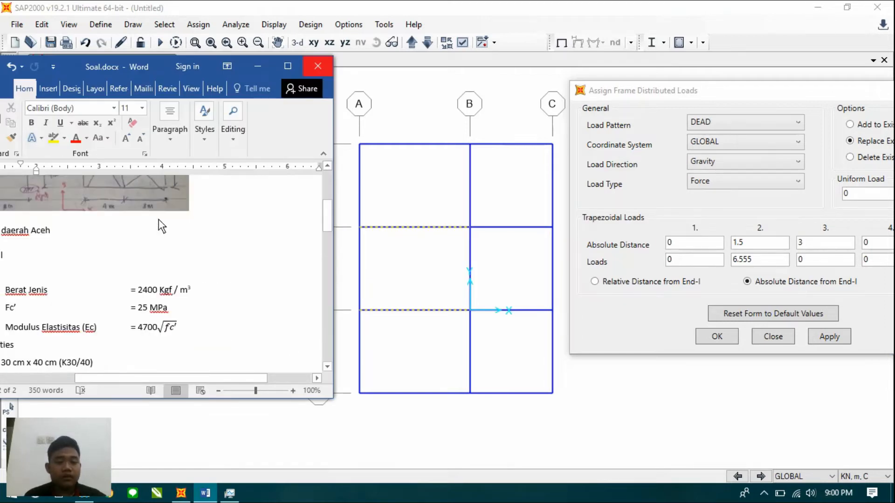
pyautogui.scroll(-2, 161, 233)
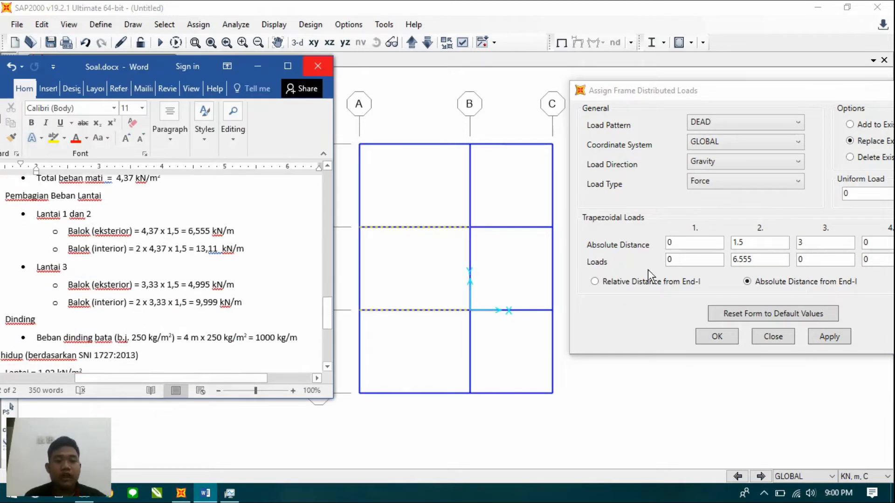
pyautogui.click(743, 243)
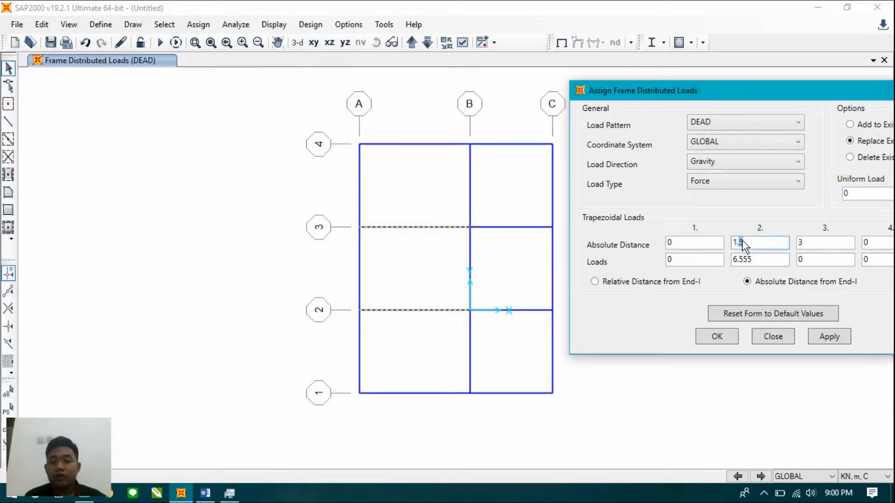
pyautogui.click(824, 245)
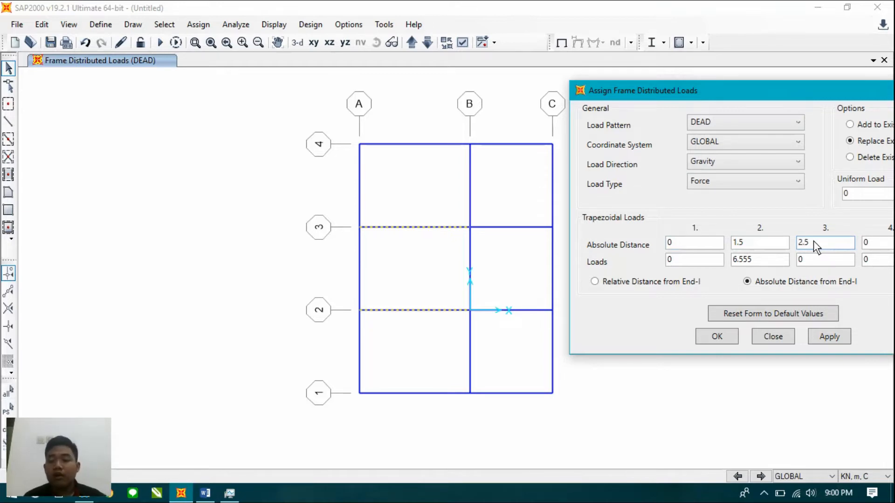
pyautogui.click(885, 246)
pyautogui.press('BackSpace')
pyautogui.write('4')
# Set the second and third trapezoidal loads to 9.999 kN/m from the Lantai 3 interior beam value in Soal.docx and apply the assignment.
pyautogui.hotkey('alt', 'Tab')
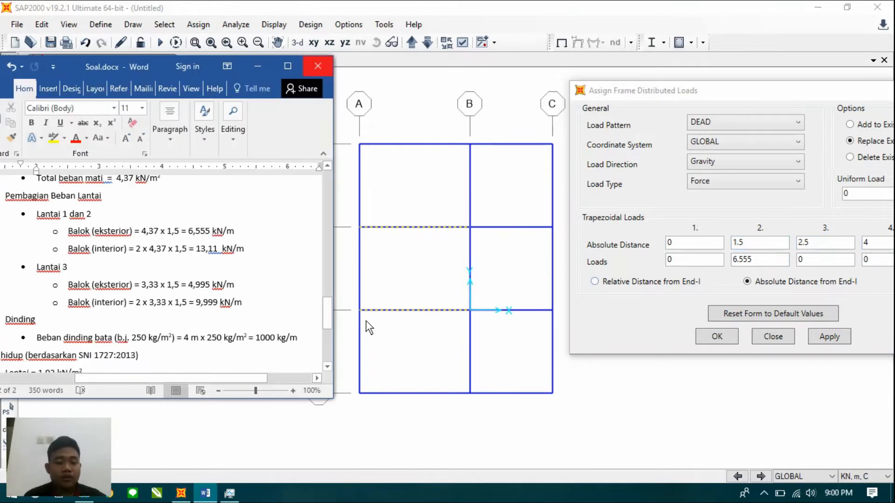
pyautogui.scroll(-1, 213, 295)
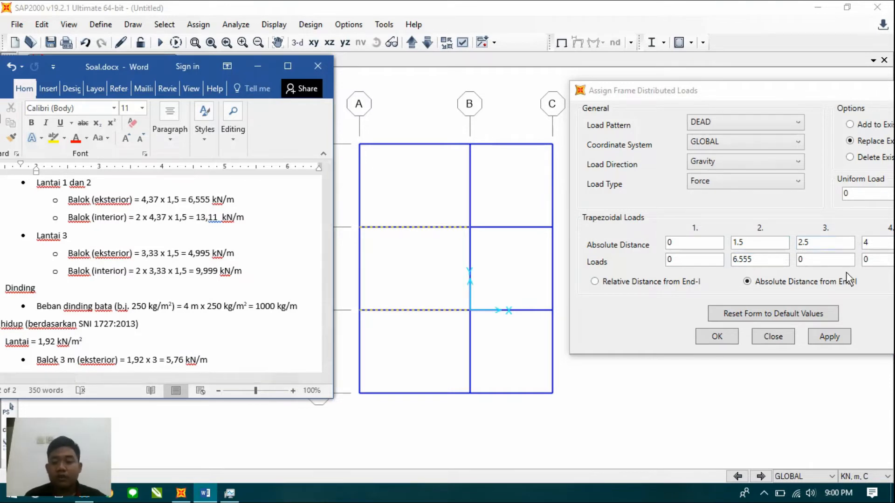
pyautogui.doubleClick(752, 261)
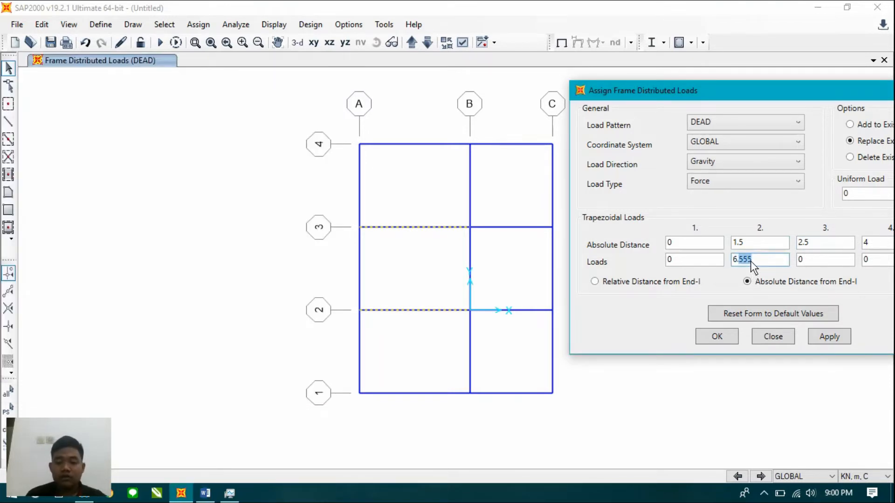
pyautogui.press('BackSpace')
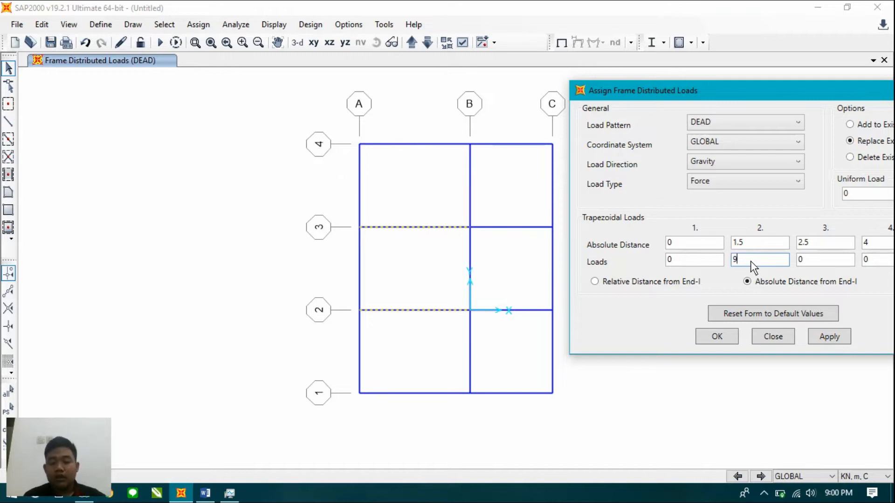
pyautogui.write('.999')
pyautogui.hotkey('alt', 'Tab')
pyautogui.scroll(5, 144, 309)
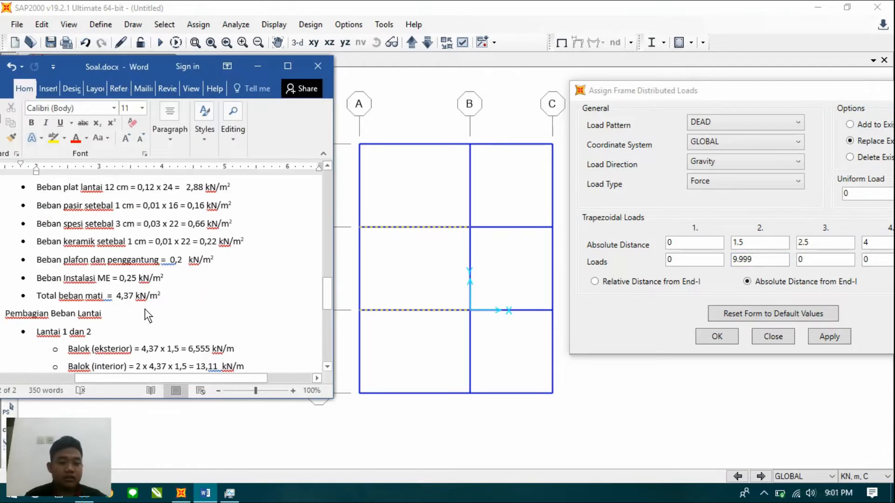
pyautogui.scroll(-4, 112, 313)
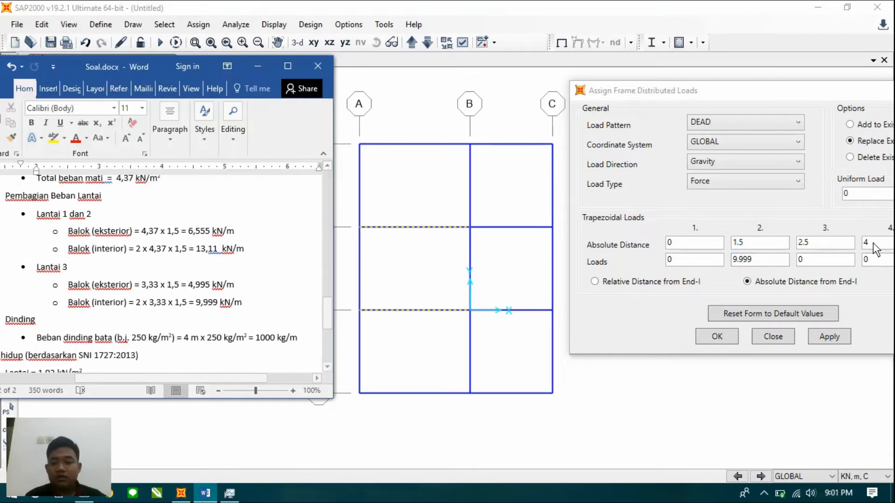
pyautogui.doubleClick(827, 261)
pyautogui.press('BackSpace')
pyautogui.write('9.999')
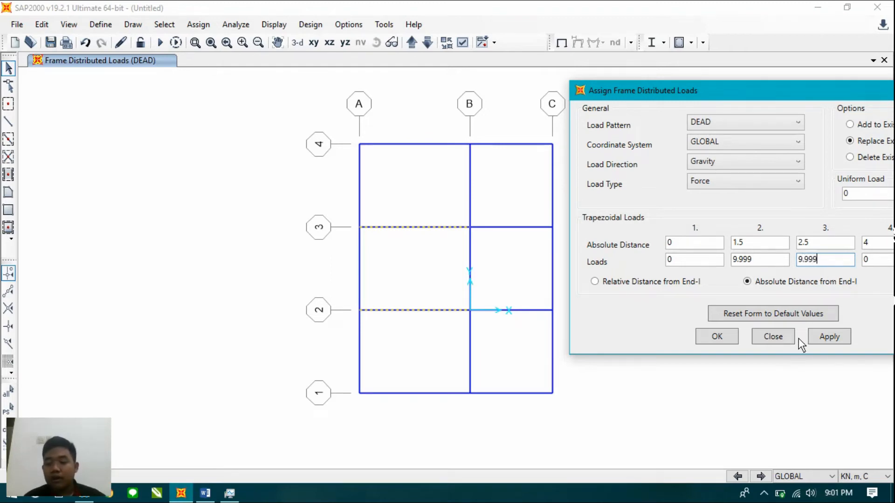
pyautogui.click(825, 338)
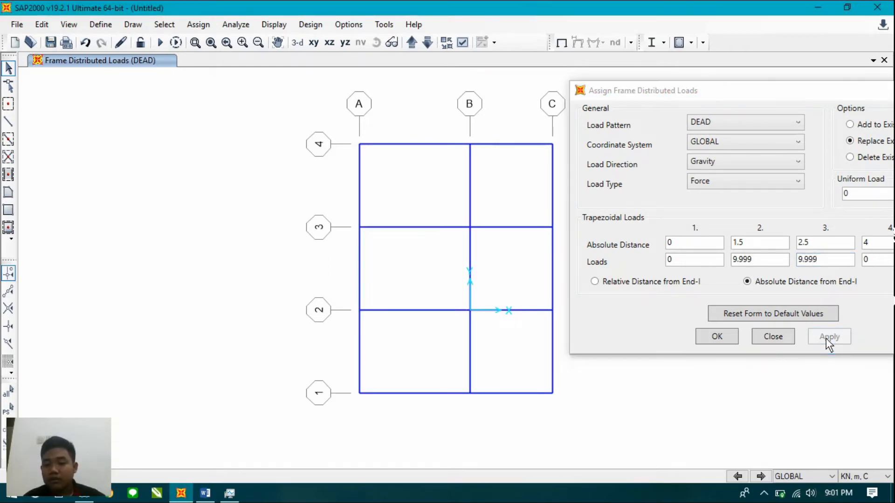
pyautogui.click(717, 336)
# Inspect the trapezoidal loads on the top-floor beams in the 3-D view.
pyautogui.click(297, 42)
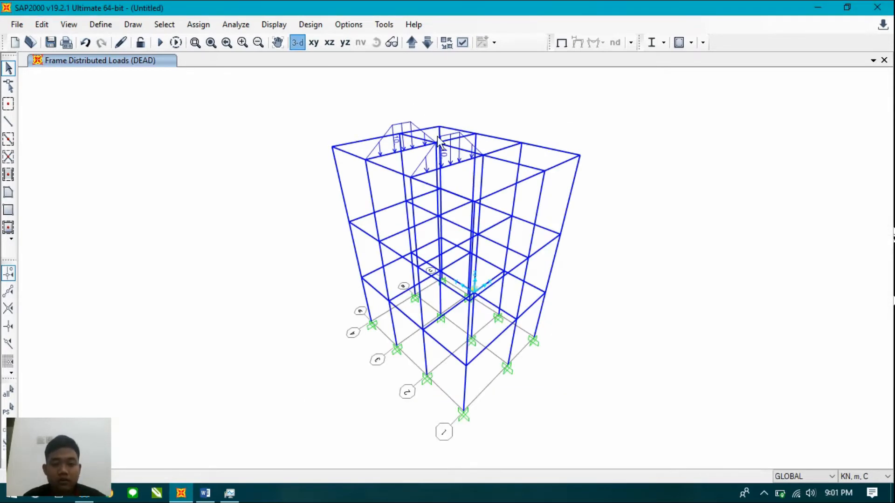
pyautogui.scroll(3, 410, 158)
pyautogui.scroll(1, 433, 149)
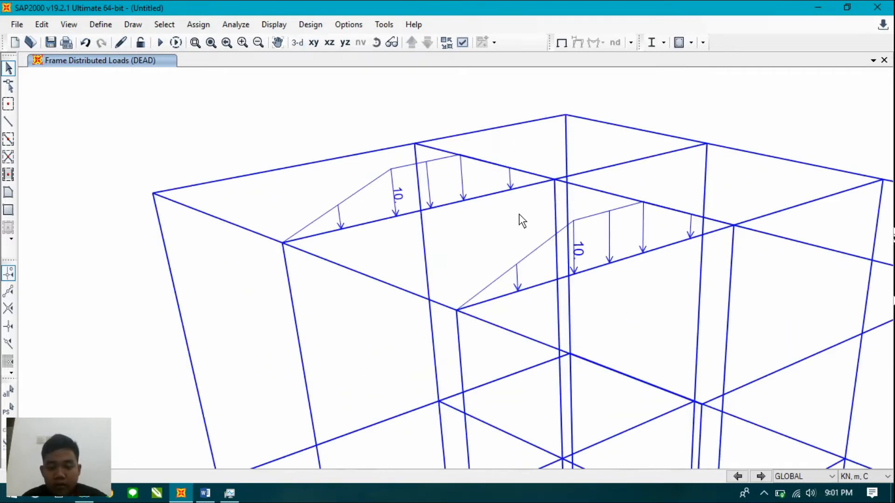
pyautogui.scroll(-5, 521, 220)
pyautogui.click(299, 43)
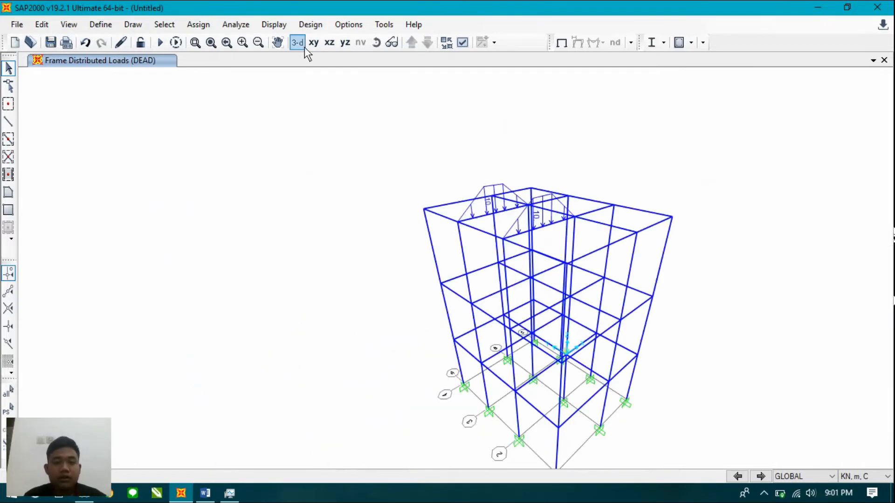
# In plan view, start a distributed load assignment on the gridline B beams and the B–C beams along gridlines 2 and 3, consulting Soal.docx.
pyautogui.click(312, 43)
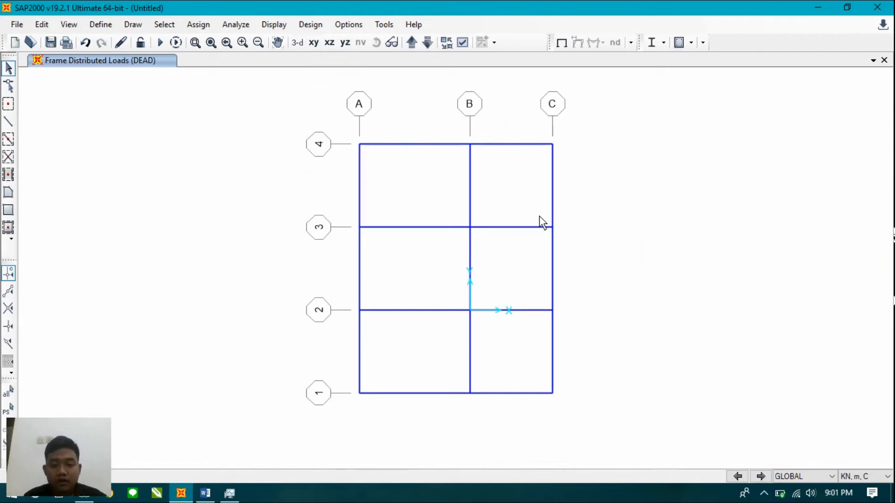
pyautogui.moveTo(536, 211); pyautogui.dragTo(493, 372)
pyautogui.moveTo(503, 191); pyautogui.dragTo(415, 196)
pyautogui.moveTo(505, 275); pyautogui.dragTo(451, 285)
pyautogui.click(470, 322)
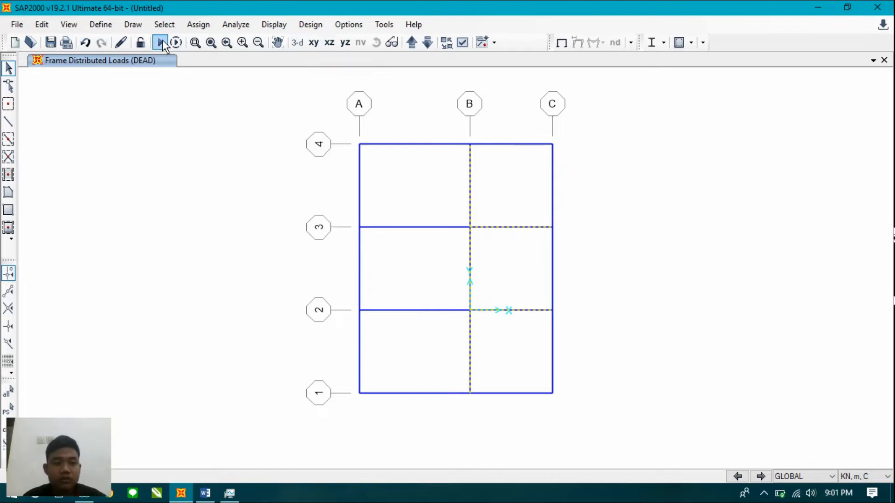
pyautogui.click(198, 24)
pyautogui.moveTo(261, 182)
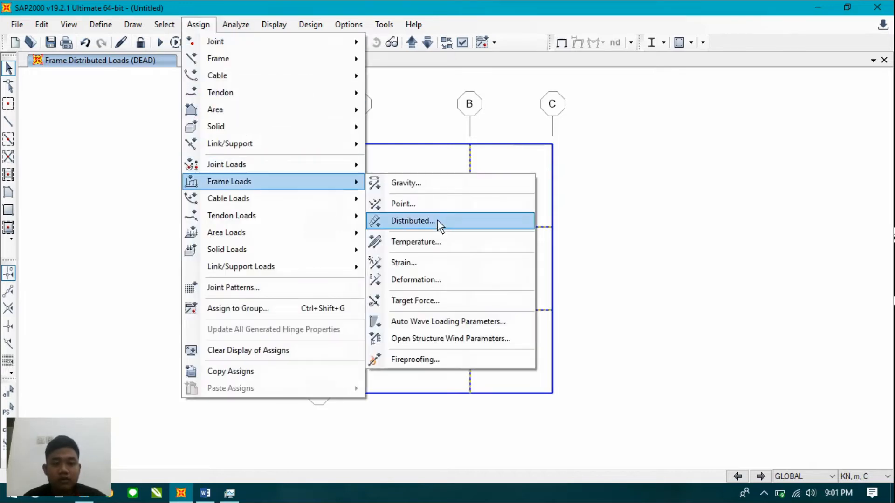
pyautogui.click(437, 221)
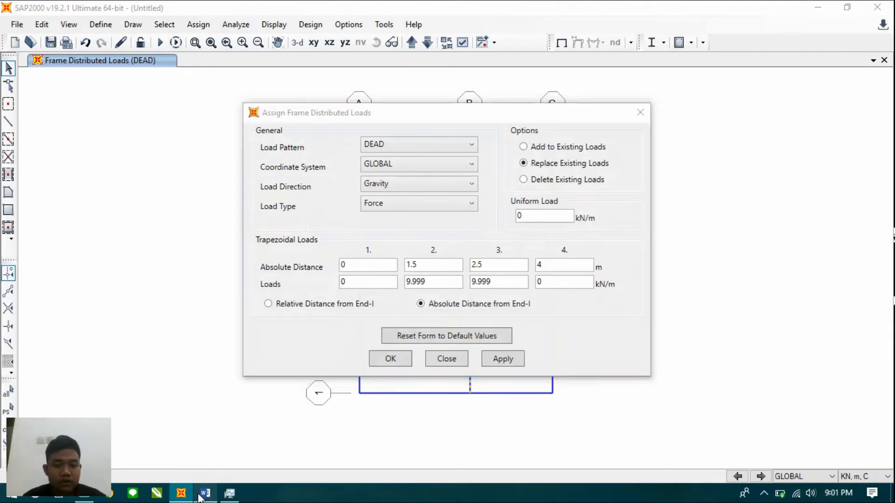
pyautogui.click(200, 495)
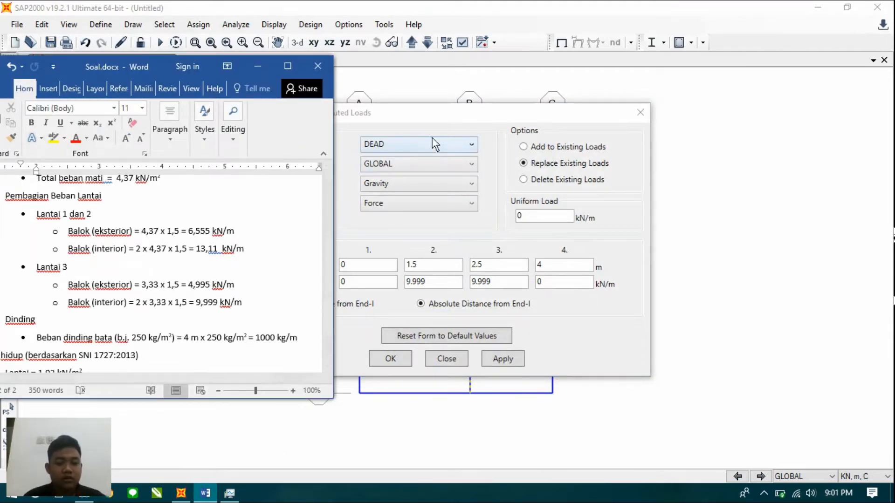
pyautogui.moveTo(453, 115); pyautogui.dragTo(670, 97)
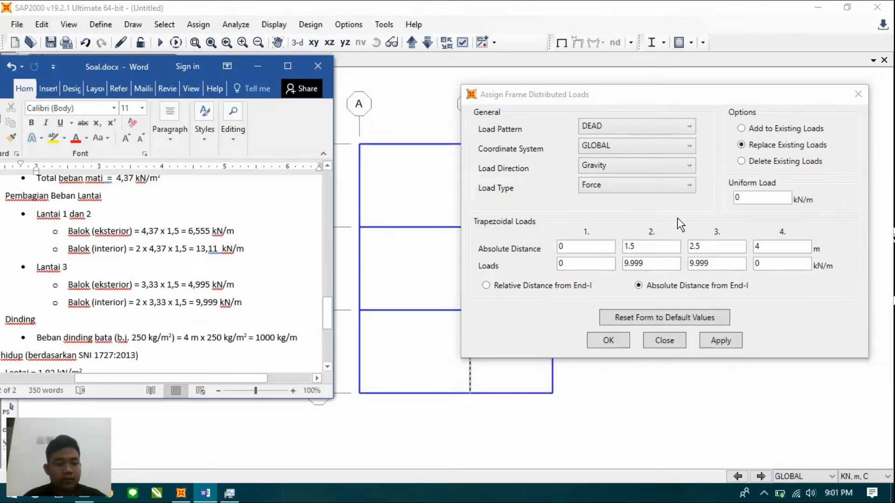
# Make the load triangular with the third distance at 3 m, third load at 0 and fourth distance at 0, and apply it.
pyautogui.click(712, 249)
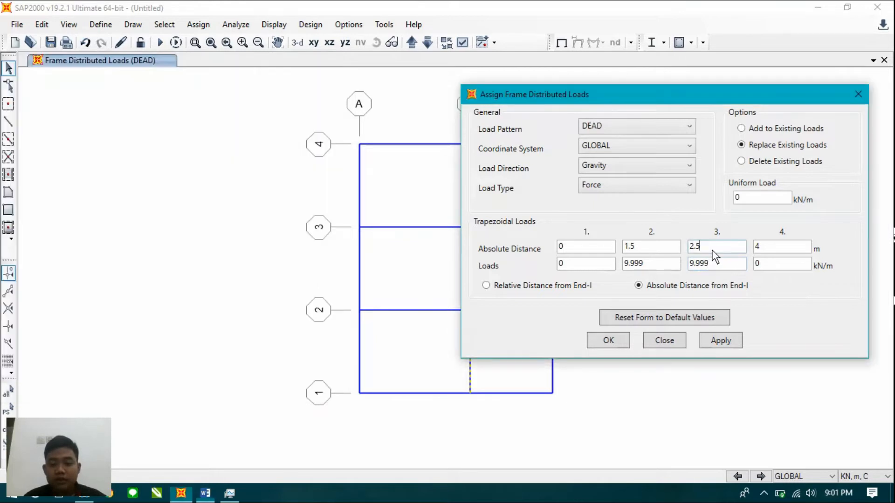
pyautogui.moveTo(712, 249); pyautogui.dragTo(639, 232)
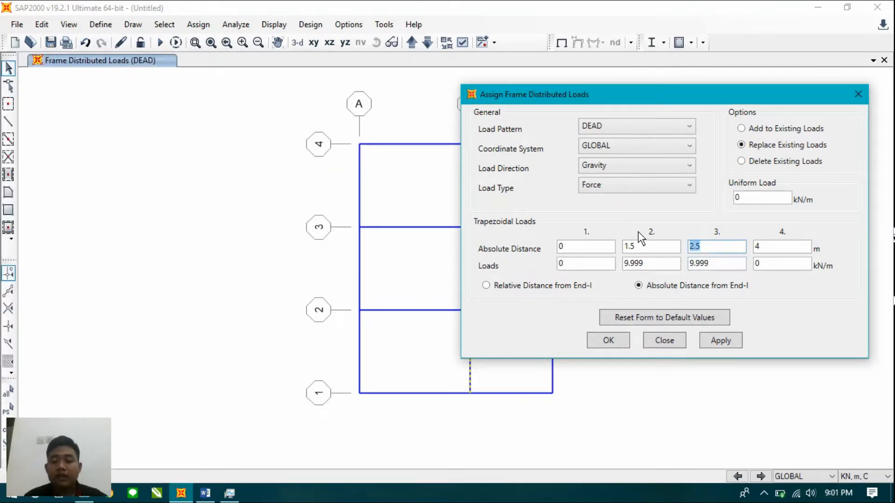
pyautogui.write('3')
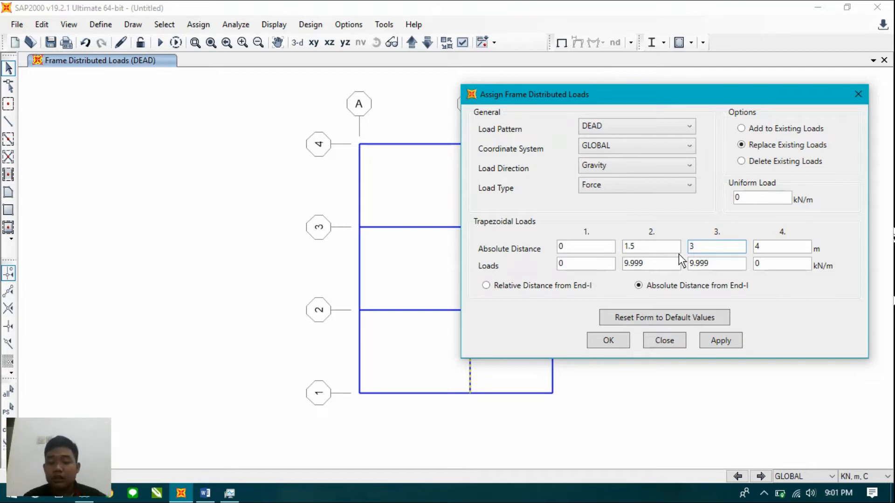
pyautogui.click(725, 270)
pyautogui.write('0')
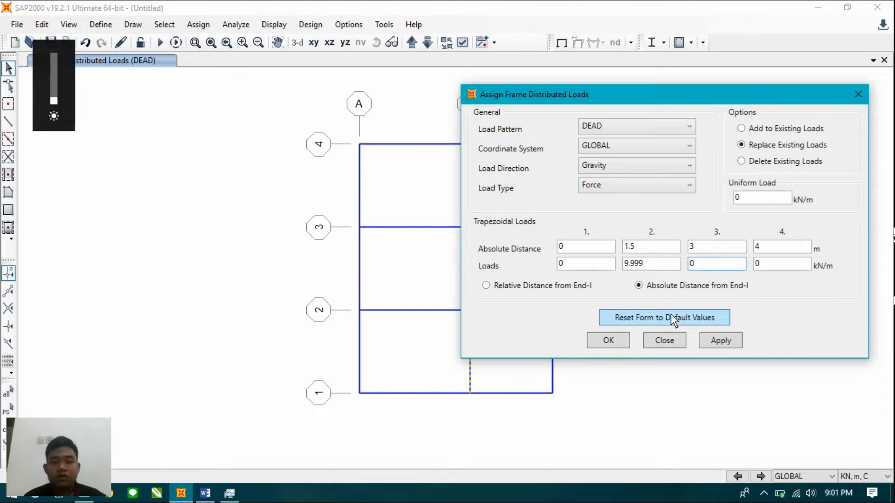
pyautogui.click(784, 246)
pyautogui.press('BackSpace')
pyautogui.write('0')
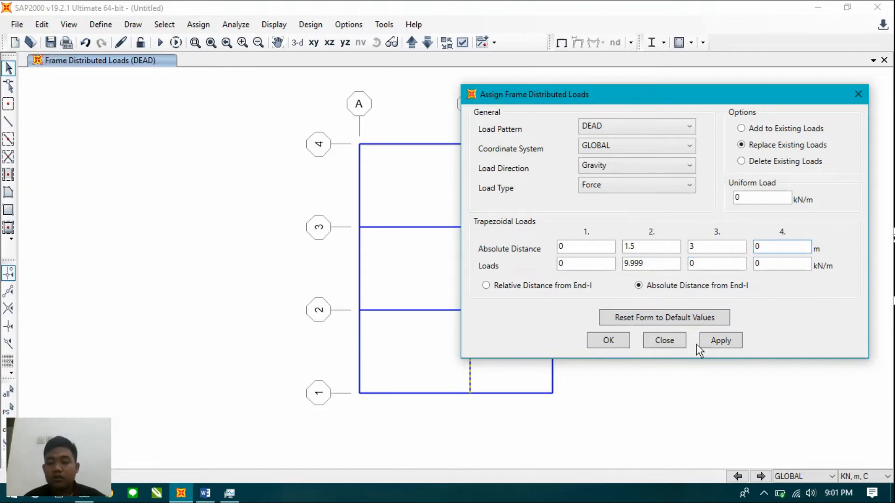
pyautogui.click(723, 339)
pyautogui.click(625, 344)
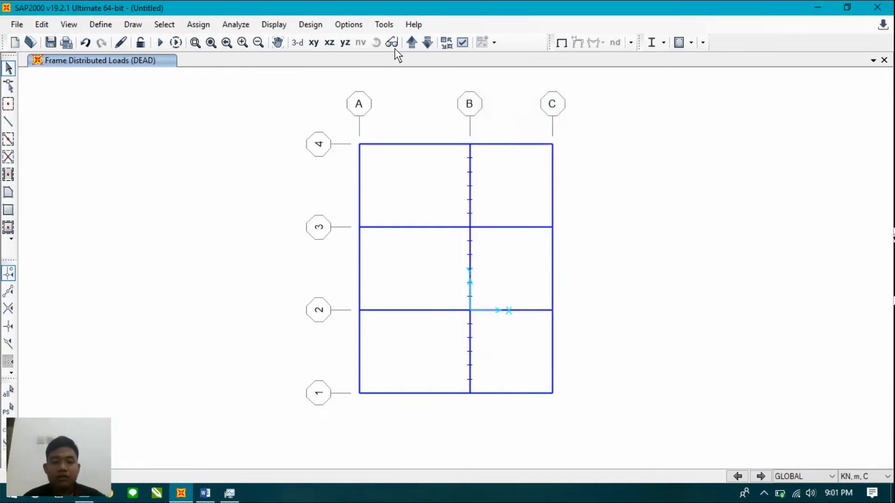
# In the top-floor plan view, select the A–B beams along gridlines 1 and 4 and start a distributed load assignment.
pyautogui.click(301, 43)
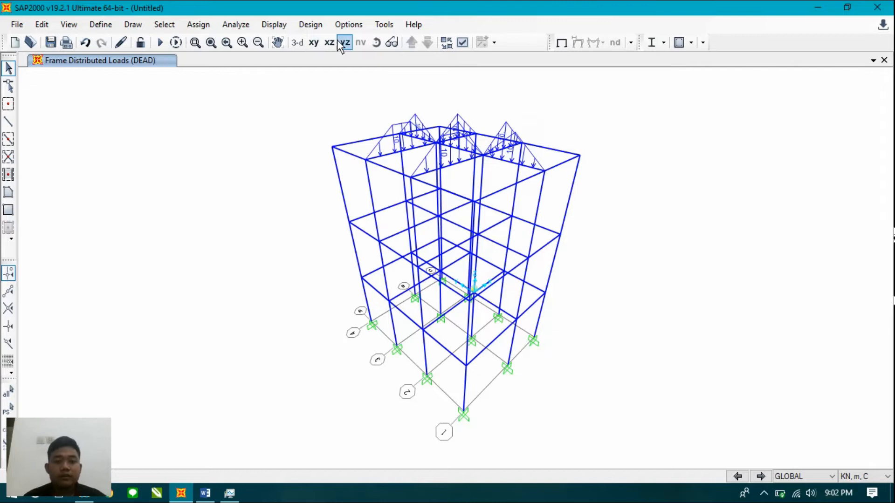
pyautogui.click(313, 42)
pyautogui.moveTo(433, 117); pyautogui.dragTo(394, 175)
pyautogui.moveTo(426, 387); pyautogui.dragTo(389, 415)
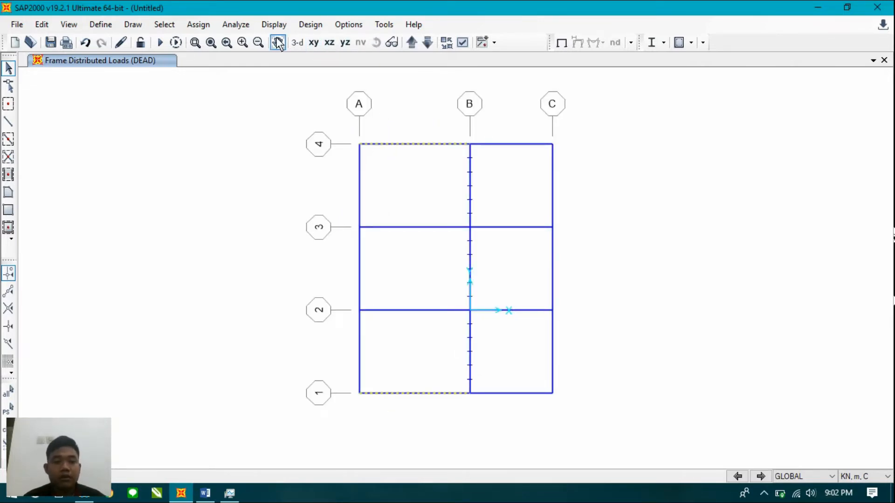
pyautogui.click(201, 24)
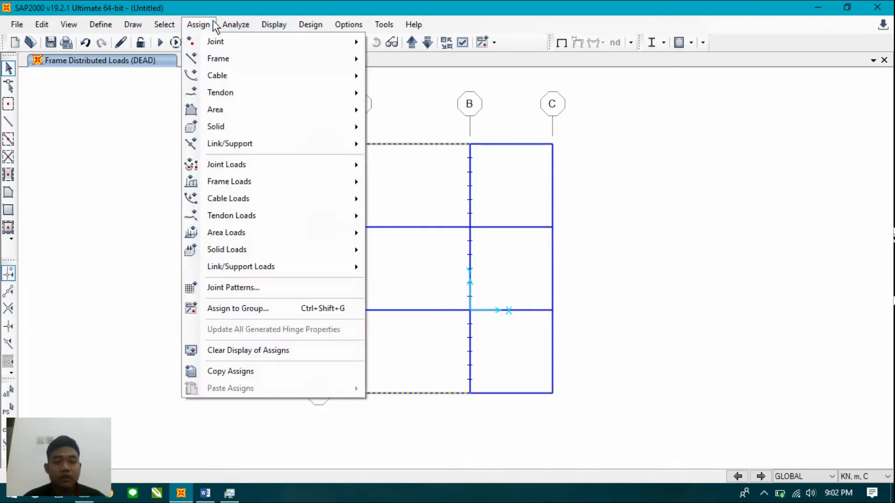
pyautogui.moveTo(260, 179)
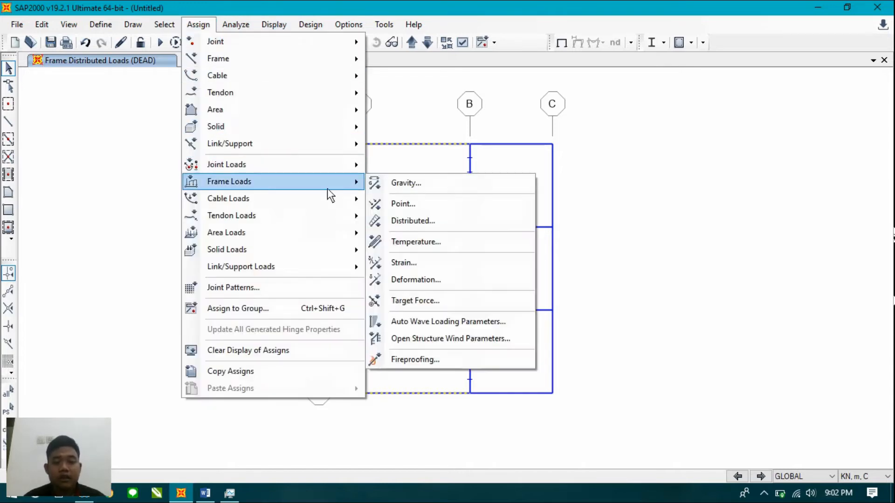
pyautogui.click(404, 218)
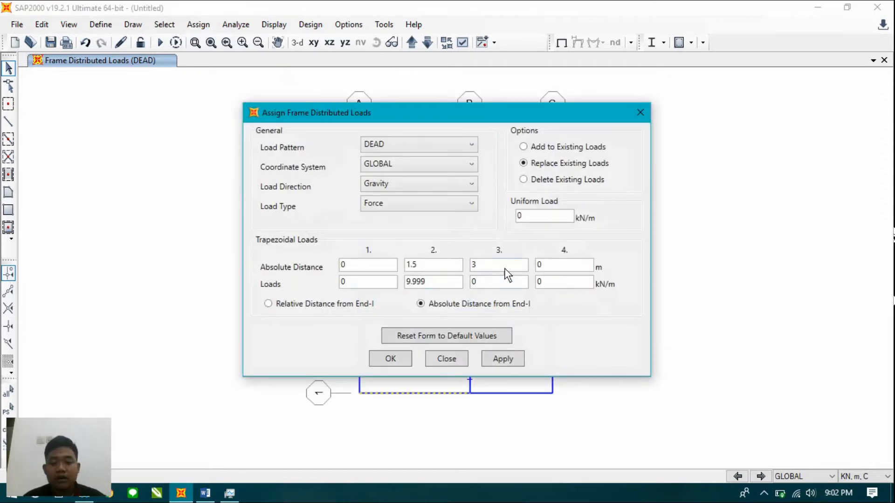
# Set the third trapezoidal distance to 2.5 m and the fourth to 4 m, consulting the beam loads in Soal.docx.
pyautogui.hotkey('alt', 'Tab')
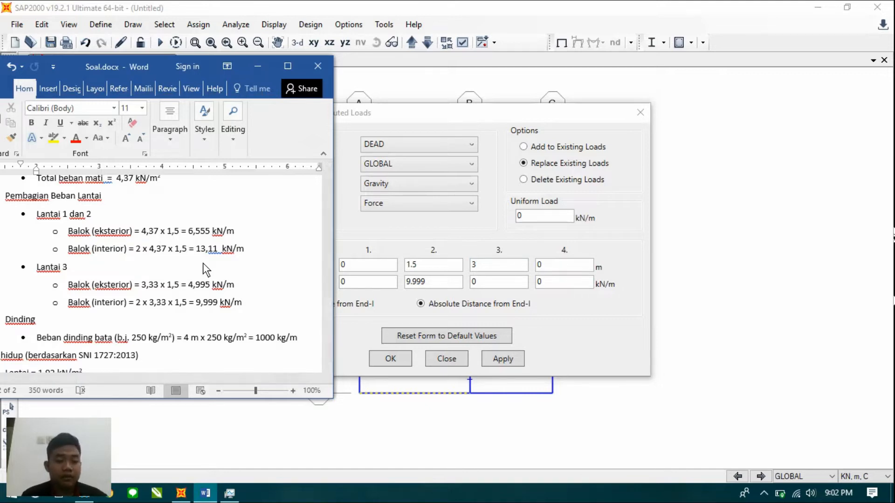
pyautogui.doubleClick(487, 266)
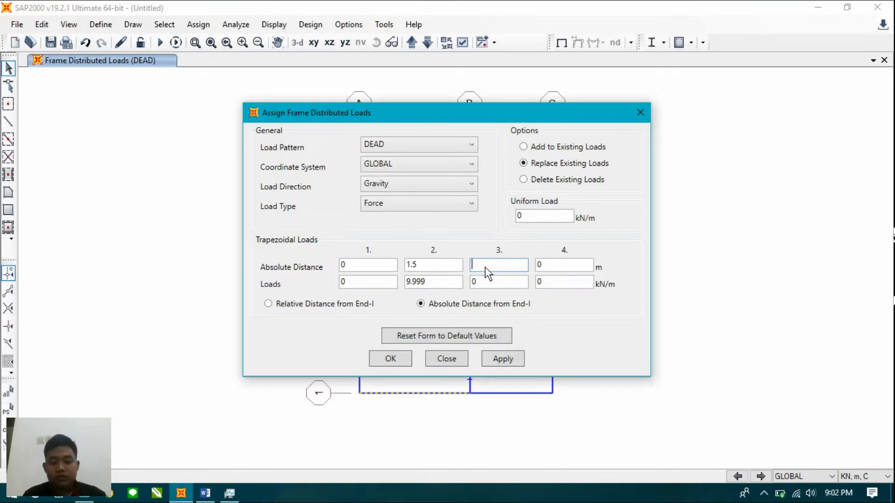
pyautogui.doubleClick(571, 265)
pyautogui.write('4')
pyautogui.hotkey('alt', 'Tab')
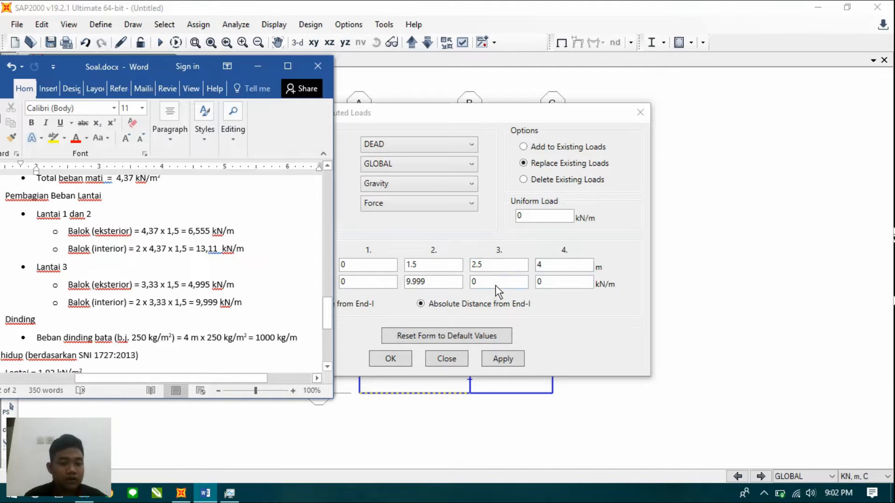
# Set the second and third loads to 4.995 kN/m from the Lantai 3 exterior beam value in Soal.docx and apply the assignment.
pyautogui.hotkey('alt', 'Tab')
pyautogui.hotkey('alt', 'Tab')
pyautogui.hotkey('alt', 'Tab')
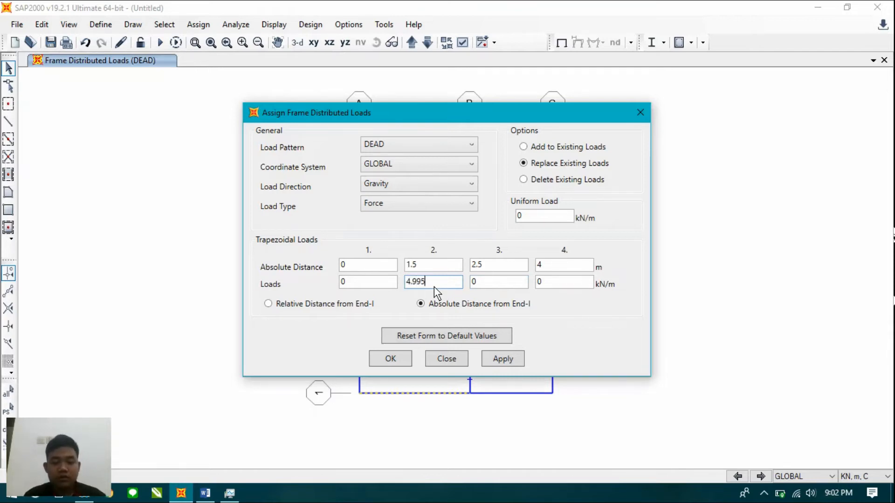
pyautogui.hotkey('alt', 'Tab')
pyautogui.hotkey('alt', 'Tab')
pyautogui.click(497, 281)
pyautogui.write('4.995')
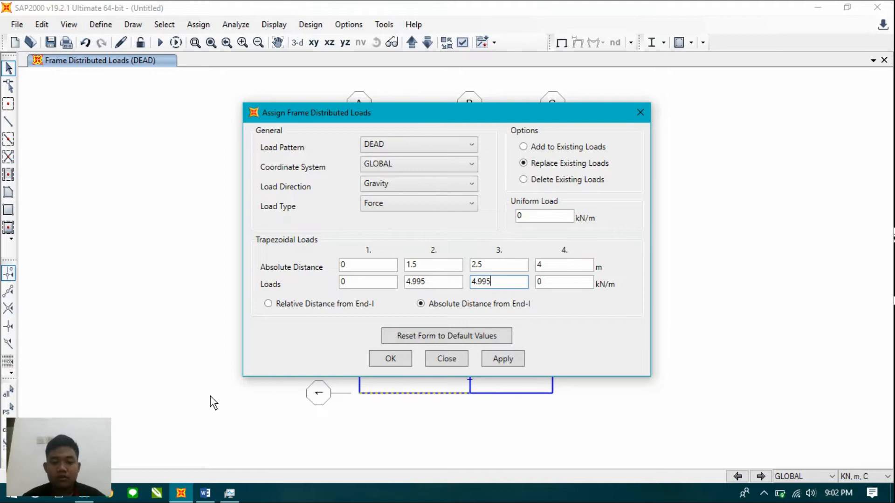
pyautogui.click(503, 359)
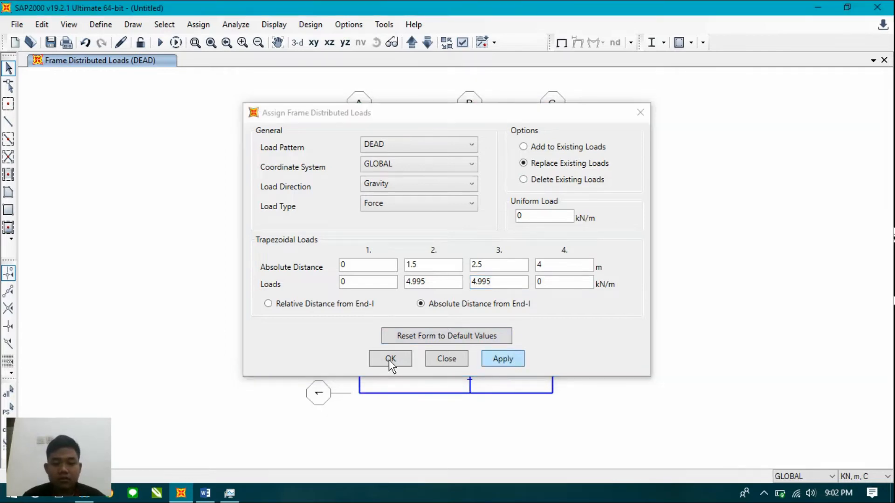
pyautogui.click(390, 360)
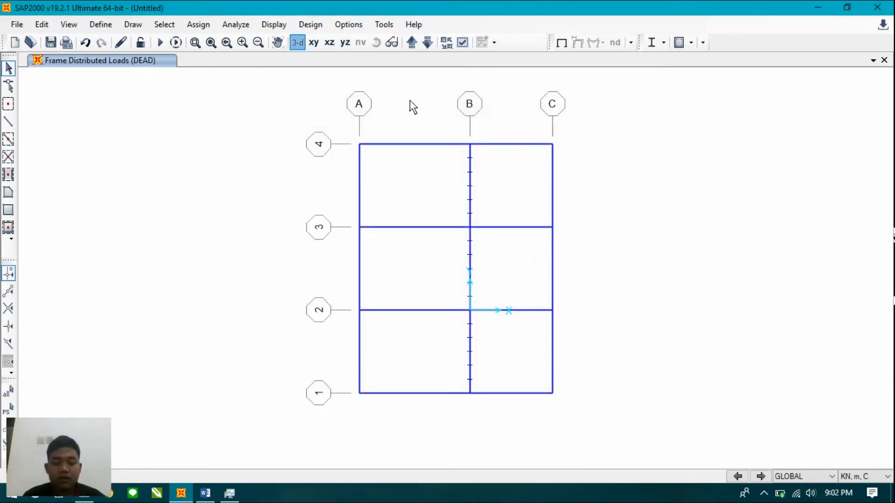
# Select the top-floor perimeter beams on gridlines A and C and the B–C beams along gridlines 1 and 4 for a distributed load assignment.
pyautogui.click(313, 42)
pyautogui.moveTo(376, 167); pyautogui.dragTo(271, 186)
pyautogui.moveTo(628, 182); pyautogui.dragTo(548, 201)
pyautogui.moveTo(398, 259); pyautogui.dragTo(316, 271)
pyautogui.click(360, 349)
pyautogui.click(554, 352)
pyautogui.click(521, 393)
pyautogui.click(529, 144)
pyautogui.click(205, 24)
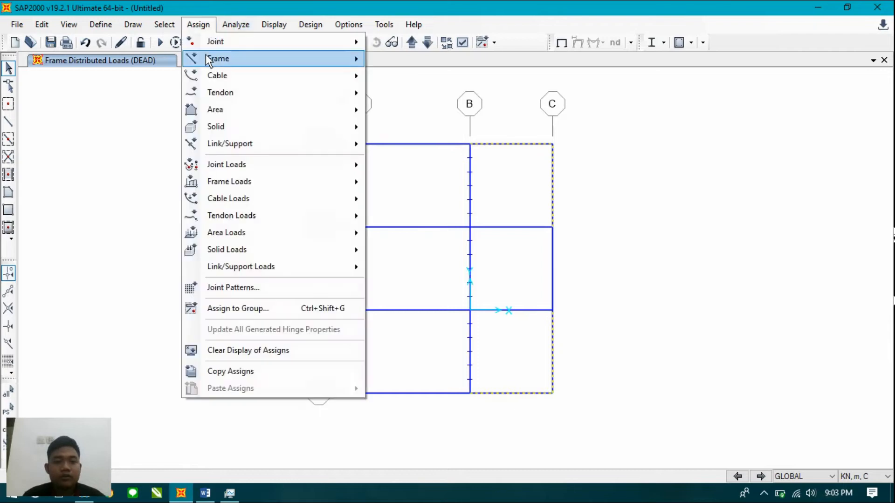
pyautogui.moveTo(228, 180)
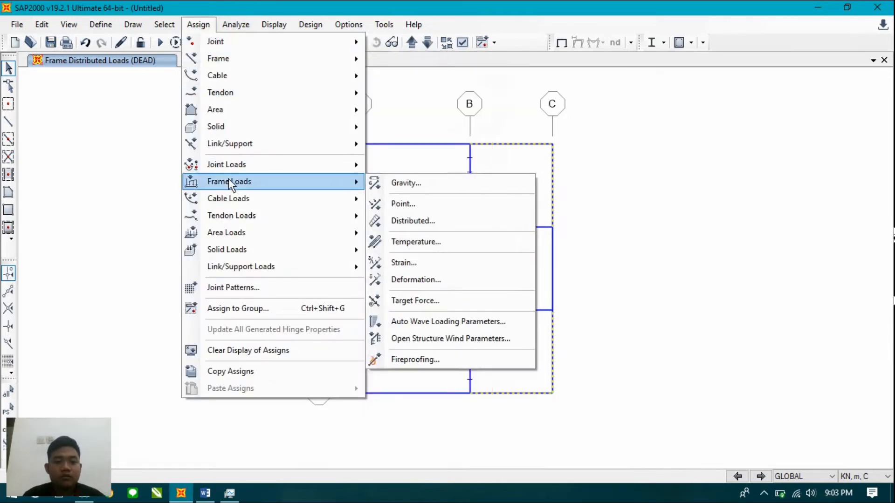
pyautogui.click(399, 219)
# Make the load triangular with the third distance at 3 m, fourth distance at 0 and third load at 0, and apply it.
pyautogui.moveTo(503, 263); pyautogui.dragTo(450, 268)
pyautogui.write('3')
pyautogui.press('Tab')
pyautogui.write('0')
pyautogui.hotkey('alt', 'Tab')
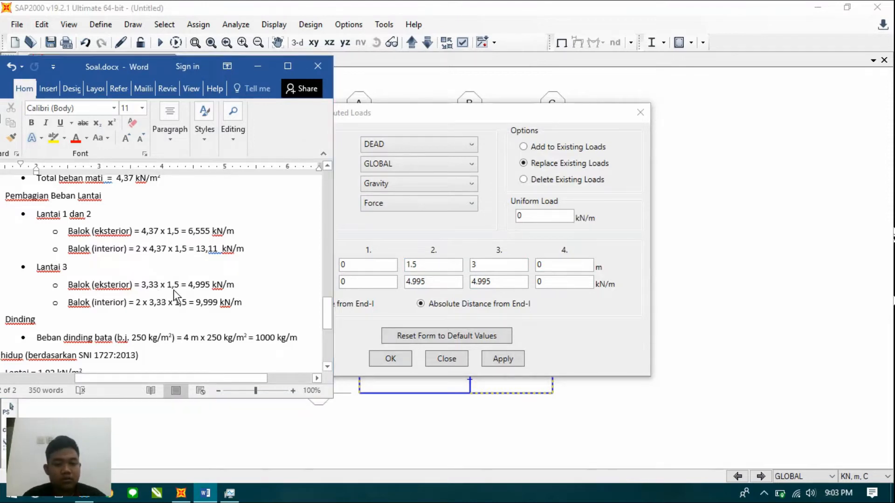
pyautogui.hotkey('alt', 'Tab')
pyautogui.click(507, 283)
pyautogui.write('0')
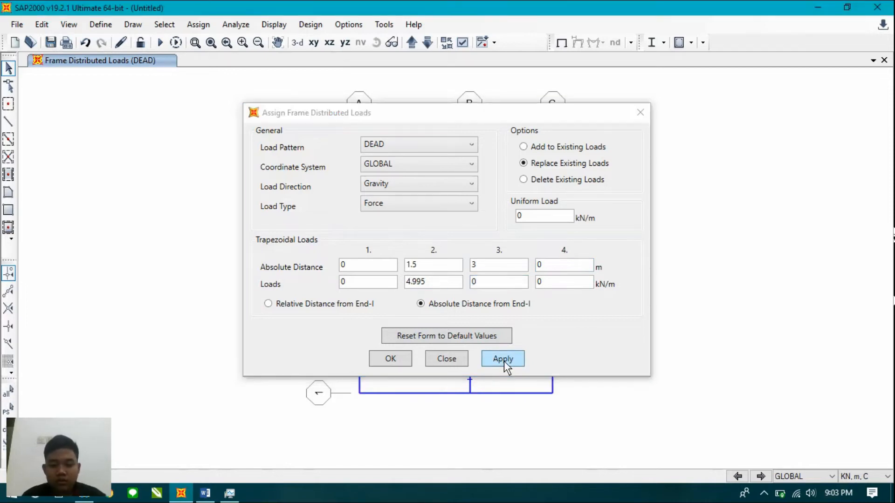
pyautogui.click(504, 359)
pyautogui.click(400, 358)
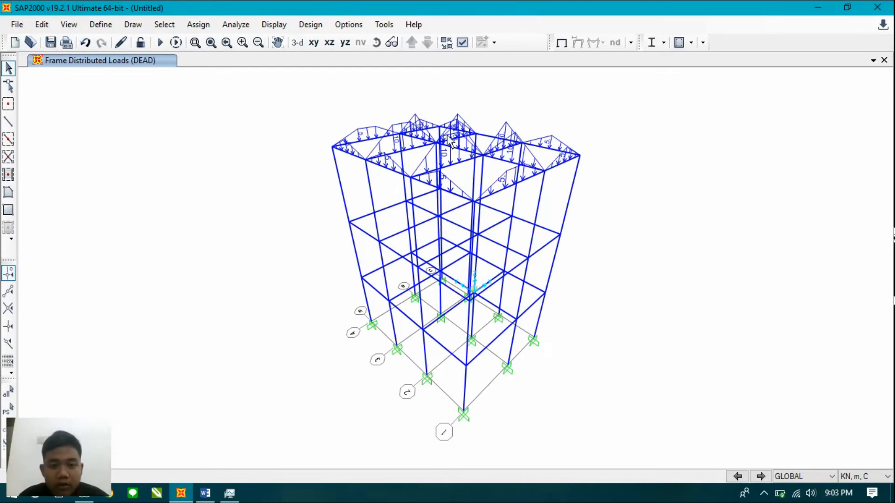
# Select the A–B beams along gridlines 2 and 3 on the two lower floors and start a distributed load assignment.
pyautogui.click(313, 43)
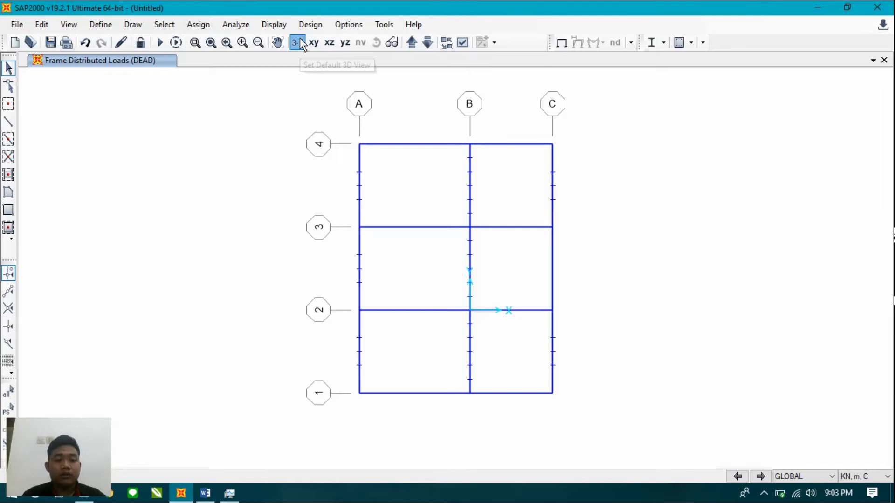
pyautogui.click(428, 43)
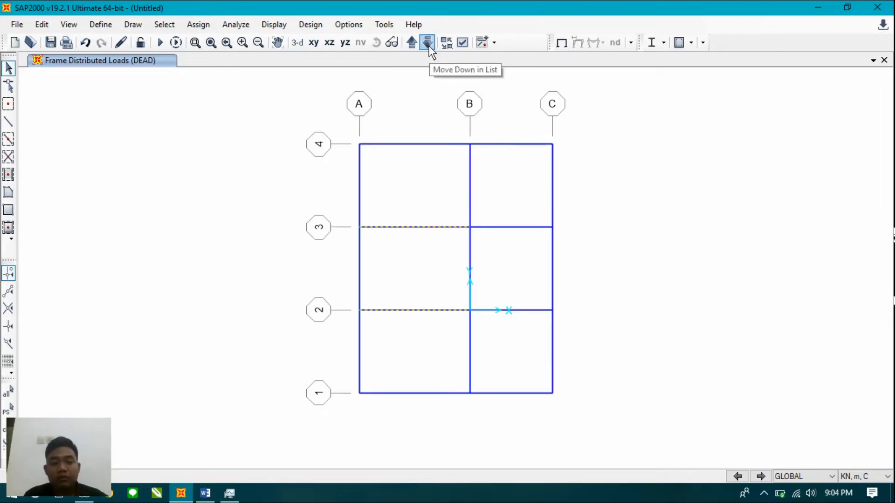
pyautogui.moveTo(436, 195); pyautogui.dragTo(392, 327)
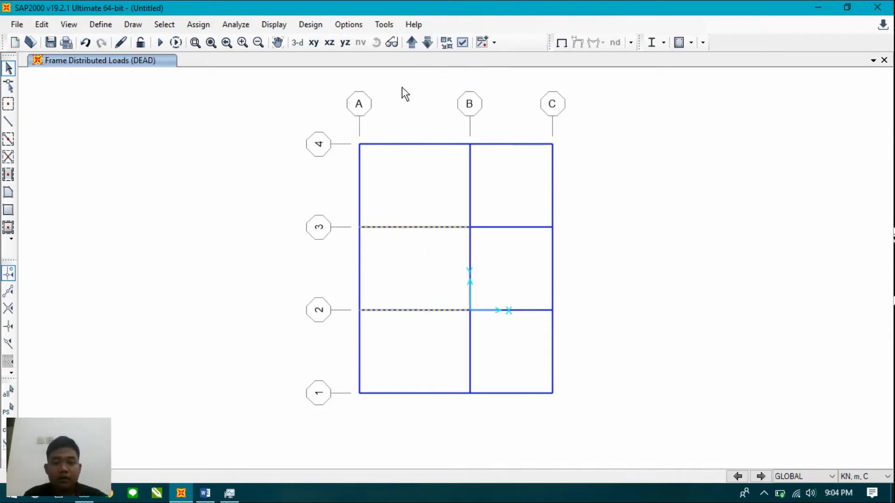
pyautogui.click(297, 42)
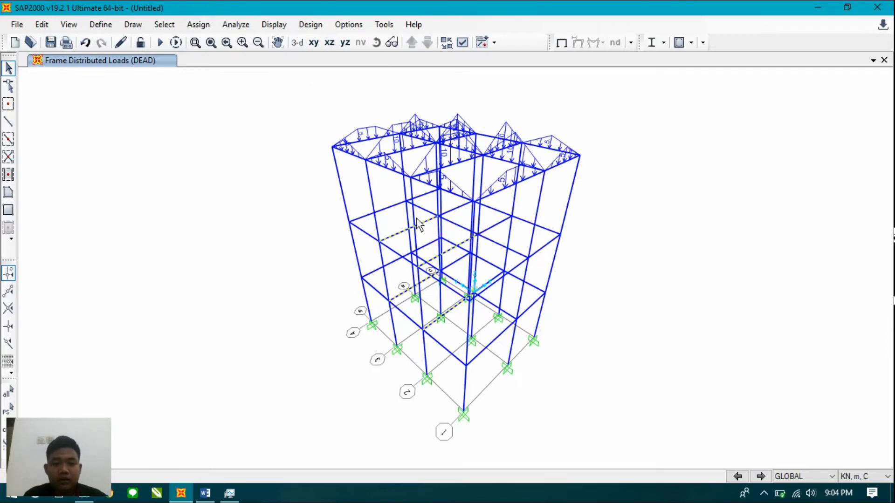
pyautogui.click(198, 24)
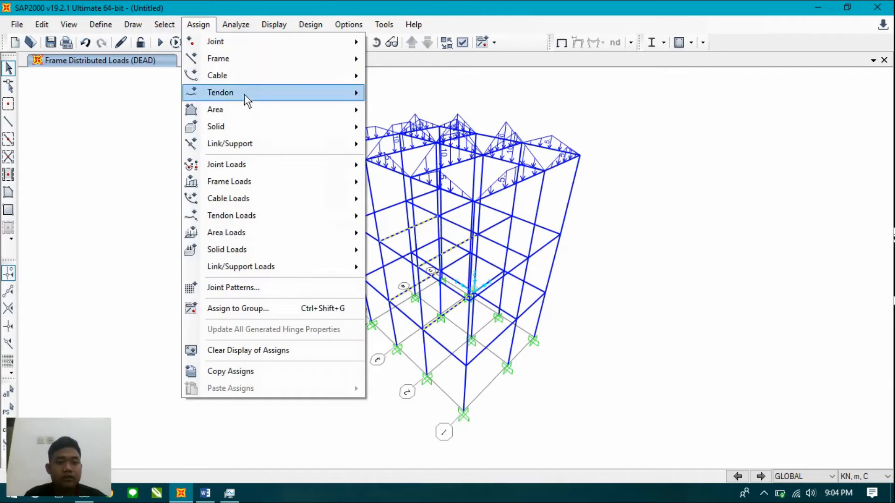
pyautogui.moveTo(248, 182)
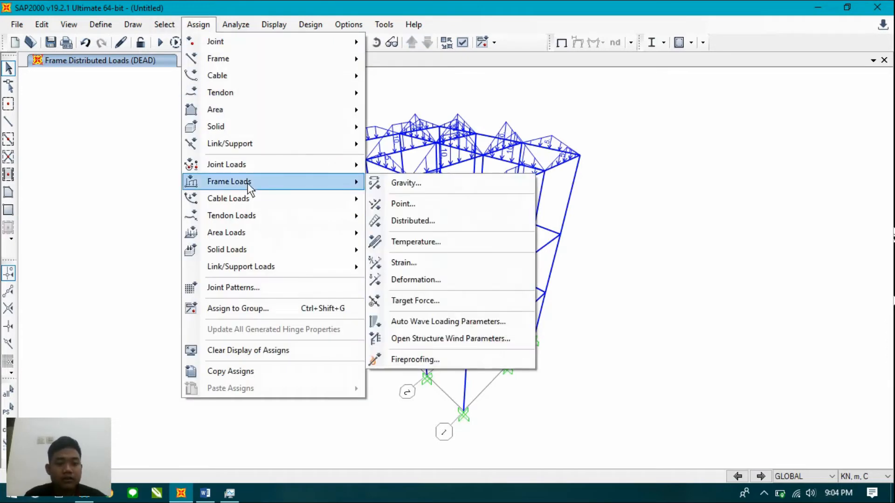
pyautogui.click(462, 223)
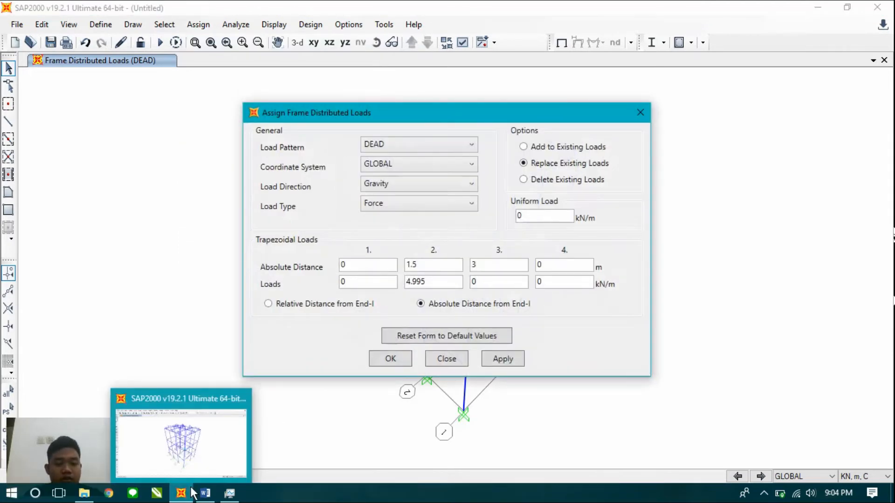
# Set the second and third trapezoidal loads to 13.11 kN/m from the Lantai 1 dan 2 interior beam value in Soal.docx.
pyautogui.click(205, 493)
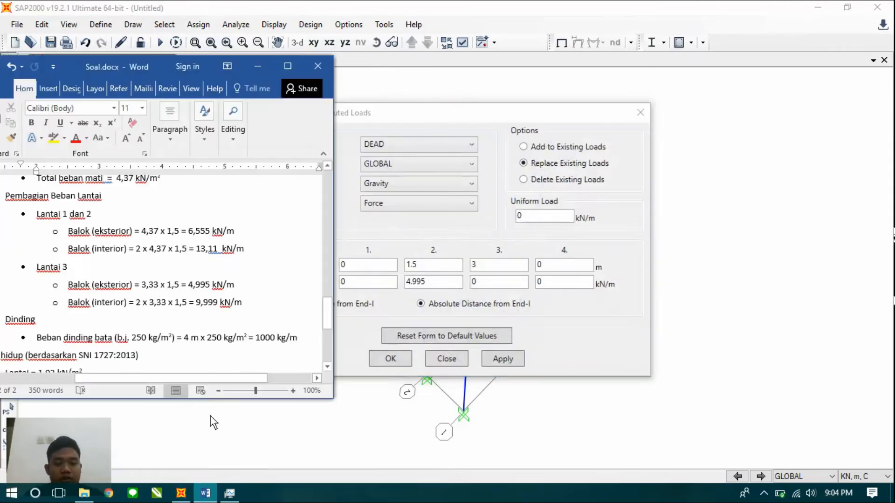
pyautogui.doubleClick(213, 249)
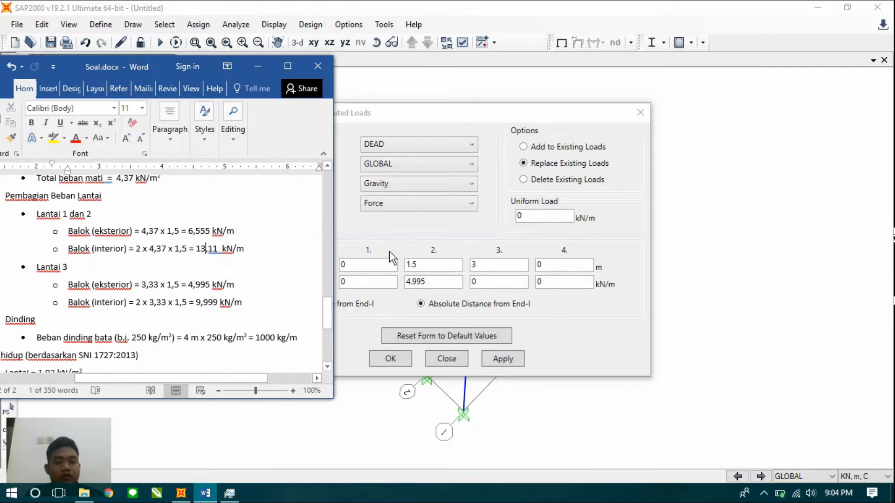
pyautogui.click(438, 284)
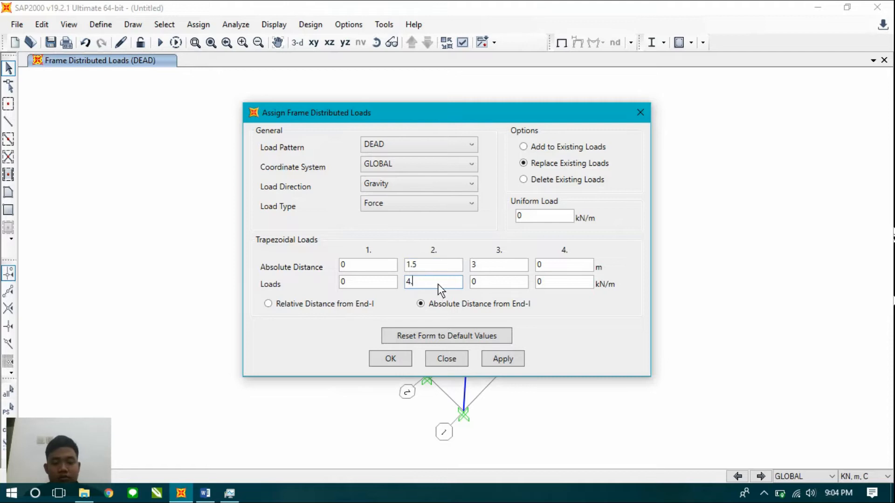
pyautogui.write('13.11')
pyautogui.press('Tab')
pyautogui.write('13.11')
# Set the third distance to 2.5 m and the fourth distance to 4 m, and apply the trapezoidal load.
pyautogui.click(518, 265)
pyautogui.press('BackSpace')
pyautogui.write('2.5')
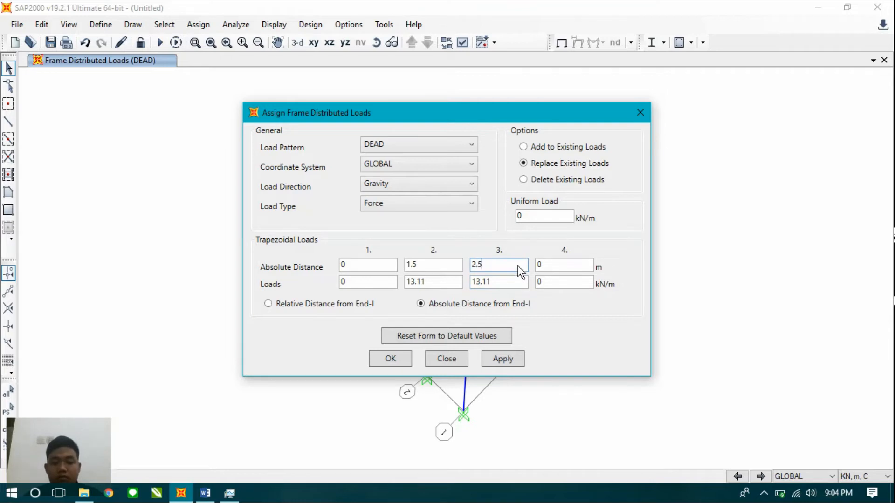
pyautogui.click(577, 264)
pyautogui.press('BackSpace')
pyautogui.write('4')
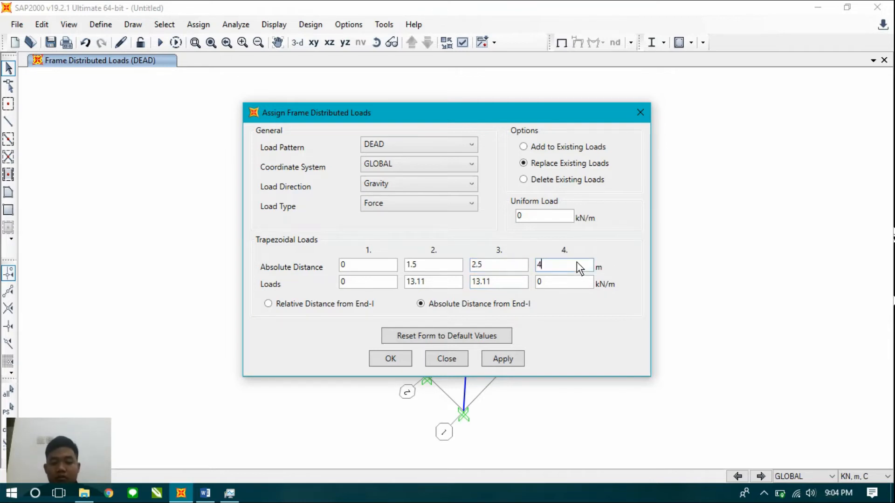
pyautogui.click(509, 363)
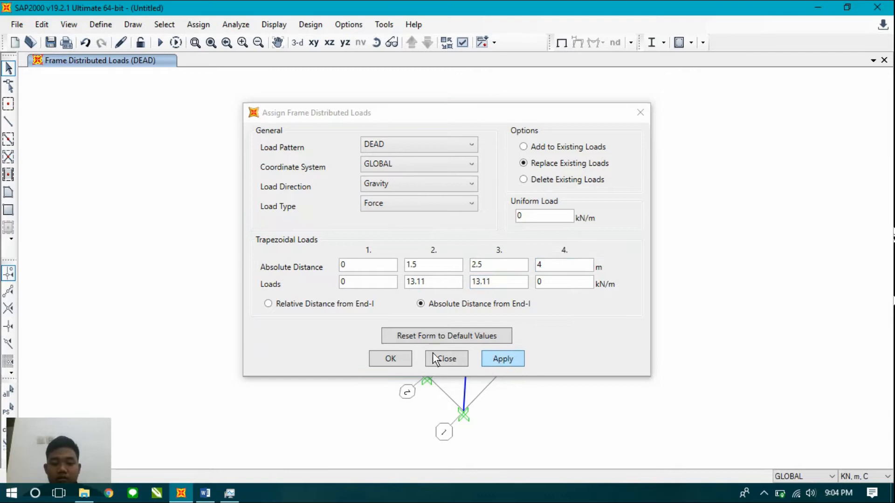
pyautogui.click(399, 362)
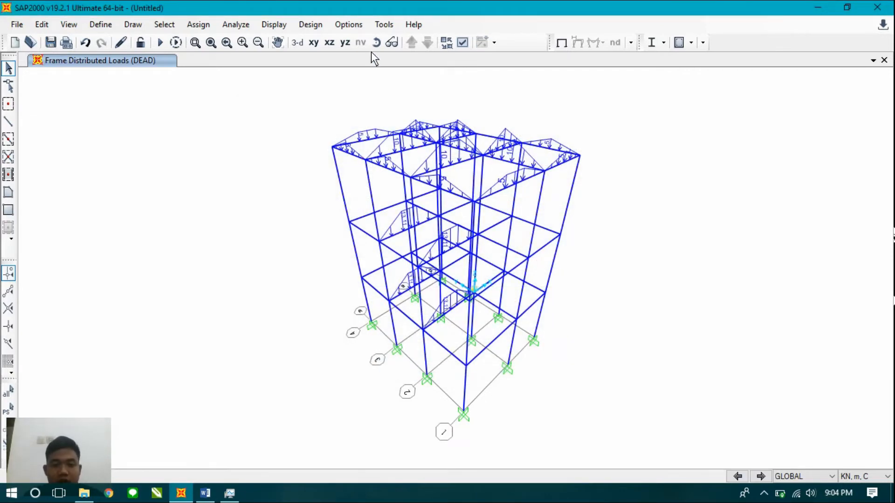
# Select the B–C beams on gridlines 2 and 3 and all gridline B beams on the two lower floors.
pyautogui.click(313, 45)
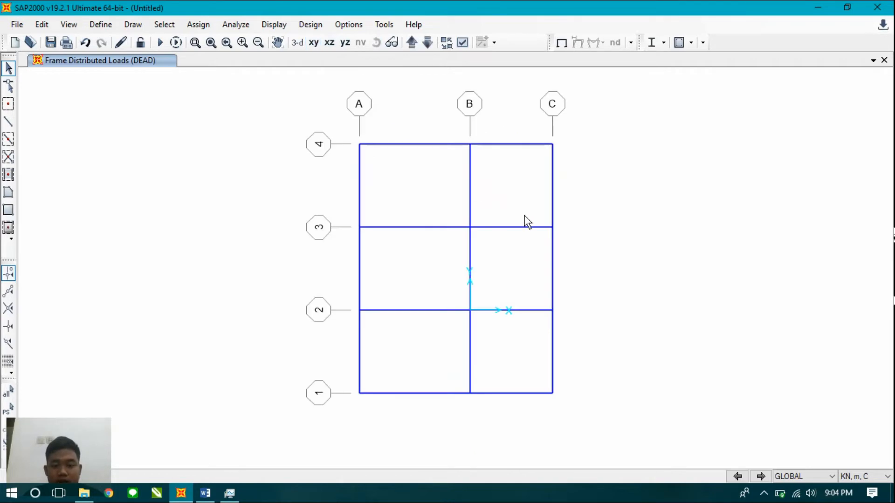
pyautogui.click(531, 310)
pyautogui.click(513, 227)
pyautogui.click(470, 191)
pyautogui.click(470, 261)
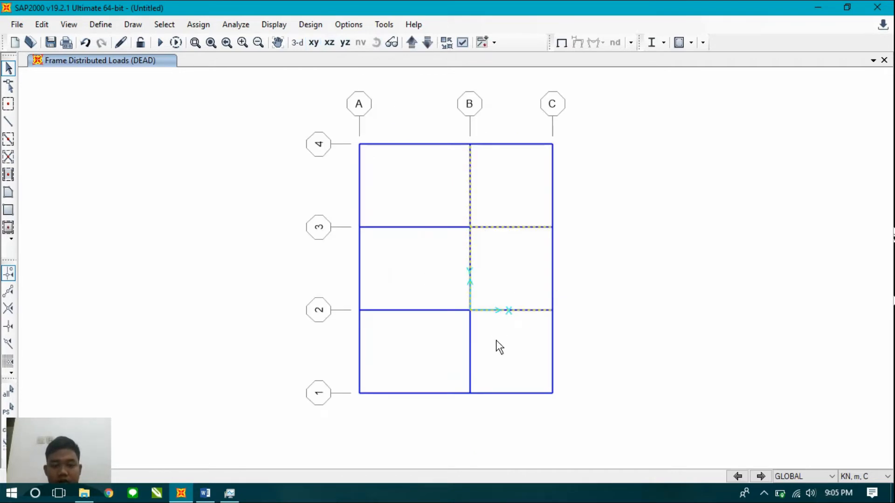
pyautogui.click(428, 42)
pyautogui.click(411, 42)
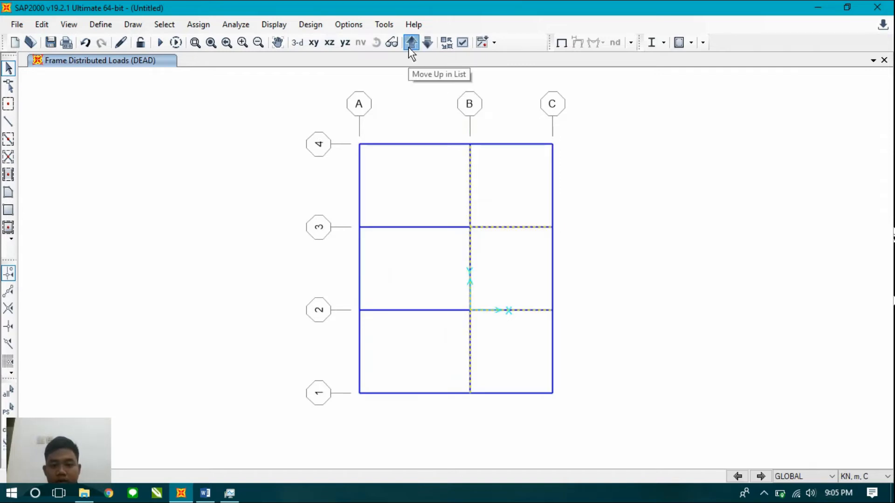
pyautogui.click(469, 196)
pyautogui.click(525, 227)
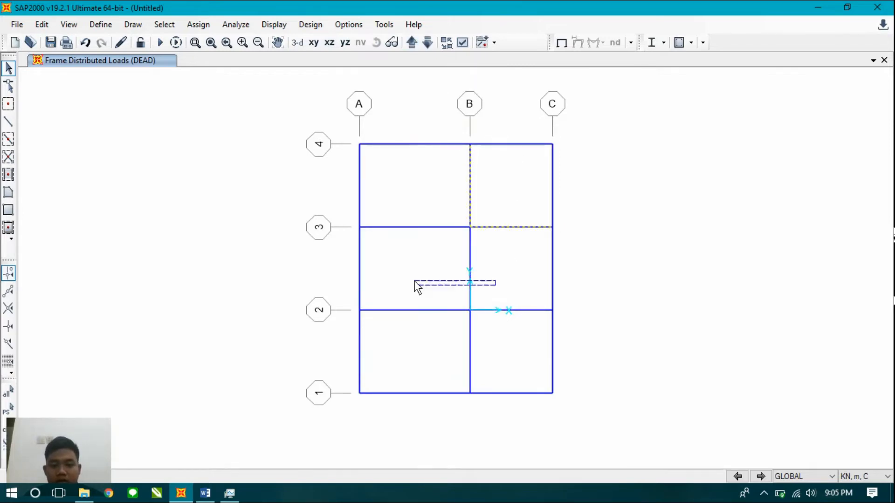
pyautogui.moveTo(526, 292); pyautogui.dragTo(504, 345)
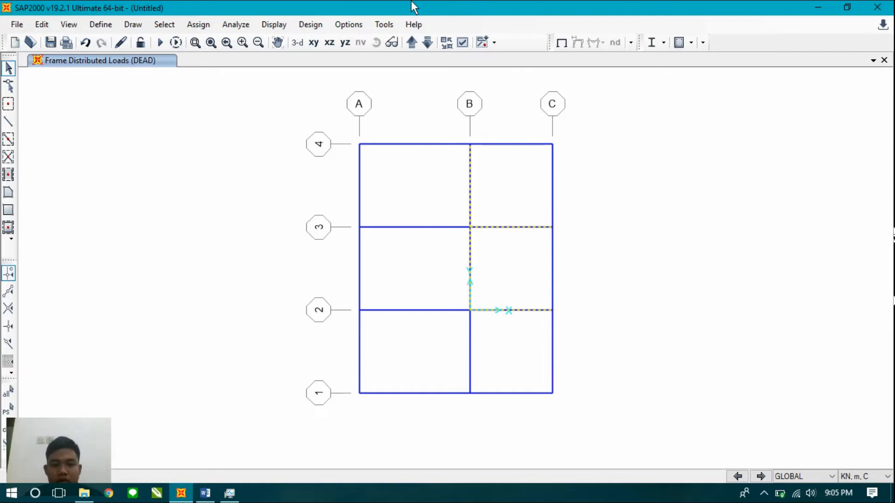
pyautogui.click(298, 42)
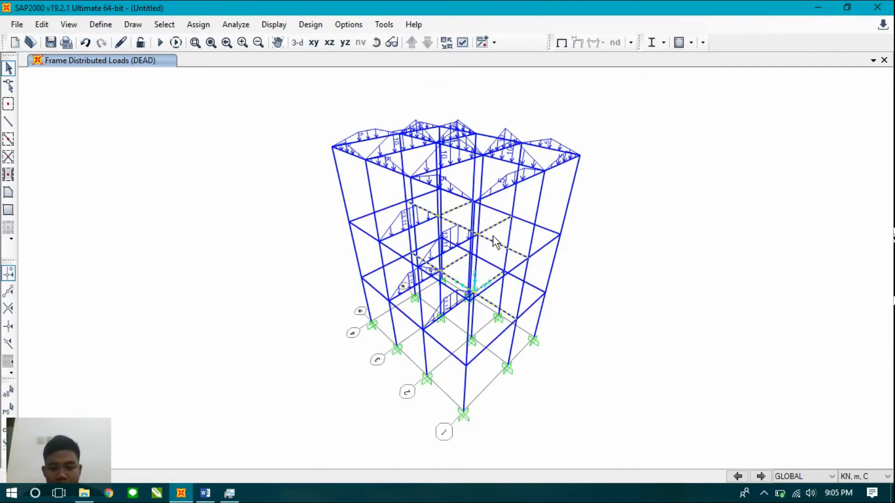
# Assign a triangular dead load of 13.11 kN/m, with the third distance at 3 m and the fourth distance and third load at 0.
pyautogui.click(198, 24)
pyautogui.moveTo(280, 181)
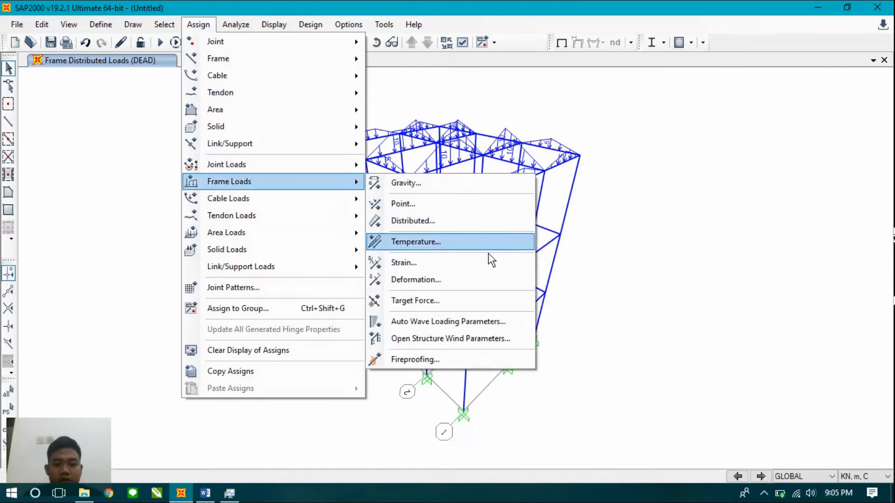
pyautogui.click(461, 221)
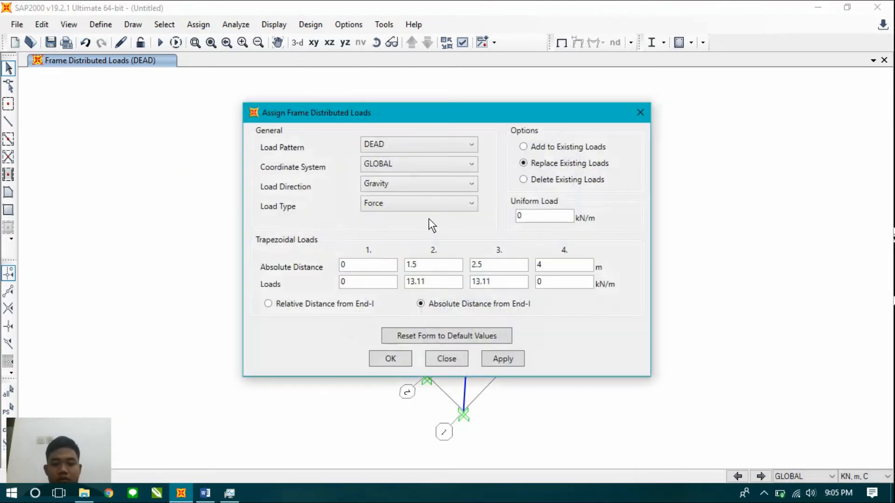
pyautogui.moveTo(523, 271); pyautogui.dragTo(400, 268)
pyautogui.write('3')
pyautogui.press('Tab')
pyautogui.write('0')
pyautogui.press('Tab')
pyautogui.press('Tab')
pyautogui.press('Tab')
pyautogui.write('0')
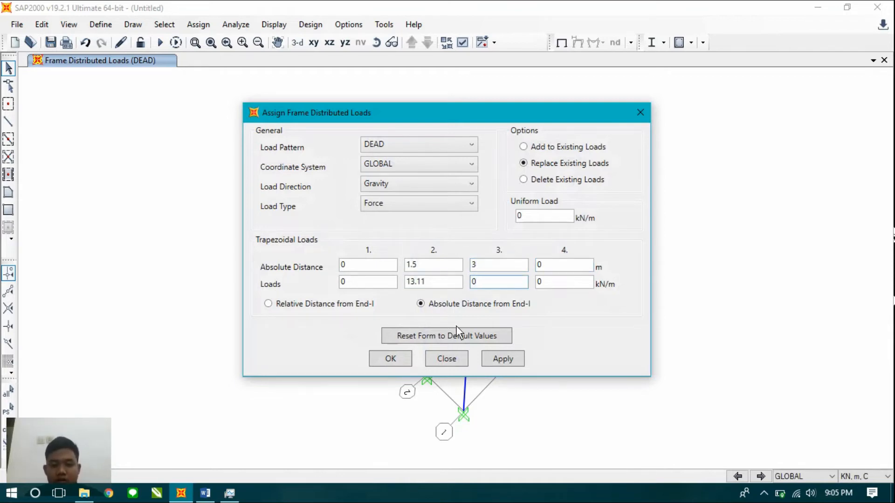
pyautogui.click(504, 359)
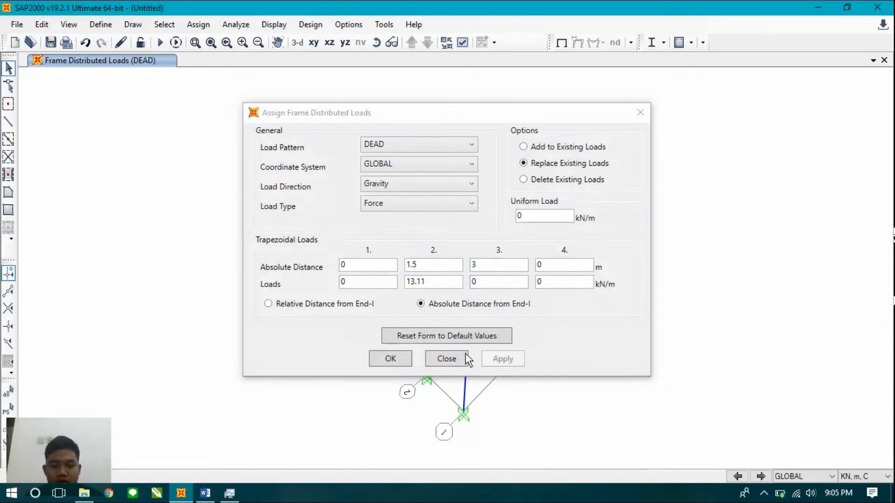
pyautogui.click(402, 359)
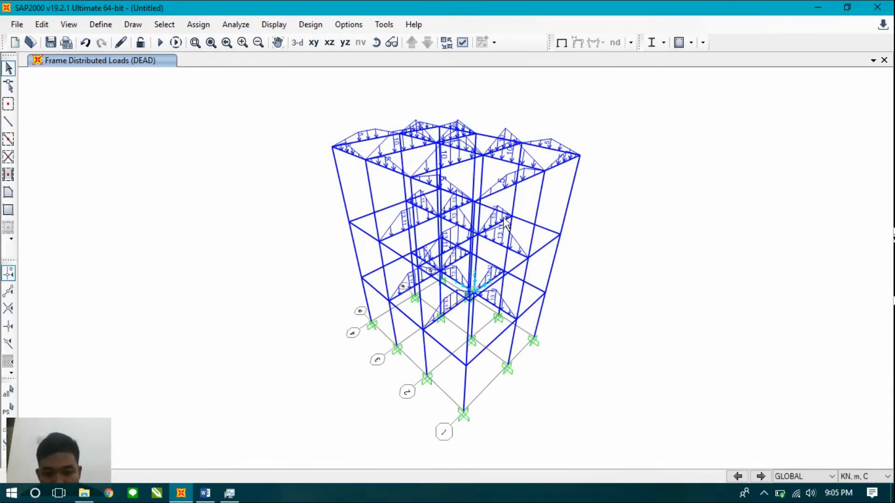
# Select the exterior A–B beams along gridlines 1 and 4 on the two lower floors.
pyautogui.scroll(5, 504, 219)
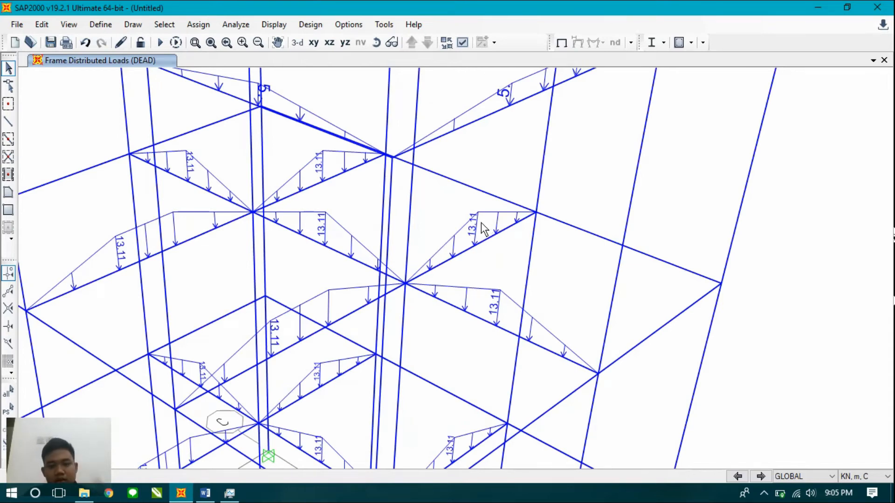
pyautogui.scroll(-3, 481, 222)
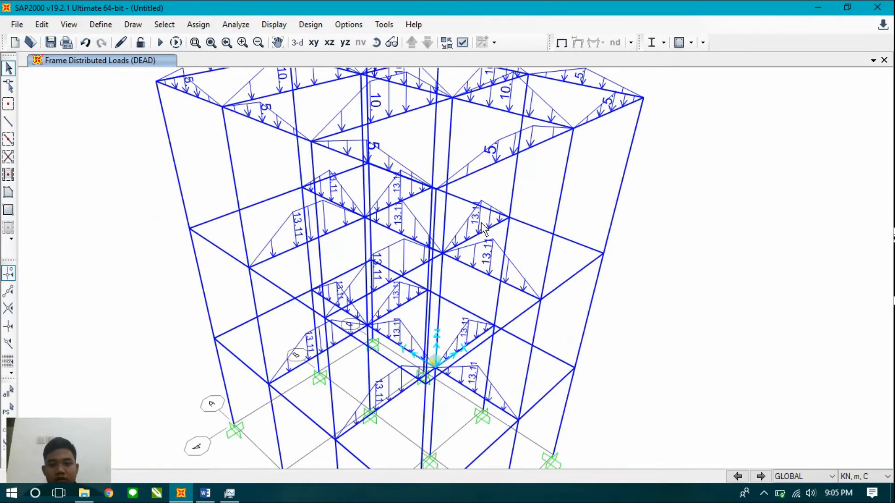
pyautogui.scroll(-3, 481, 223)
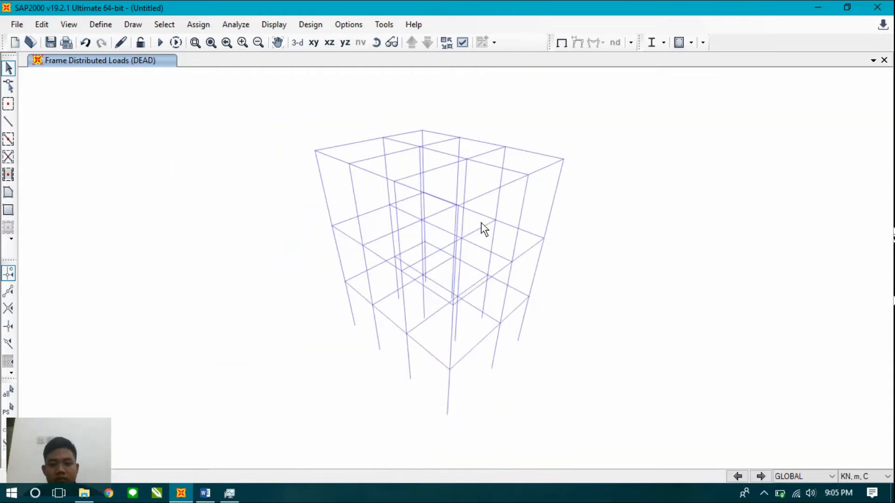
pyautogui.click(314, 42)
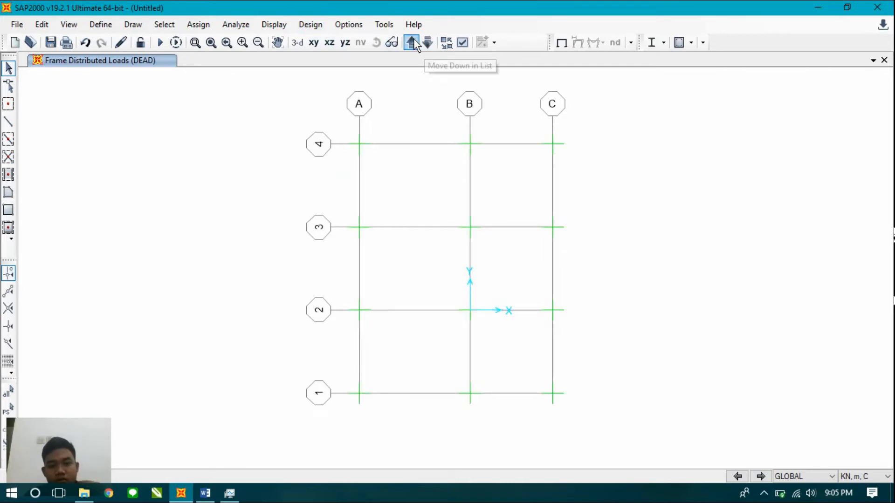
pyautogui.click(412, 41)
pyautogui.click(427, 144)
pyautogui.click(434, 393)
pyautogui.click(412, 45)
pyautogui.click(422, 144)
pyautogui.click(402, 393)
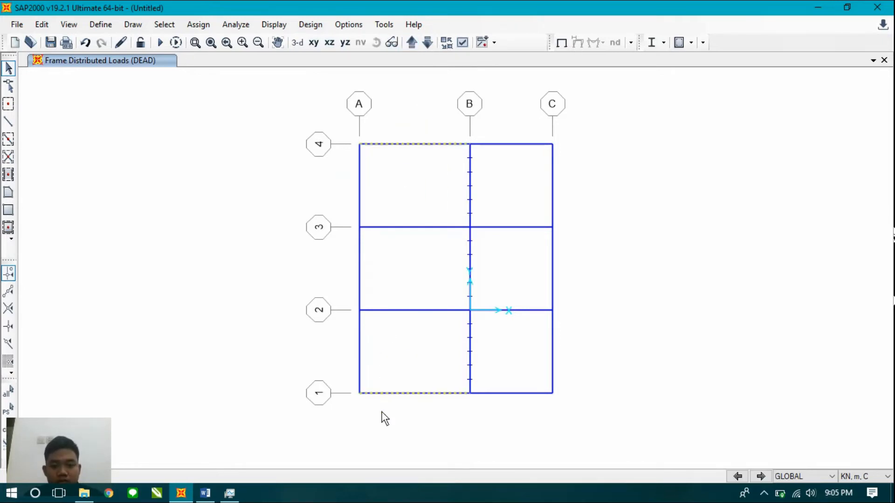
# Start a distributed load assignment and set the second and third loads to 6.555 kN/m from the Lantai 1 dan 2 exterior beam value in Soal.docx.
pyautogui.click(205, 24)
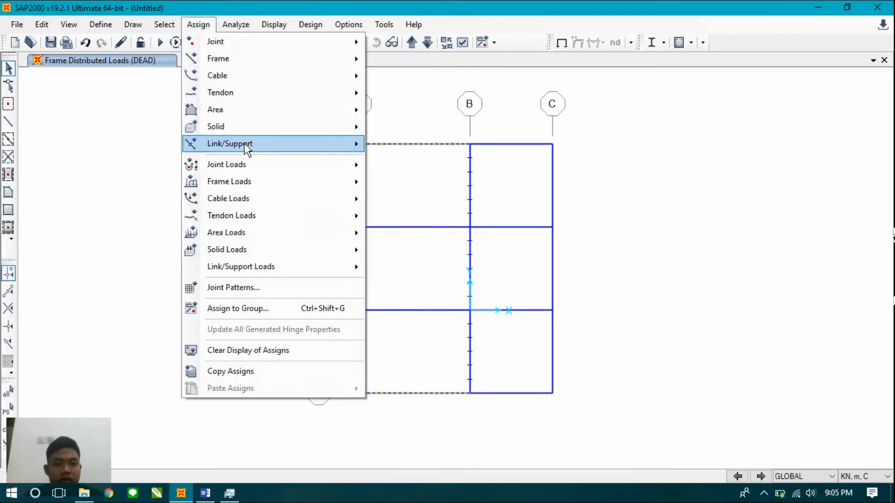
pyautogui.moveTo(248, 179)
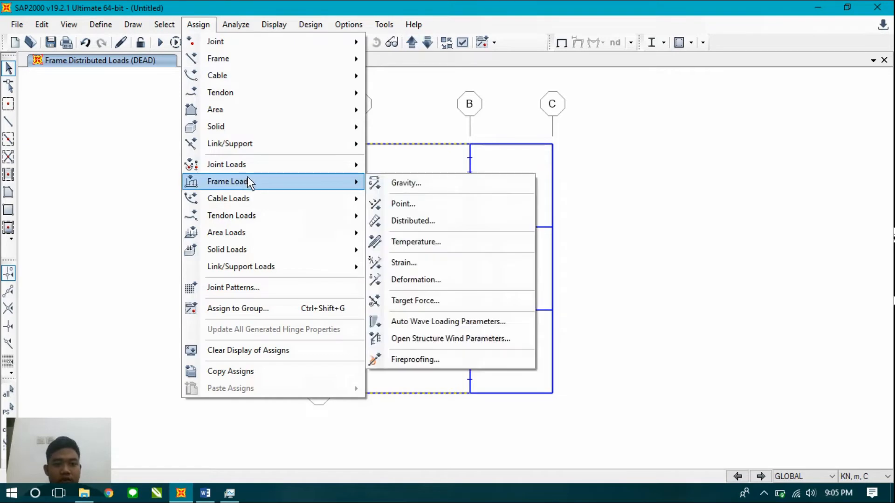
pyautogui.click(477, 222)
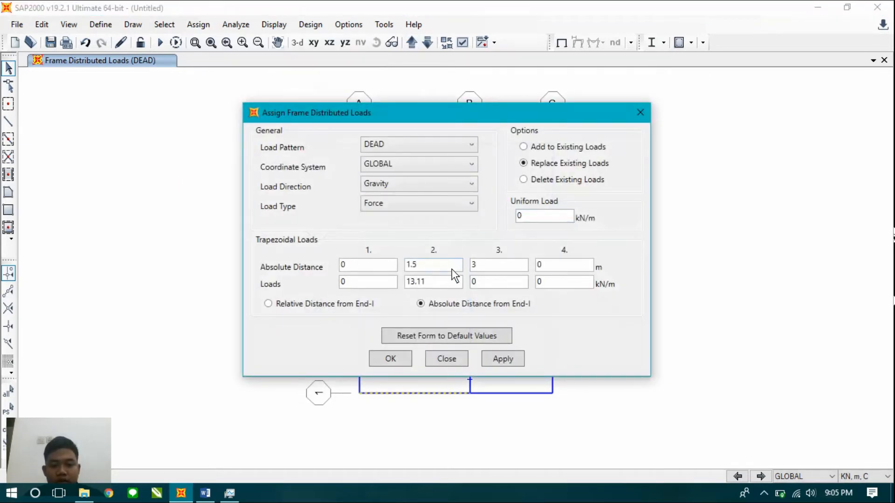
pyautogui.hotkey('alt', 'Tab')
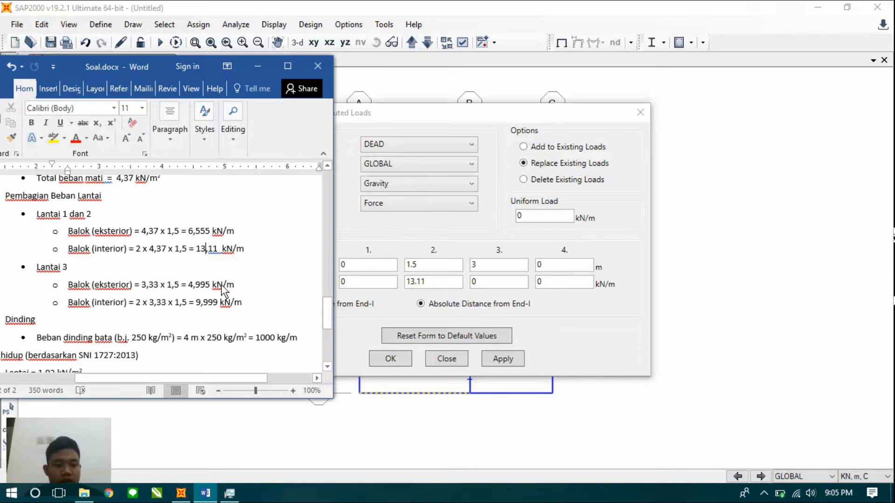
pyautogui.hotkey('alt', 'Tab')
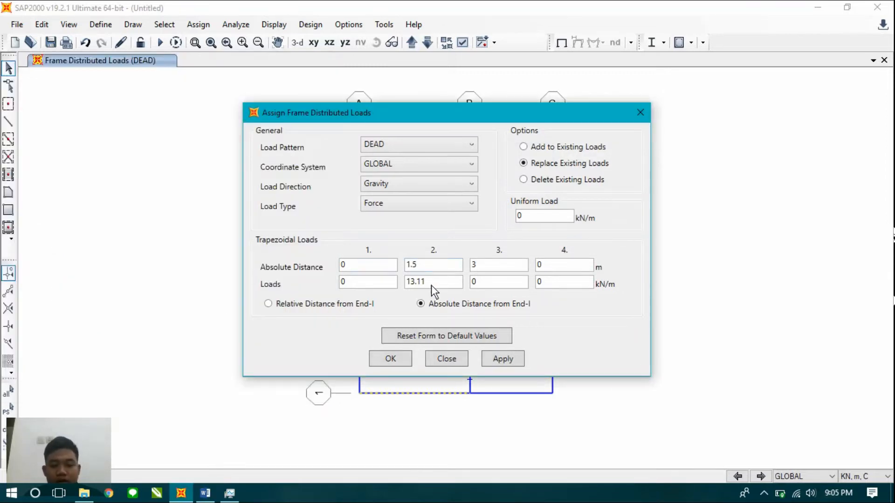
pyautogui.doubleClick(451, 285)
pyautogui.write('6.555')
pyautogui.click(491, 283)
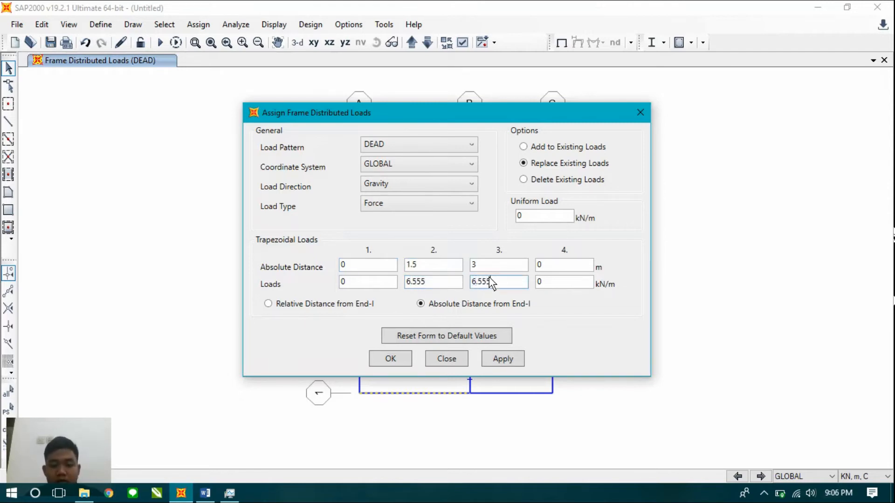
# Shape the exterior load as a trapezoid with the third distance at 2.5 m and the fourth at 4 m, and apply it.
pyautogui.press('BackSpace')
pyautogui.write('2.5')
pyautogui.click(566, 266)
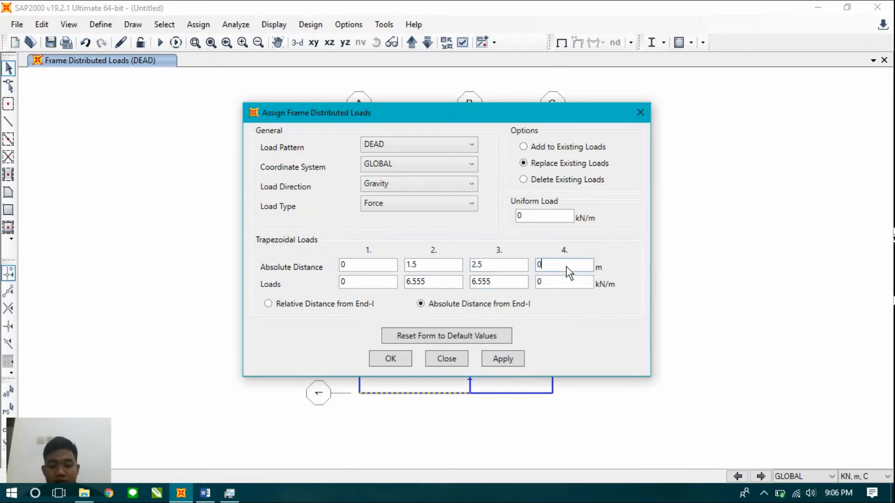
pyautogui.click(493, 357)
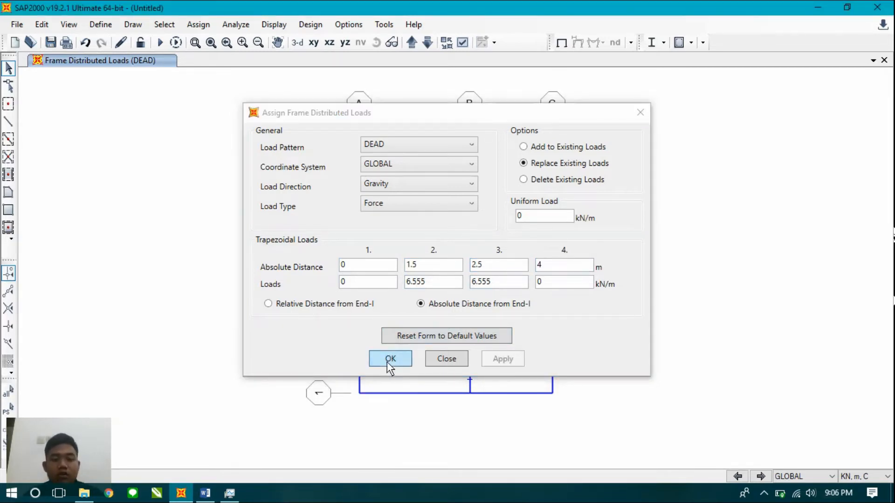
pyautogui.click(388, 363)
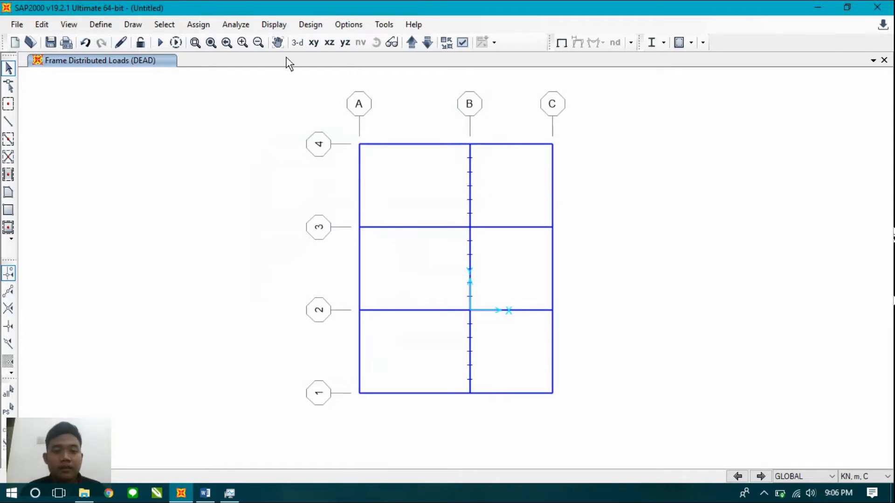
# Select the first-floor exterior beams along gridlines A and C and the B–C beams on gridlines 1 and 4.
pyautogui.click(294, 45)
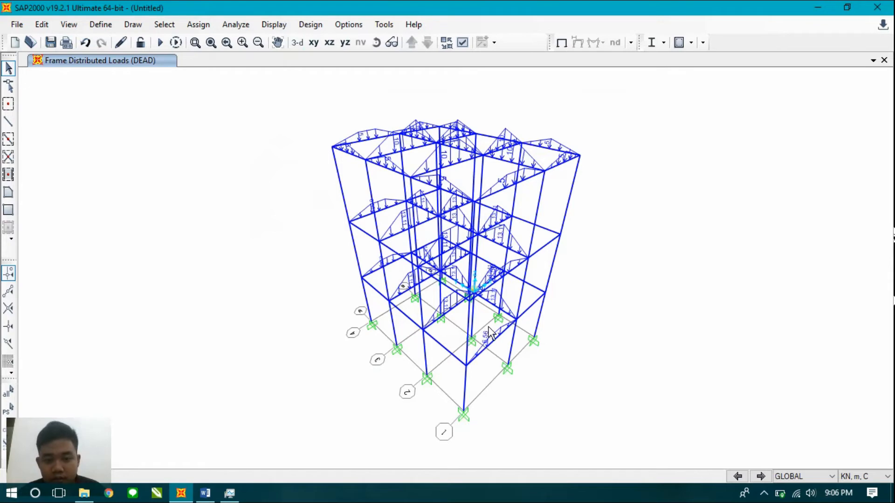
pyautogui.click(314, 43)
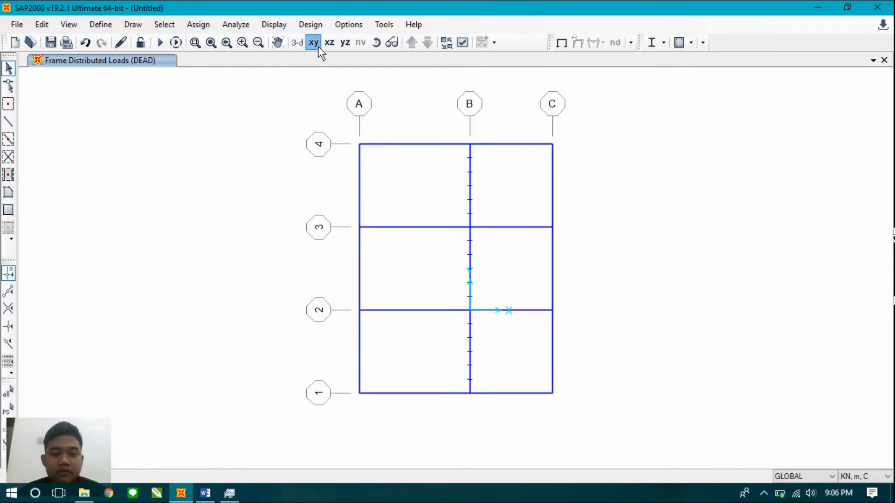
pyautogui.click(428, 43)
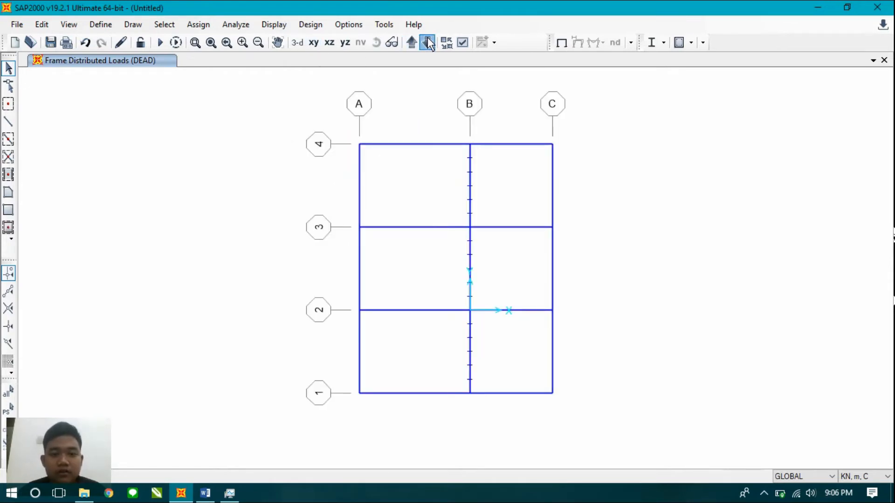
pyautogui.click(411, 42)
pyautogui.moveTo(390, 180); pyautogui.dragTo(307, 179)
pyautogui.moveTo(366, 271); pyautogui.dragTo(317, 275)
pyautogui.moveTo(406, 340); pyautogui.dragTo(310, 360)
pyautogui.moveTo(566, 400); pyautogui.dragTo(531, 366)
pyautogui.moveTo(557, 247); pyautogui.dragTo(523, 259)
pyautogui.moveTo(533, 154); pyautogui.dragTo(509, 123)
# Assign a triangular dead load peaking at 6.555 kN/m, with the third distance at 3 m, the fourth distance at 0 and no third load.
pyautogui.click(199, 24)
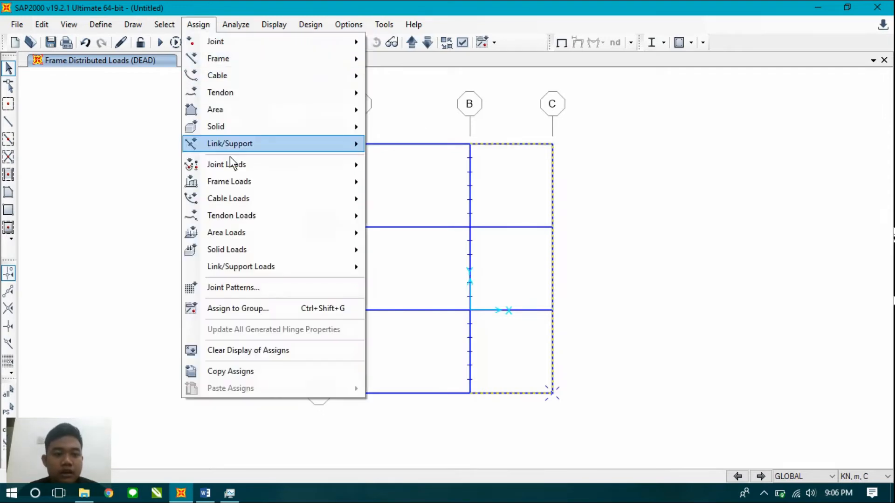
pyautogui.moveTo(354, 183)
pyautogui.click(389, 222)
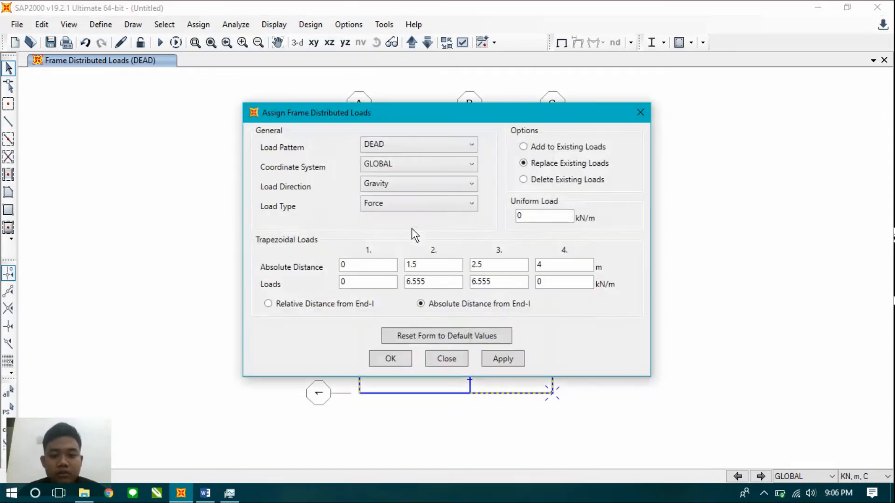
pyautogui.doubleClick(511, 269)
pyautogui.write('3')
pyautogui.doubleClick(547, 266)
pyautogui.doubleClick(508, 284)
pyautogui.press('BackSpace')
pyautogui.press('BackSpace')
pyautogui.press('BackSpace')
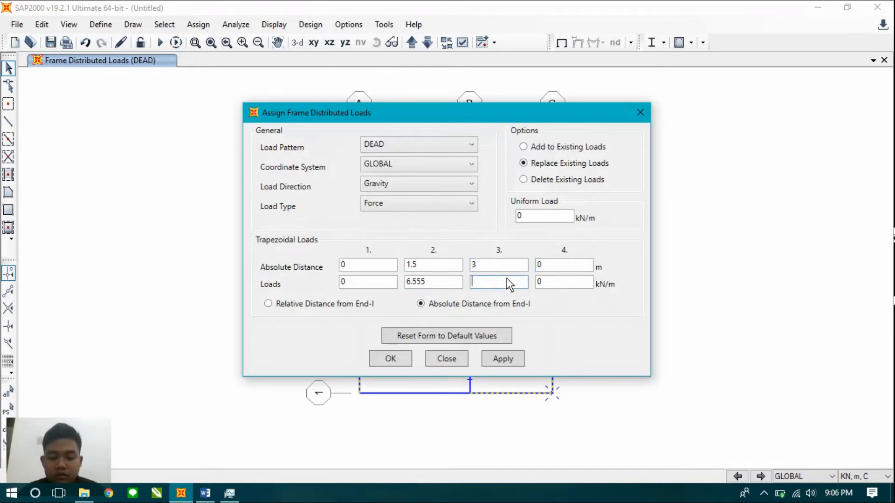
pyautogui.click(401, 358)
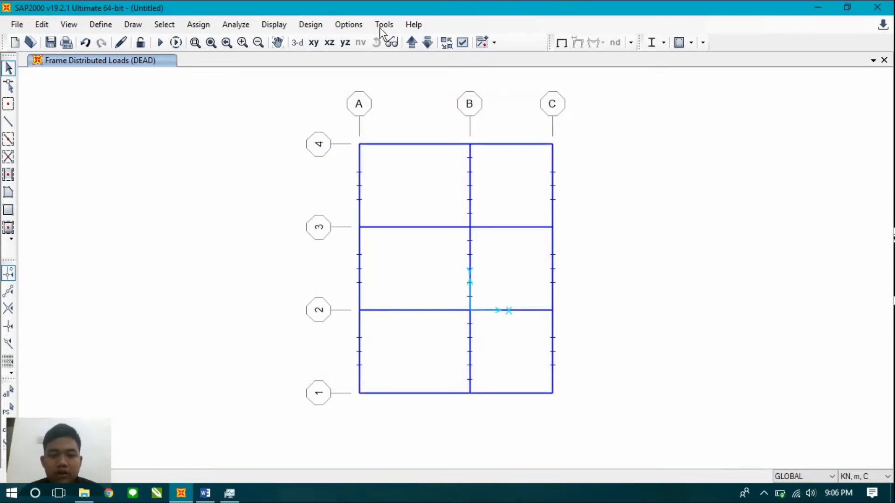
# Select the second-floor exterior beams along gridlines A and C and the B–C beams on gridlines 1 and 4.
pyautogui.click(297, 42)
pyautogui.scroll(3, 380, 298)
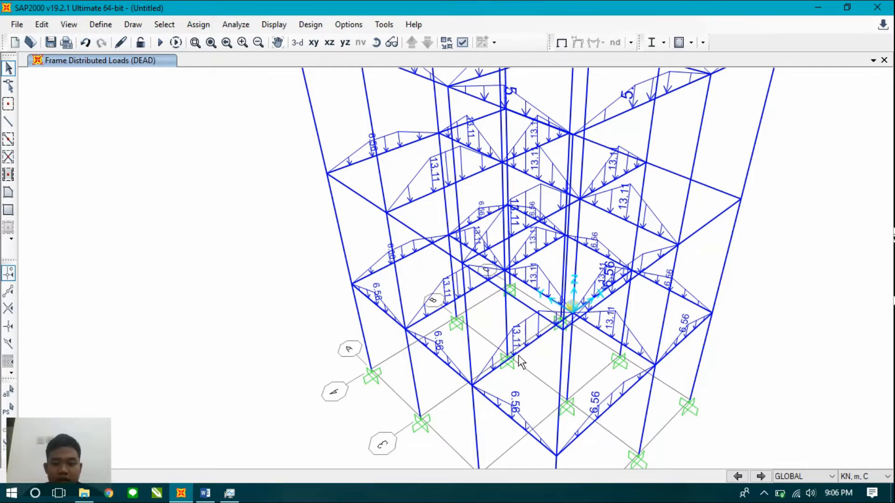
pyautogui.click(295, 41)
pyautogui.click(309, 40)
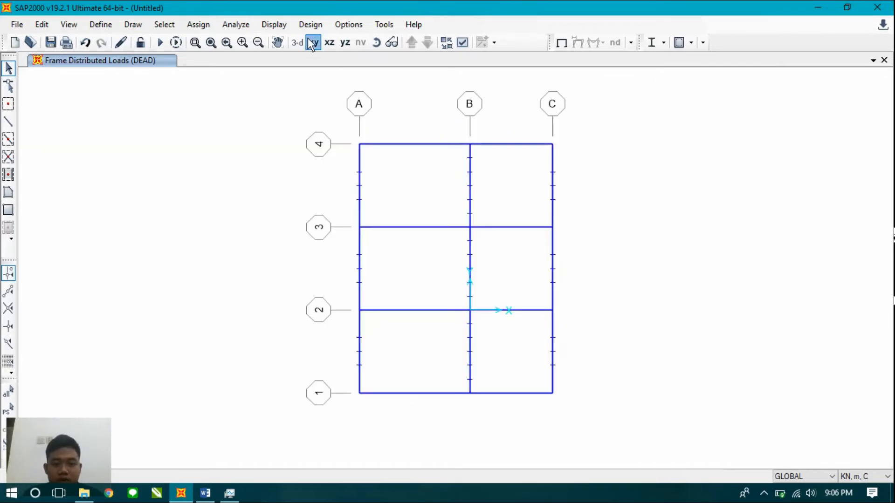
pyautogui.click(426, 42)
pyautogui.click(409, 45)
pyautogui.moveTo(405, 176); pyautogui.dragTo(301, 193)
pyautogui.moveTo(325, 280); pyautogui.dragTo(326, 278)
pyautogui.moveTo(394, 347); pyautogui.dragTo(328, 353)
pyautogui.moveTo(569, 354); pyautogui.dragTo(508, 396)
pyautogui.moveTo(583, 256); pyautogui.dragTo(532, 267)
pyautogui.moveTo(527, 125); pyautogui.dragTo(502, 178)
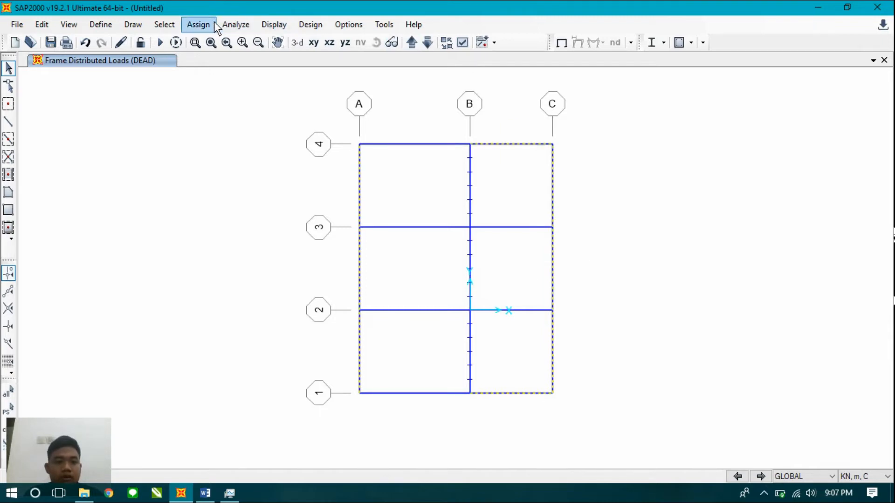
# Assign the selected second-floor exterior beams a triangular dead load peaking at 6.555 kN/m at 1.5 m and ending at 3 m.
pyautogui.click(198, 24)
pyautogui.moveTo(240, 184)
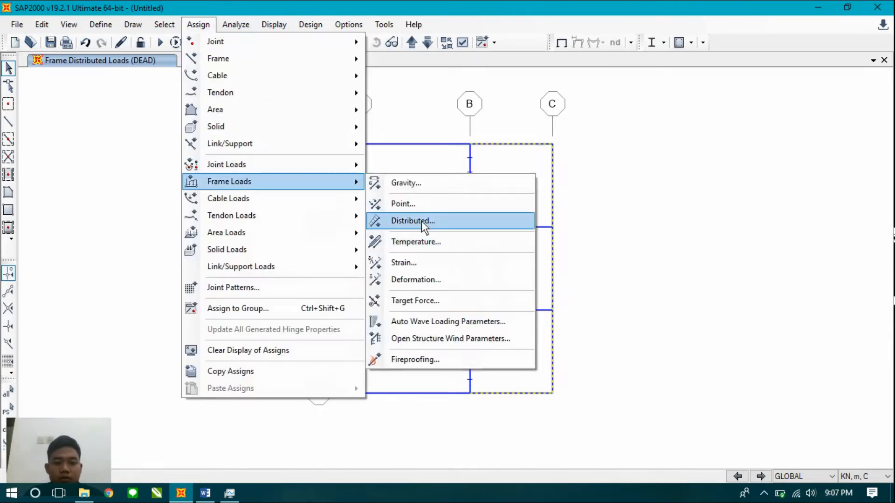
pyautogui.click(422, 221)
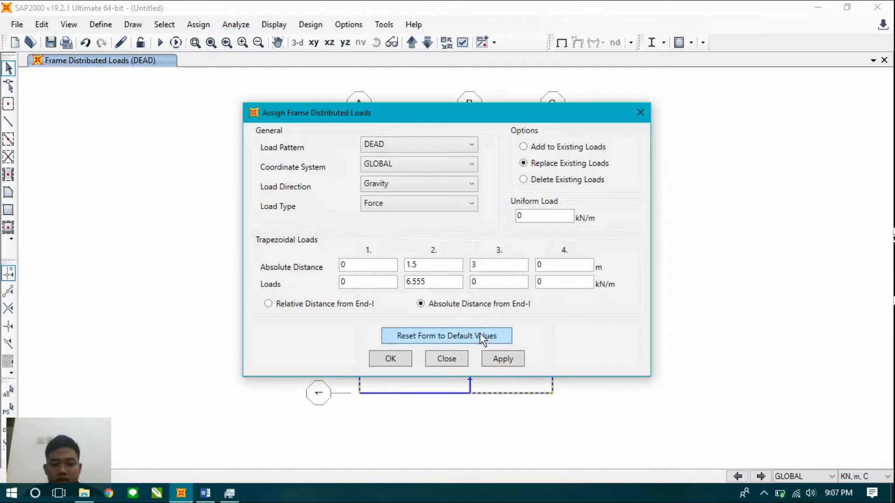
pyautogui.click(498, 357)
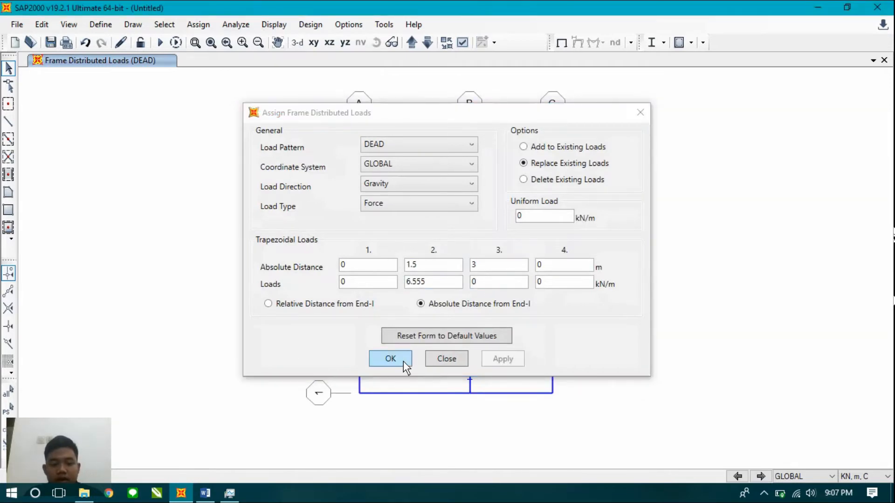
pyautogui.click(404, 358)
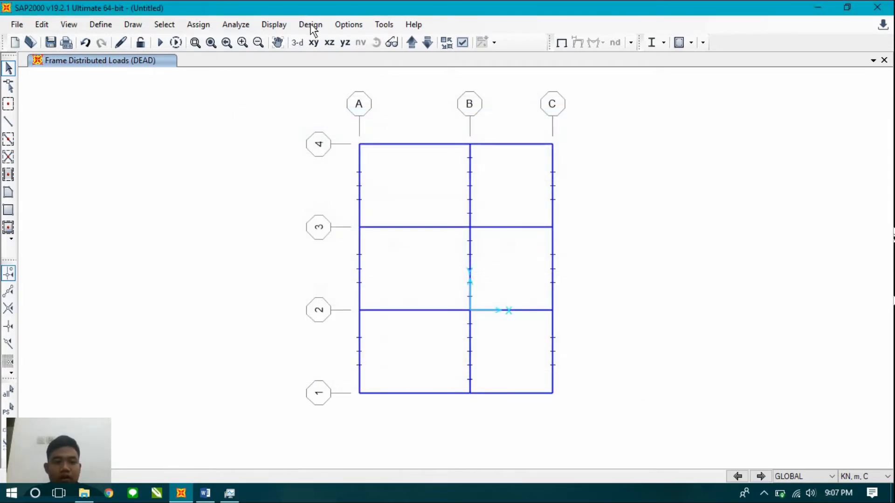
# Select the roof beam without a dead load on gridline C between gridlines 2 and 3, checking it in plan and 3D.
pyautogui.click(297, 42)
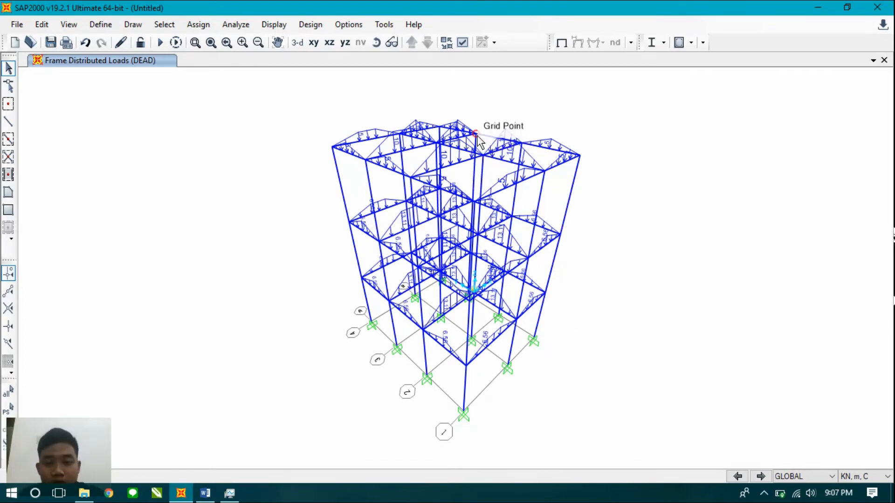
pyautogui.scroll(3, 502, 135)
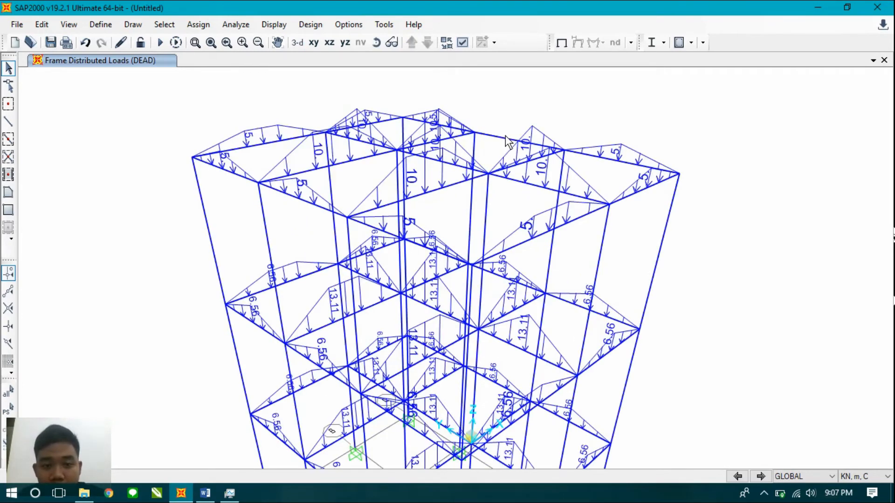
pyautogui.scroll(2, 505, 140)
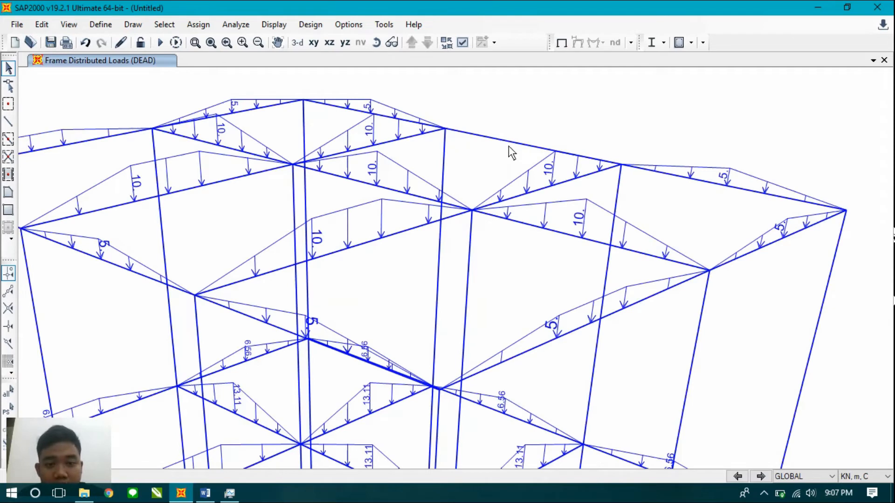
pyautogui.click(514, 146)
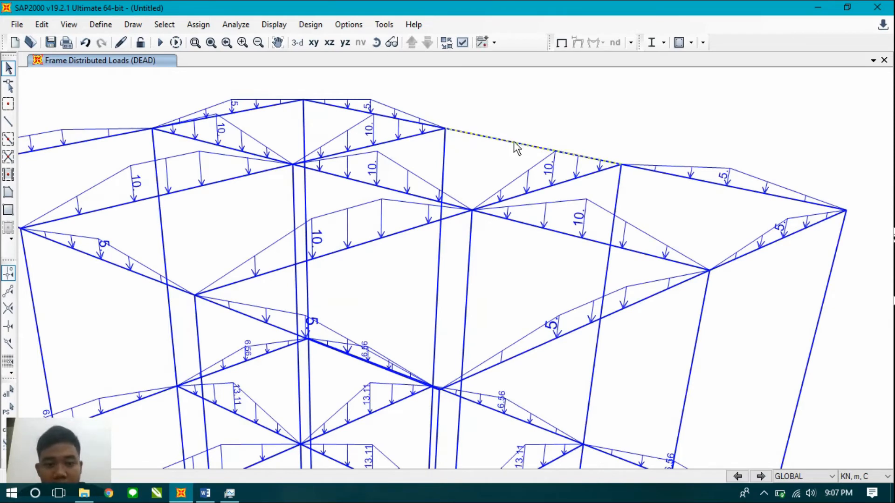
pyautogui.click(317, 46)
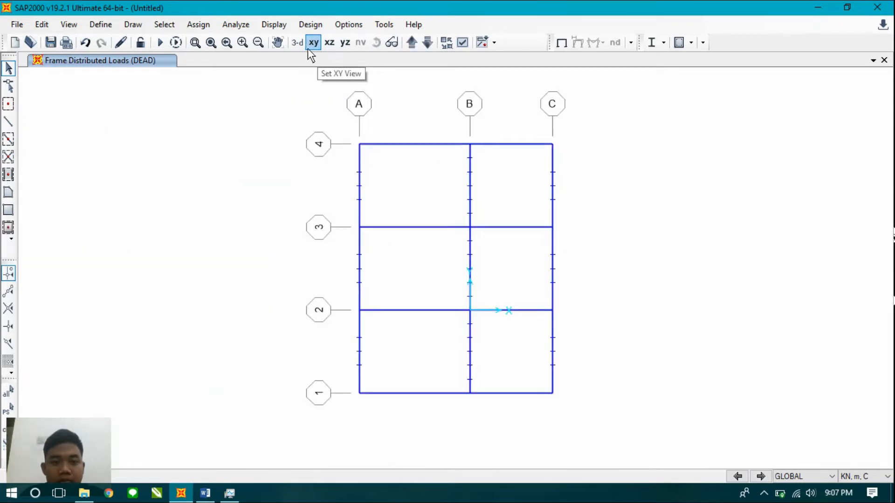
pyautogui.click(426, 41)
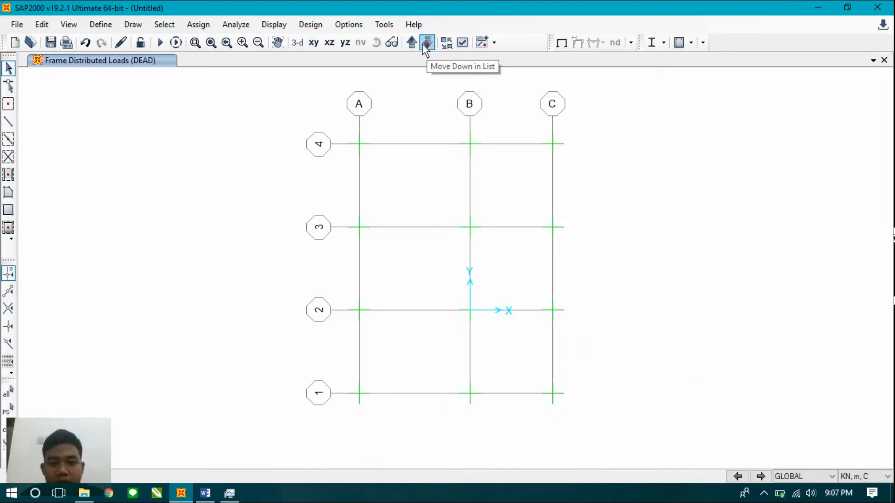
pyautogui.click(427, 42)
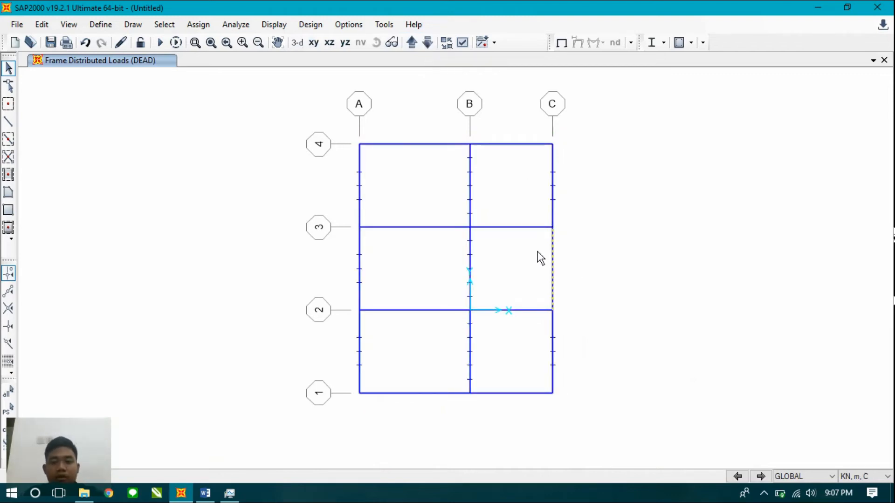
pyautogui.click(299, 43)
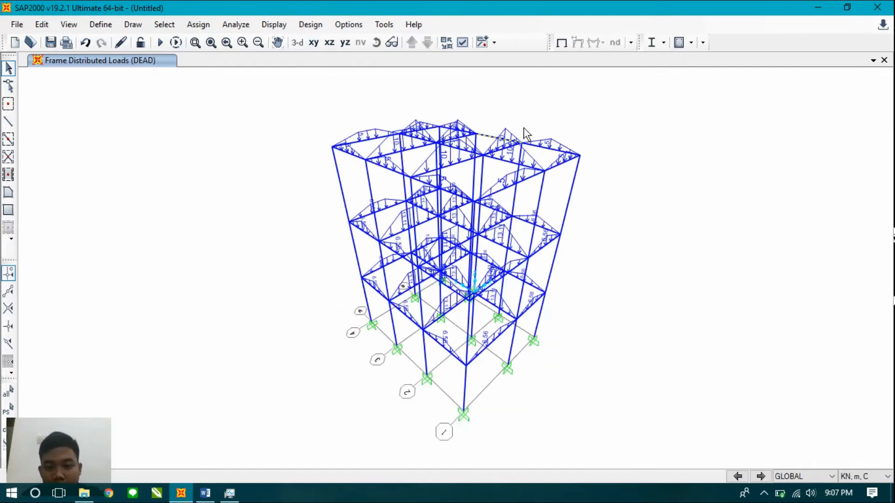
# Assign the selected roof beam a triangular dead load peaking at 4.995 kN/m, using the third-floor exterior value in Soal.docx.
pyautogui.click(198, 28)
pyautogui.moveTo(343, 192)
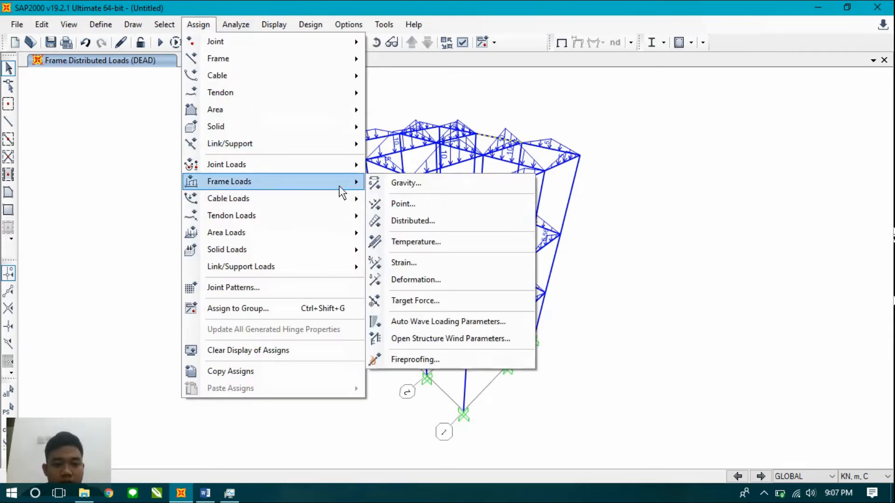
pyautogui.click(441, 225)
pyautogui.moveTo(477, 112); pyautogui.dragTo(389, 156)
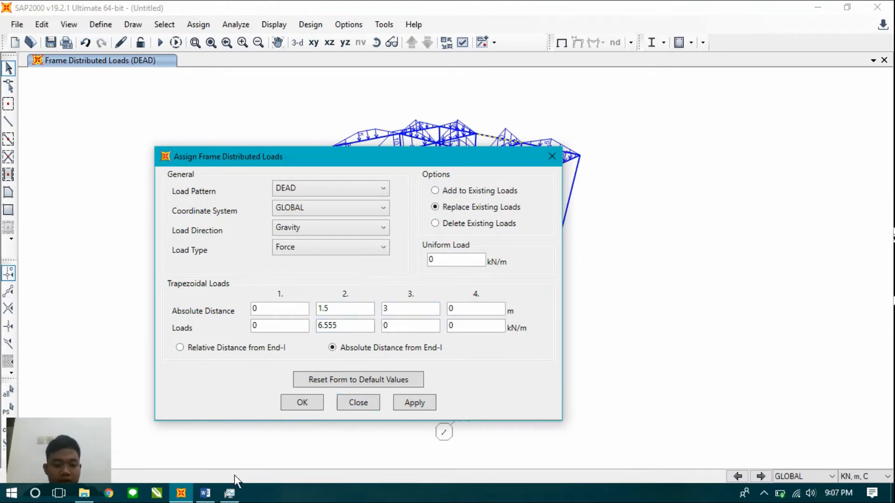
pyautogui.click(205, 493)
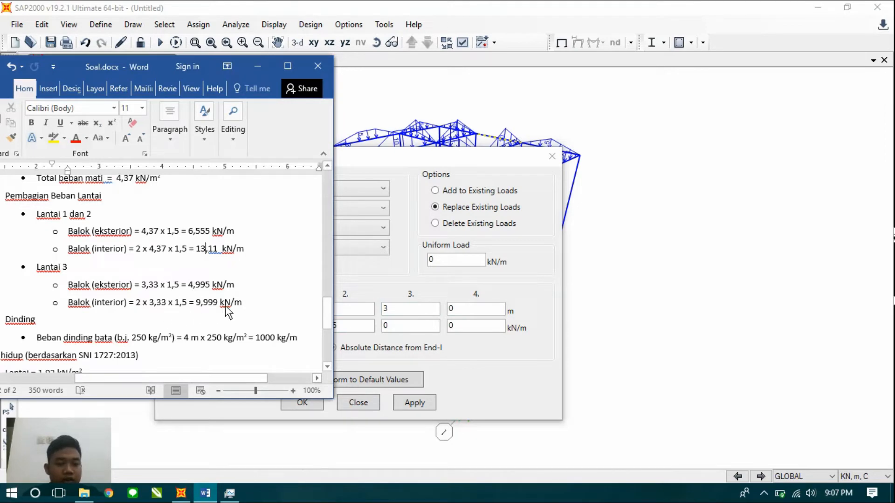
pyautogui.click(387, 281)
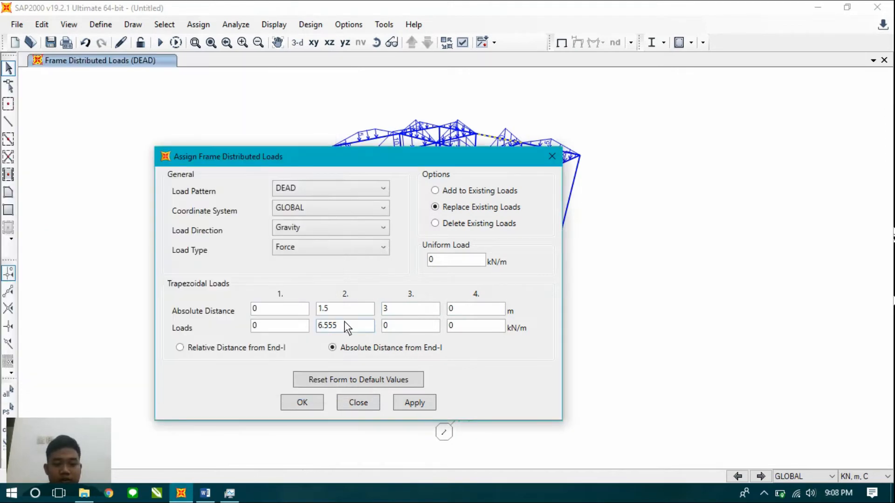
pyautogui.press('BackSpace')
pyautogui.press('BackSpace')
pyautogui.press('BackSpace')
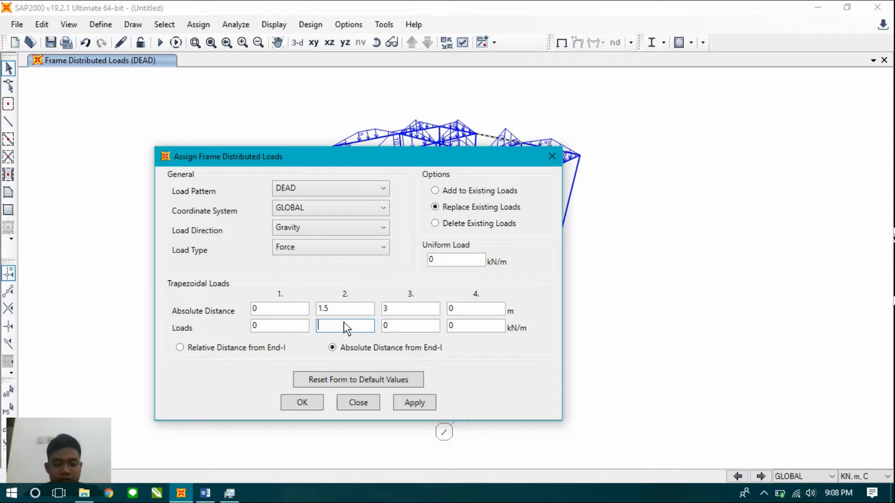
pyautogui.click(420, 402)
pyautogui.click(302, 403)
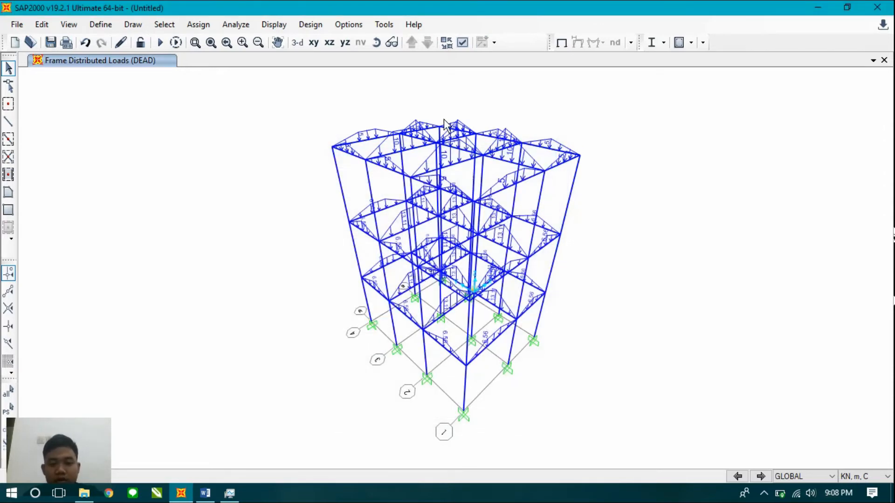
# Examine the dead loads on the beams of all three floors in the 3D view.
pyautogui.scroll(3, 457, 124)
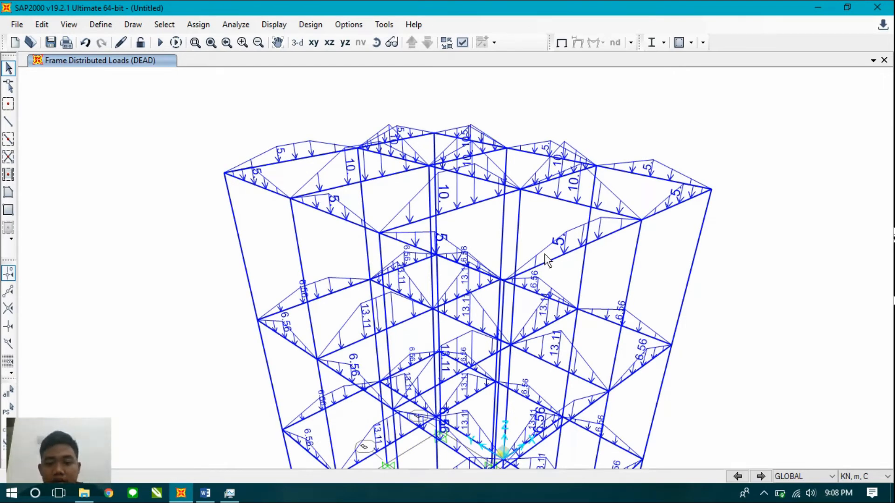
pyautogui.moveTo(467, 356); pyautogui.dragTo(498, 188, button='middle')
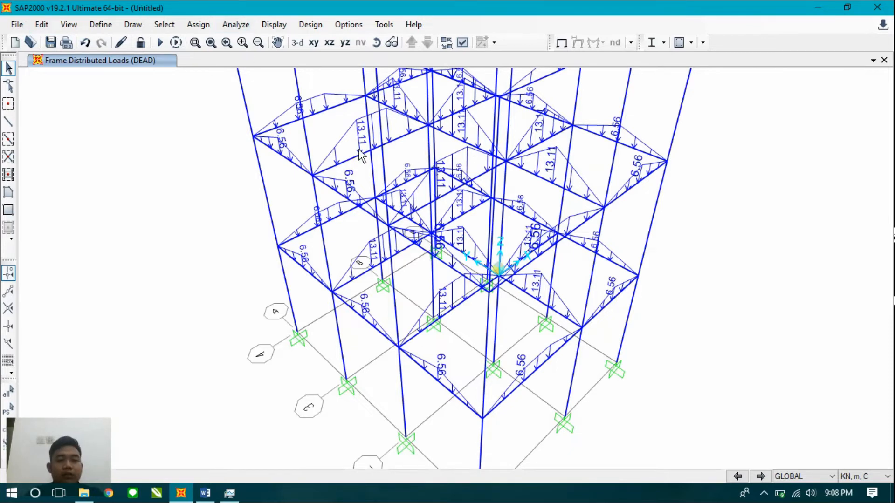
pyautogui.click(298, 42)
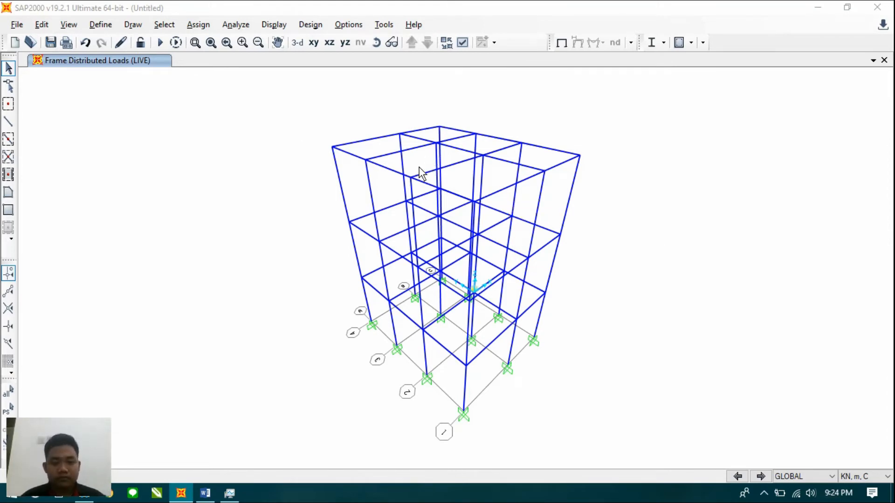
# Review the live loads in Soal.docx, and select the roof's exterior beams along gridlines A and C plus the B–C beams on gridlines 1 and 4.
pyautogui.hotkey('alt', 'Tab')
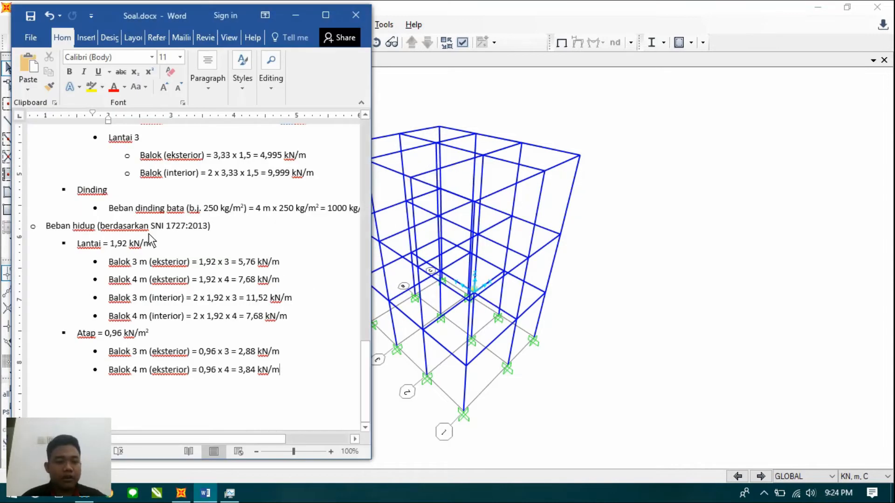
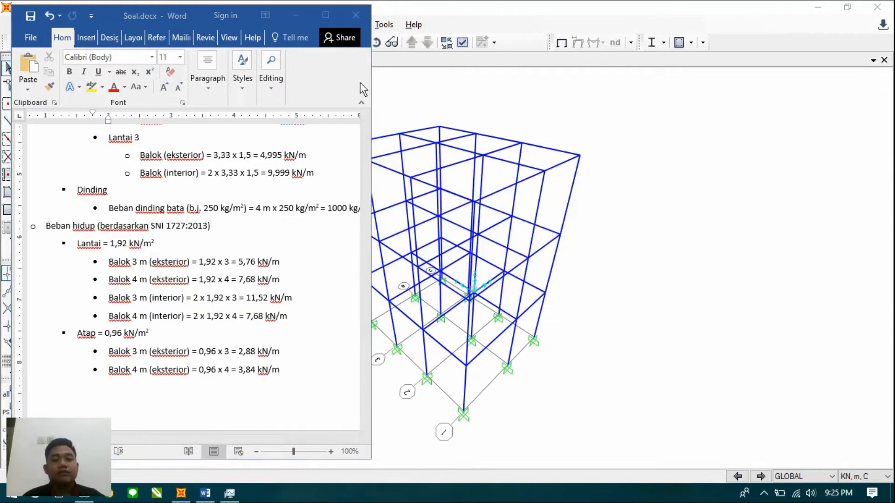
pyautogui.click(578, 6)
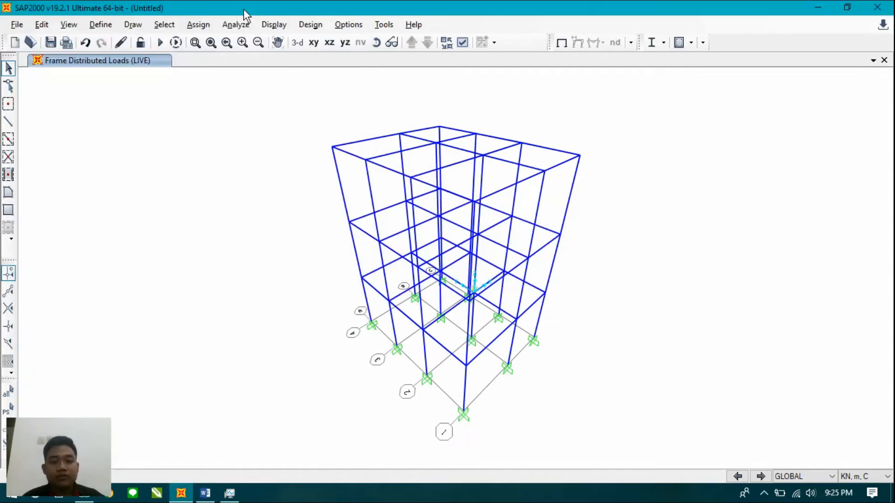
pyautogui.click(314, 44)
pyautogui.click(415, 44)
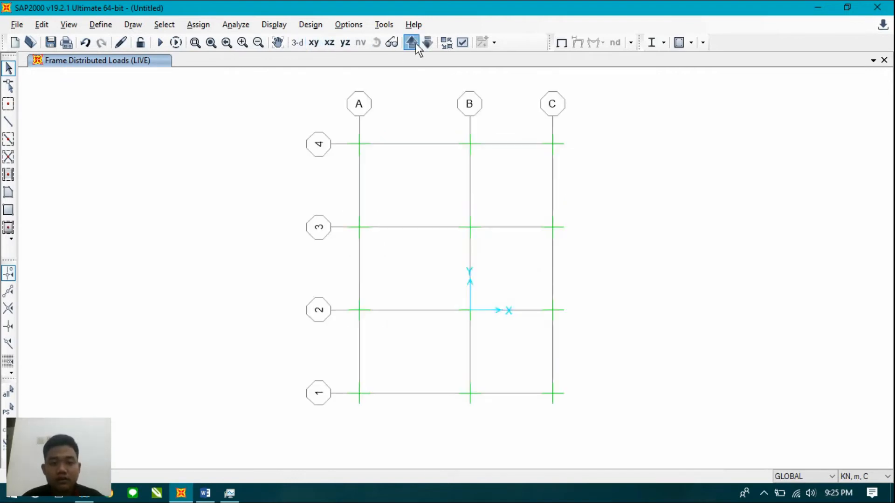
pyautogui.click(428, 44)
pyautogui.moveTo(389, 271); pyautogui.dragTo(336, 308)
pyautogui.moveTo(381, 334); pyautogui.dragTo(279, 358)
pyautogui.moveTo(573, 366); pyautogui.dragTo(521, 412)
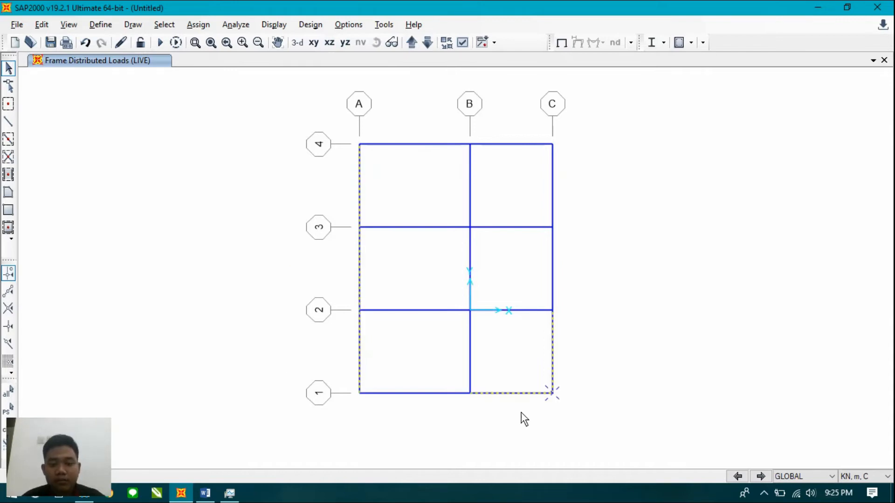
pyautogui.moveTo(496, 270); pyautogui.dragTo(495, 270)
pyautogui.moveTo(587, 178); pyautogui.dragTo(522, 180)
pyautogui.moveTo(519, 130); pyautogui.dragTo(500, 173)
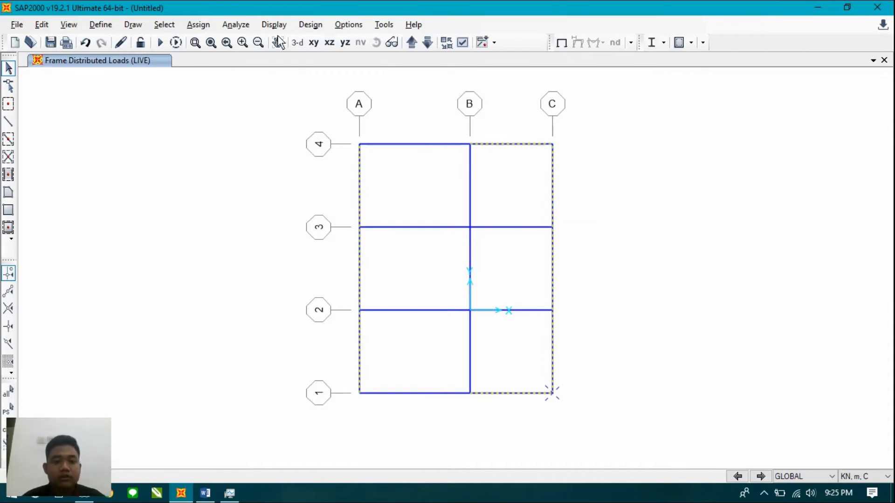
# Apply a uniform live load of 2,88 kN/m to the selected roof beams, taken from Soal.docx, with existing loads replaced.
pyautogui.click(199, 24)
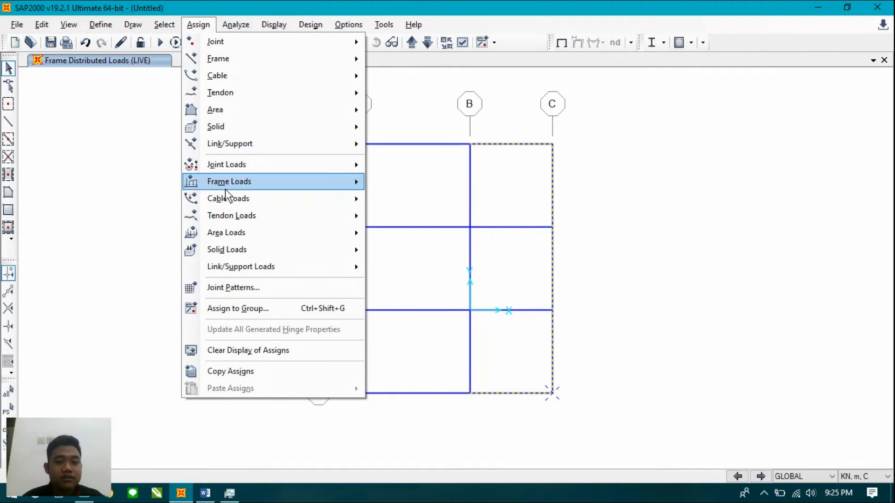
pyautogui.moveTo(272, 181)
pyautogui.click(415, 221)
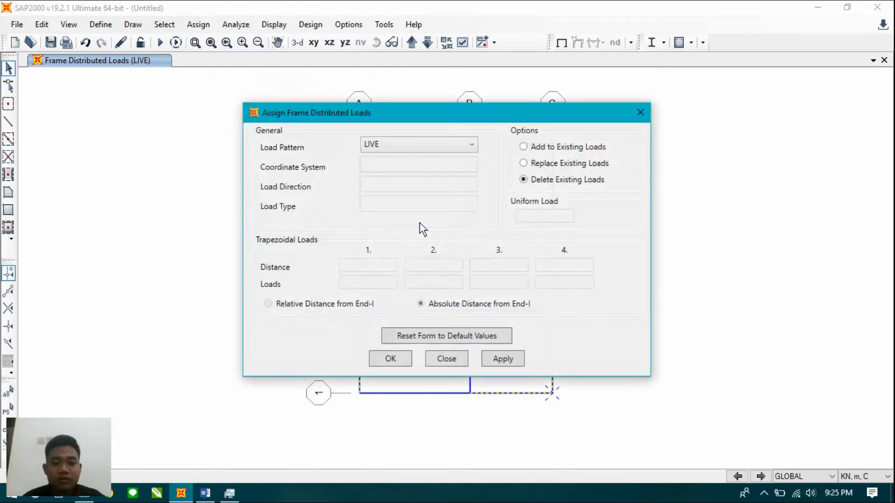
pyautogui.hotkey('alt', 'Tab')
pyautogui.click(434, 245)
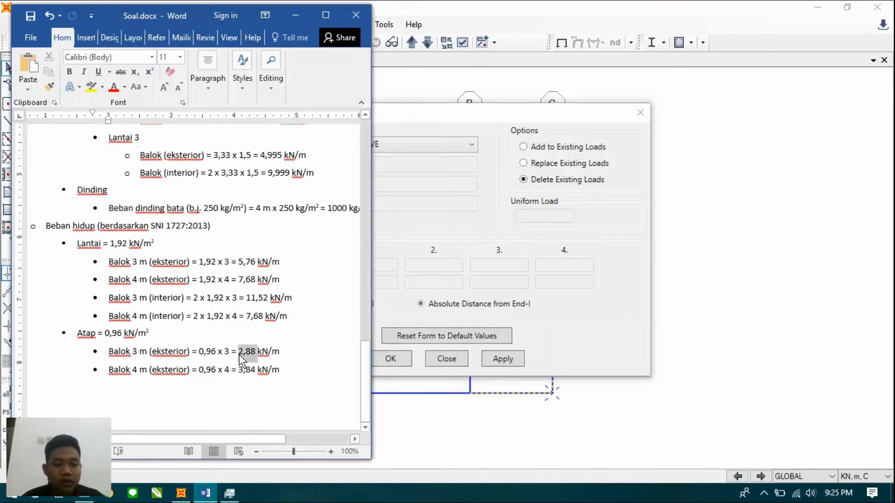
pyautogui.click(546, 213)
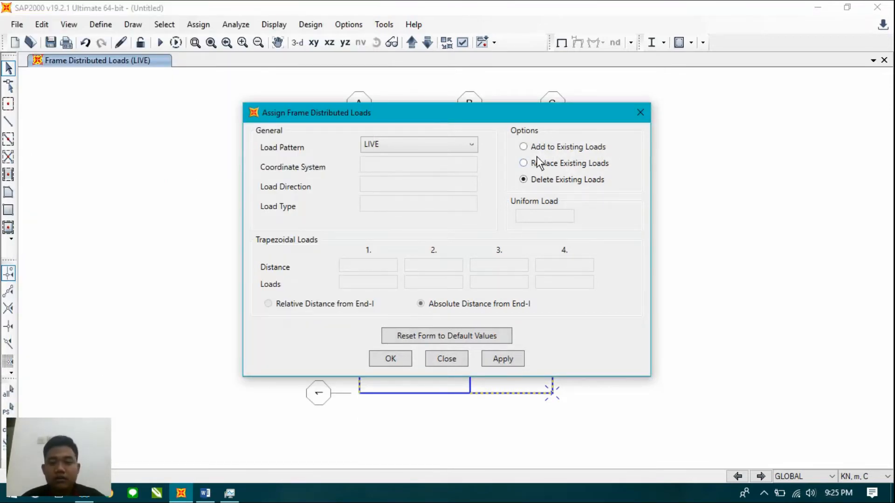
pyautogui.click(537, 162)
pyautogui.doubleClick(536, 213)
pyautogui.write('2,88')
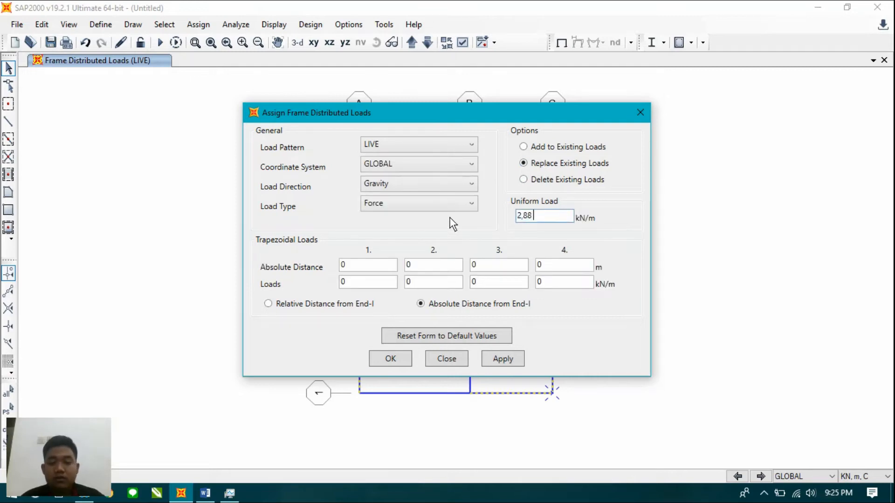
pyautogui.click(505, 358)
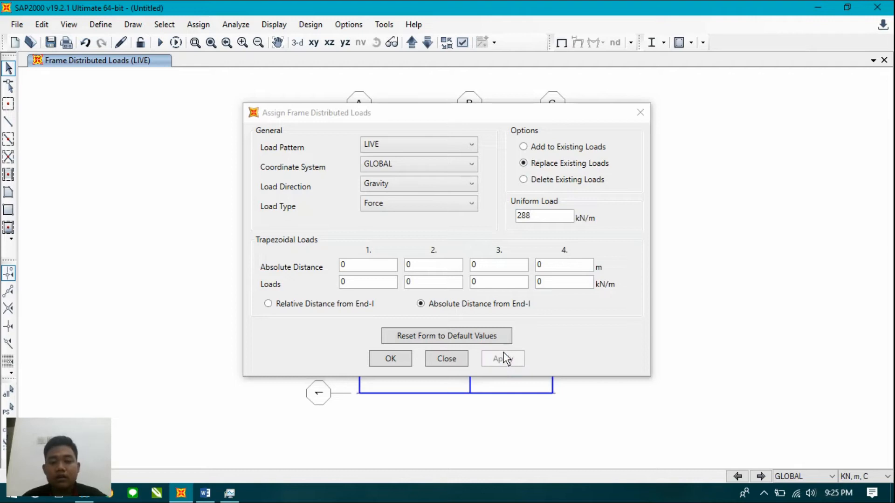
# Correct the uniform load for the LIVE frame distributed loads to 2.88 kN/m and accept the form.
pyautogui.click(554, 216)
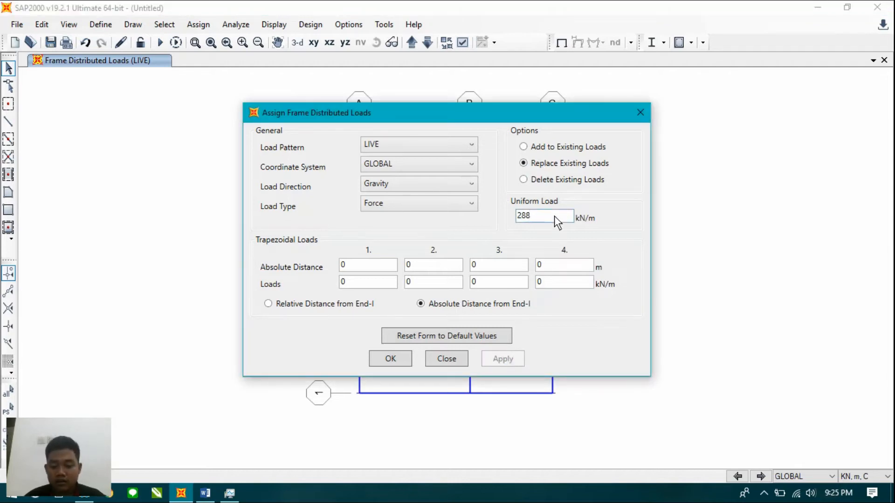
pyautogui.press('Left')
pyautogui.press('Left')
pyautogui.write('.')
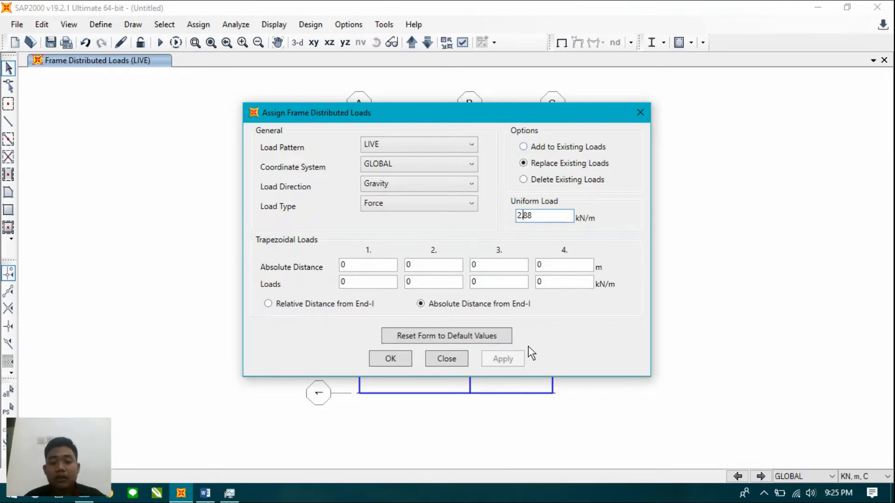
pyautogui.click(401, 358)
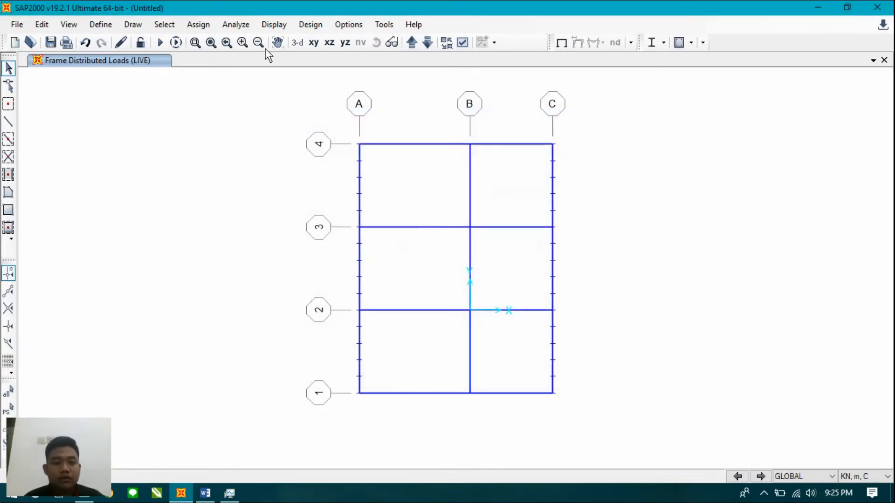
pyautogui.click(198, 24)
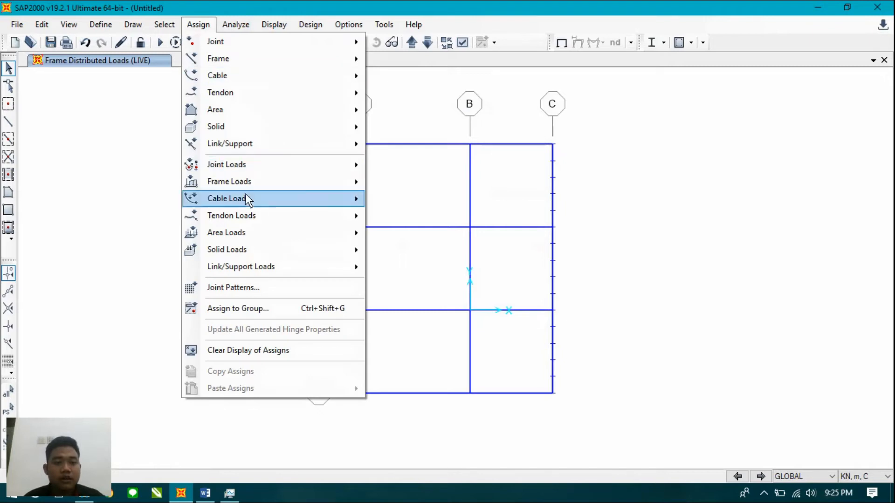
pyautogui.moveTo(316, 184)
pyautogui.click(445, 223)
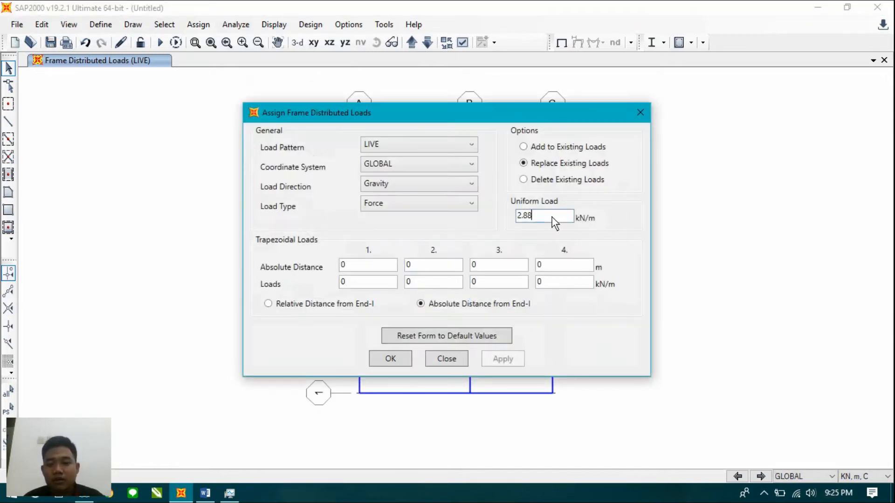
pyautogui.click(398, 359)
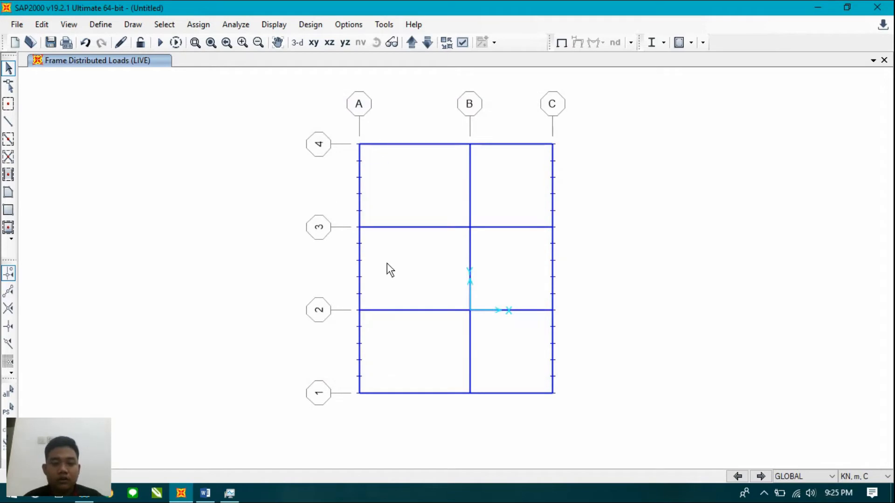
# Assign a 2.88 kN/m LIVE distributed load to the exterior roof beams along grids A and C and spans B–C on grids 1 and 4.
pyautogui.moveTo(592, 275); pyautogui.dragTo(540, 265)
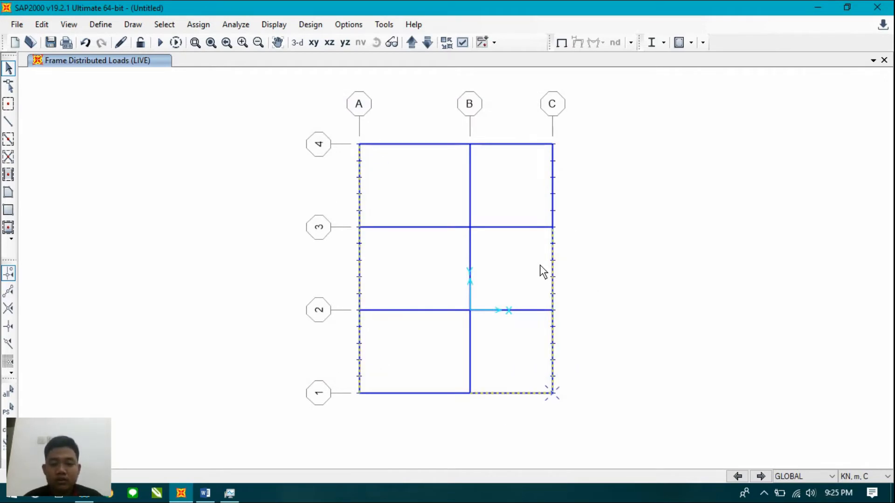
pyautogui.moveTo(515, 111); pyautogui.dragTo(475, 164)
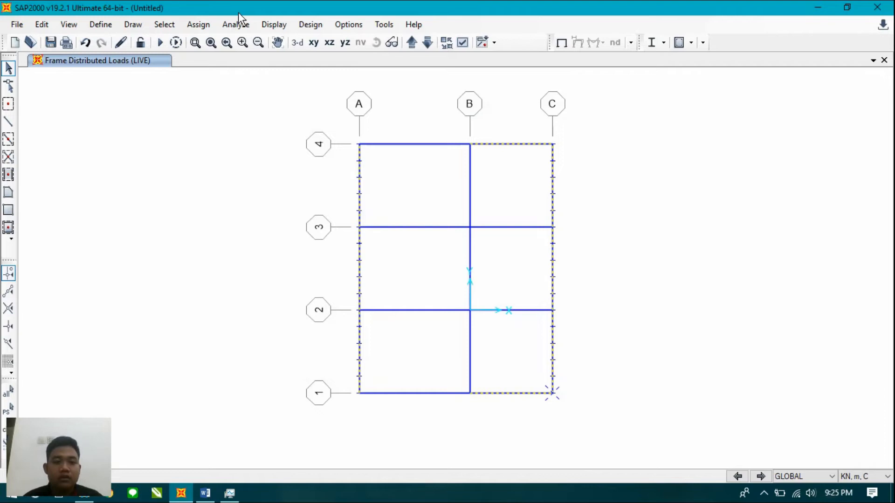
pyautogui.click(190, 26)
pyautogui.moveTo(264, 181)
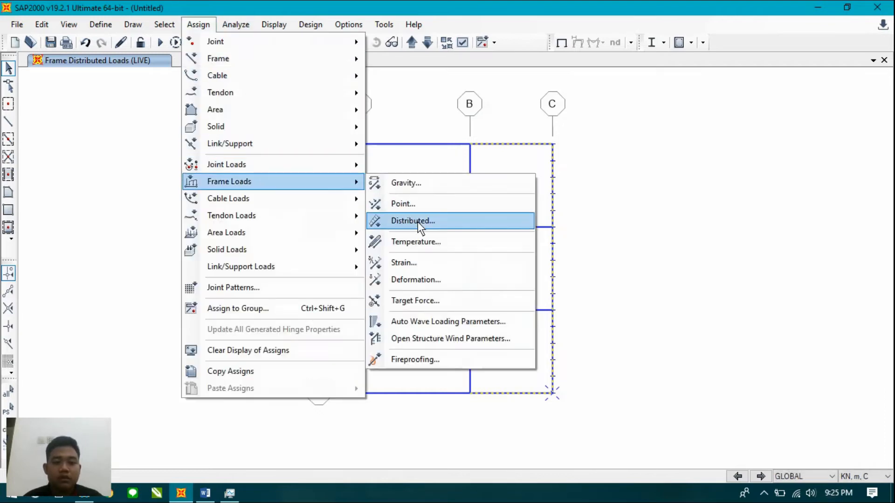
pyautogui.click(418, 222)
pyautogui.click(487, 361)
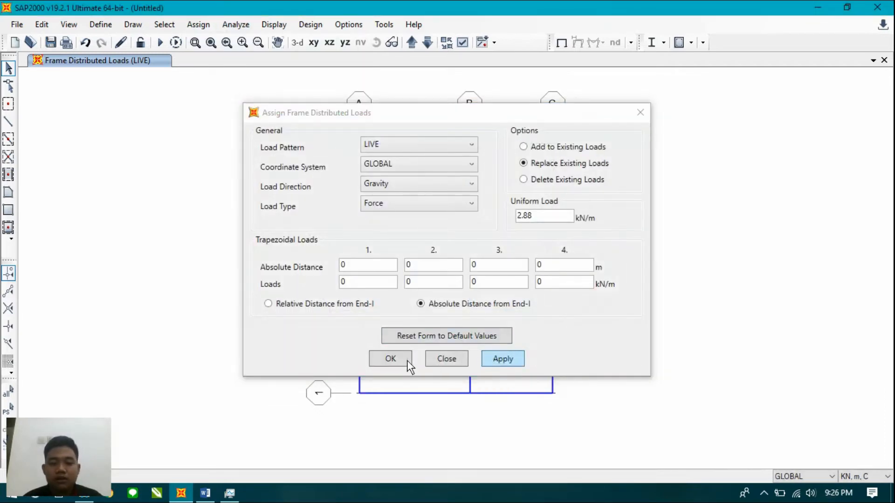
pyautogui.press('Escape')
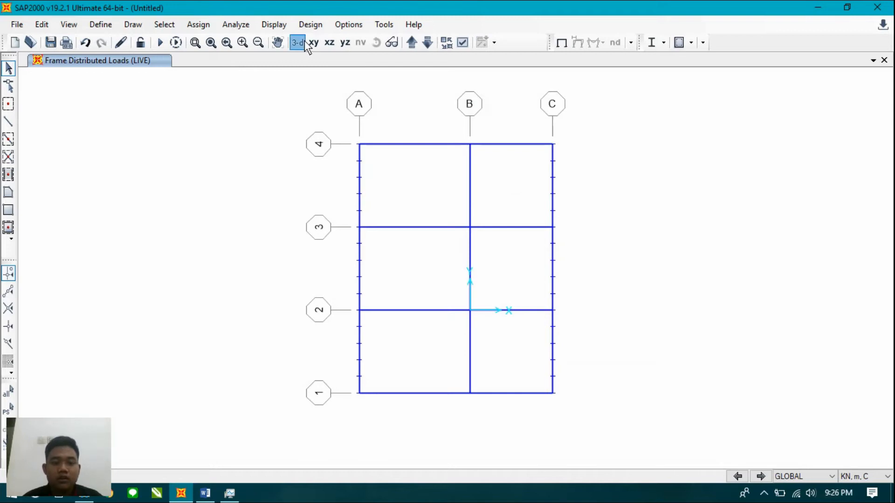
pyautogui.click(299, 42)
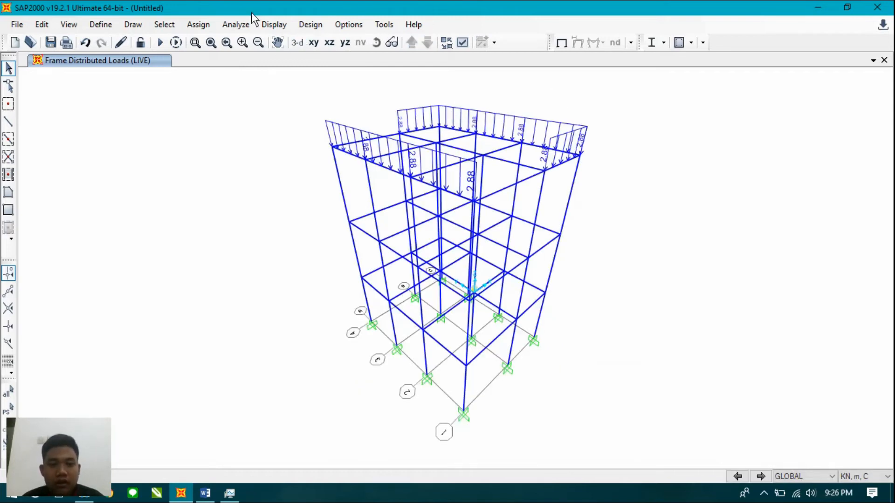
pyautogui.click(198, 26)
pyautogui.click(207, 26)
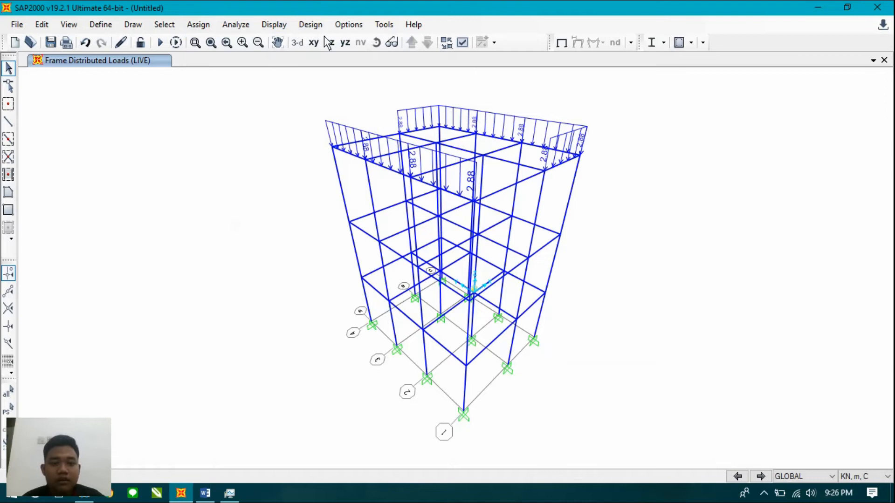
# Assign the 3.84 kN/m LIVE distributed load listed in Soal.docx to the exterior roof beams between A and B on grids 1 and 4.
pyautogui.click(314, 43)
pyautogui.click(443, 144)
pyautogui.moveTo(407, 368); pyautogui.dragTo(374, 421)
pyautogui.click(198, 24)
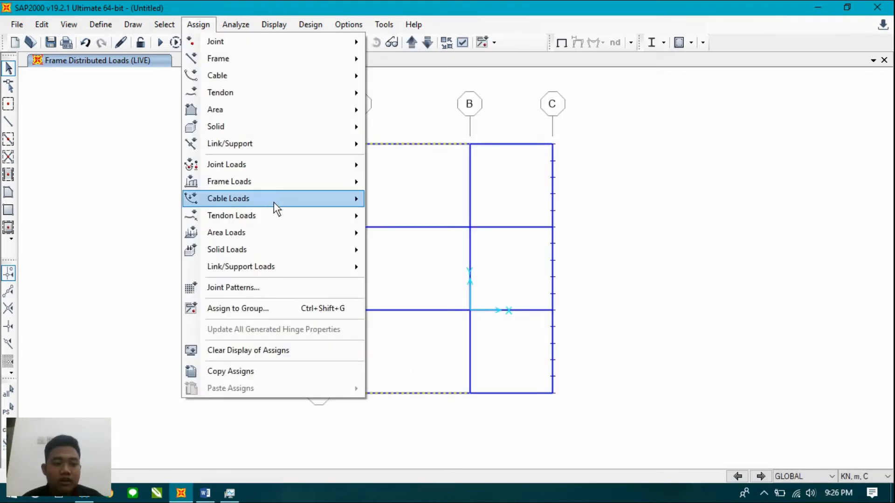
pyautogui.moveTo(289, 198)
pyautogui.moveTo(326, 181)
pyautogui.click(465, 223)
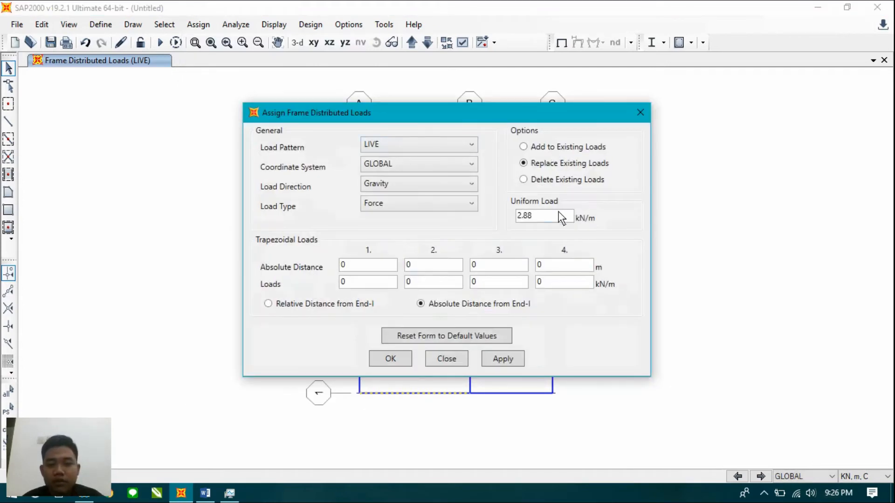
pyautogui.hotkey('alt', 'Tab')
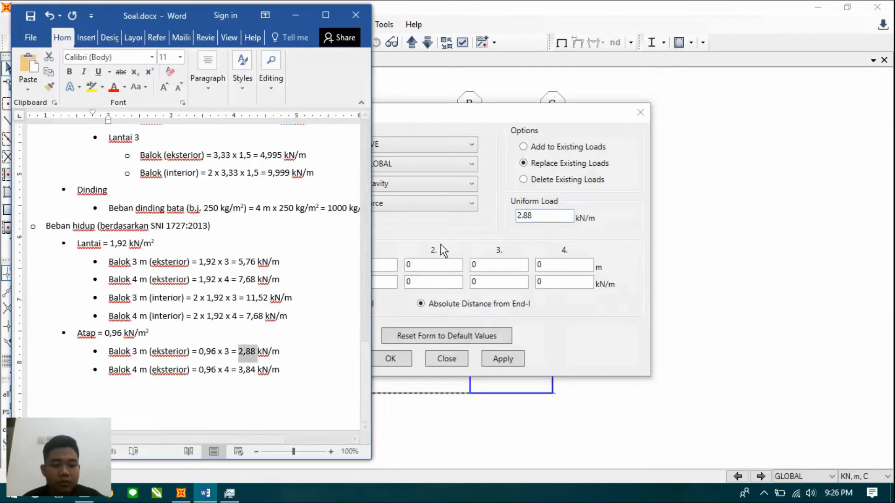
pyautogui.click(532, 216)
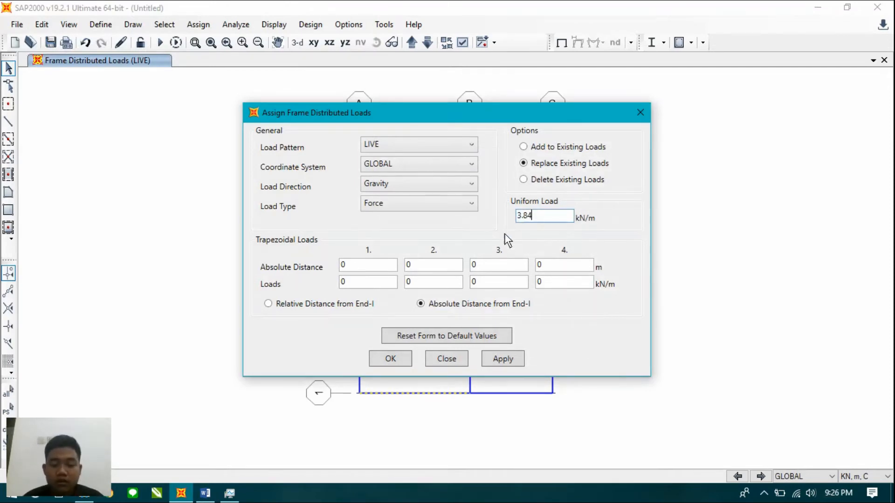
pyautogui.click(505, 361)
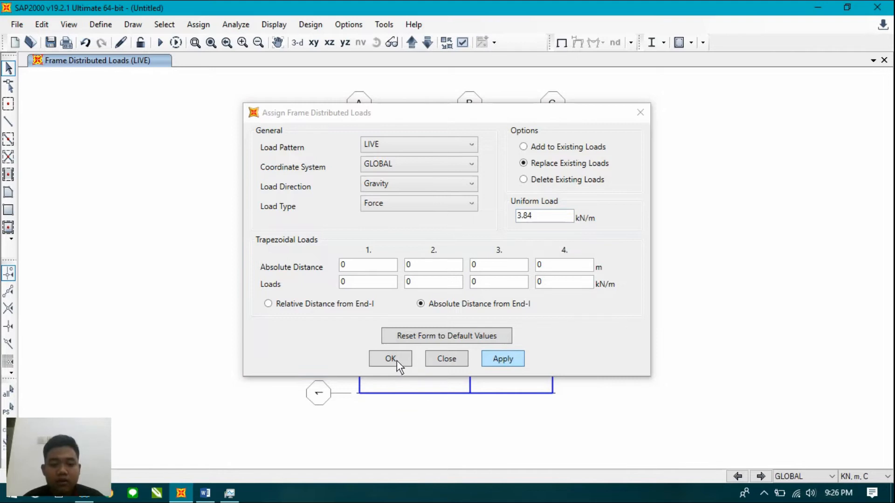
pyautogui.click(395, 359)
pyautogui.click(300, 42)
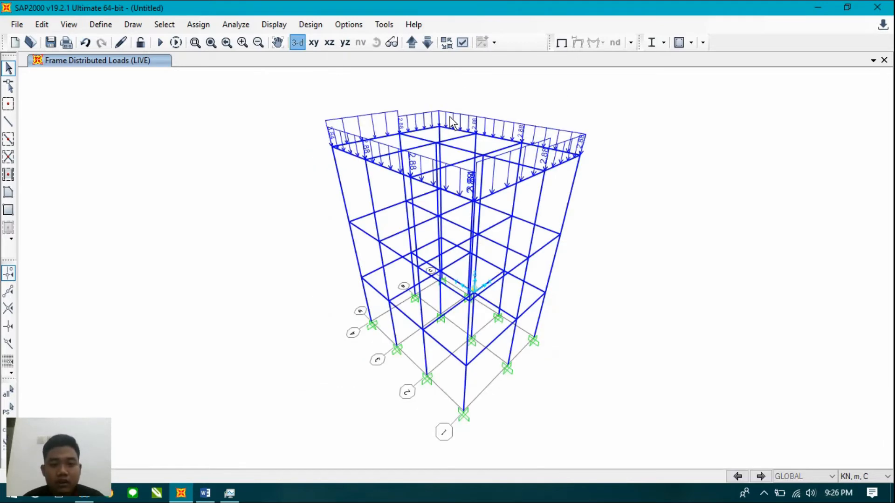
# Check the roof loads in Soal.docx, then assign a 7.68 kN/m LIVE distributed load to the roof beams between A and B on grids 2 and 3.
pyautogui.hotkey('alt', 'Tab')
pyautogui.hotkey('alt', 'Tab')
pyautogui.hotkey('alt', 'Tab')
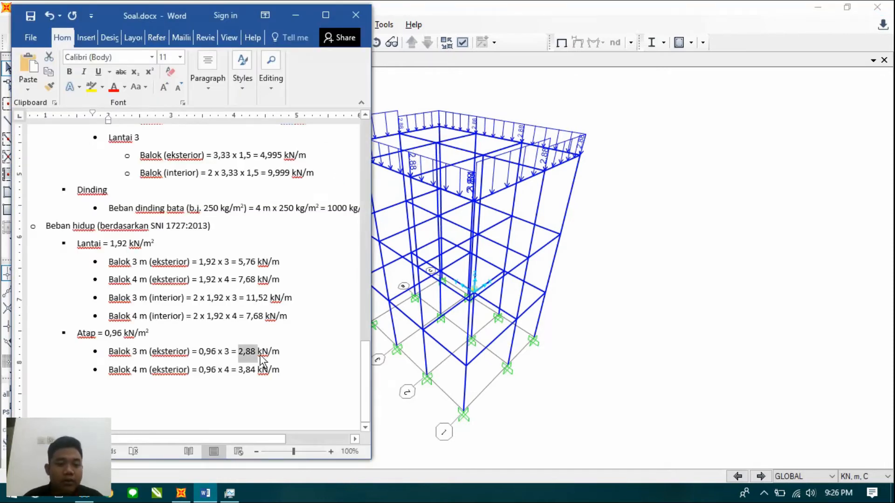
pyautogui.hotkey('alt', 'Tab')
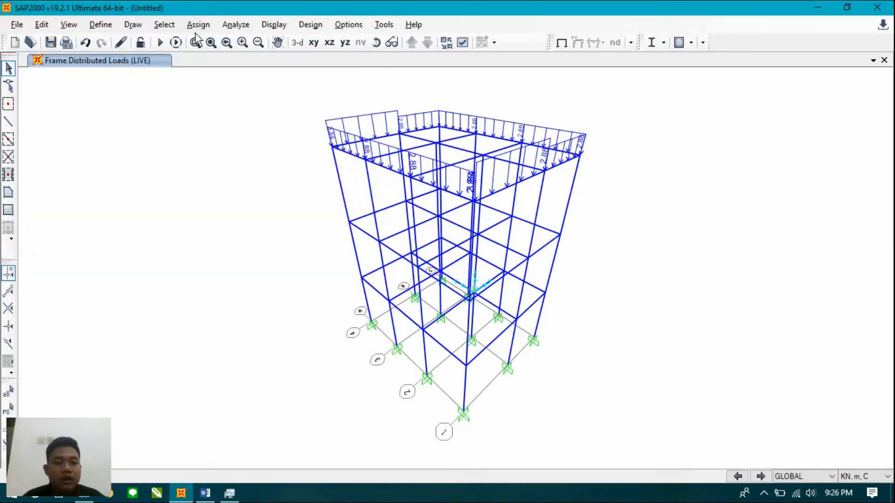
pyautogui.moveTo(420, 201); pyautogui.dragTo(385, 327)
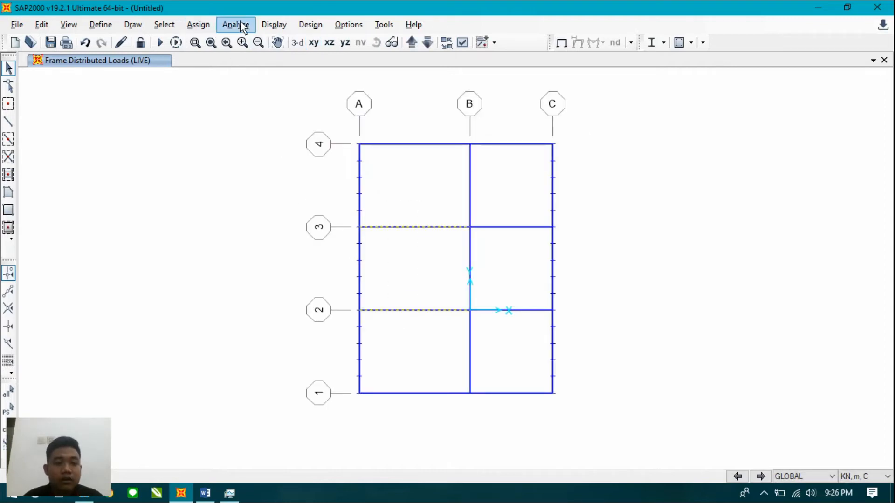
pyautogui.click(198, 24)
pyautogui.moveTo(269, 188)
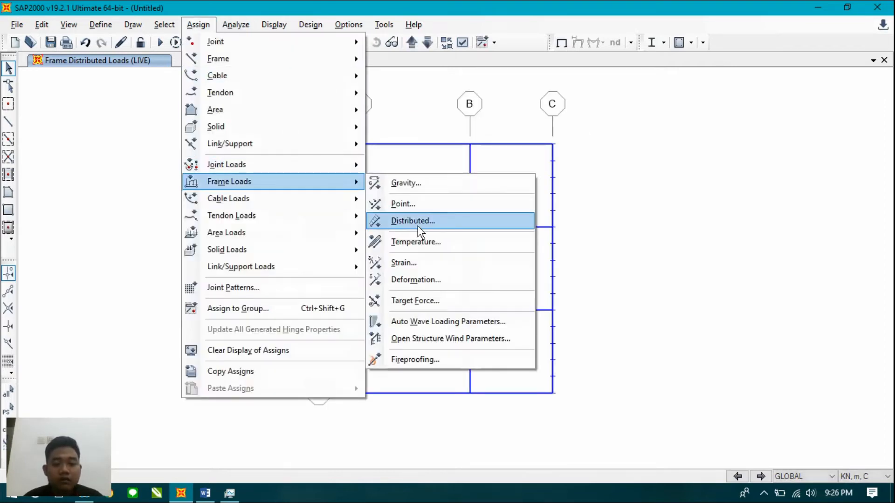
pyautogui.click(423, 219)
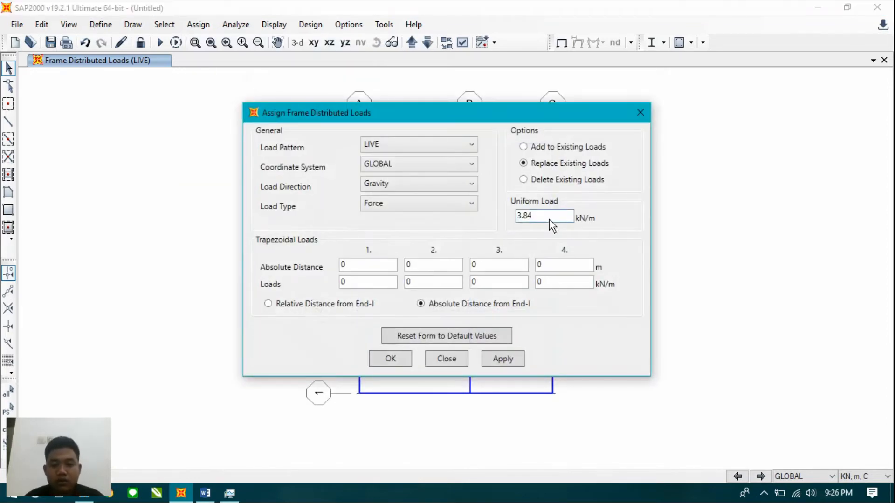
pyautogui.hotkey('alt', 'Tab')
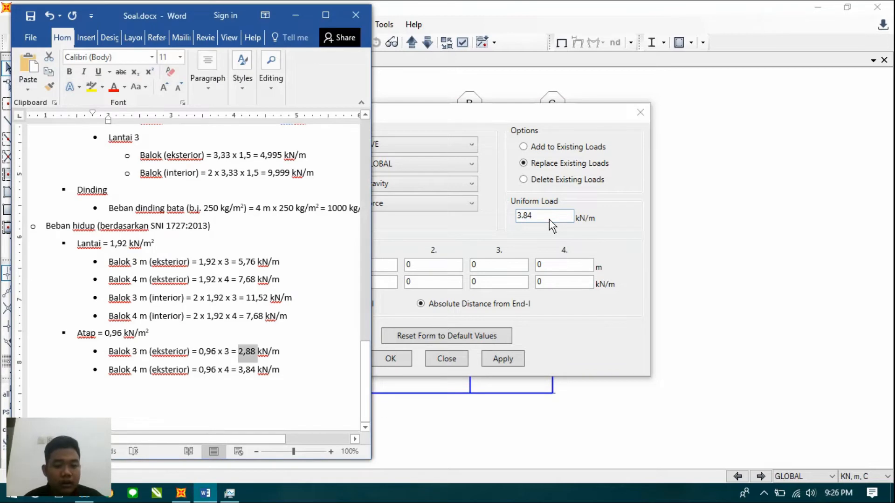
pyautogui.hotkey('alt', 'Tab')
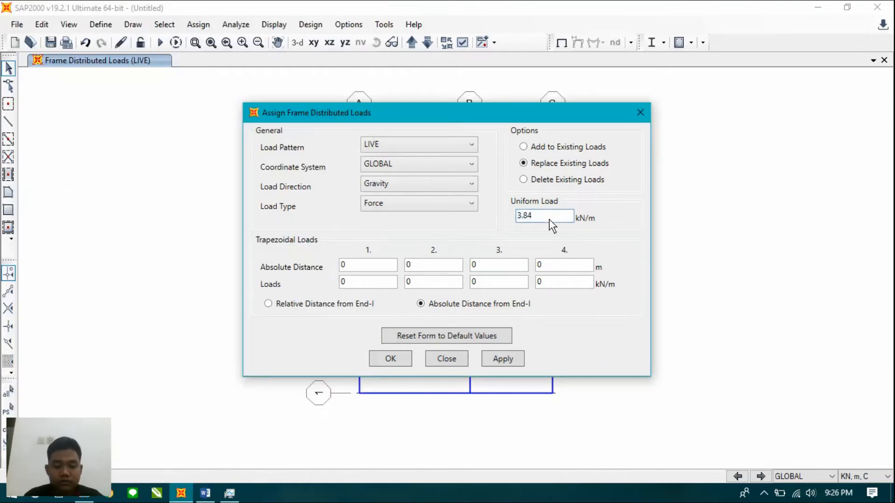
pyautogui.write('*2')
pyautogui.press('Return')
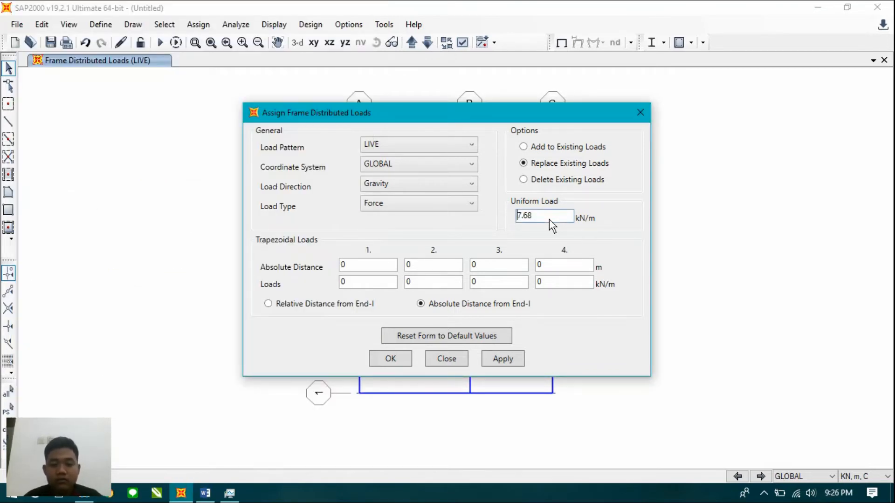
pyautogui.click(503, 359)
pyautogui.click(396, 360)
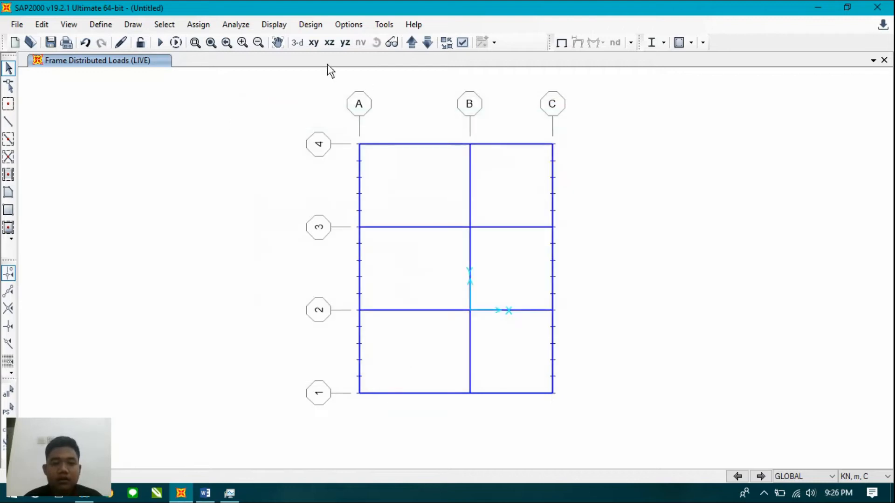
# Review the live loads on the roof beams in 3D and compare them with the roof values in Soal.docx.
pyautogui.click(298, 42)
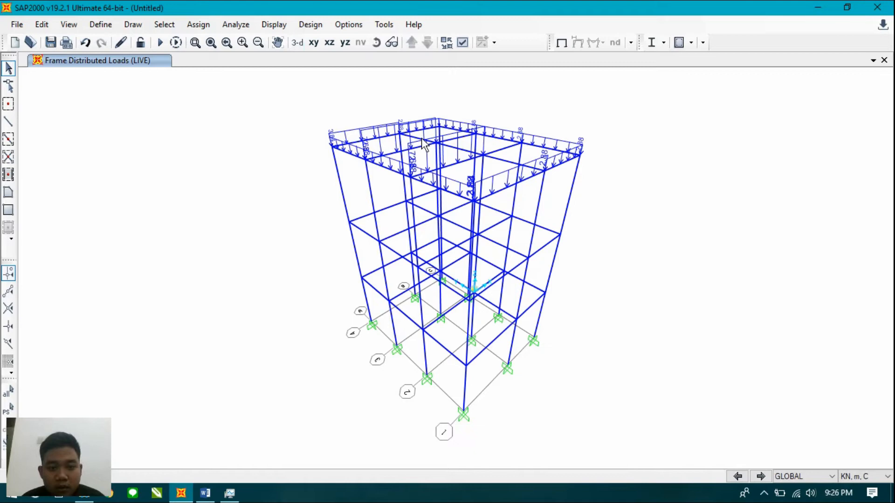
pyautogui.scroll(3, 411, 151)
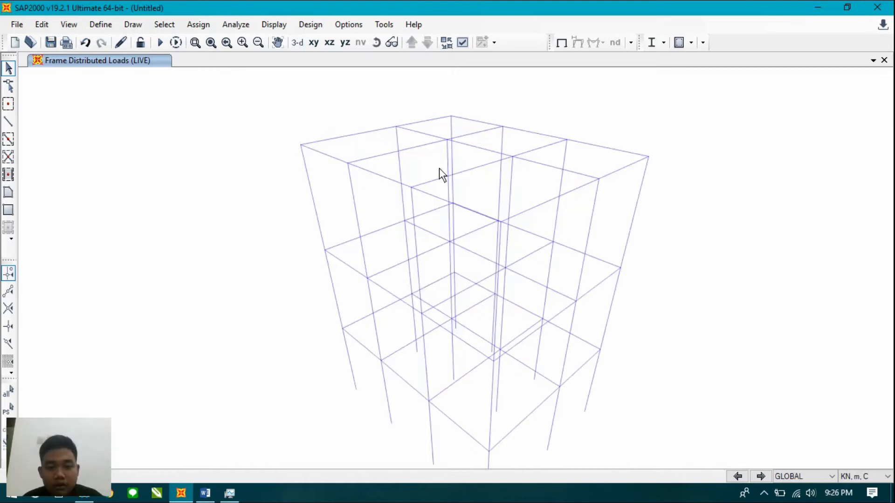
pyautogui.scroll(2, 435, 173)
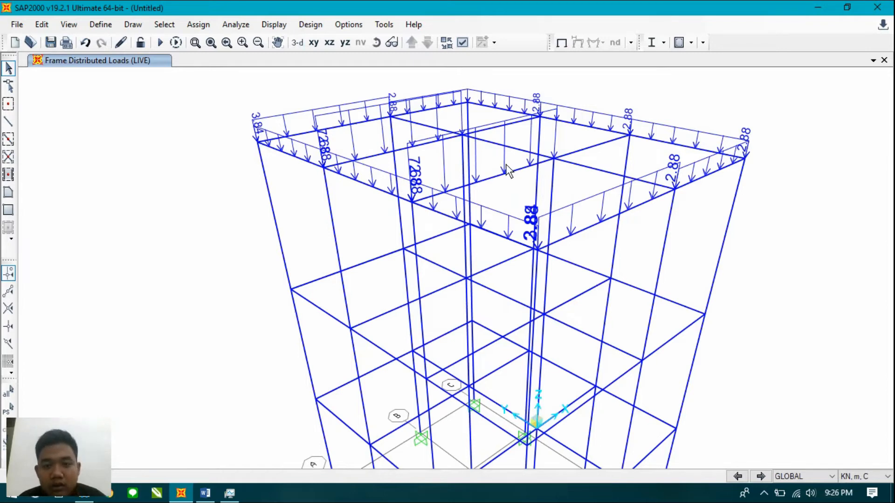
pyautogui.hotkey('alt', 'Tab')
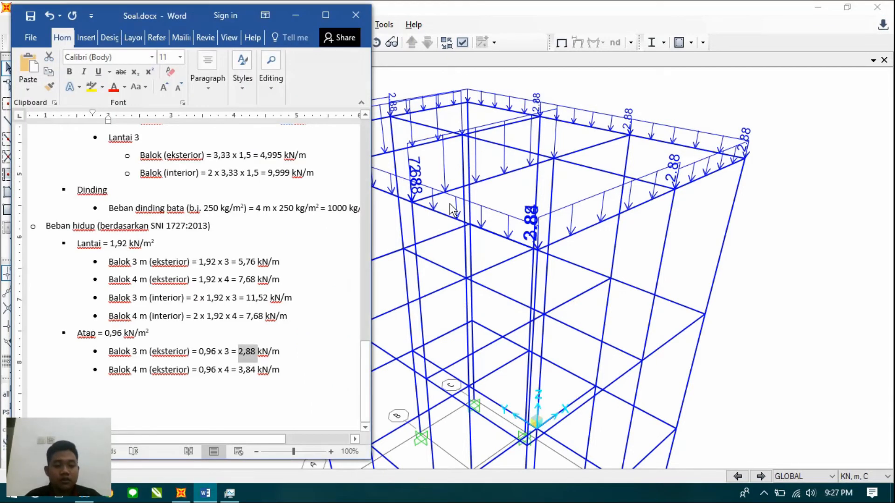
pyautogui.hotkey('alt', 'Tab')
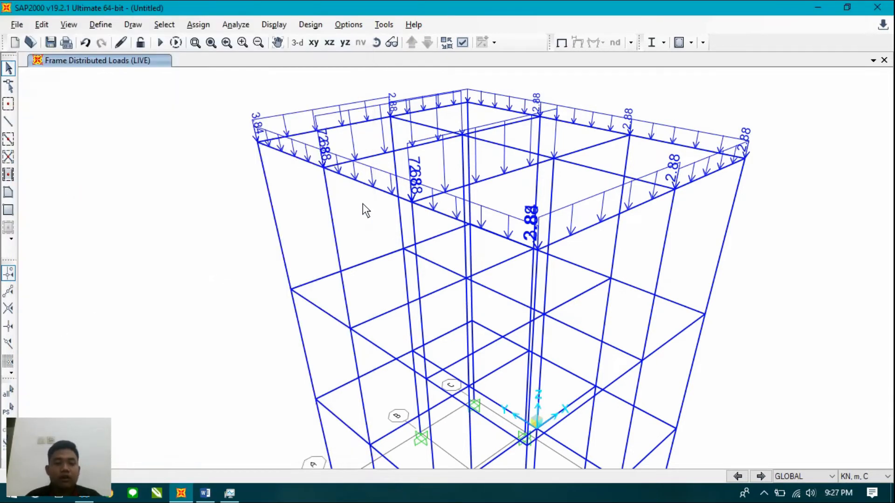
# Assign a 5.76 kN/m (2*2.88) LIVE distributed load to the interior roof beams along grid B and between B and C on grids 2 and 3.
pyautogui.click(314, 42)
pyautogui.click(470, 189)
pyautogui.click(519, 227)
pyautogui.click(509, 310)
pyautogui.click(469, 270)
pyautogui.click(469, 350)
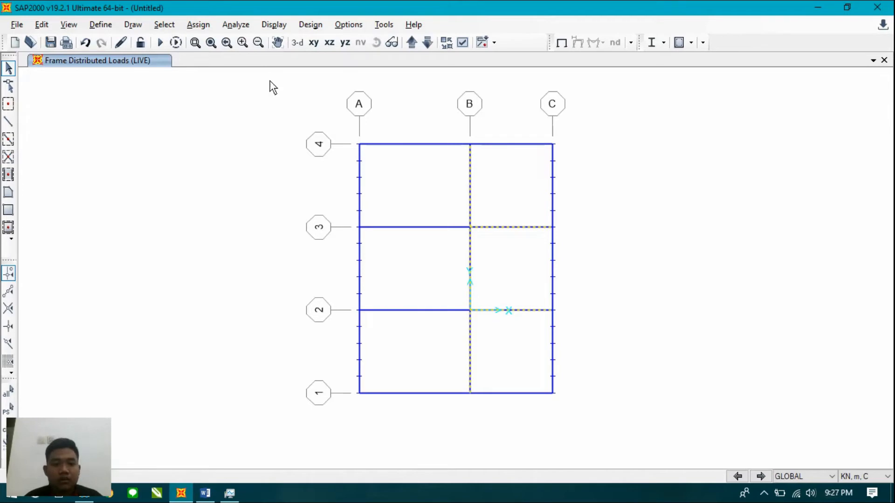
pyautogui.click(198, 24)
pyautogui.click(242, 182)
pyautogui.click(420, 221)
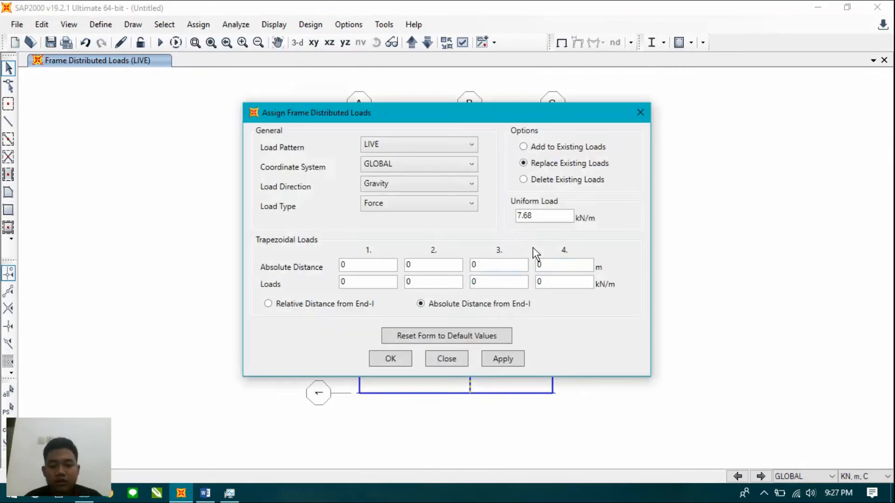
pyautogui.hotkey('alt', 'Tab')
pyautogui.hotkey('alt', 'Tab')
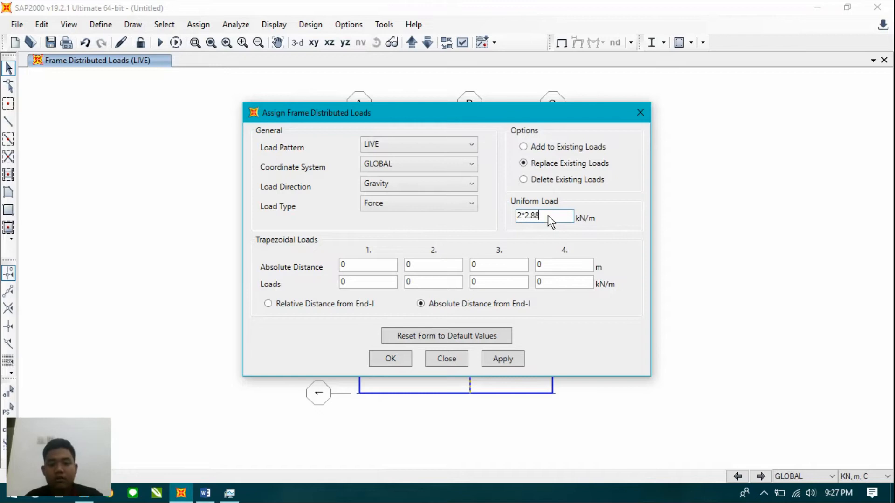
pyautogui.press('Return')
pyautogui.click(514, 354)
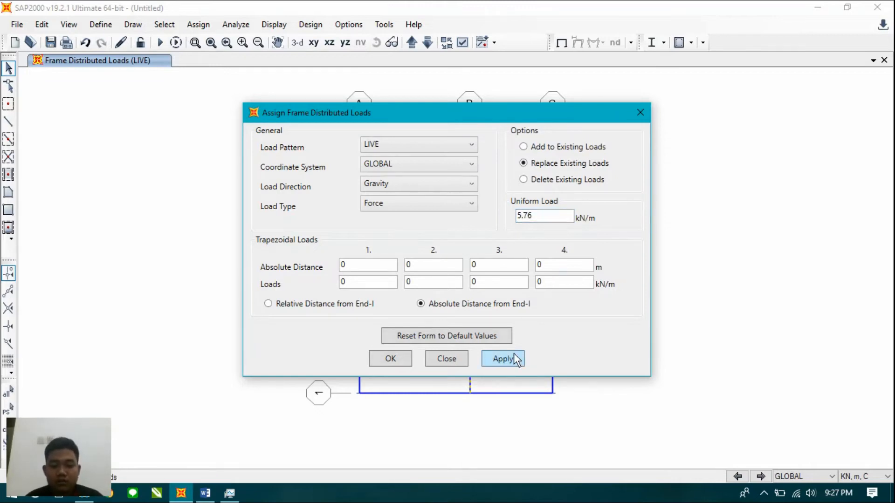
pyautogui.click(401, 360)
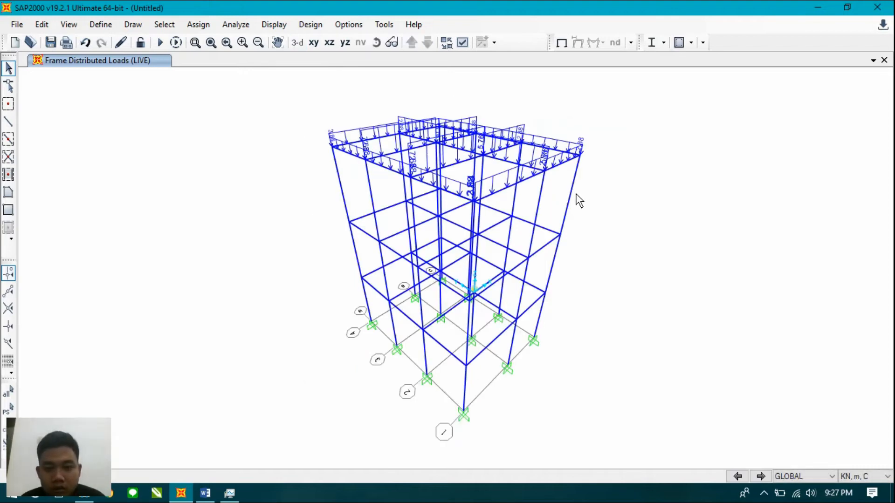
# Assign a 7.86 kN/m LIVE distributed load to the beams between A and B on grids 2 and 3 on both floors below the roof.
pyautogui.hotkey('alt', 'Tab')
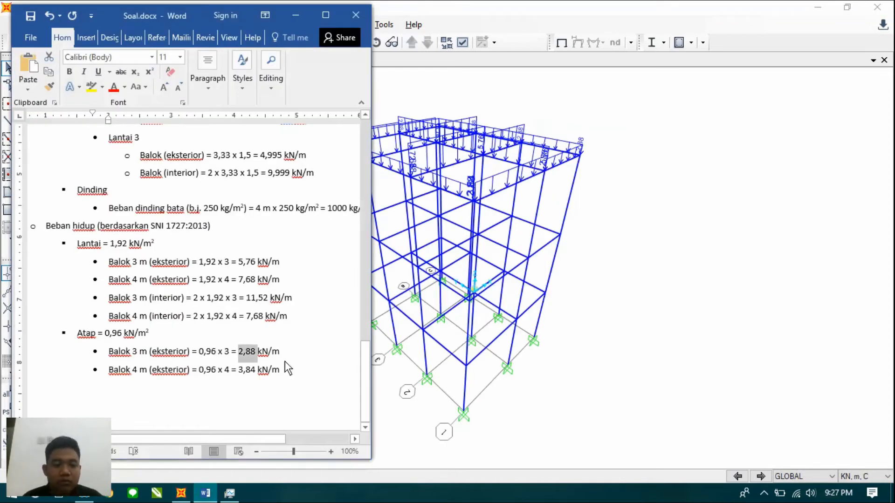
pyautogui.hotkey('alt', 'Tab')
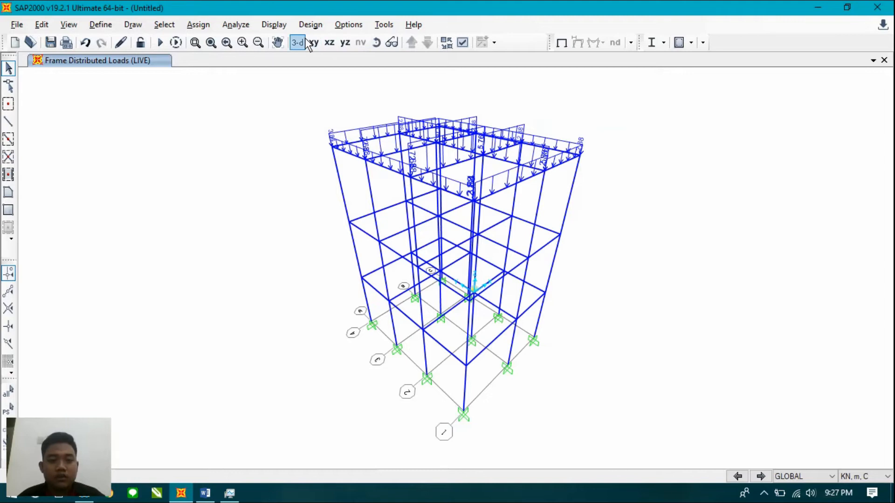
pyautogui.click(319, 44)
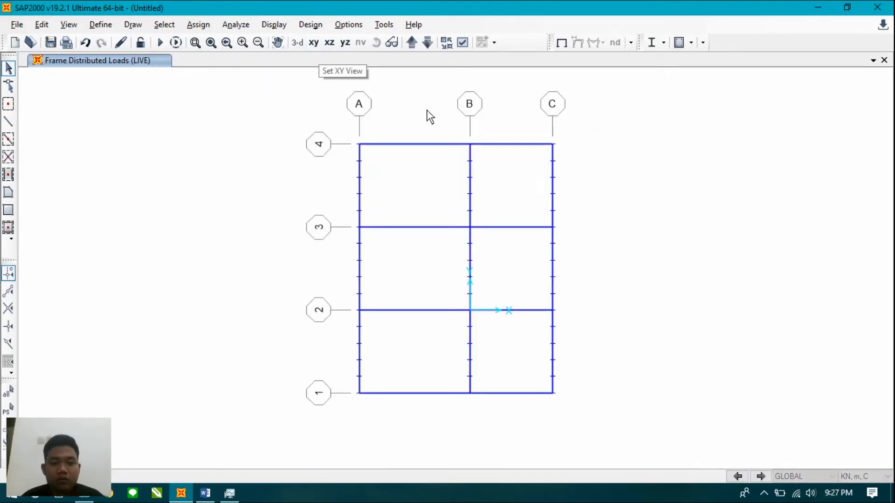
pyautogui.click(430, 43)
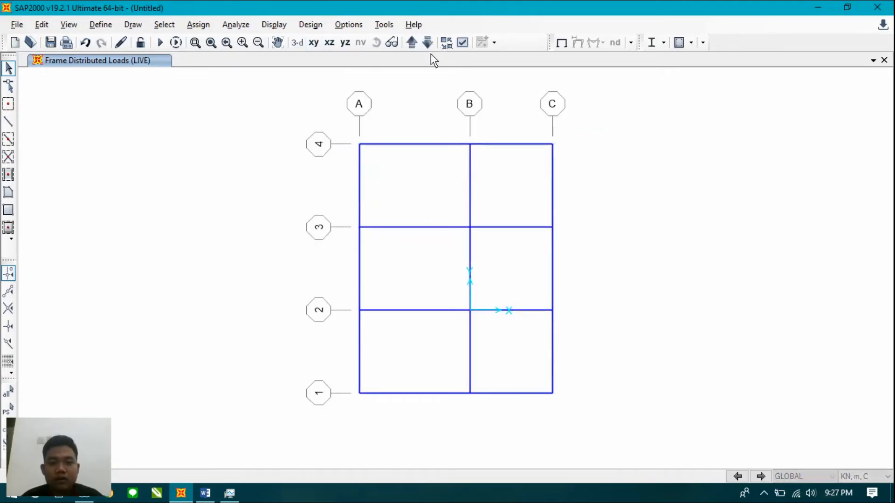
pyautogui.moveTo(435, 200); pyautogui.dragTo(393, 350)
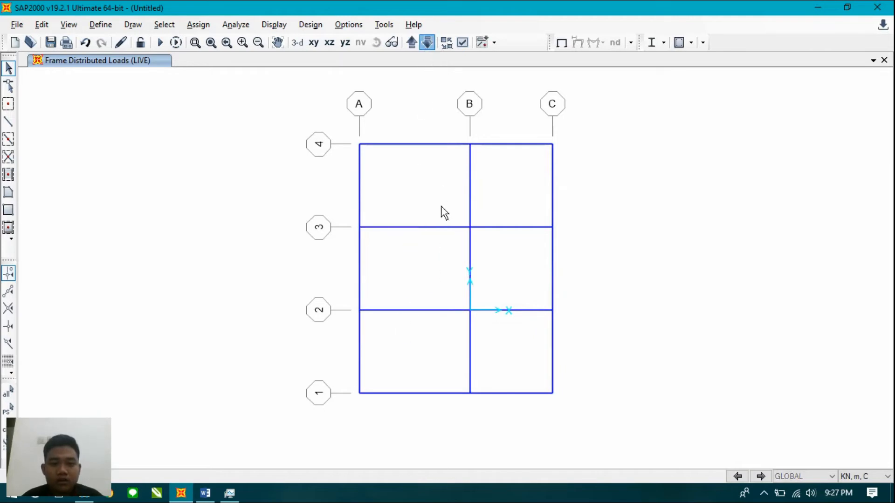
pyautogui.moveTo(441, 206); pyautogui.dragTo(402, 345)
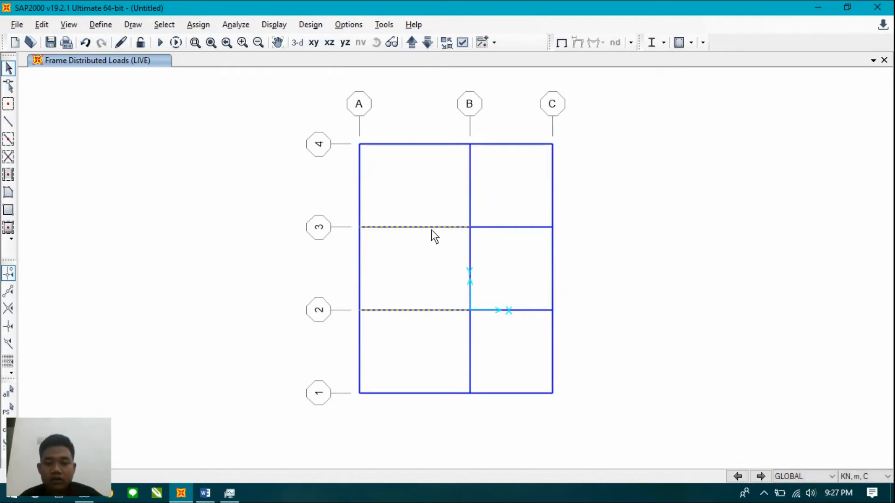
pyautogui.hotkey('alt', 'Tab')
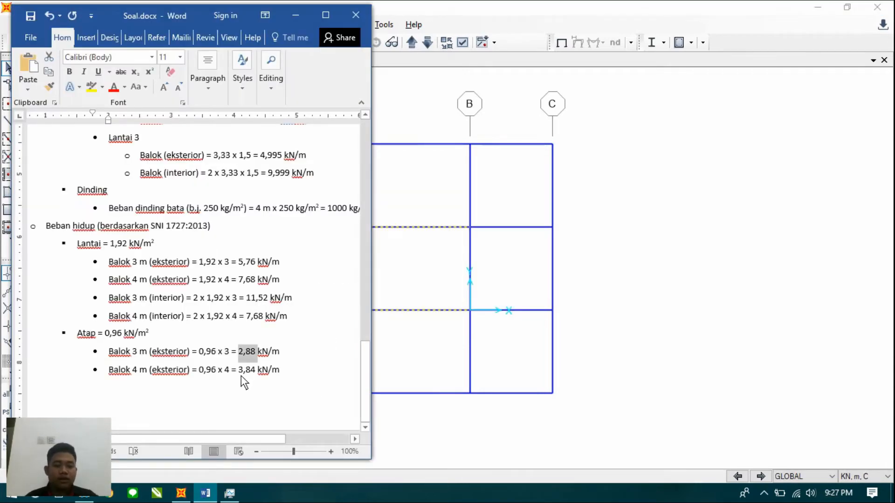
pyautogui.hotkey('alt', 'Tab')
pyautogui.click(208, 25)
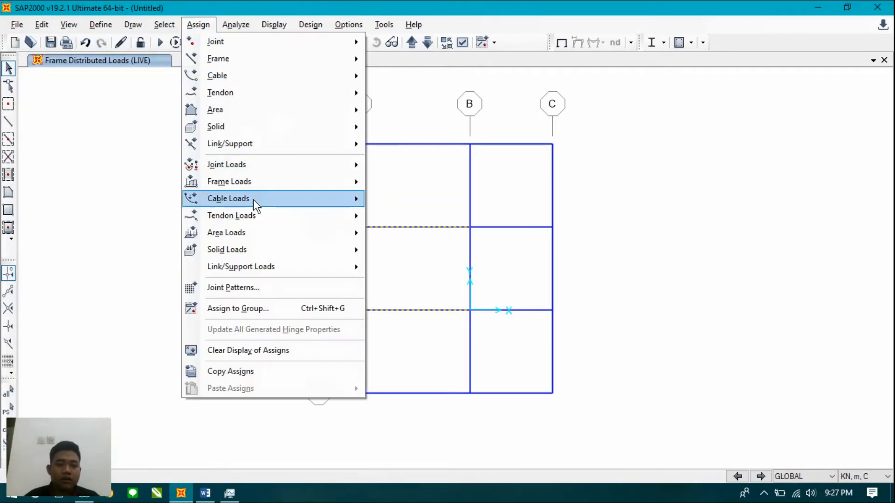
pyautogui.moveTo(264, 182)
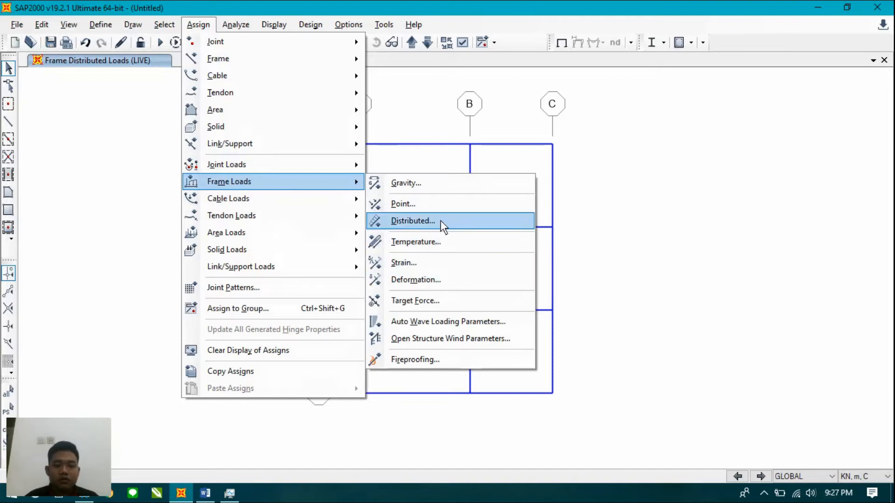
pyautogui.click(440, 221)
pyautogui.hotkey('alt', 'Tab')
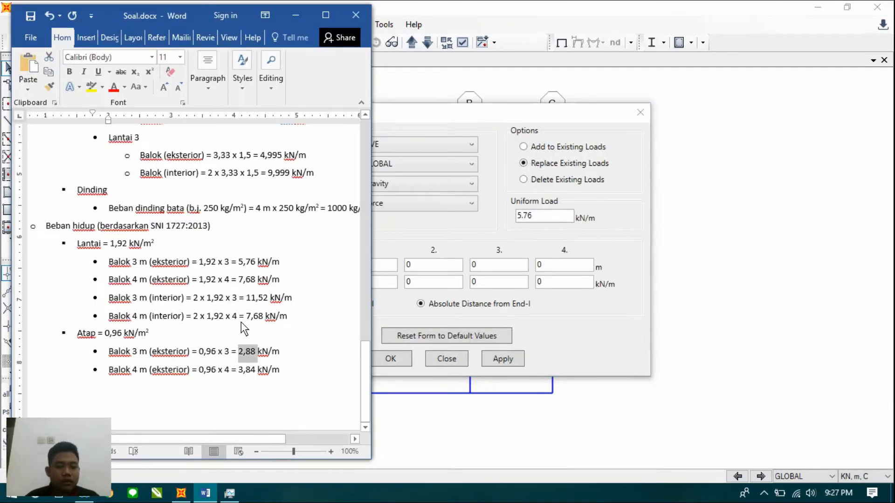
pyautogui.hotkey('alt', 'Tab')
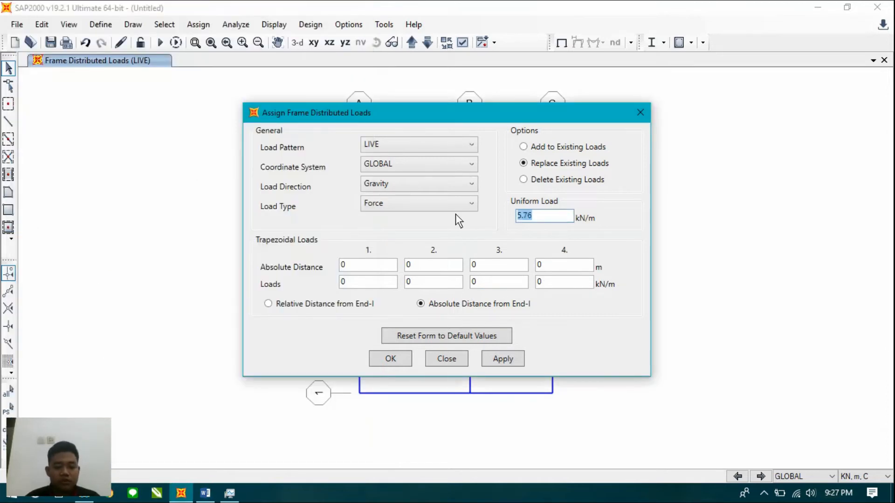
pyautogui.write('7.')
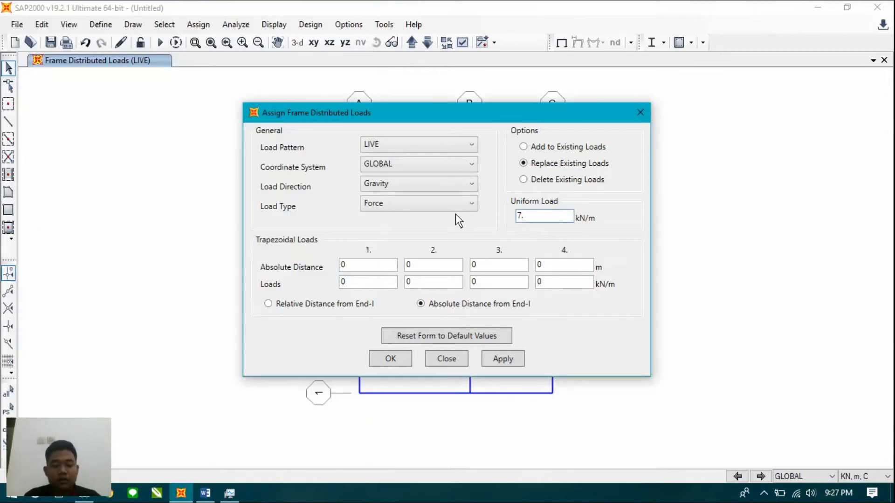
pyautogui.write('86')
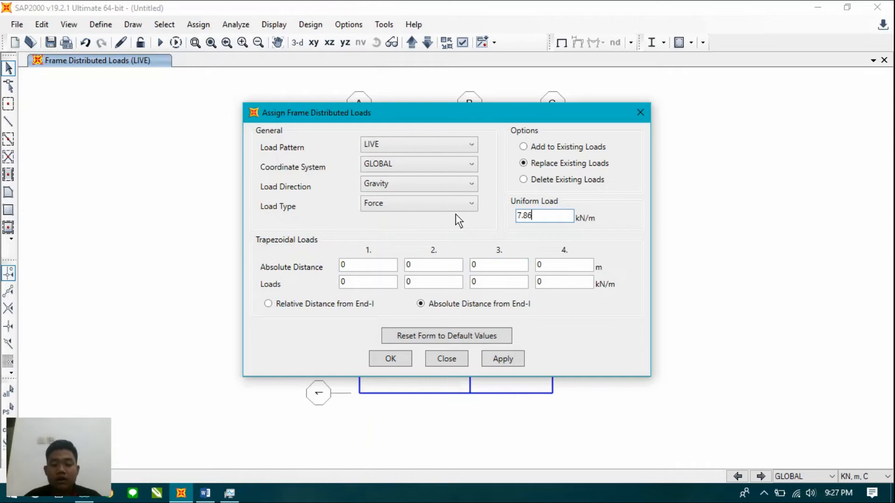
pyautogui.click(507, 358)
pyautogui.click(395, 360)
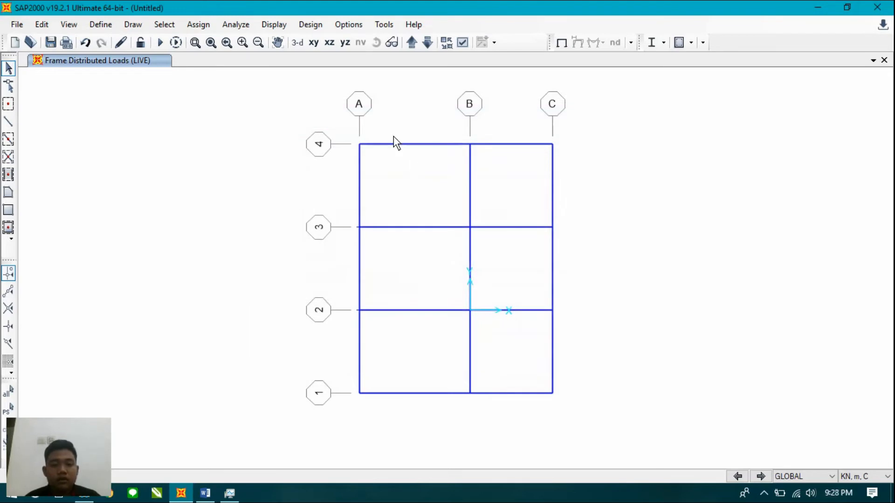
# Select the beams between A and B on grids 1 and 4 on both floors below the roof and open the frame distributed load form.
pyautogui.click(298, 42)
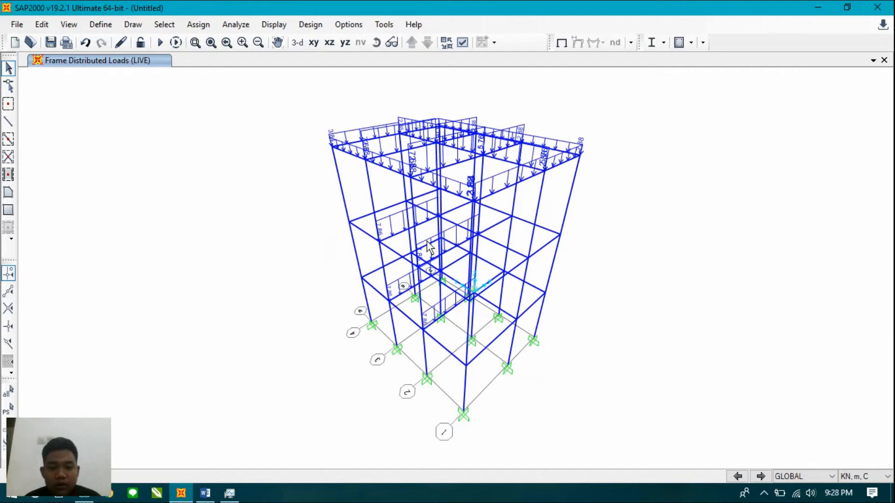
pyautogui.click(314, 42)
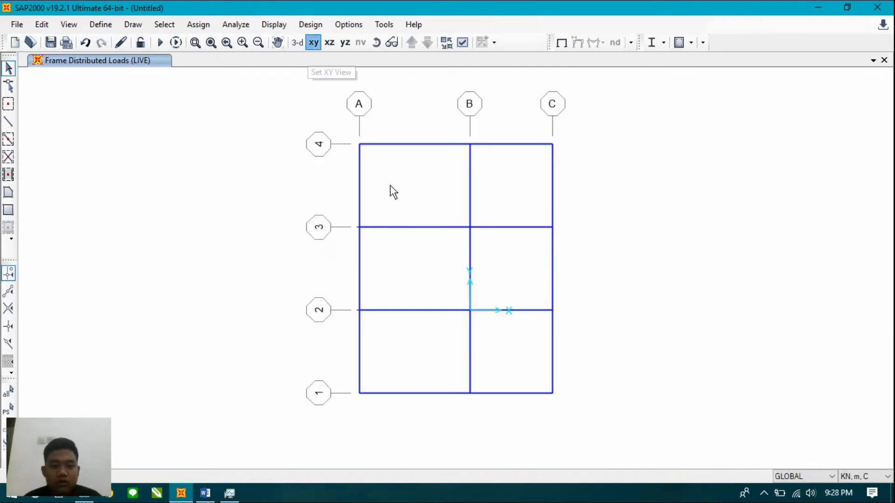
pyautogui.click(425, 144)
pyautogui.click(387, 393)
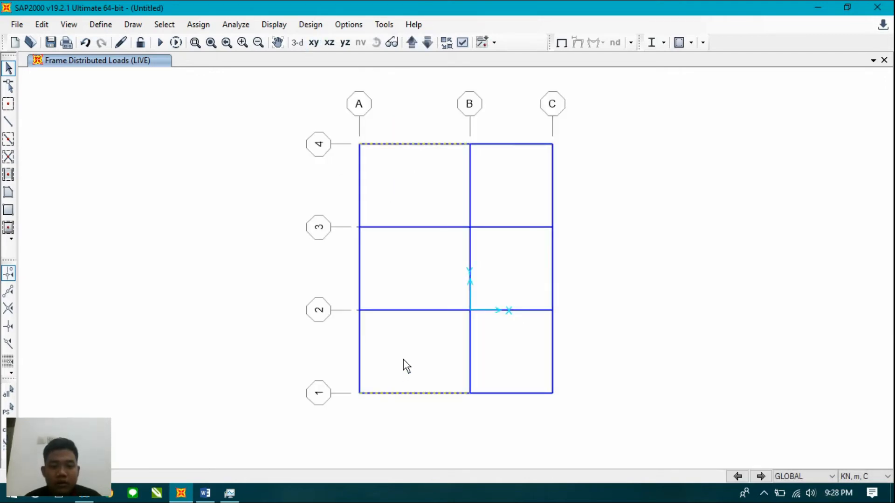
pyautogui.click(429, 42)
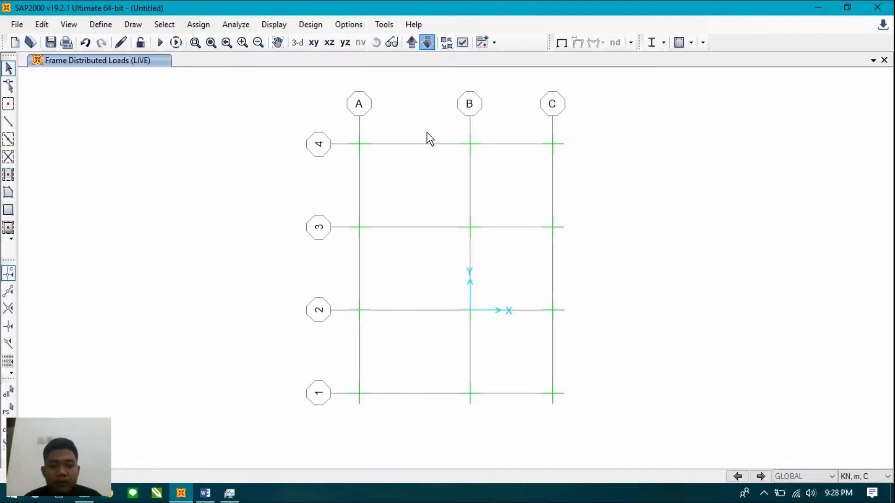
pyautogui.click(412, 42)
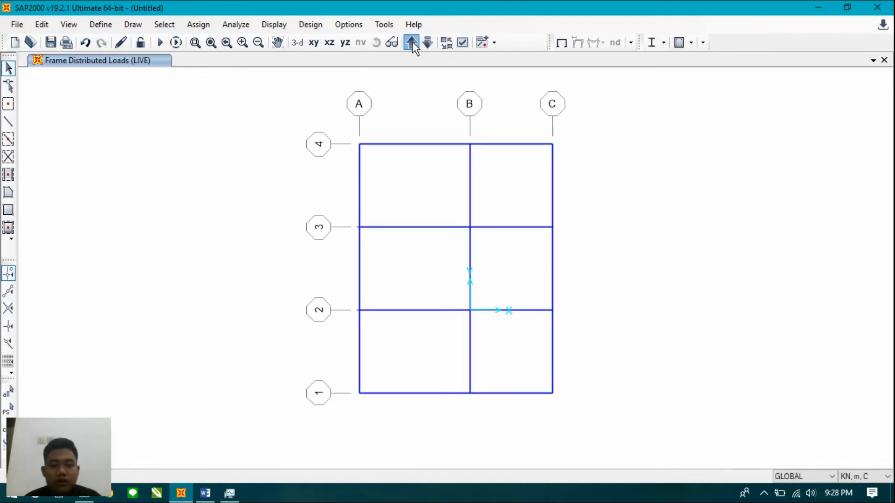
pyautogui.moveTo(412, 368); pyautogui.dragTo(382, 429)
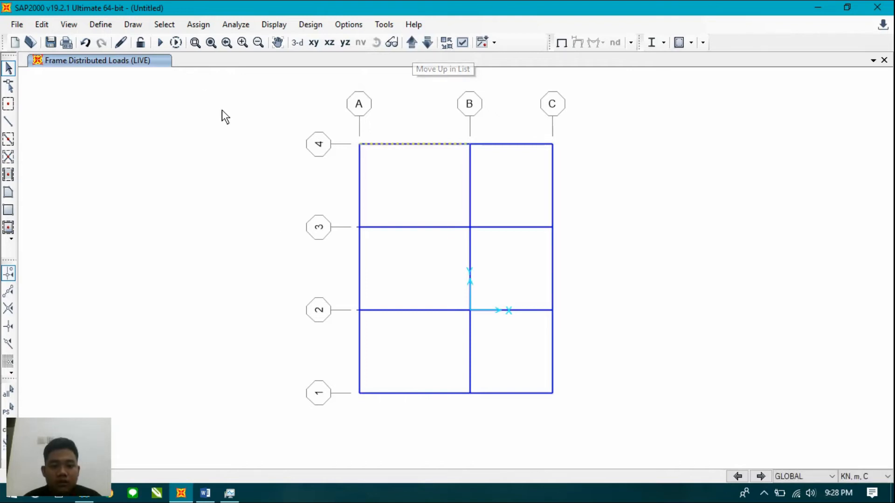
pyautogui.click(211, 30)
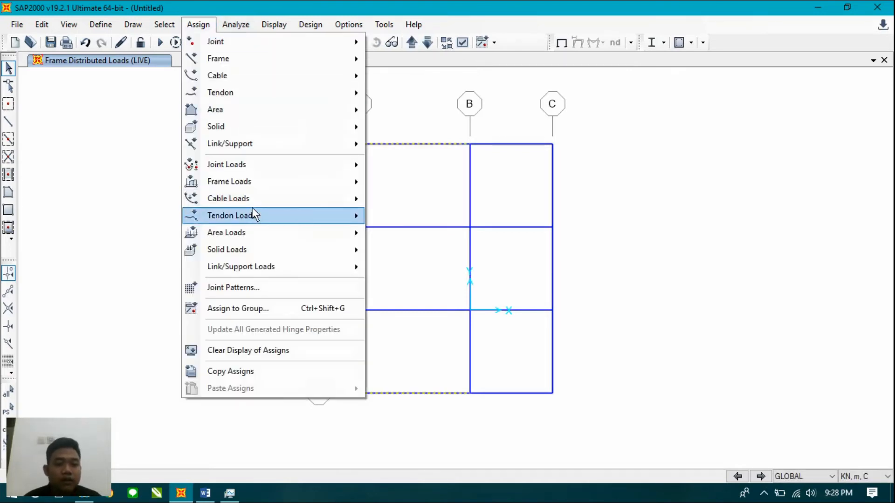
pyautogui.moveTo(275, 181)
pyautogui.click(463, 221)
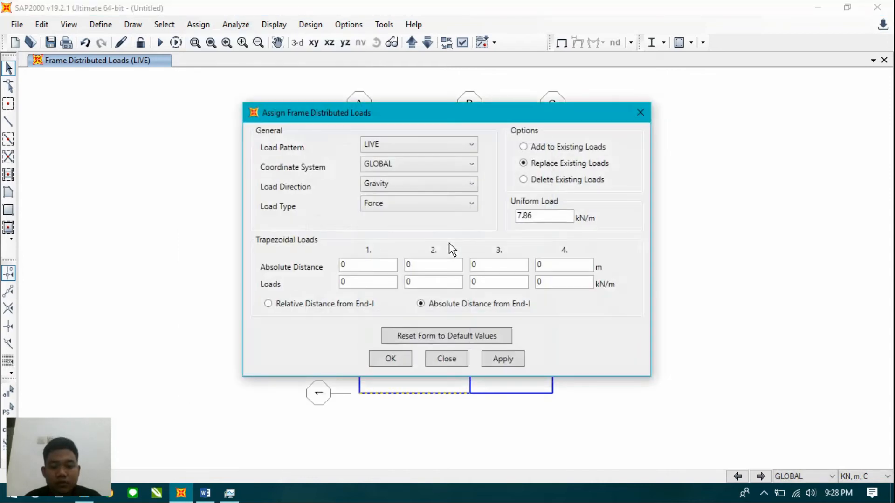
# Look up the exterior 4 m floor beam value in Soal.docx and assign a 7.68 kN/m LIVE load to the selected beams on grids 1 and 4.
pyautogui.hotkey('alt', 'Tab')
pyautogui.click(521, 221)
pyautogui.hotkey('alt', 'Tab')
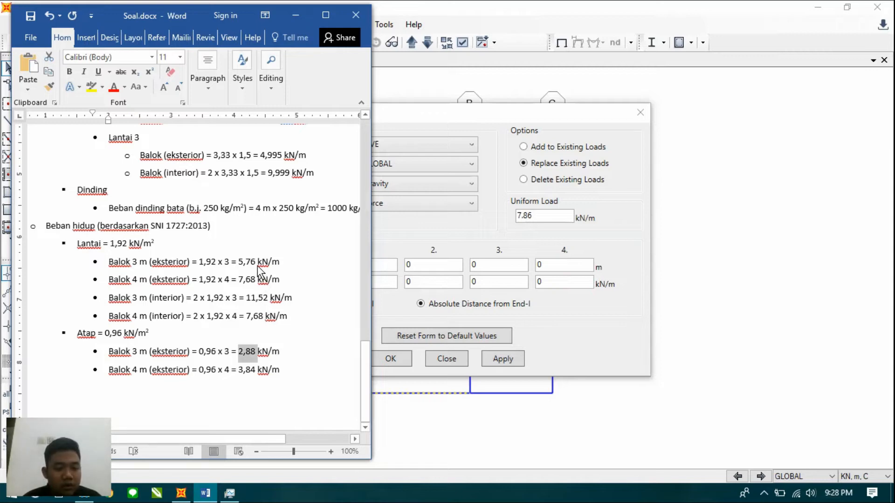
pyautogui.click(254, 299)
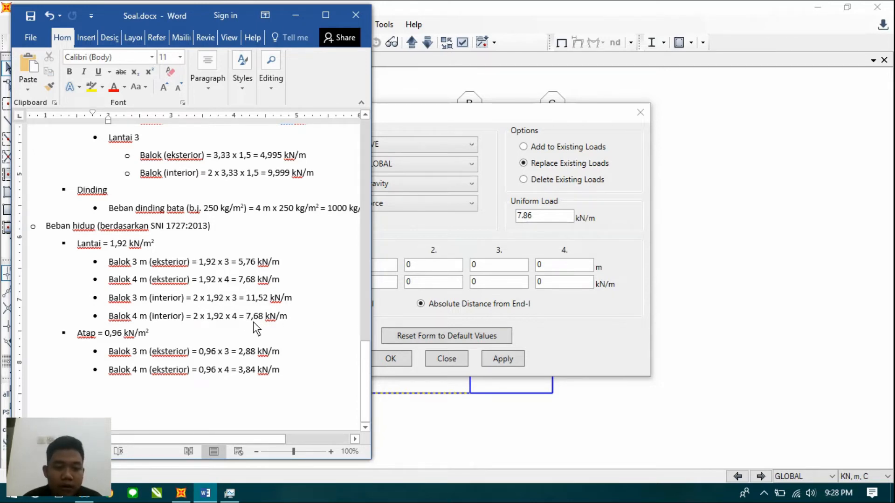
pyautogui.click(246, 317)
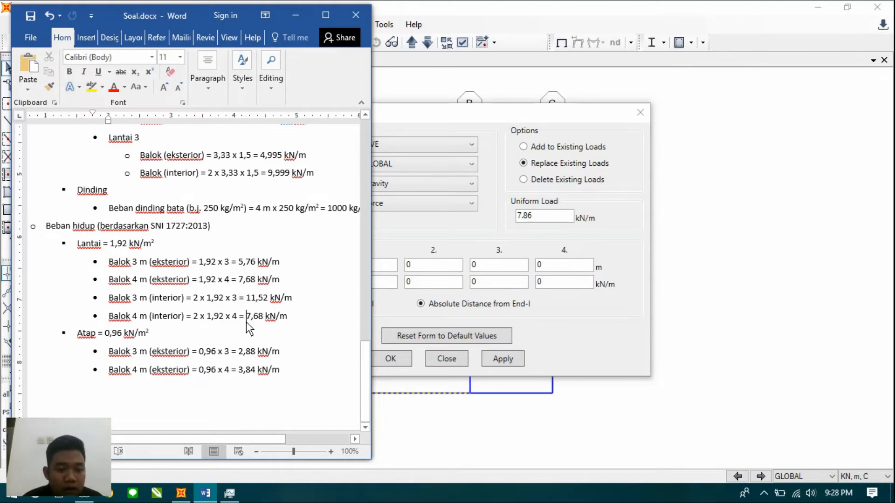
pyautogui.doubleClick(530, 217)
pyautogui.click(531, 217)
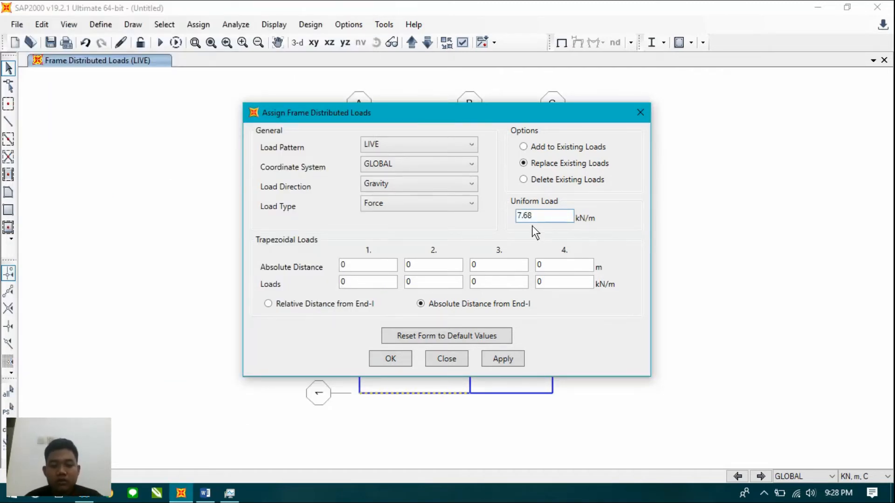
pyautogui.click(503, 359)
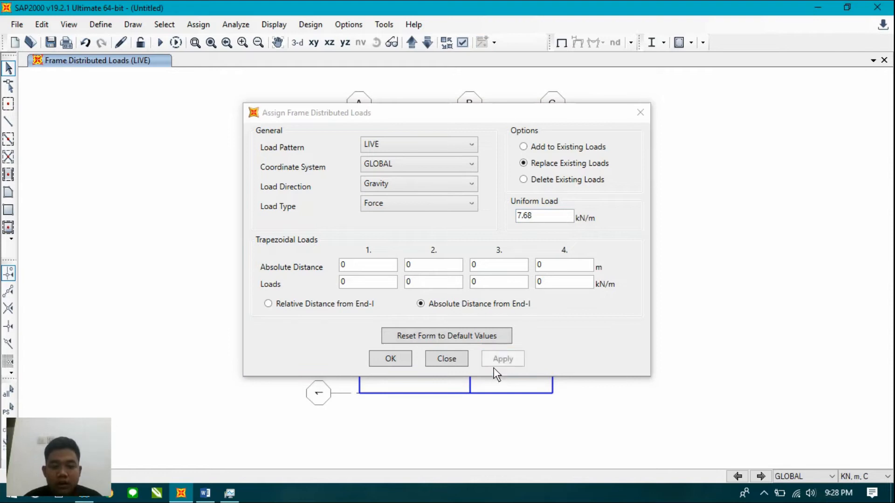
pyautogui.click(386, 360)
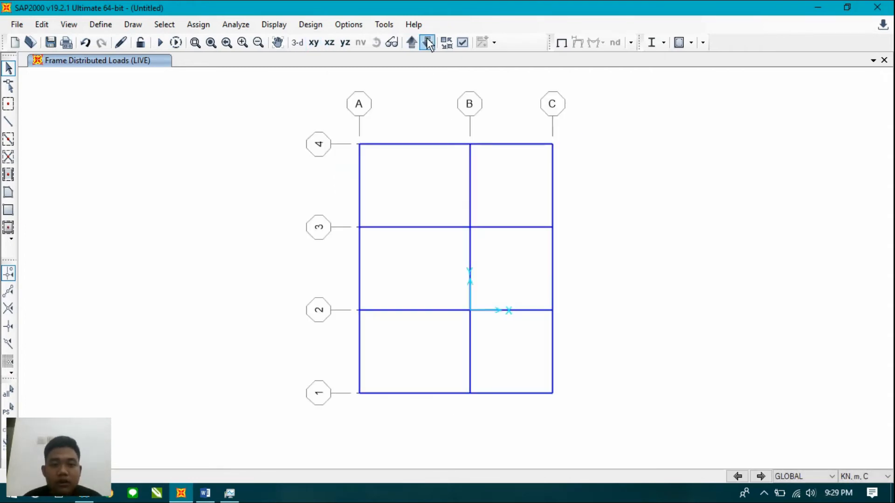
# Assign a 15.36 kN/m LIVE load to the A–B beams on grids 2 and 3 on both floors below the roof, and check against Soal.docx.
pyautogui.click(414, 43)
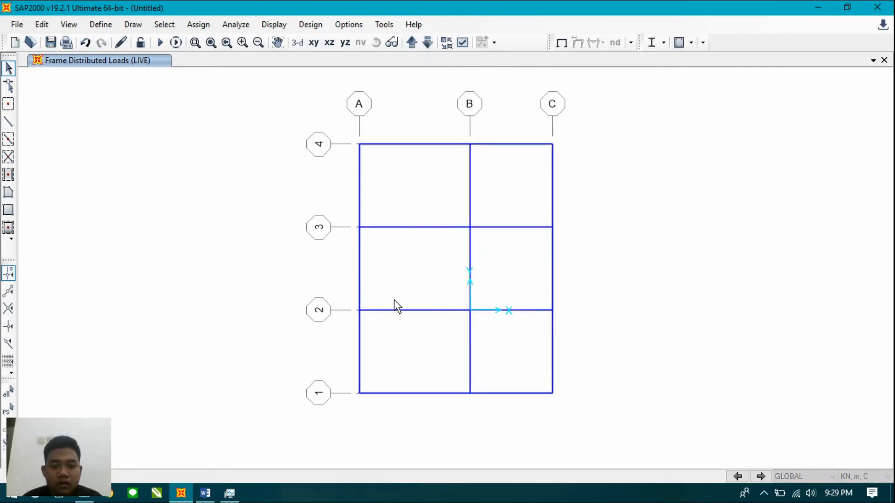
pyautogui.click(411, 42)
pyautogui.moveTo(435, 192); pyautogui.dragTo(406, 323)
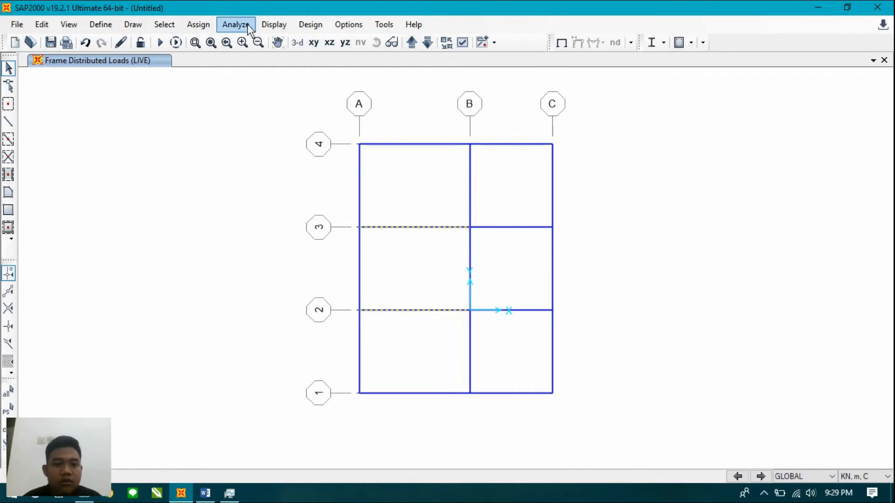
pyautogui.click(198, 24)
pyautogui.moveTo(253, 181)
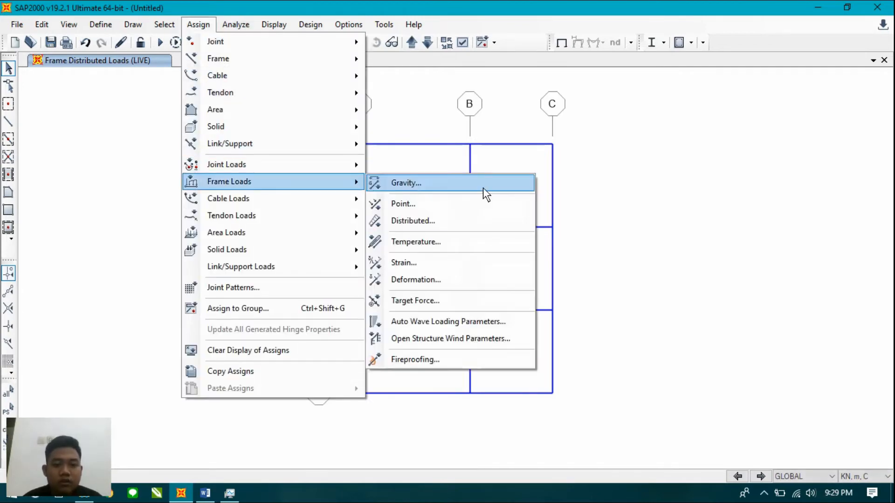
pyautogui.click(485, 221)
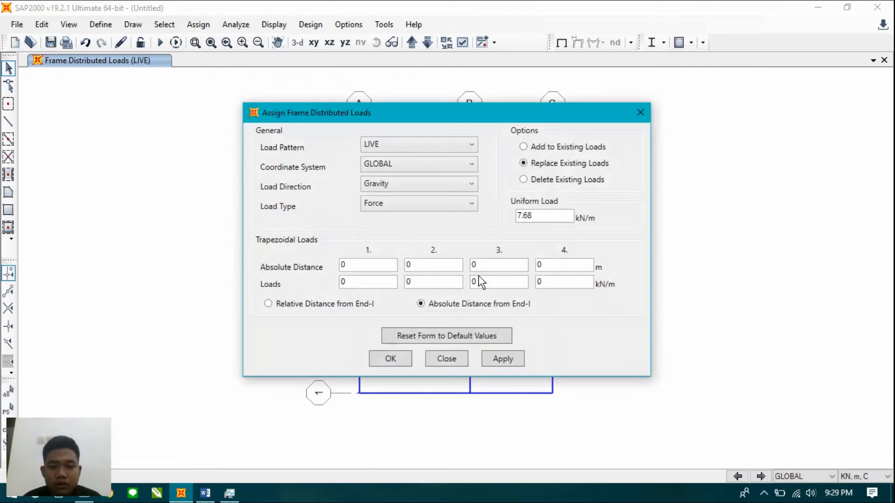
pyautogui.click(543, 216)
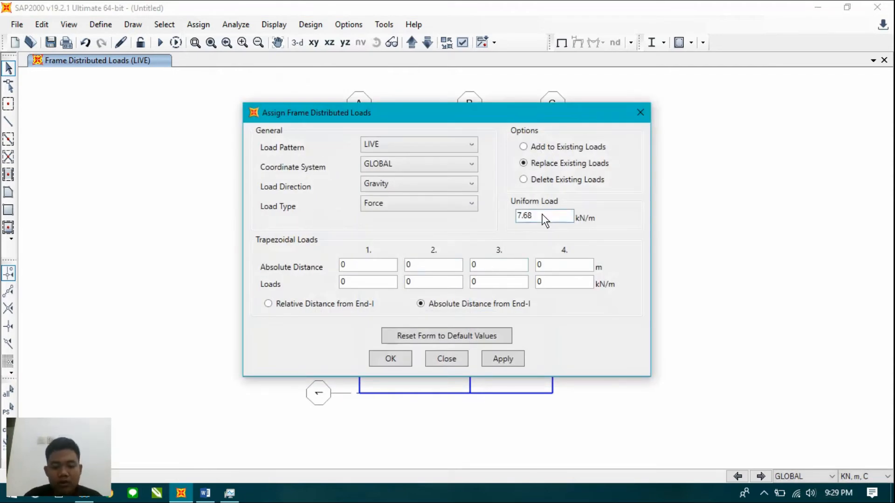
pyautogui.click(509, 359)
pyautogui.click(395, 354)
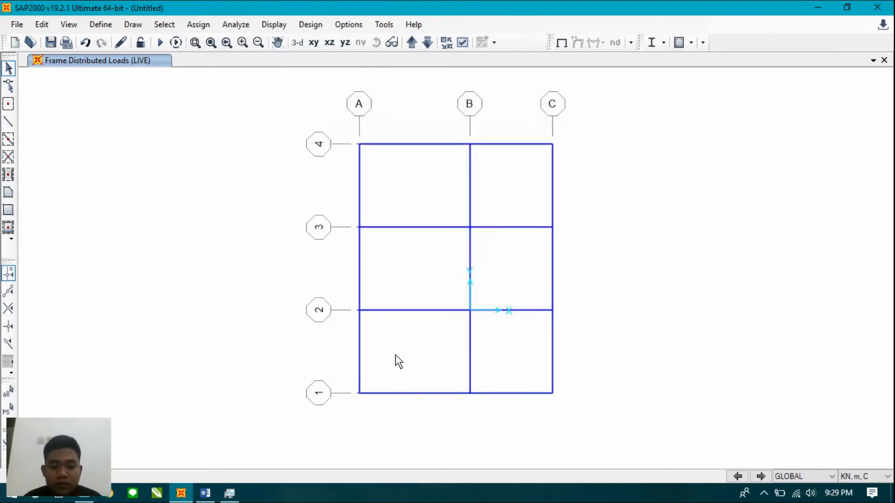
pyautogui.click(299, 42)
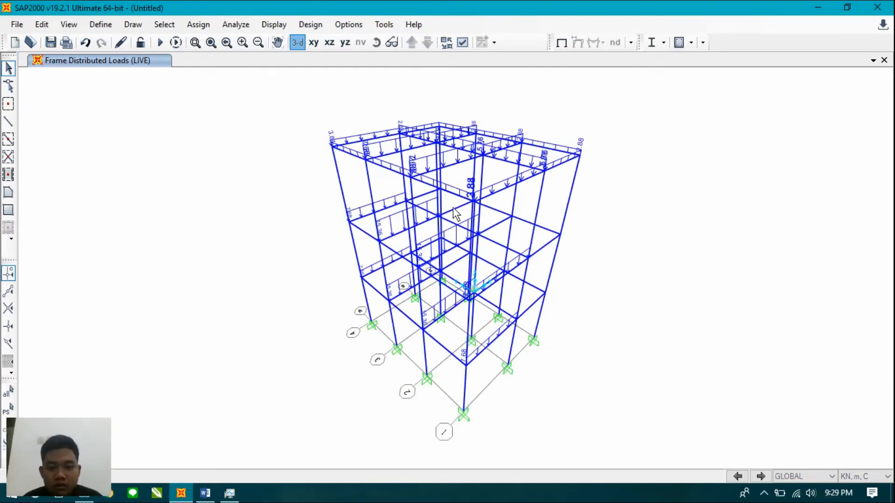
pyautogui.hotkey('alt', 'Tab')
pyautogui.click(245, 316)
pyautogui.hotkey('alt', 'Tab')
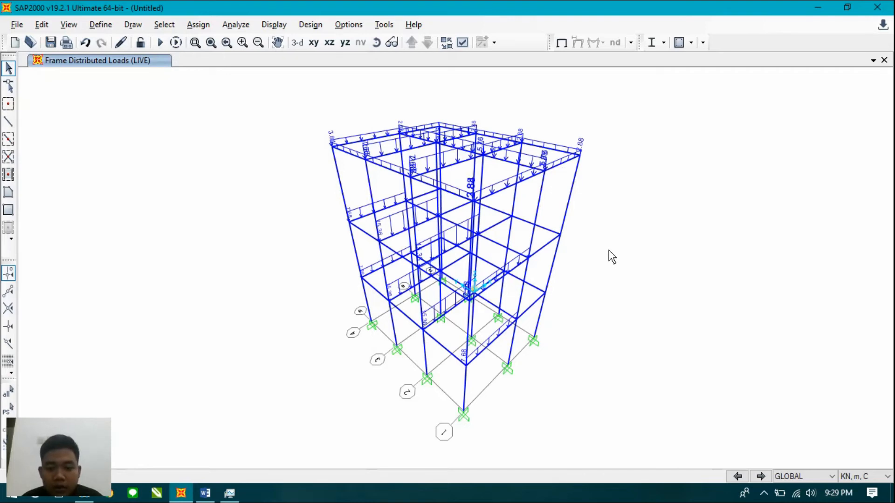
# On the lowest beam level, assign a 5.76 kN/m LIVE load to the beams along grids A and C and between B and C on grids 1 and 4.
pyautogui.click(313, 43)
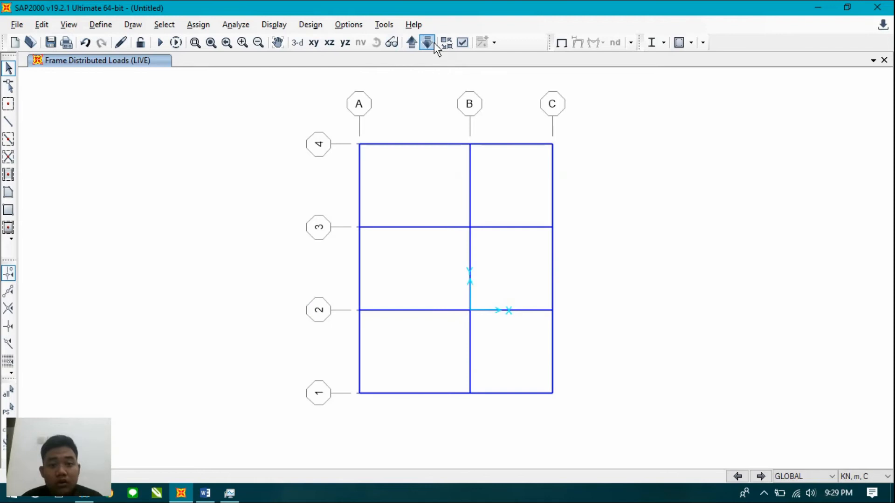
pyautogui.click(434, 42)
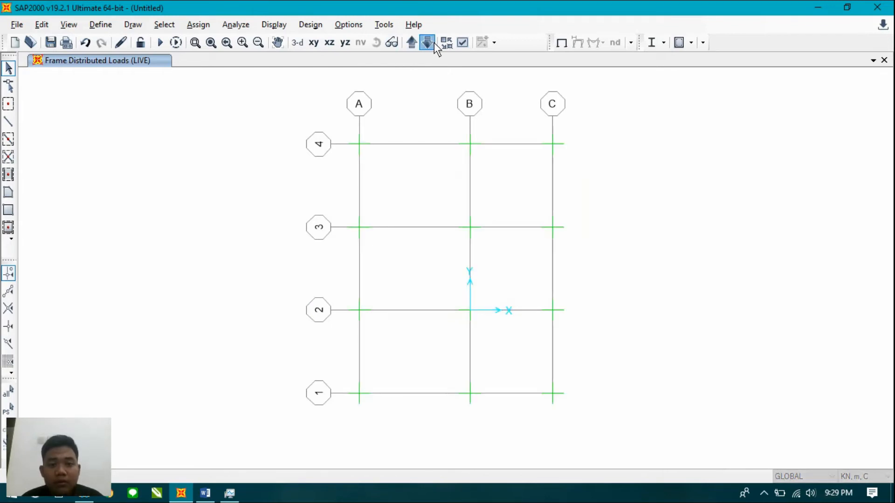
pyautogui.click(411, 43)
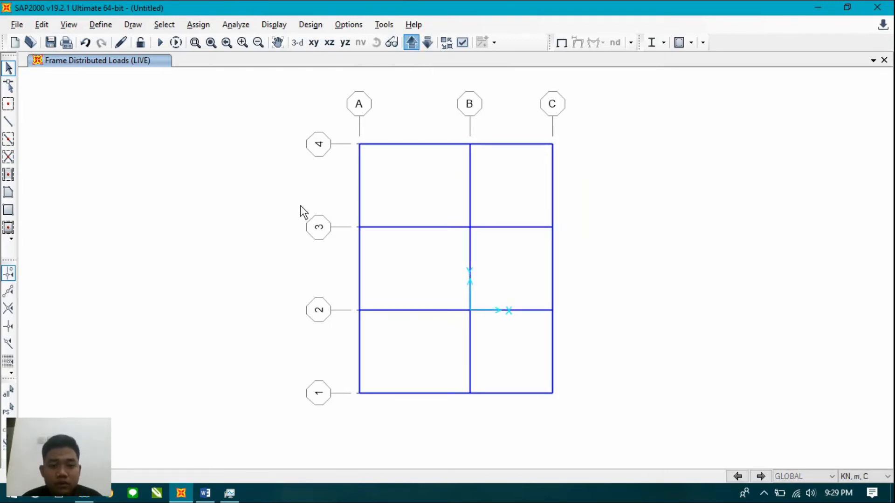
pyautogui.click(553, 393)
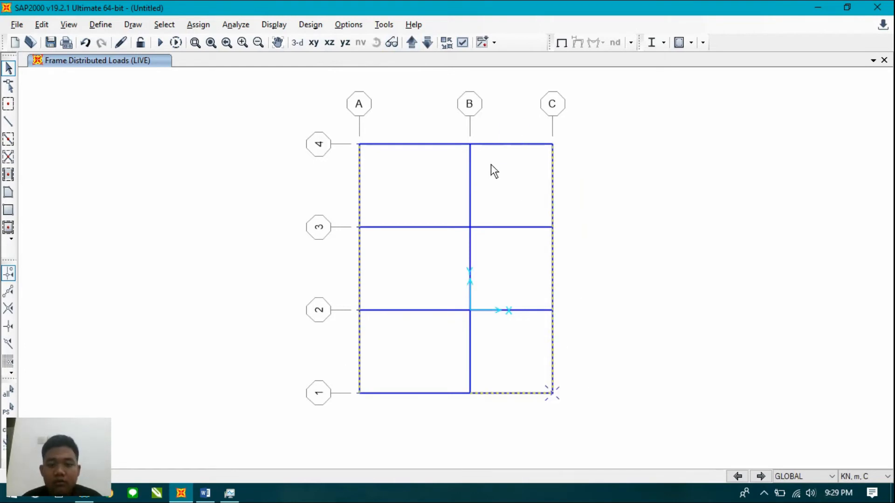
pyautogui.click(206, 24)
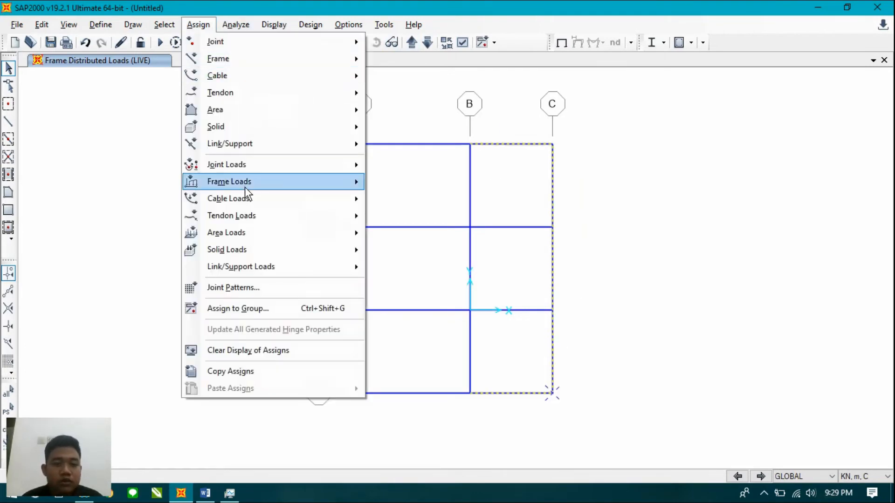
pyautogui.moveTo(245, 186)
pyautogui.click(458, 227)
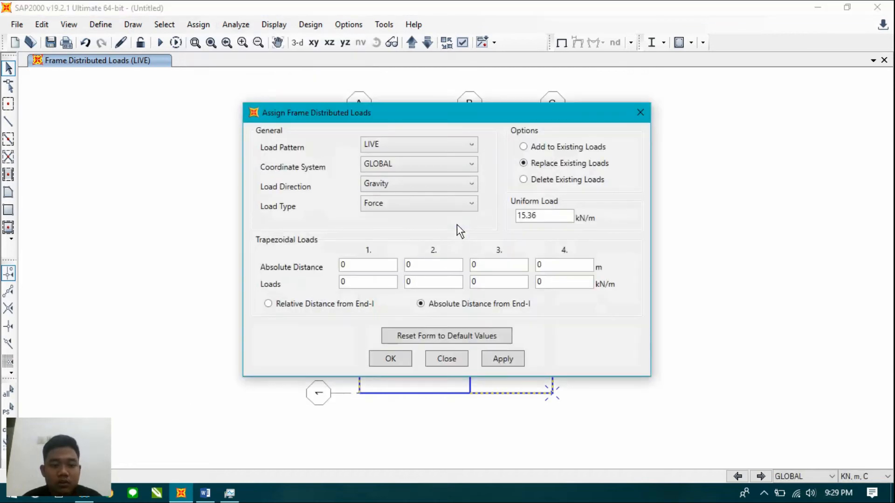
pyautogui.hotkey('alt', 'Tab')
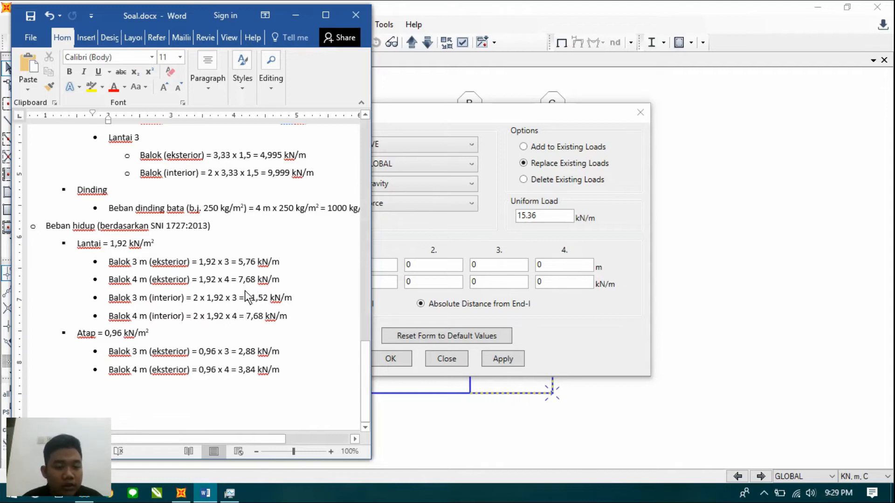
pyautogui.click(460, 242)
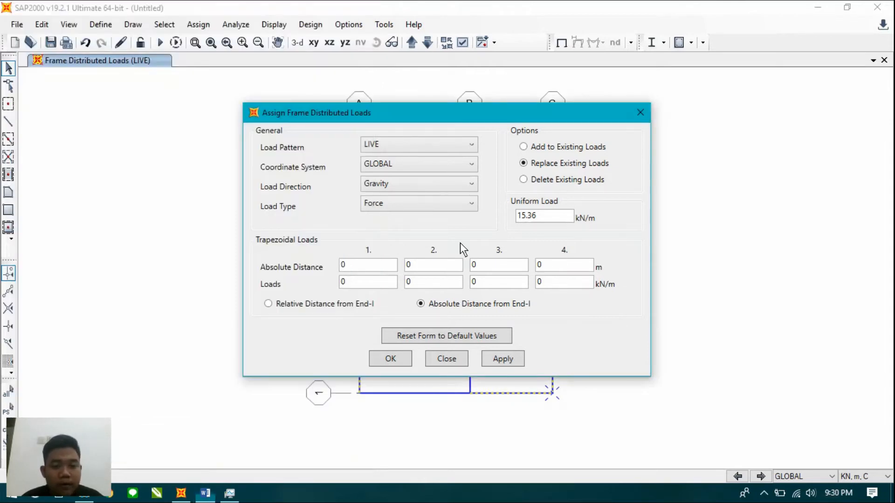
pyautogui.doubleClick(531, 218)
pyautogui.write('5')
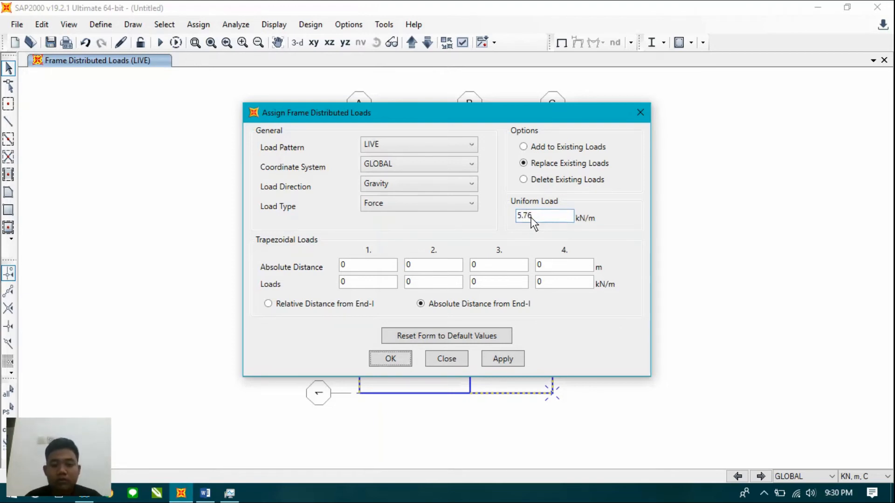
pyautogui.click(510, 358)
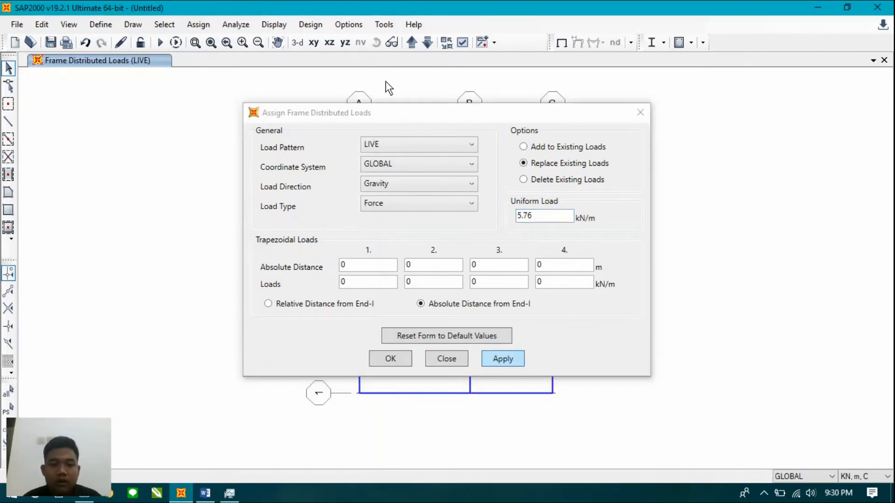
pyautogui.click(400, 359)
pyautogui.click(295, 42)
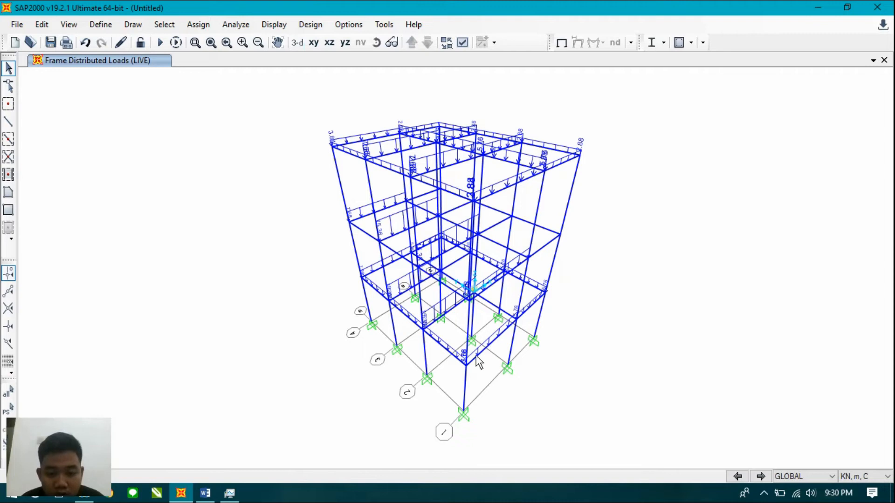
pyautogui.scroll(3, 550, 309)
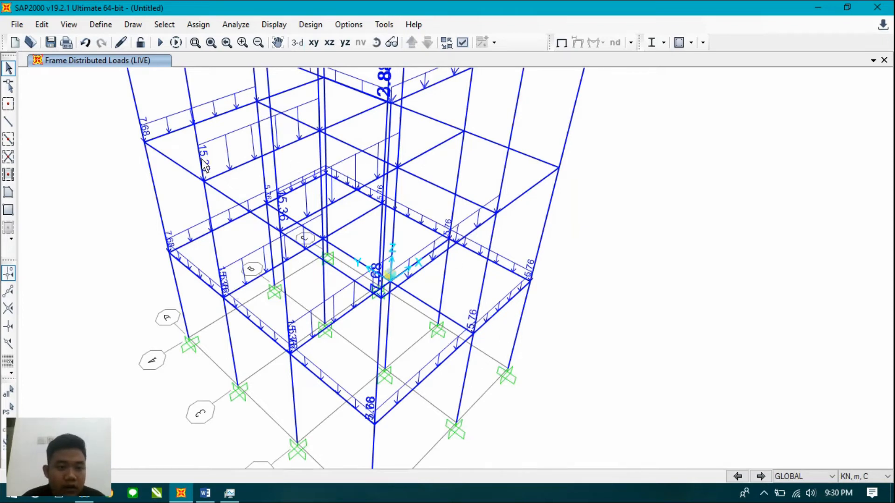
# On the floor just below the roof, assign the same 5.76 kN/m LIVE load to the grid A, grid C and exterior B–C beams.
pyautogui.click(319, 41)
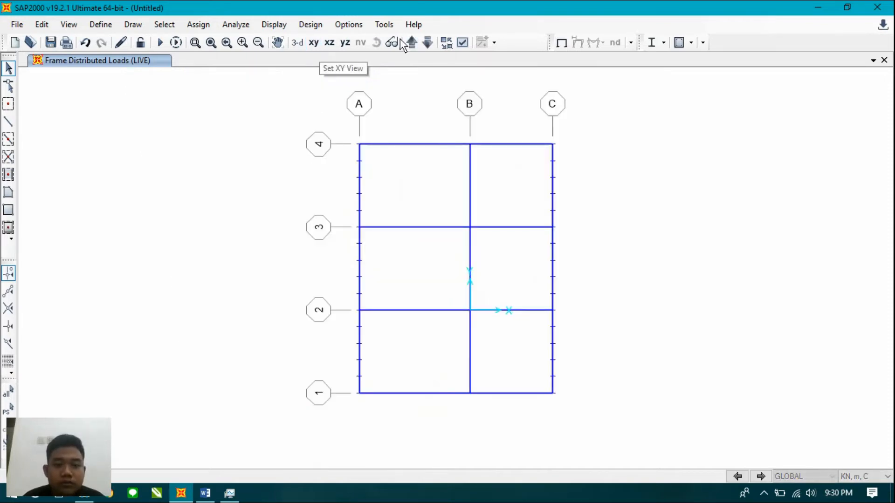
pyautogui.click(411, 43)
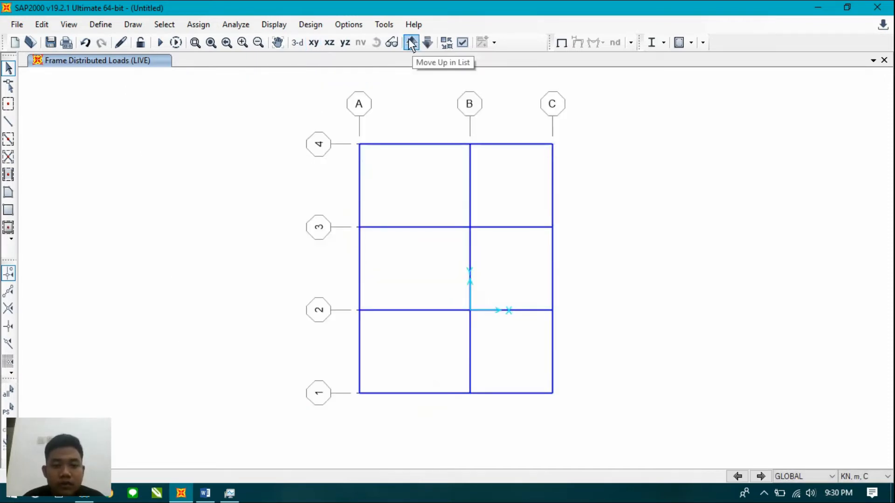
pyautogui.moveTo(382, 186); pyautogui.dragTo(295, 184)
pyautogui.moveTo(380, 279); pyautogui.dragTo(307, 298)
pyautogui.moveTo(383, 374); pyautogui.dragTo(321, 360)
pyautogui.moveTo(589, 367); pyautogui.dragTo(527, 403)
pyautogui.moveTo(595, 242); pyautogui.dragTo(521, 254)
pyautogui.moveTo(564, 186); pyautogui.dragTo(498, 180)
pyautogui.moveTo(539, 137); pyautogui.dragTo(539, 137)
pyautogui.click(198, 24)
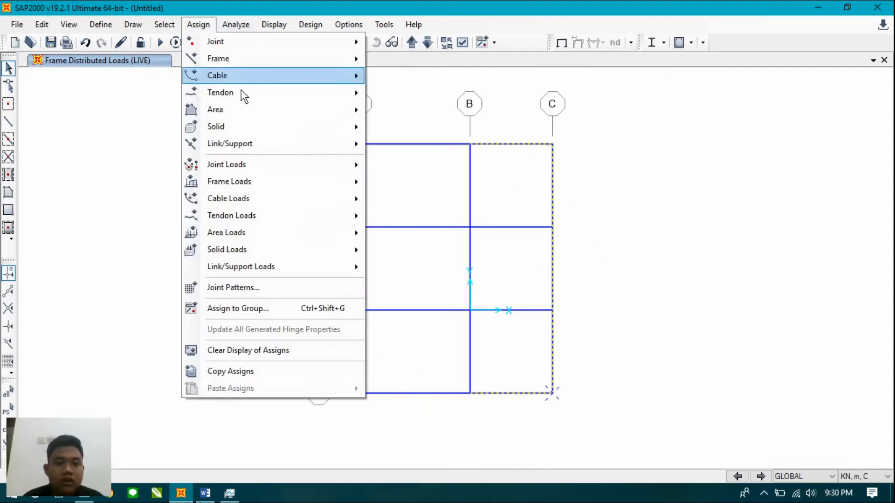
pyautogui.moveTo(269, 181)
pyautogui.click(443, 220)
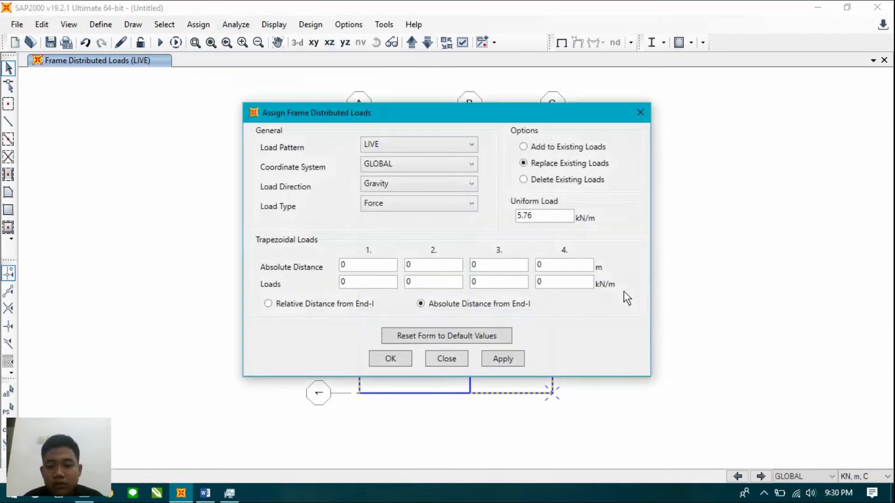
pyautogui.click(500, 358)
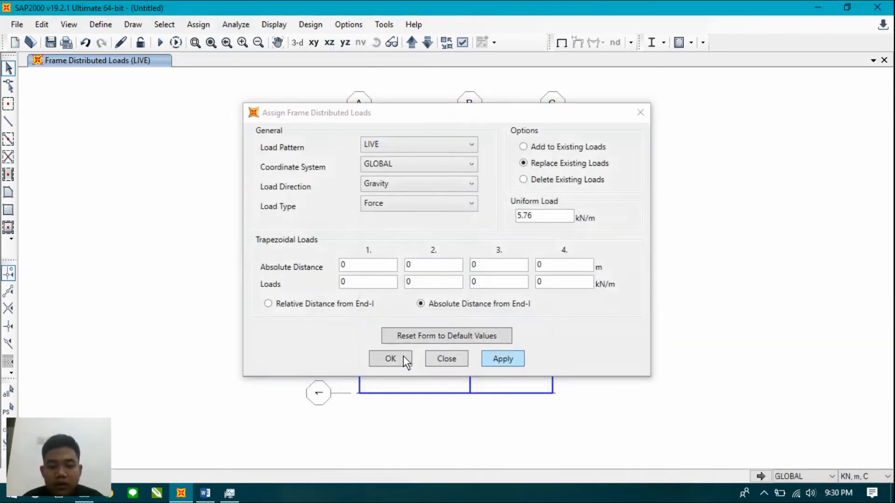
pyautogui.click(403, 358)
pyautogui.click(298, 42)
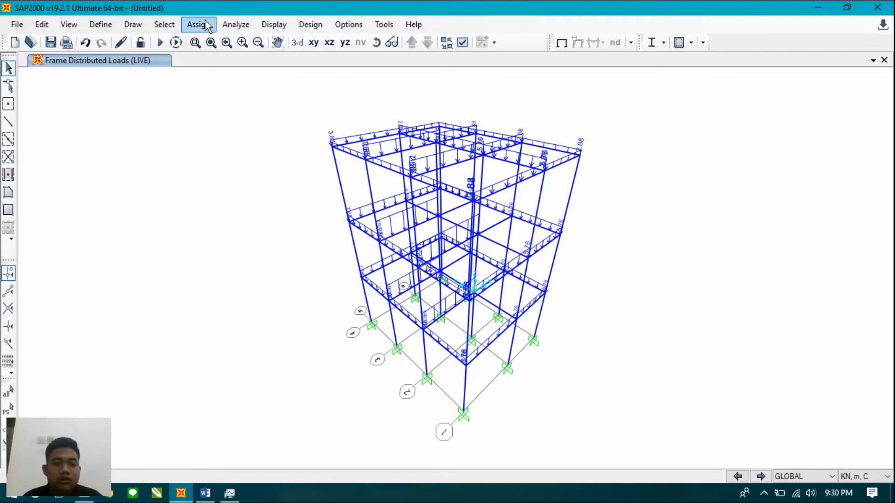
# Look up the interior 3 m beam value in Soal.docx and assign 11.52 kN/m LIVE to both floors' grid B beams and B–C beams on grids 2–3.
pyautogui.click(314, 43)
pyautogui.click(468, 184)
pyautogui.click(507, 227)
pyautogui.click(469, 273)
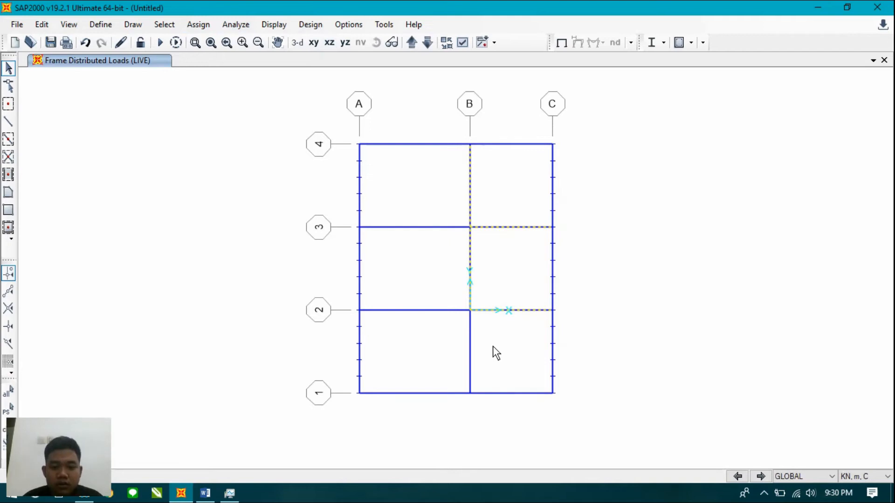
pyautogui.click(427, 42)
pyautogui.moveTo(485, 175); pyautogui.dragTo(449, 189)
pyautogui.moveTo(504, 257); pyautogui.dragTo(455, 267)
pyautogui.moveTo(502, 297); pyautogui.dragTo(456, 323)
pyautogui.moveTo(515, 222); pyautogui.dragTo(502, 251)
pyautogui.click(242, 24)
pyautogui.moveTo(274, 189)
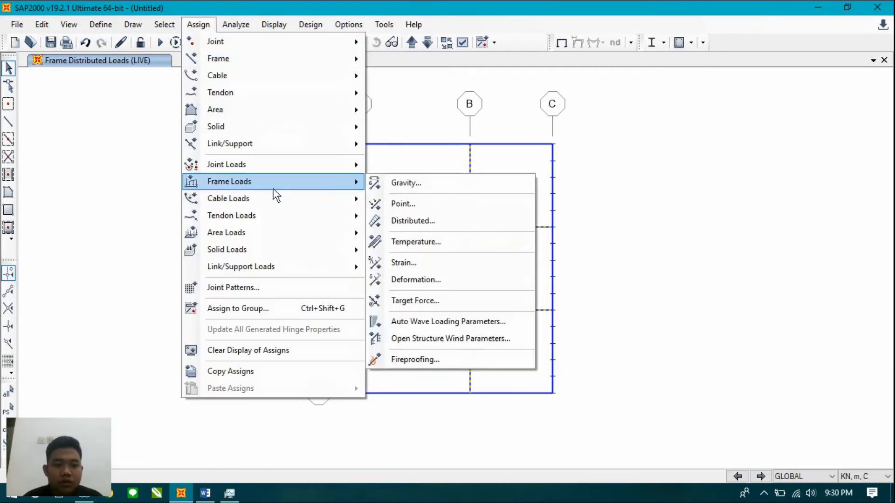
pyautogui.click(434, 222)
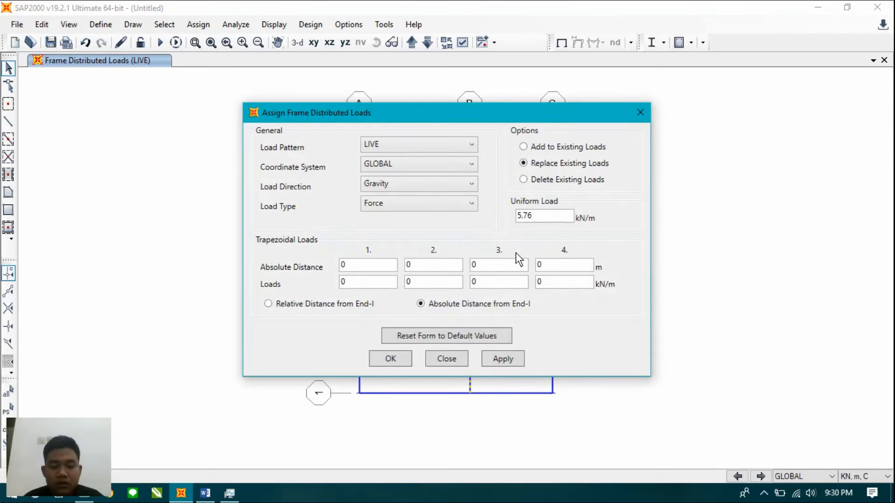
pyautogui.hotkey('alt', 'Tab')
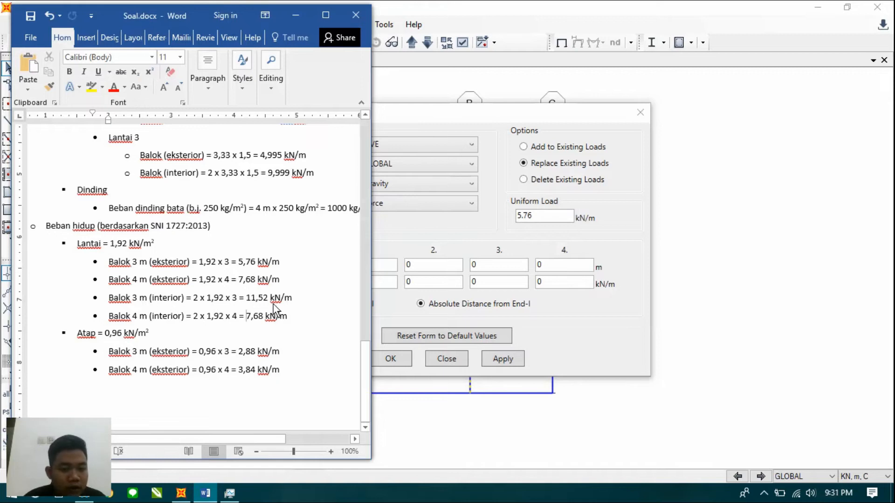
pyautogui.hotkey('alt', 'Tab')
pyautogui.hotkey('alt', 'Tab')
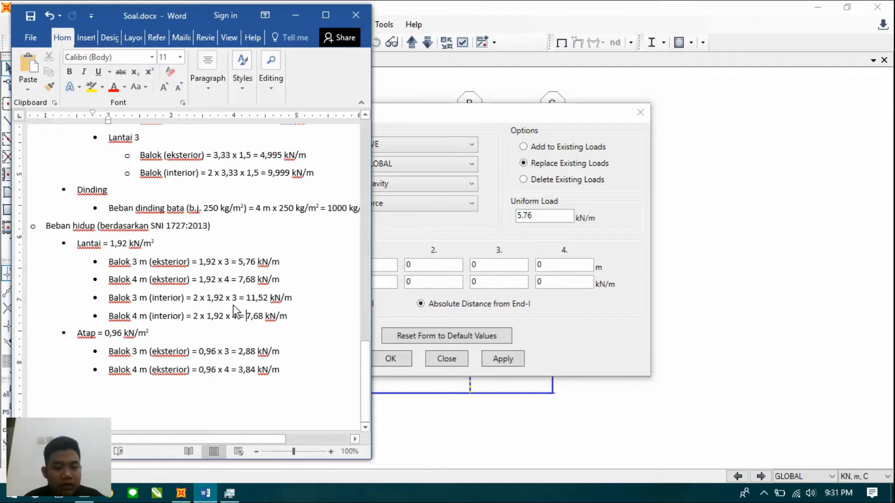
pyautogui.hotkey('alt', 'Tab')
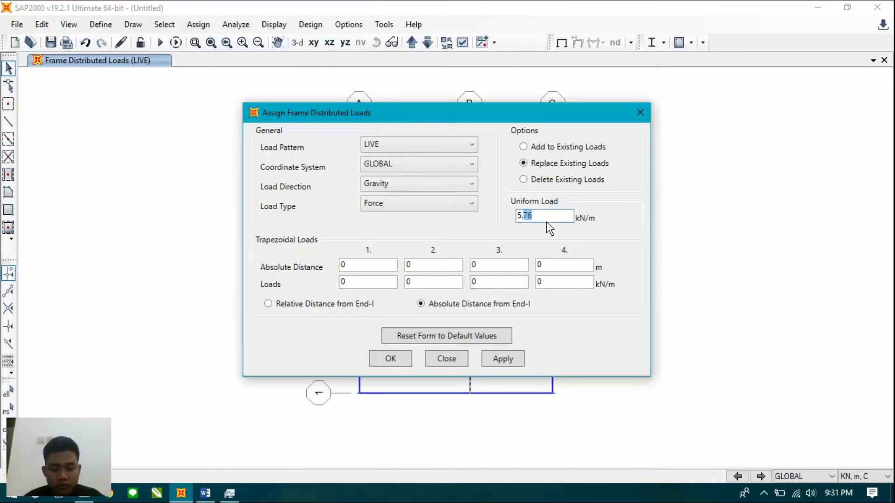
pyautogui.write('52')
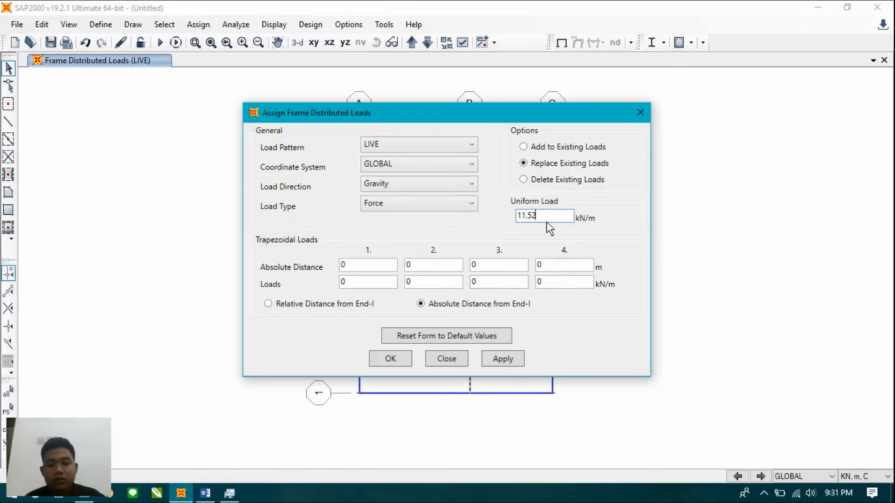
pyautogui.click(502, 357)
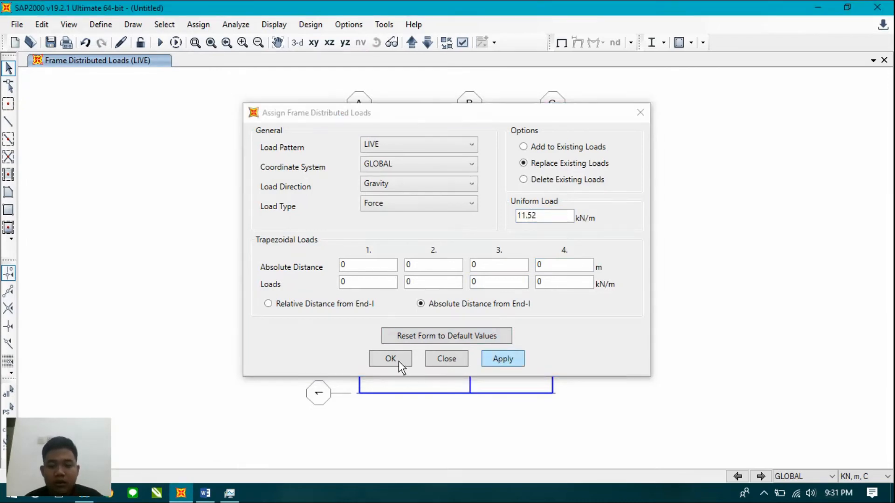
pyautogui.click(399, 362)
# Inspect the distributed live loads on all beam levels in the 3D view of the frame.
pyautogui.click(298, 42)
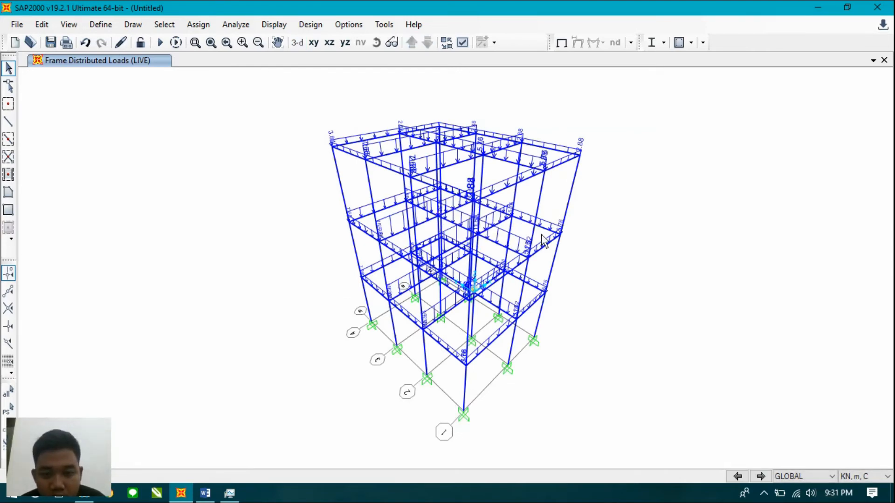
pyautogui.scroll(5, 459, 231)
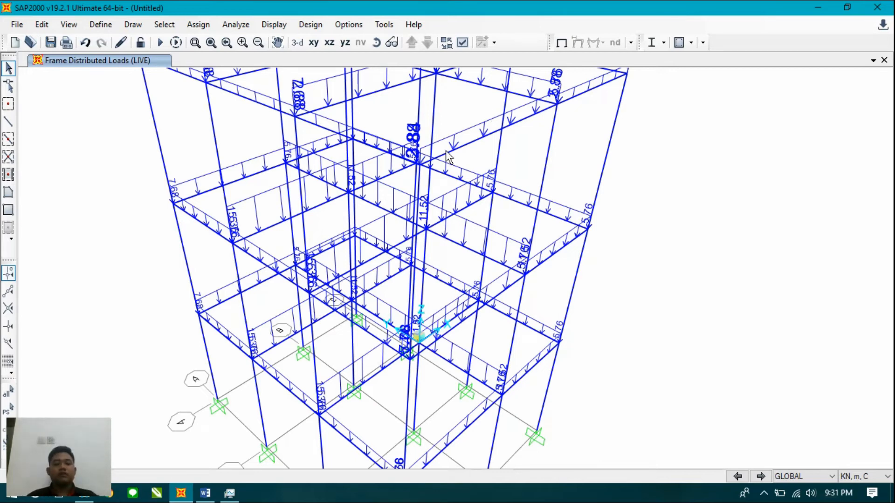
pyautogui.scroll(-2, 445, 156)
pyautogui.scroll(-1, 447, 150)
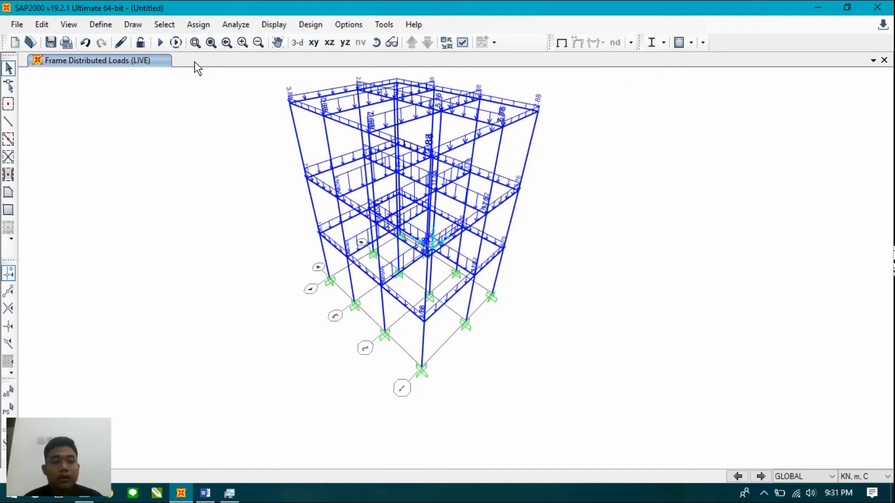
pyautogui.moveTo(712, 163); pyautogui.dragTo(593, 183, button='middle')
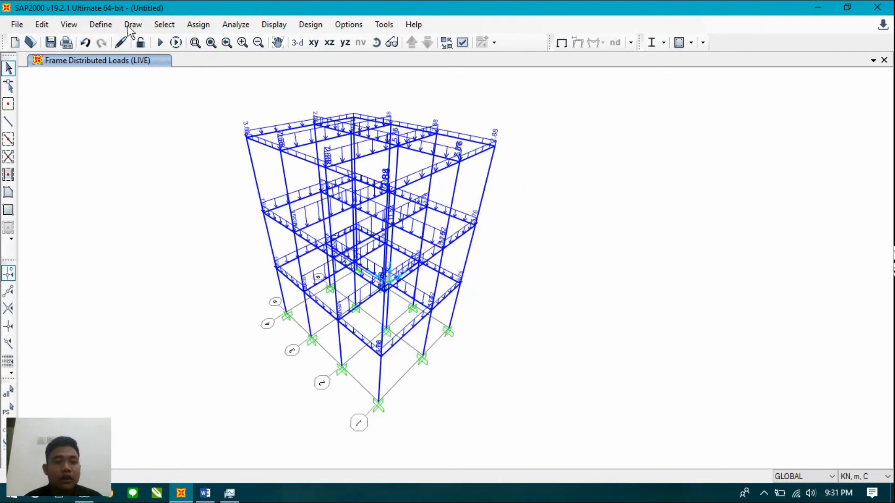
# Define a linear-add load combination named 1,4DL containing the DEAD case with a scale factor of 1.4.
pyautogui.click(101, 23)
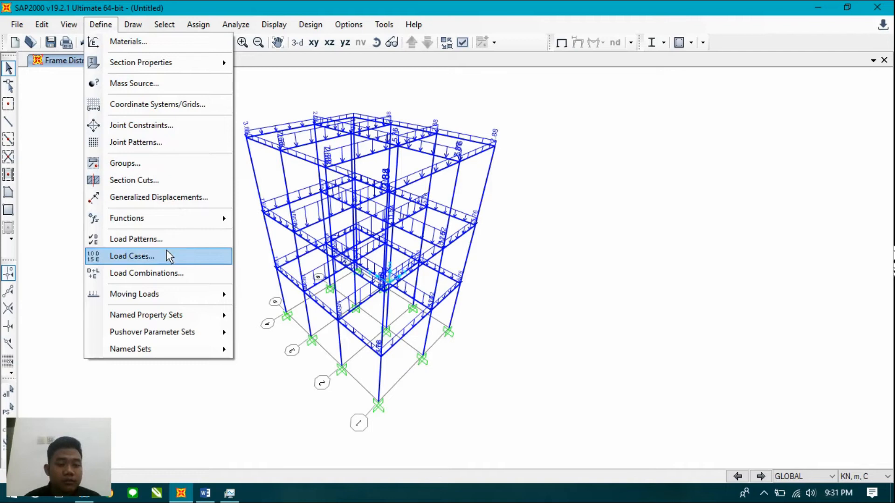
pyautogui.click(150, 272)
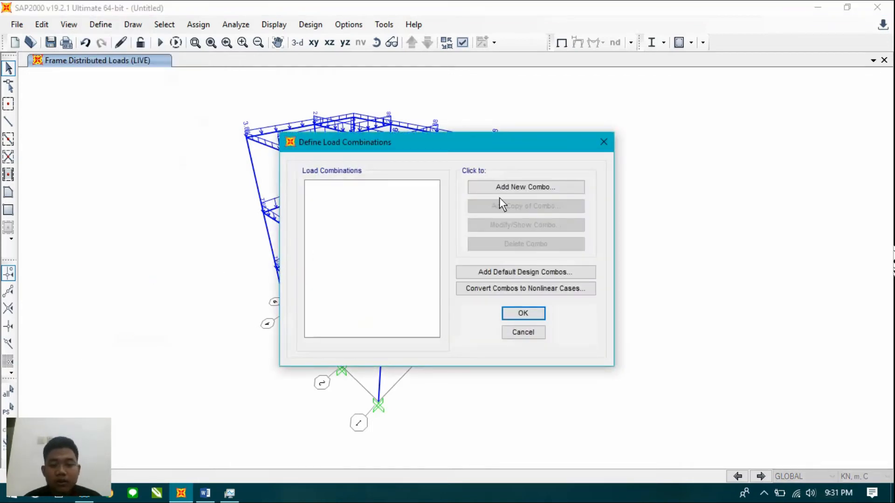
pyautogui.click(513, 188)
pyautogui.doubleClick(554, 130)
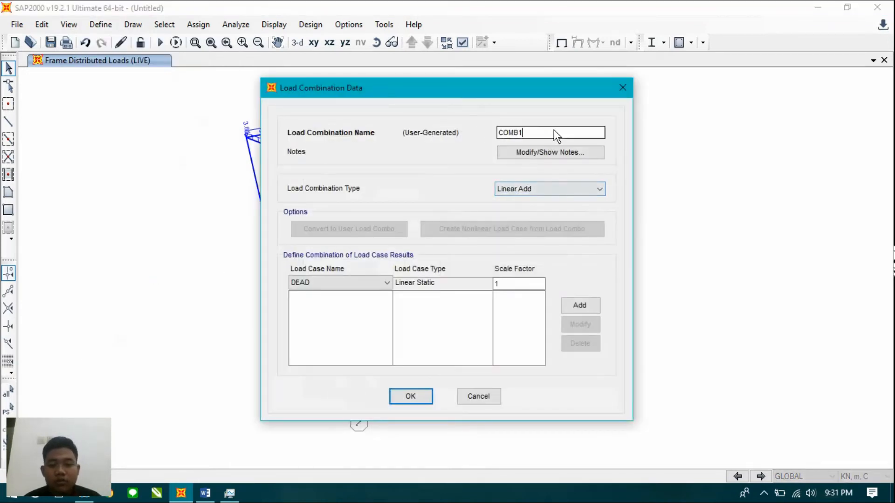
pyautogui.write('1,4DL')
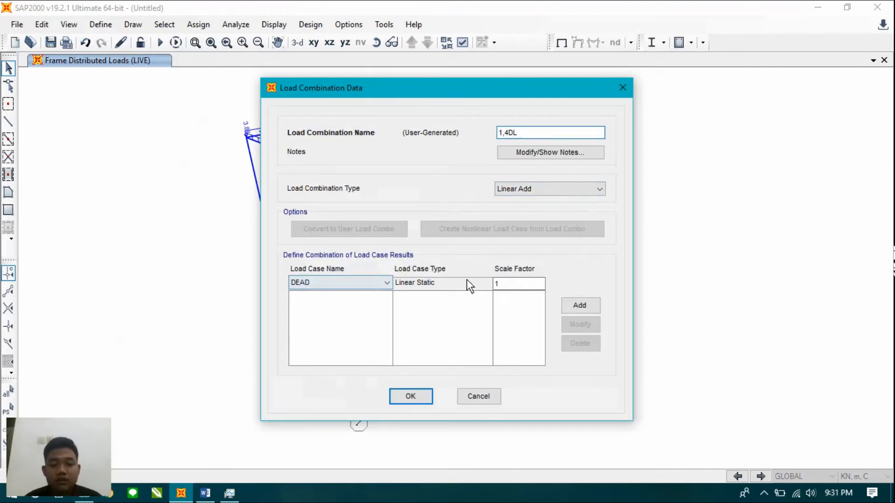
pyautogui.click(511, 287)
pyautogui.write('.4')
pyautogui.click(565, 306)
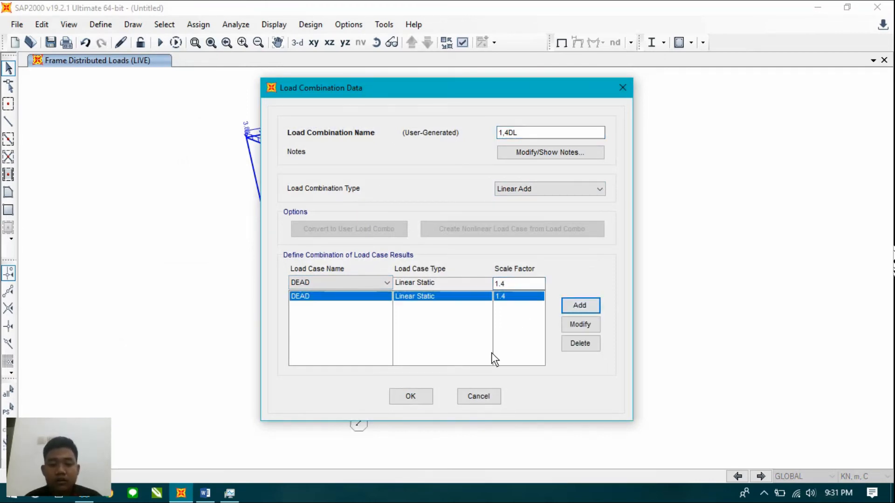
pyautogui.click(429, 390)
pyautogui.click(513, 188)
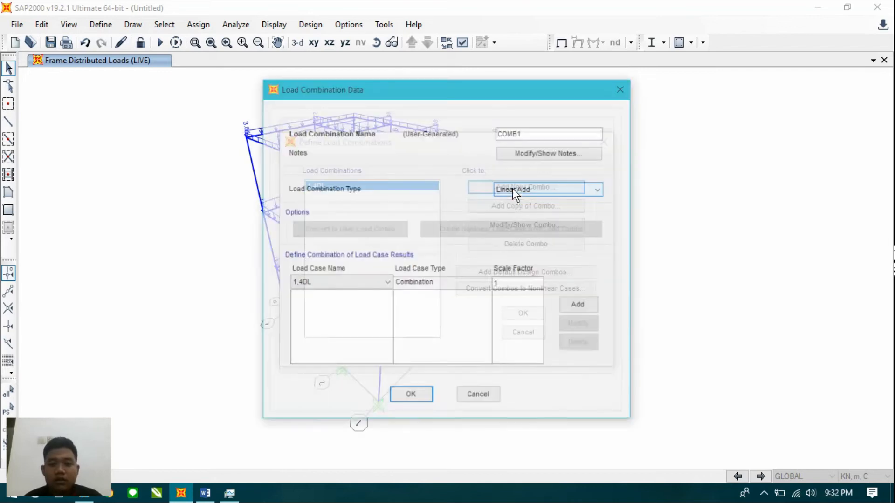
pyautogui.doubleClick(555, 133)
pyautogui.write('1.2DL + 1.6LL')
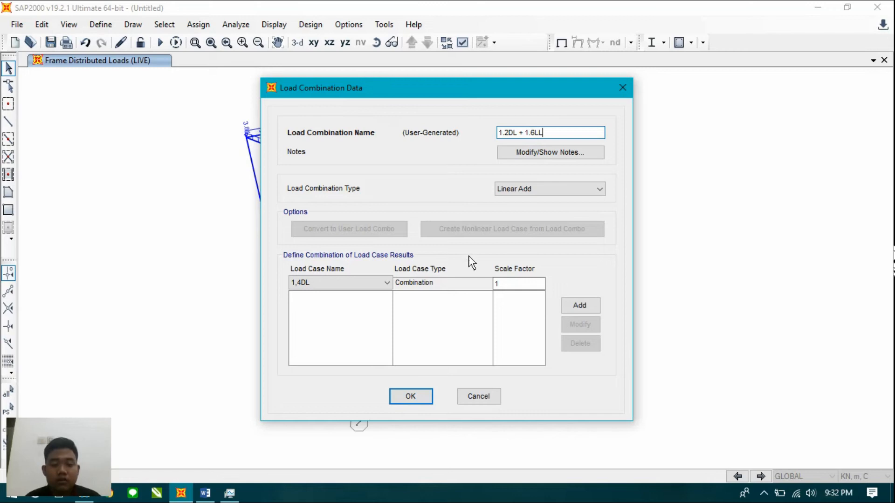
pyautogui.click(359, 284)
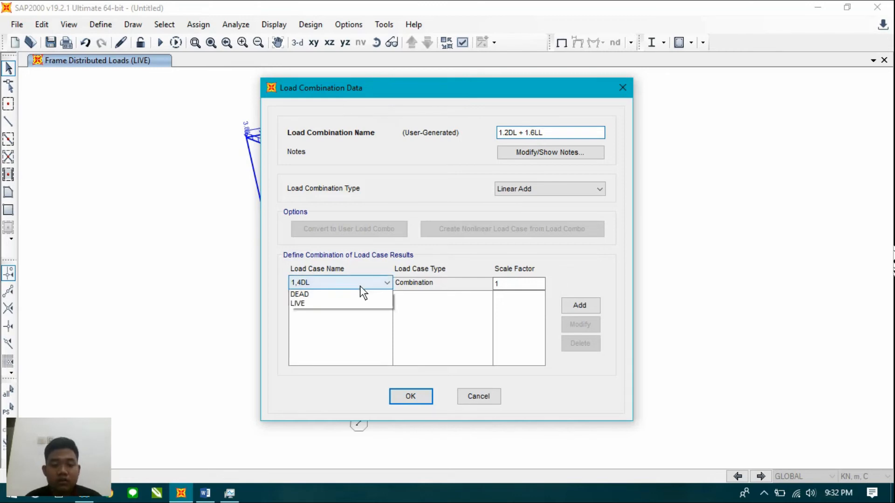
pyautogui.click(362, 304)
pyautogui.click(509, 285)
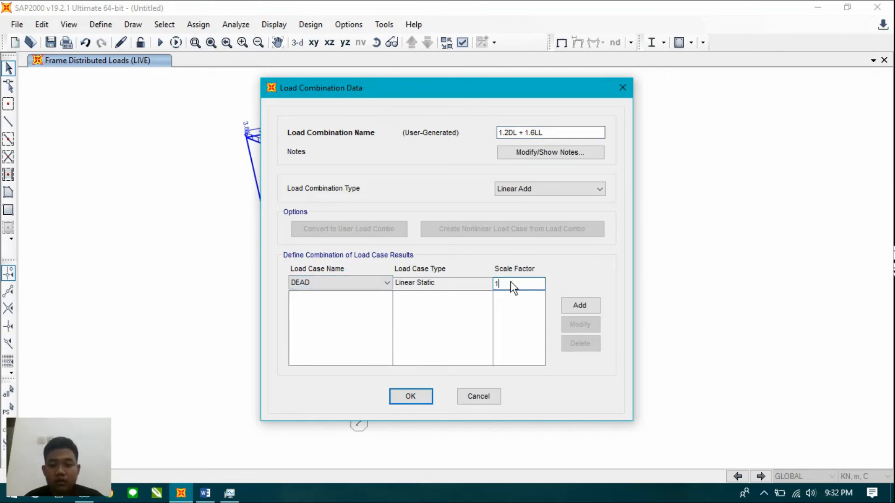
pyautogui.write('.2')
pyautogui.click(579, 306)
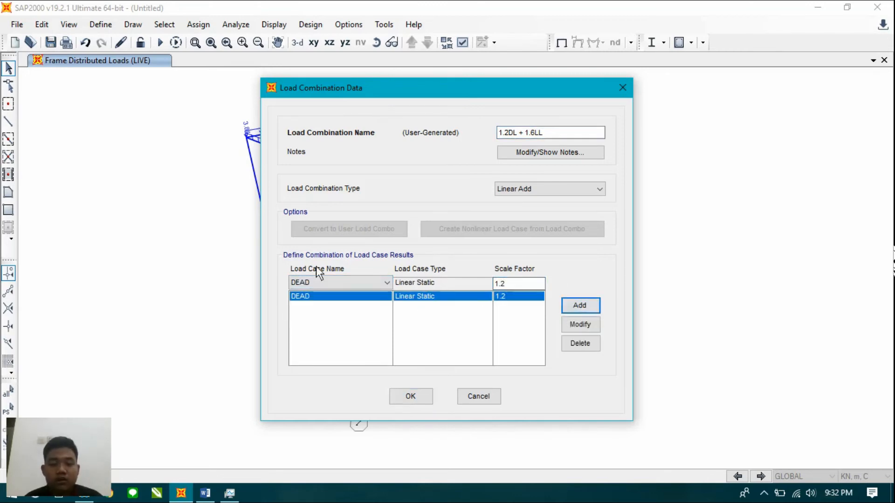
pyautogui.click(374, 284)
pyautogui.click(361, 311)
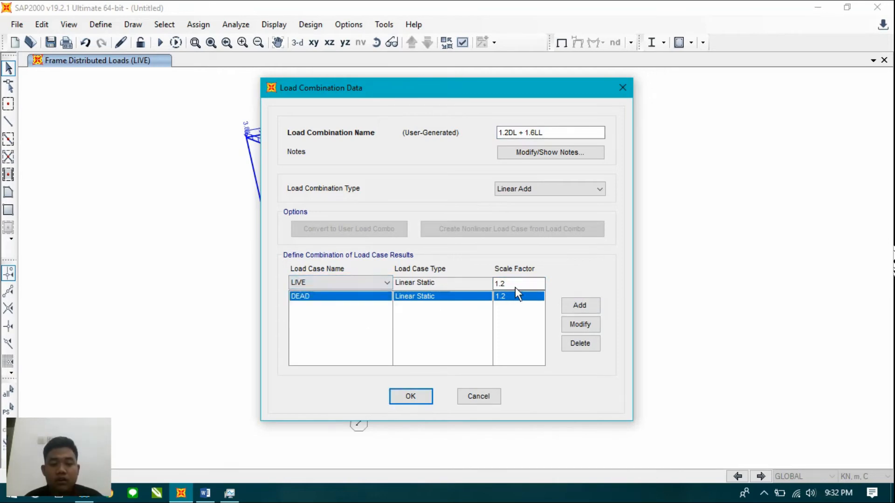
pyautogui.write('6')
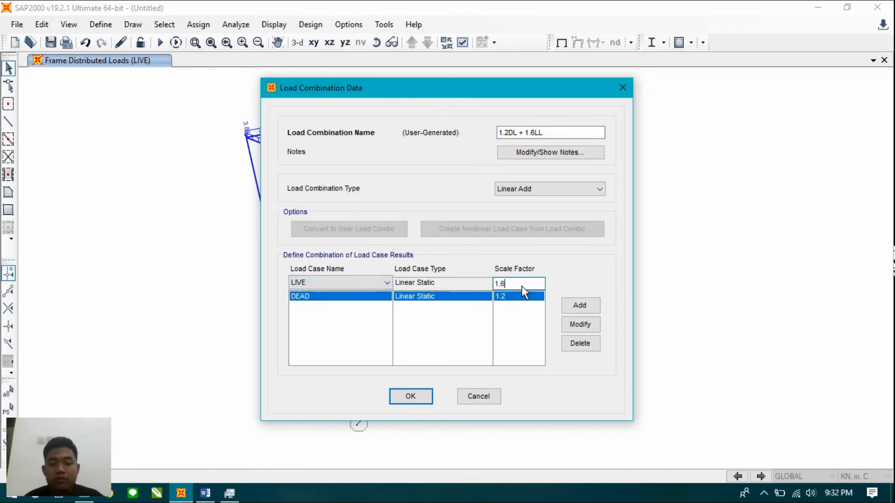
pyautogui.click(565, 309)
pyautogui.click(493, 395)
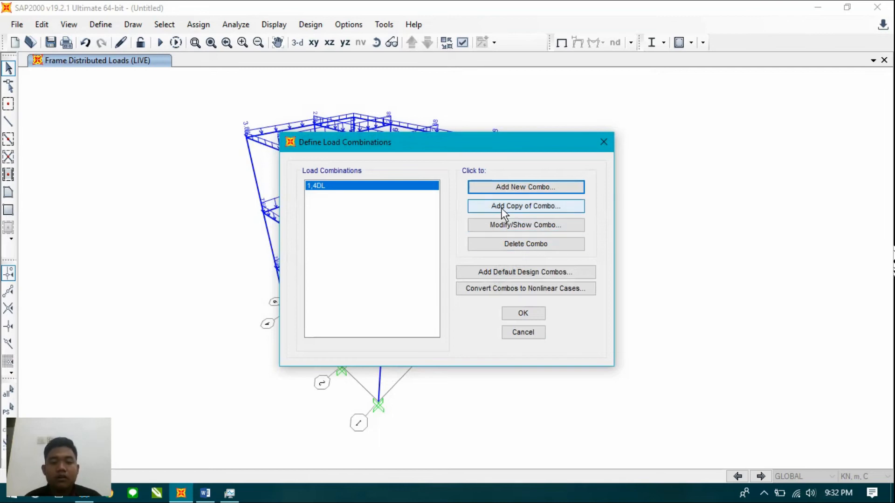
# Create a new load combination named 1.2DL + 1.6LL and add the DEAD case with a scale factor of 1.2.
pyautogui.click(513, 186)
pyautogui.doubleClick(583, 133)
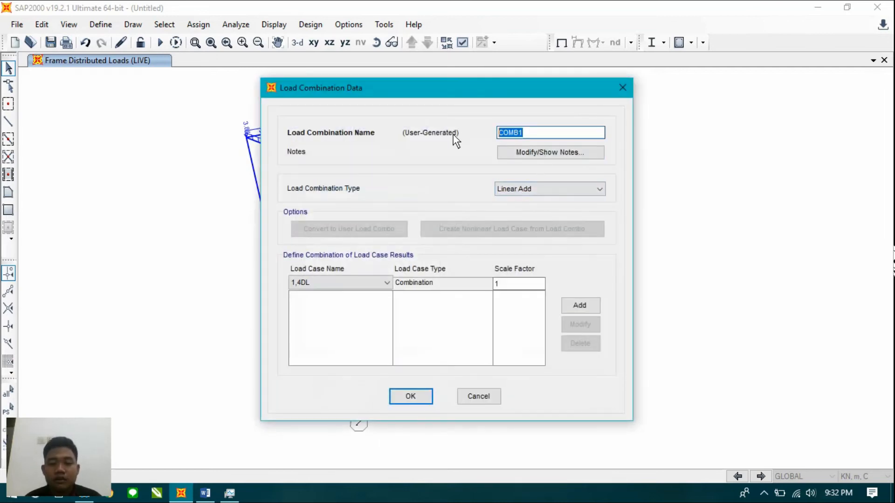
pyautogui.write('1.2DL ')
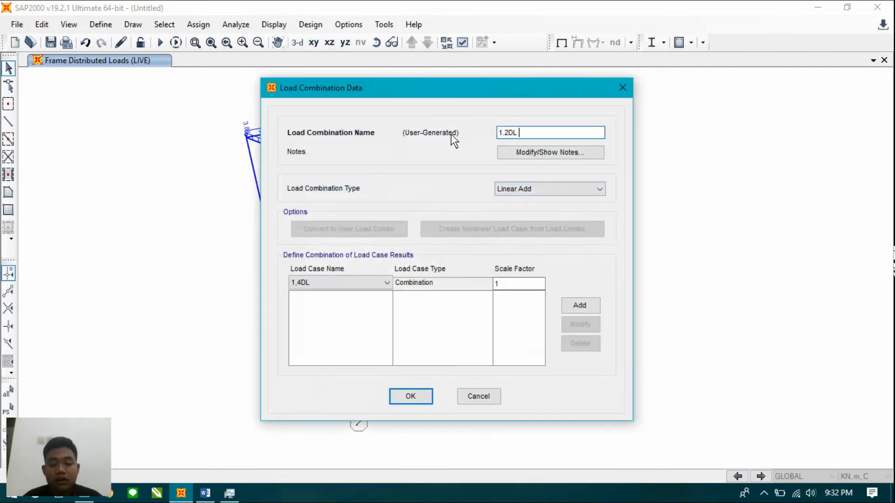
pyautogui.write('+ 1')
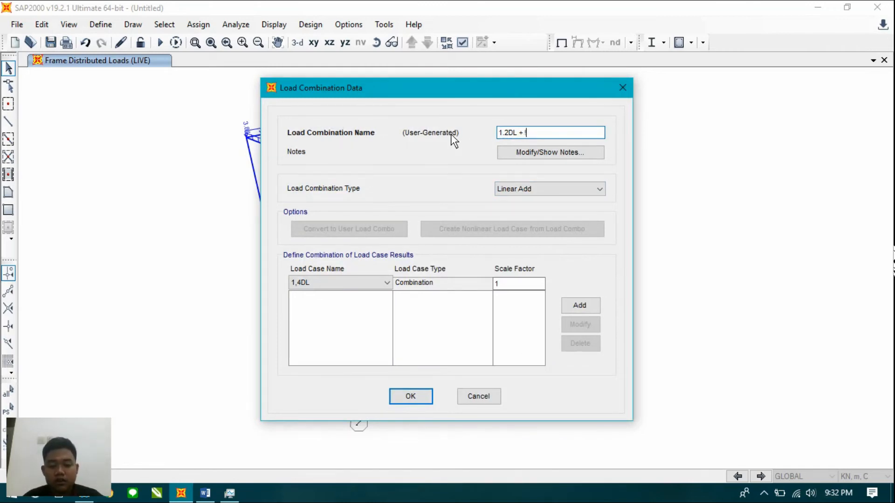
pyautogui.write('.6LL')
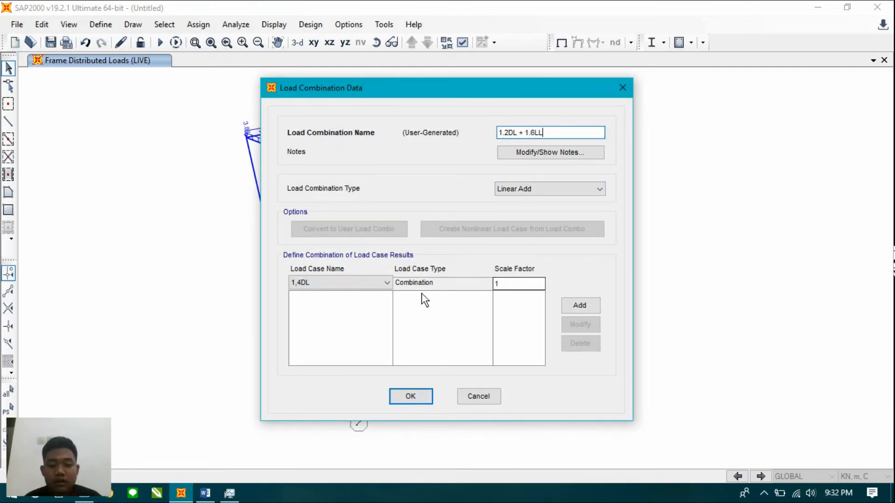
pyautogui.click(365, 283)
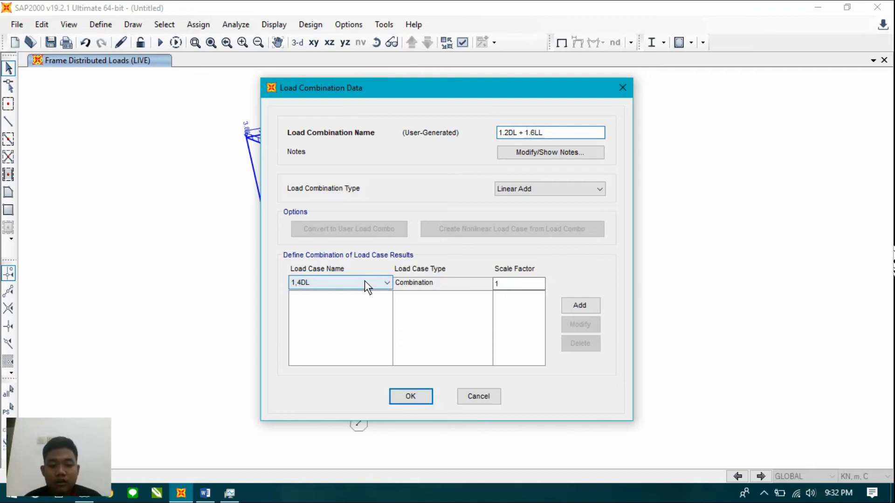
pyautogui.click(362, 304)
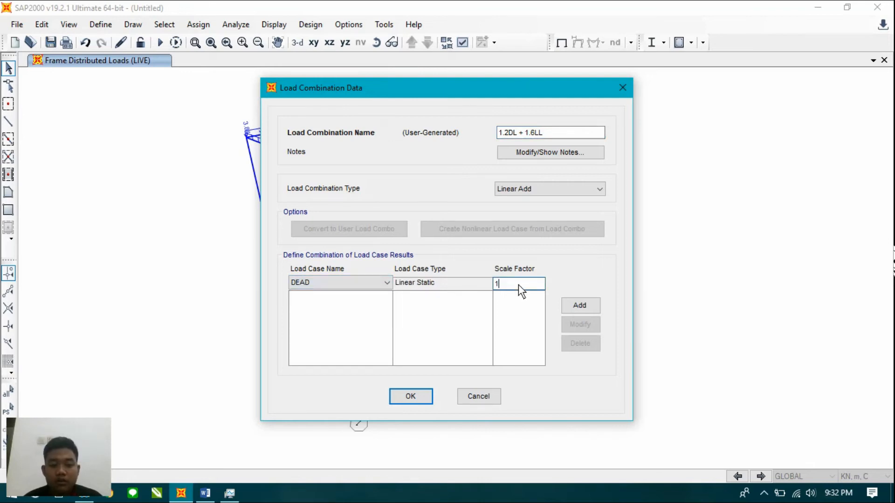
pyautogui.write('2')
pyautogui.click(579, 305)
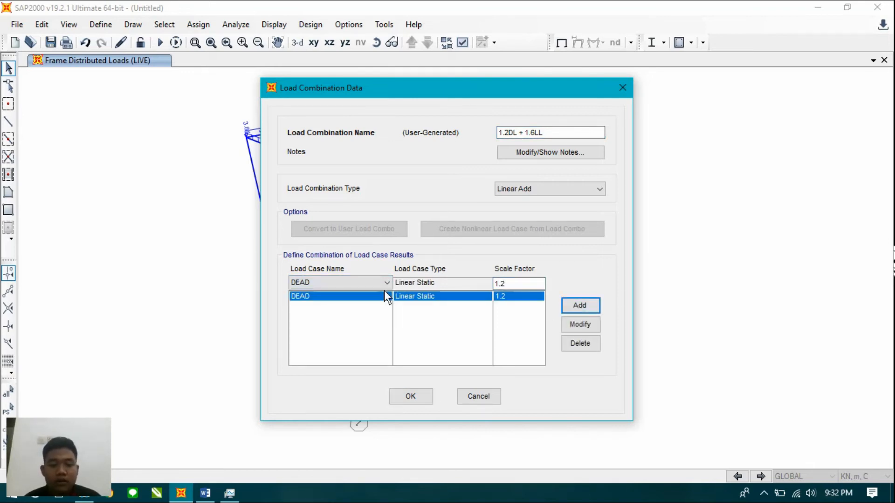
# Add the LIVE case with a scale factor of 1.6 to the 1.2DL + 1.6LL combination and save it.
pyautogui.click(354, 282)
pyautogui.click(350, 312)
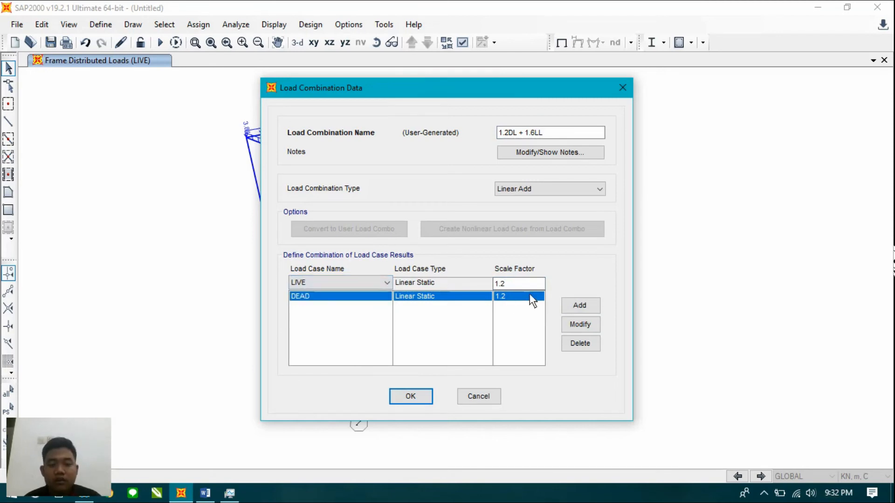
pyautogui.press('BackSpace')
pyautogui.write('6')
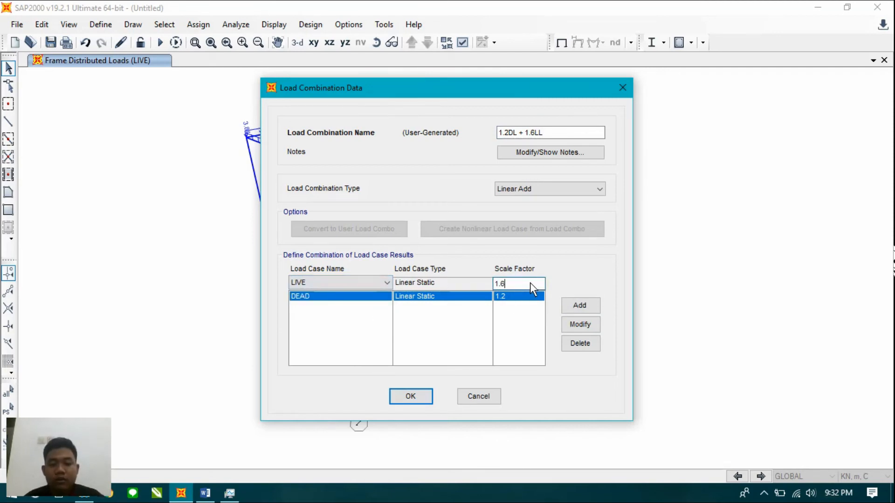
pyautogui.click(579, 305)
pyautogui.click(410, 397)
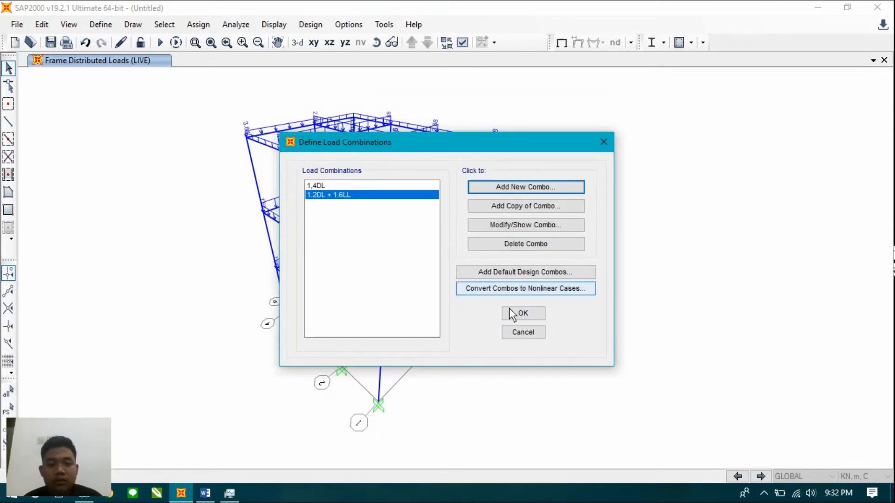
# Confirm the load combinations and open the definitions of the response spectrum functions.
pyautogui.click(522, 314)
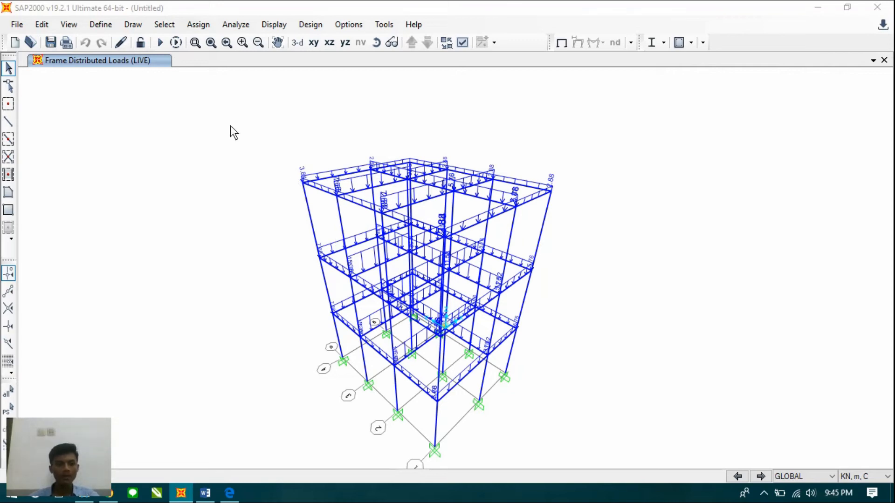
pyautogui.click(101, 24)
pyautogui.click(100, 24)
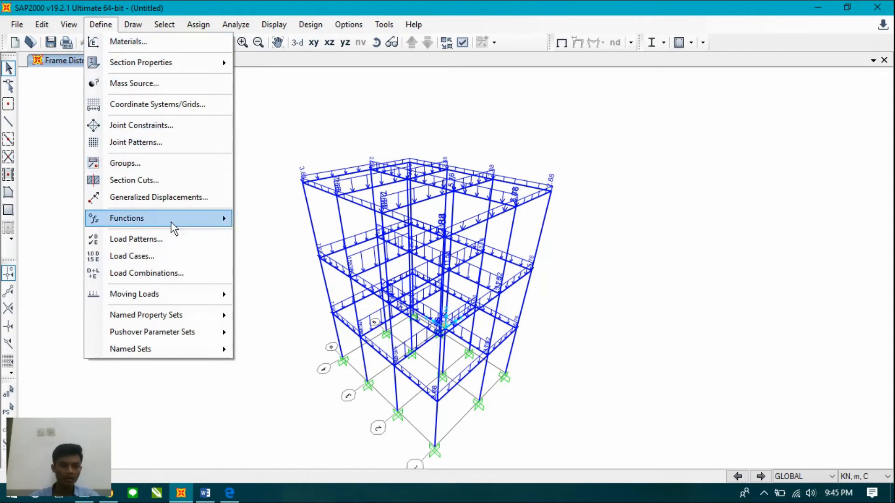
pyautogui.moveTo(172, 223)
pyautogui.click(259, 221)
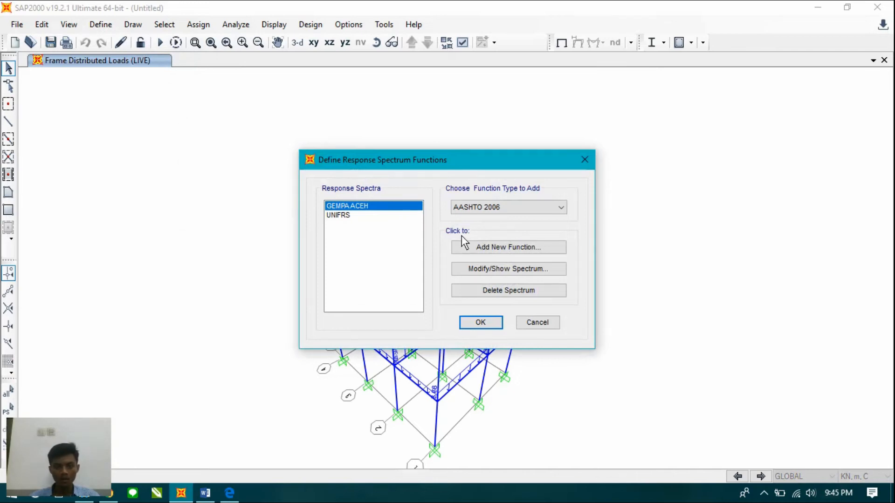
# Add a new response spectrum function of type IBC 2012 and name it GEMPA ACEH.
pyautogui.click(468, 247)
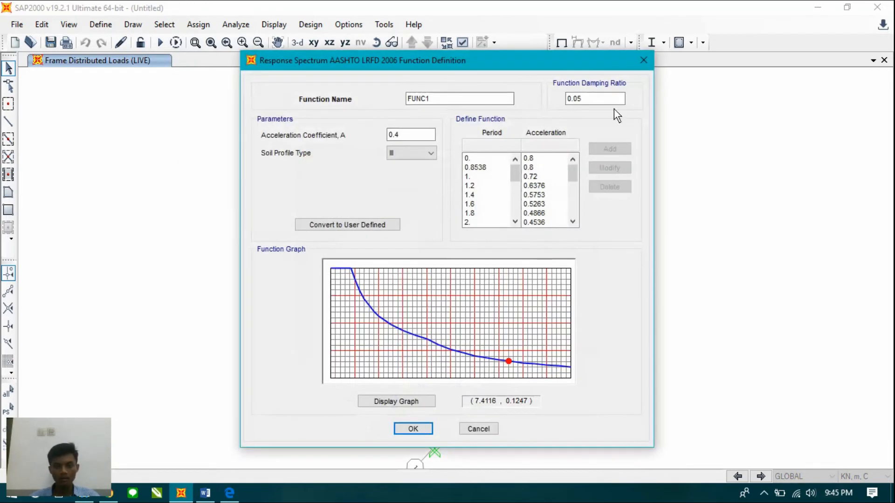
pyautogui.click(640, 57)
pyautogui.click(497, 209)
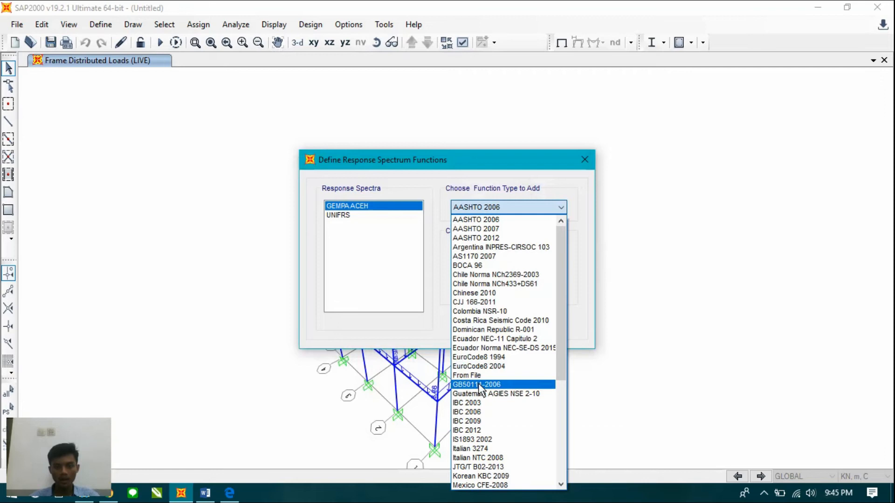
pyautogui.click(482, 430)
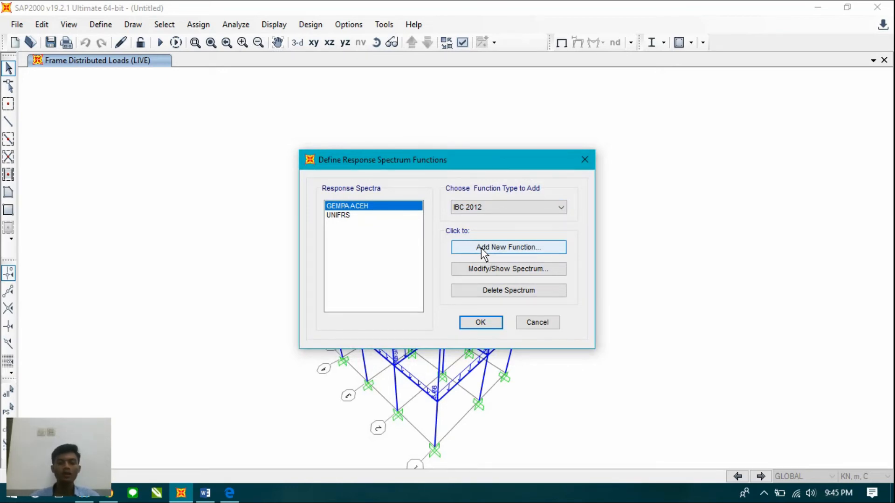
pyautogui.click(481, 248)
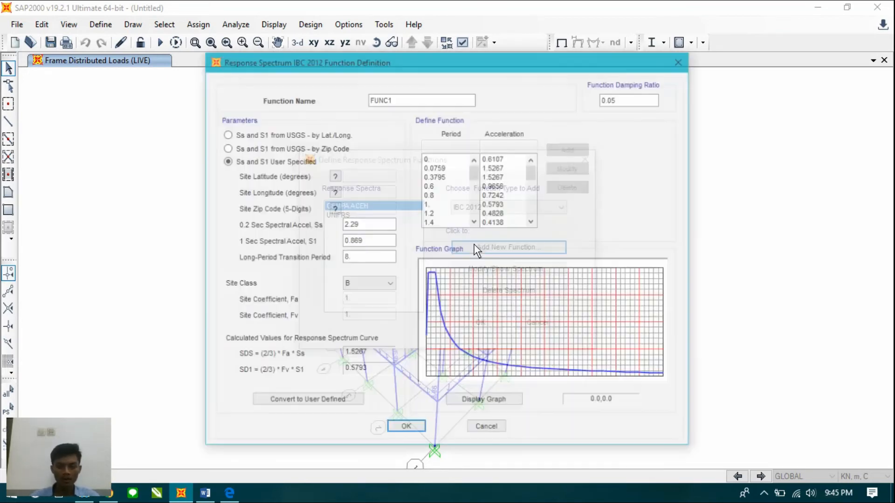
pyautogui.moveTo(400, 99); pyautogui.dragTo(343, 105)
pyautogui.write('GEMPA ACEH')
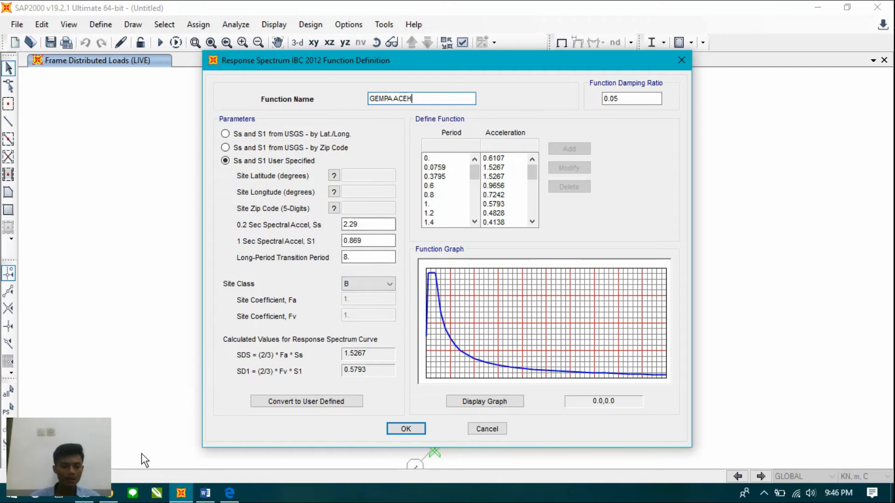
# On the Desain Spektra Indonesia page in Chrome, pick a map point in Aceh near latitude 4.865, longitude 96.453 and calculate its spectral values.
pyautogui.click(108, 493)
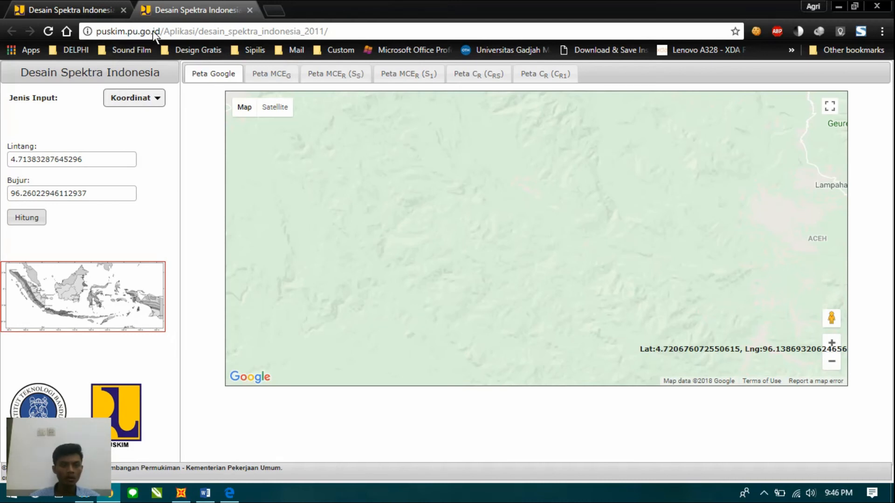
pyautogui.scroll(-2, 304, 185)
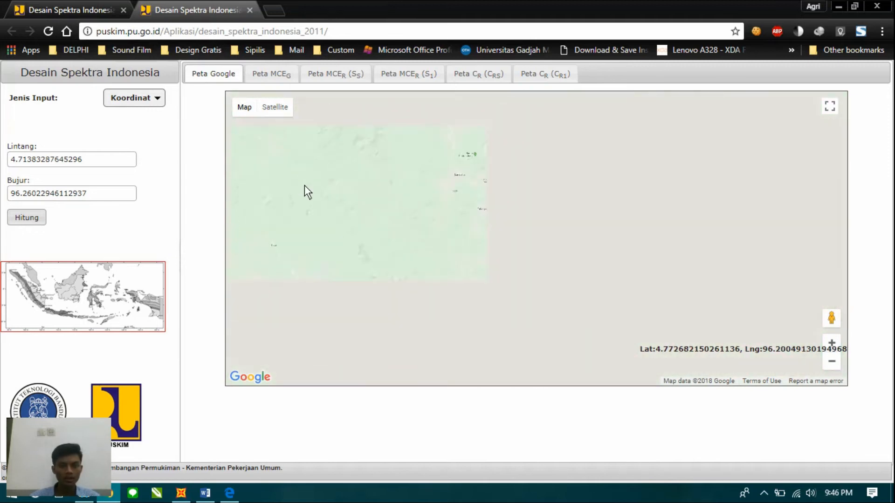
pyautogui.moveTo(313, 189); pyautogui.dragTo(426, 247)
pyautogui.scroll(2, 452, 245)
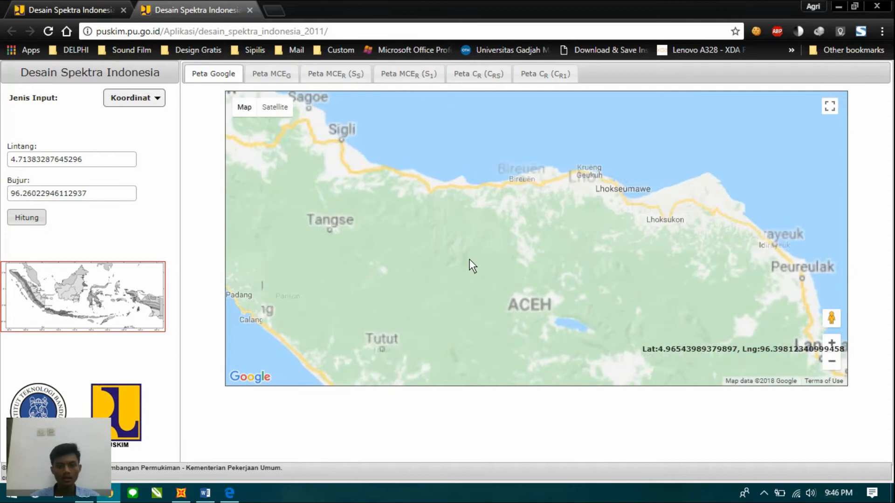
pyautogui.scroll(3, 458, 270)
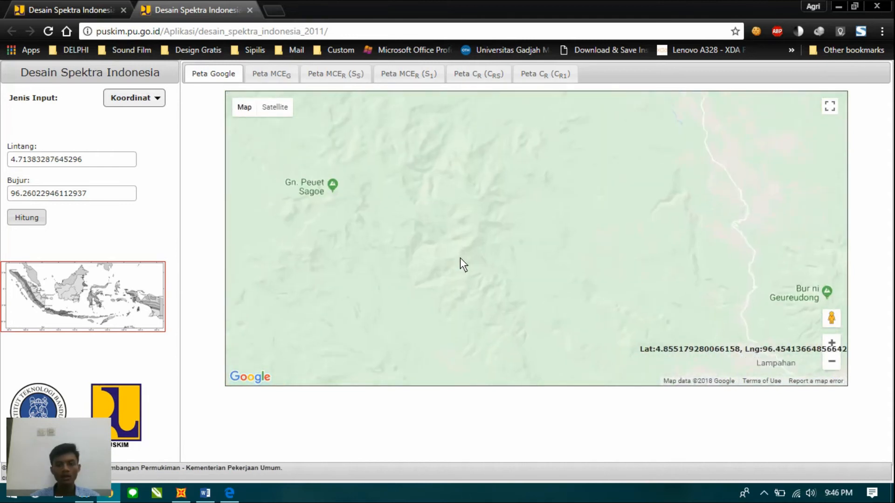
pyautogui.click(459, 240)
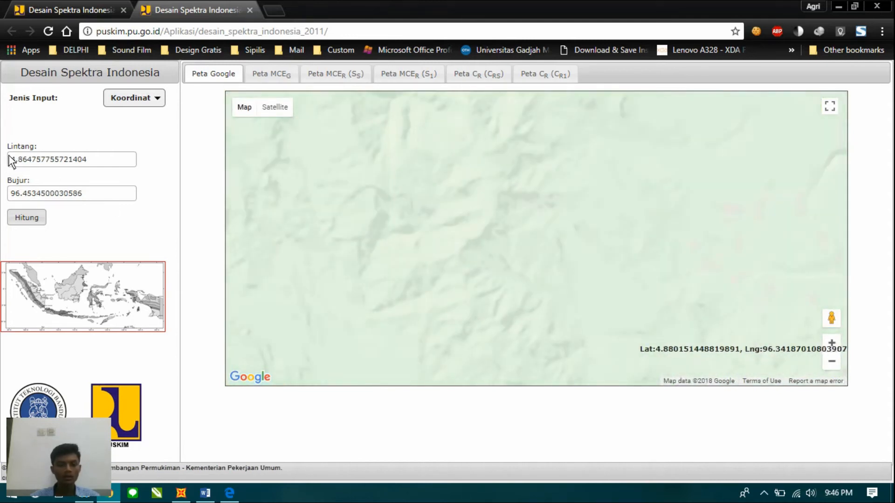
pyautogui.click(34, 216)
pyautogui.click(488, 321)
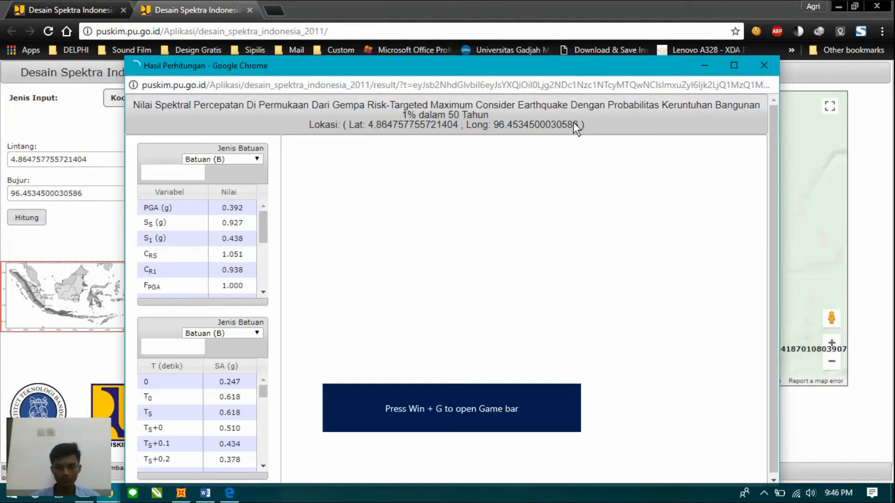
# Set the soil type of both result tables to Tanah Lunak (E).
pyautogui.click(233, 159)
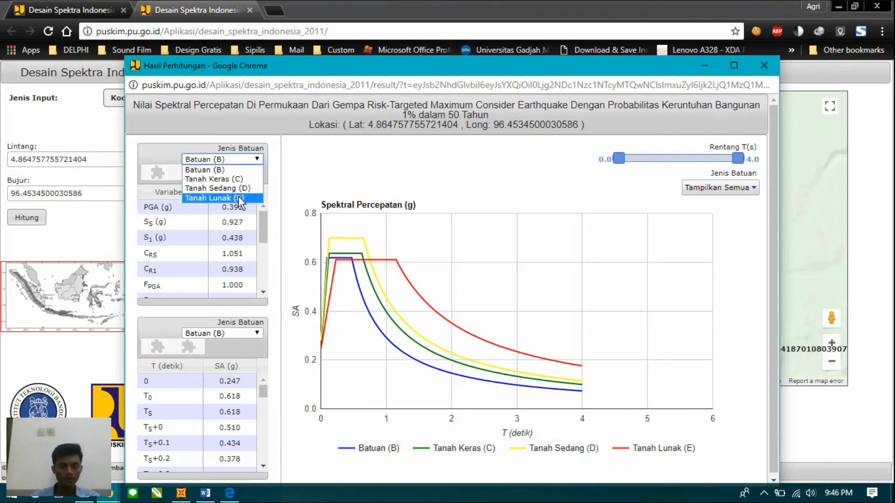
pyautogui.click(231, 200)
pyautogui.click(241, 333)
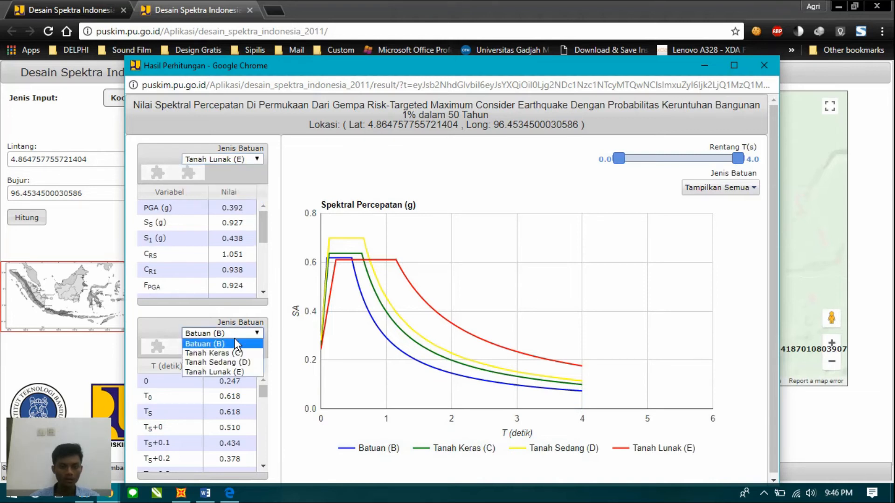
pyautogui.click(219, 373)
# Look up Ss in the Hasil Perhitungan results and set the SAP2000 function's 0.2 Sec Spectral Accel, Ss to 0.297.
pyautogui.click(182, 495)
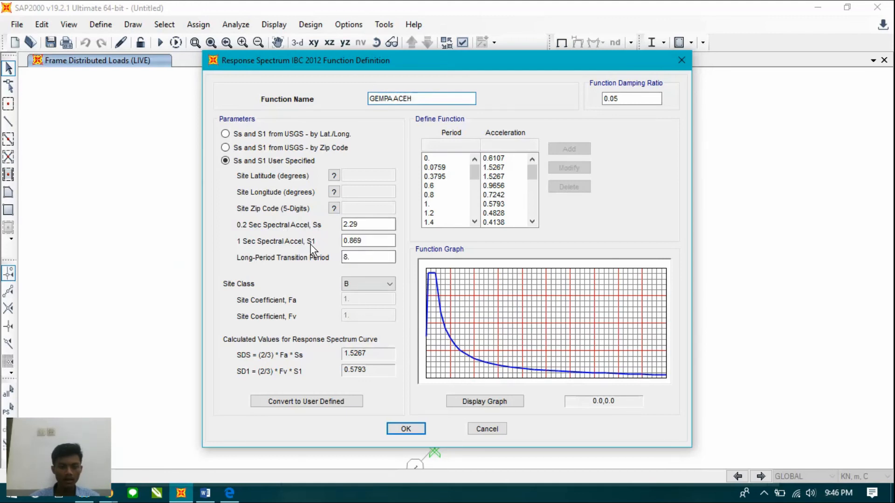
pyautogui.click(179, 496)
pyautogui.moveTo(109, 493)
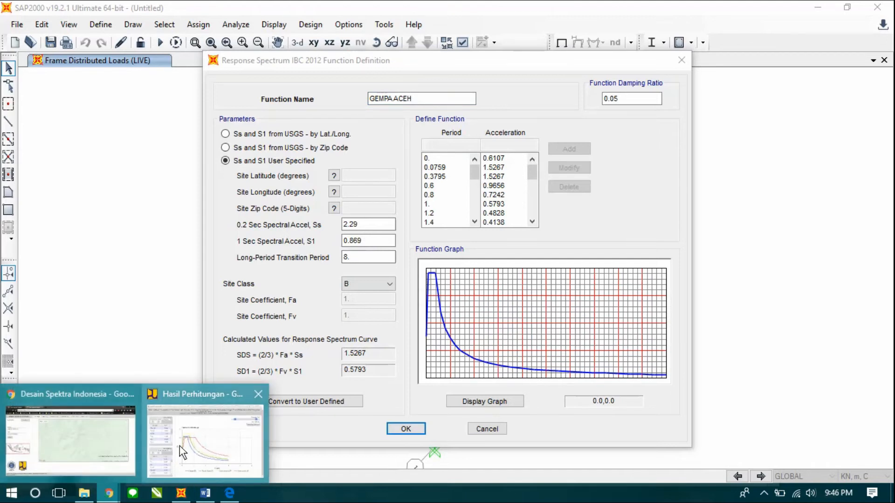
pyautogui.click(180, 446)
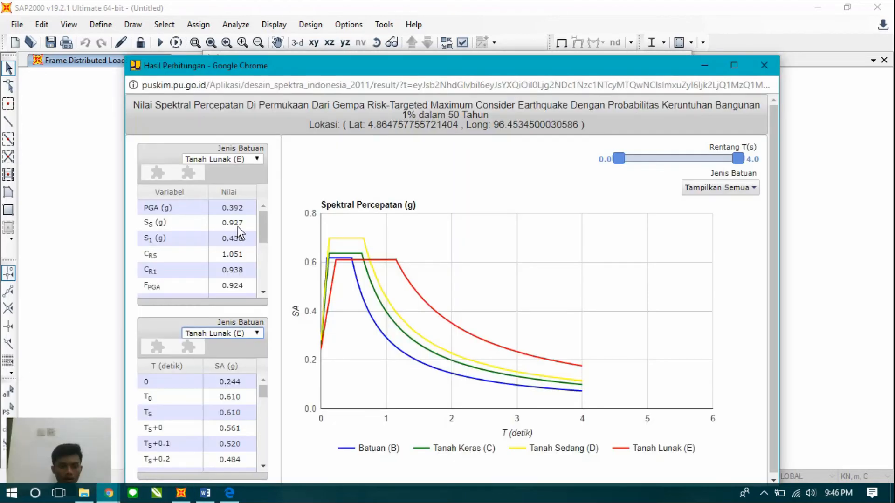
pyautogui.click(183, 494)
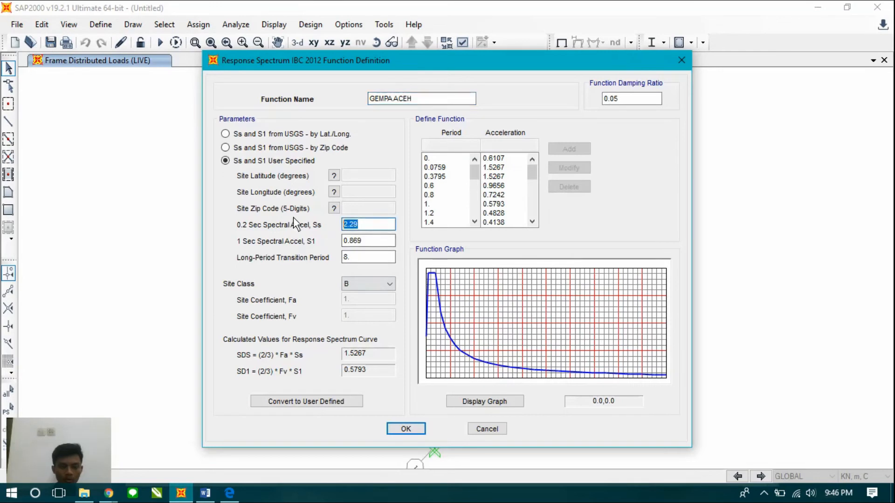
pyautogui.write('0.297')
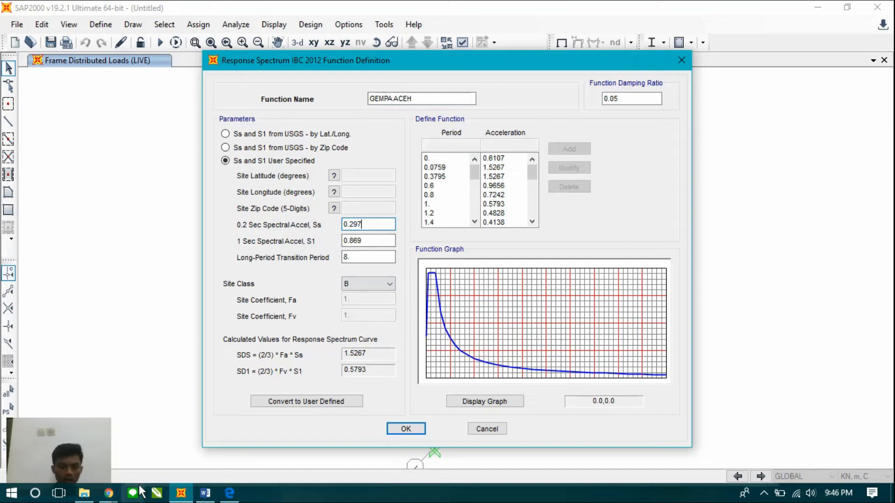
# Look up S1 in the Hasil Perhitungan results and set the SAP2000 function's 1 Sec Spectral Accel, S1 to 0.438.
pyautogui.moveTo(109, 493)
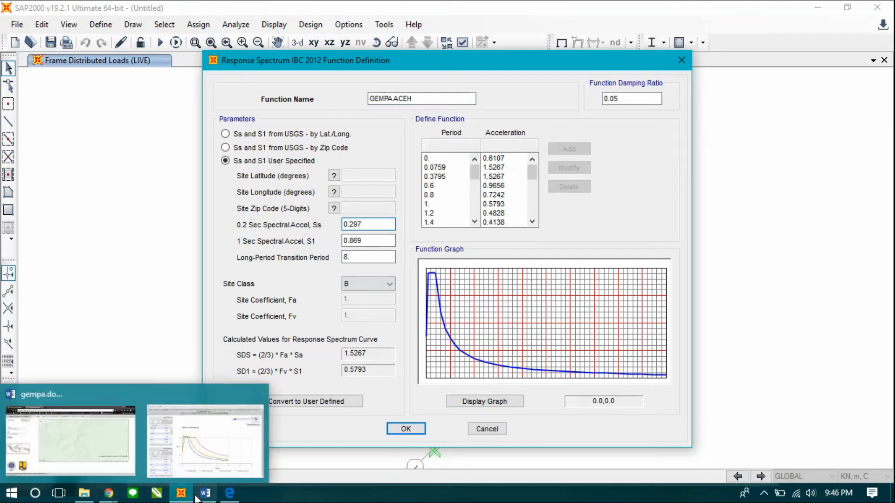
pyautogui.click(162, 468)
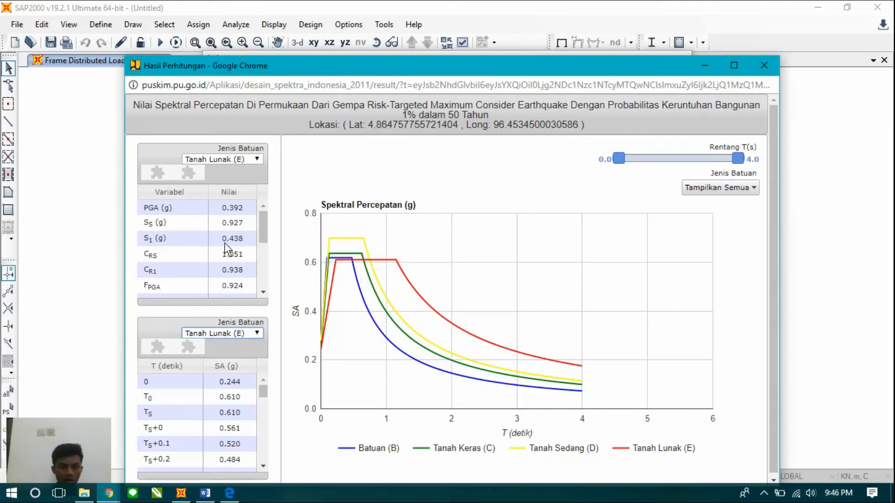
pyautogui.click(177, 494)
pyautogui.press('Tab')
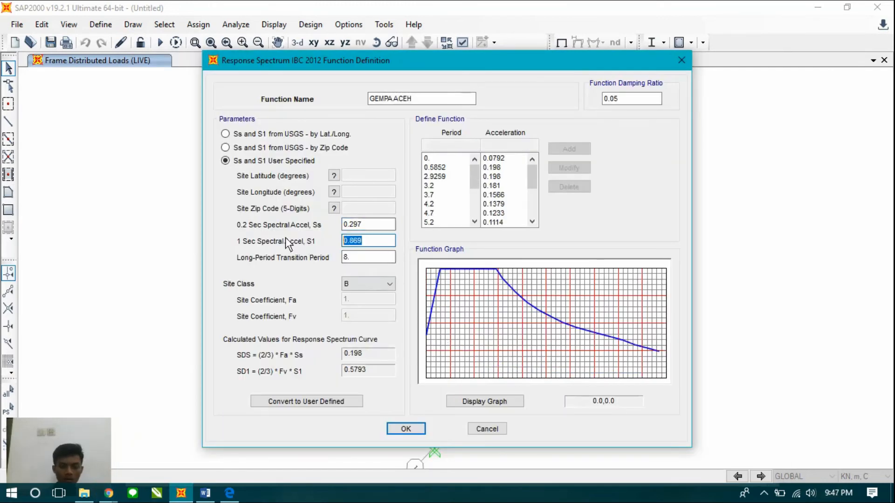
pyautogui.write('0.438')
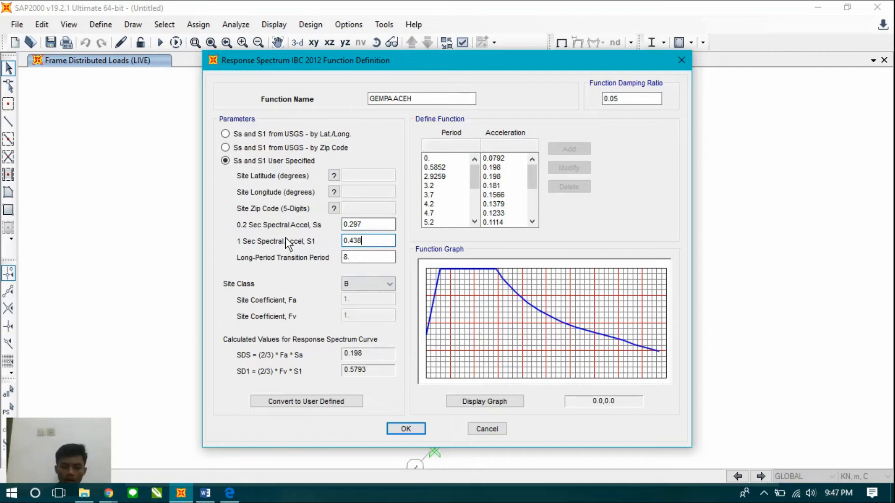
# Set the function's long-period transition period to 4 and its site class to E.
pyautogui.press('Tab')
pyautogui.write('4')
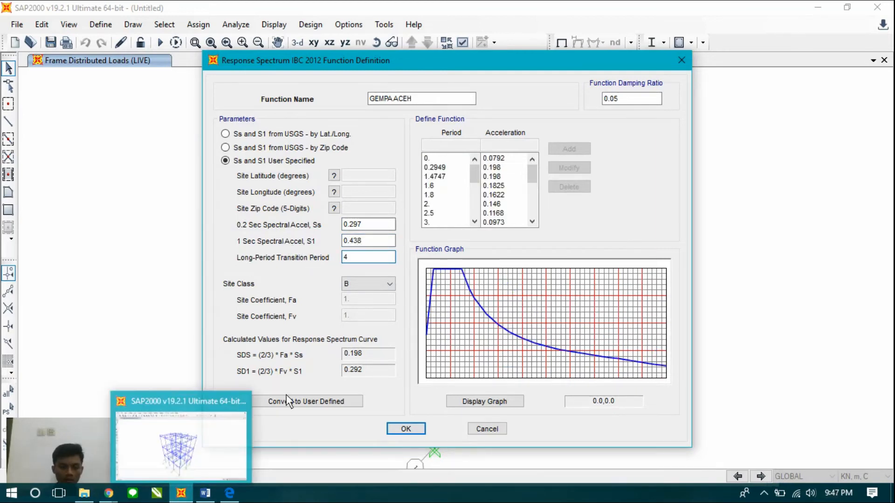
pyautogui.click(368, 282)
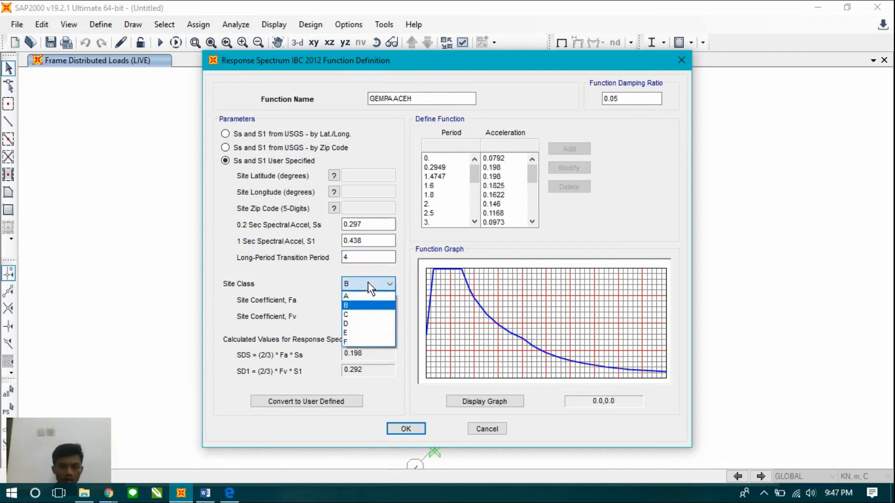
pyautogui.click(364, 333)
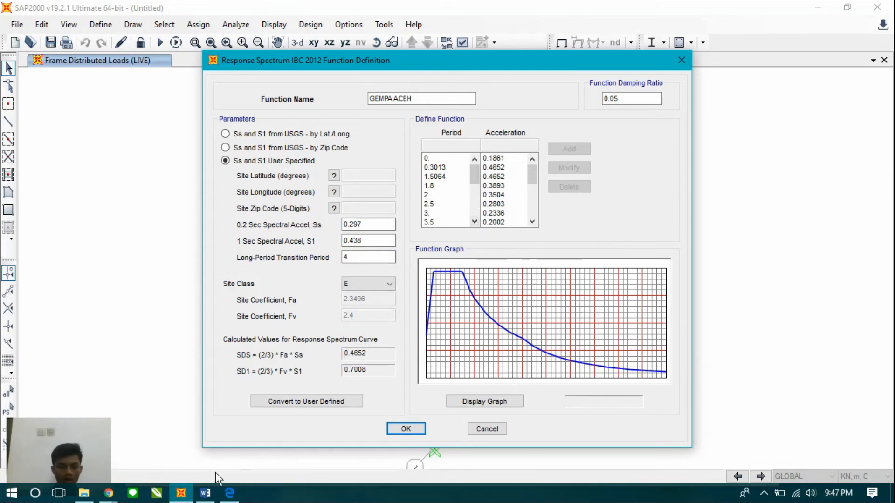
# Compare the SDS and SD1 values in the Hasil Perhitungan results with those calculated for the SAP2000 function.
pyautogui.moveTo(114, 494)
pyautogui.click(178, 431)
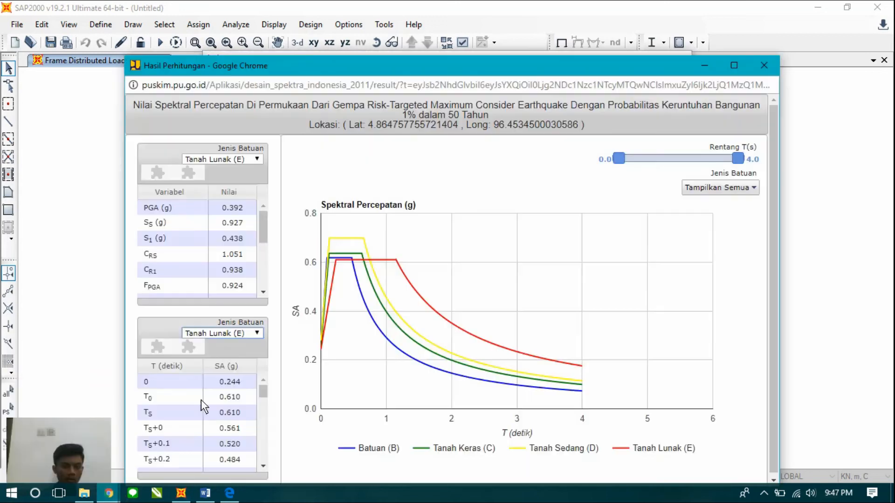
pyautogui.moveTo(264, 225); pyautogui.dragTo(263, 267)
pyautogui.scroll(-2, 260, 266)
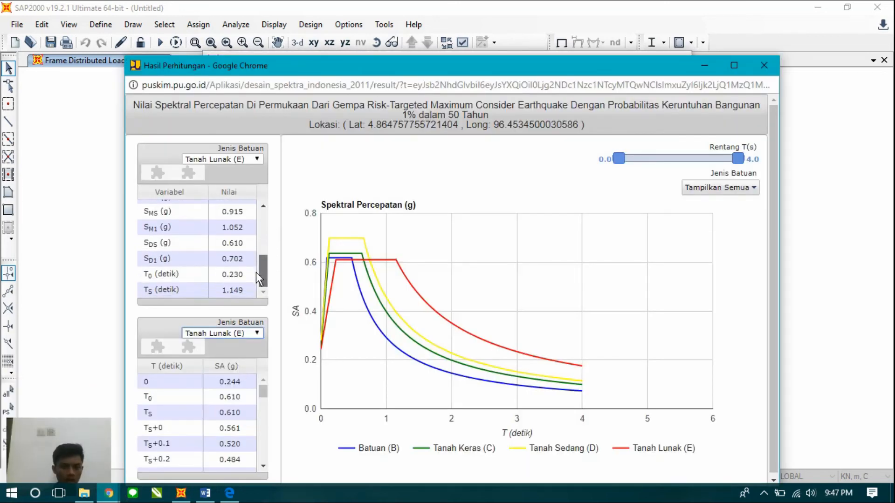
pyautogui.click(181, 493)
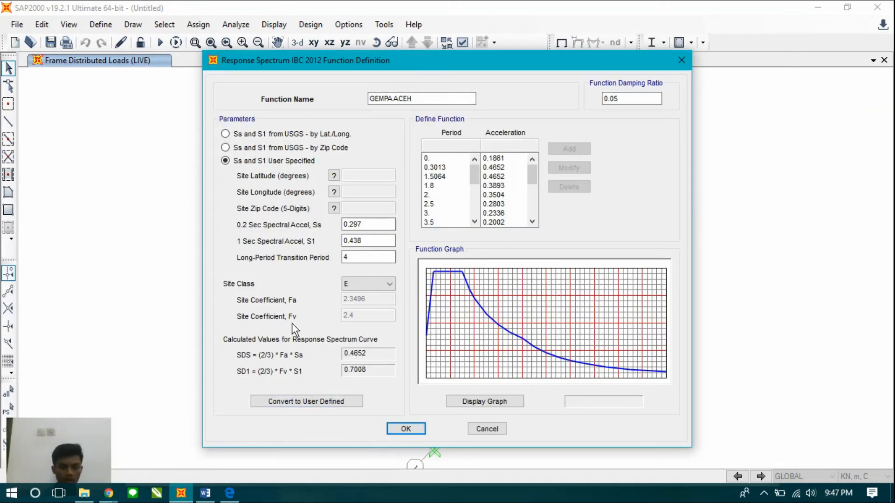
pyautogui.click(181, 494)
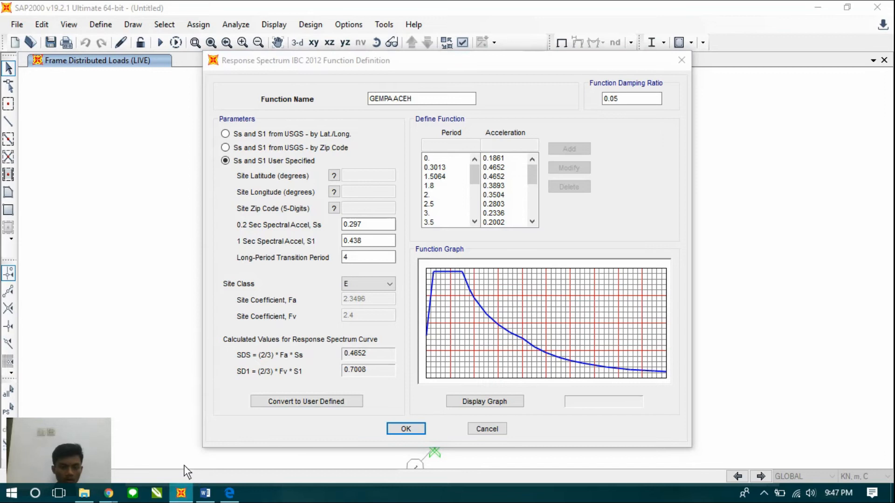
pyautogui.moveTo(110, 497)
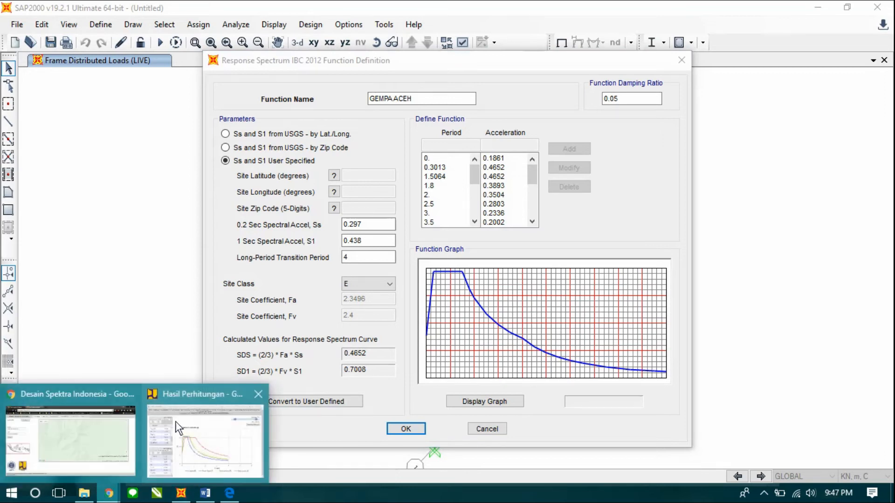
pyautogui.click(186, 388)
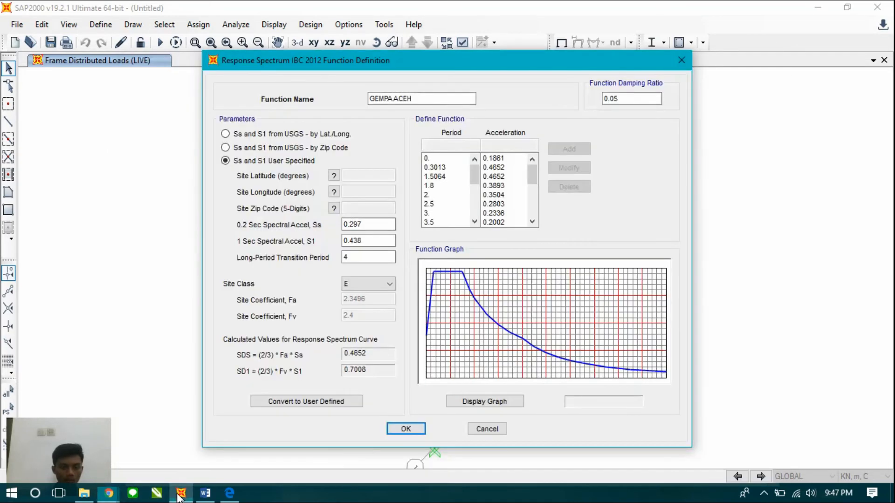
pyautogui.click(182, 492)
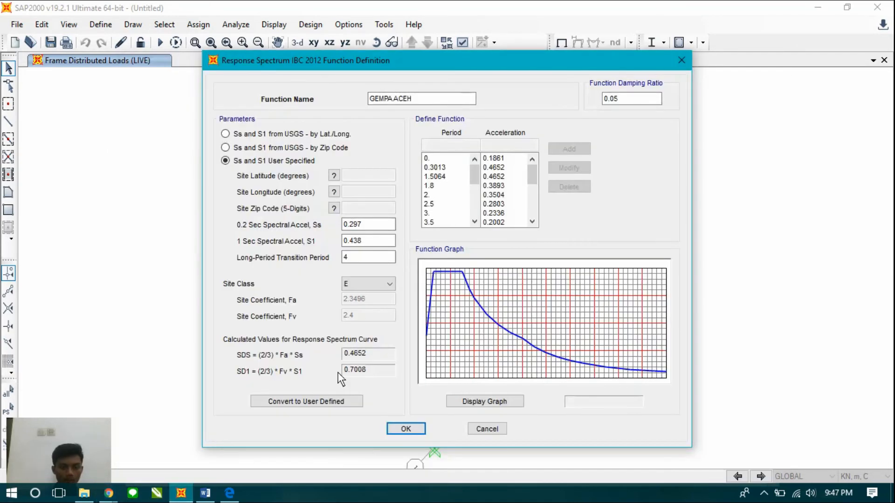
# Name the response spectrum function GEMPA ACEH NEW and save it with the defined functions.
pyautogui.click(404, 427)
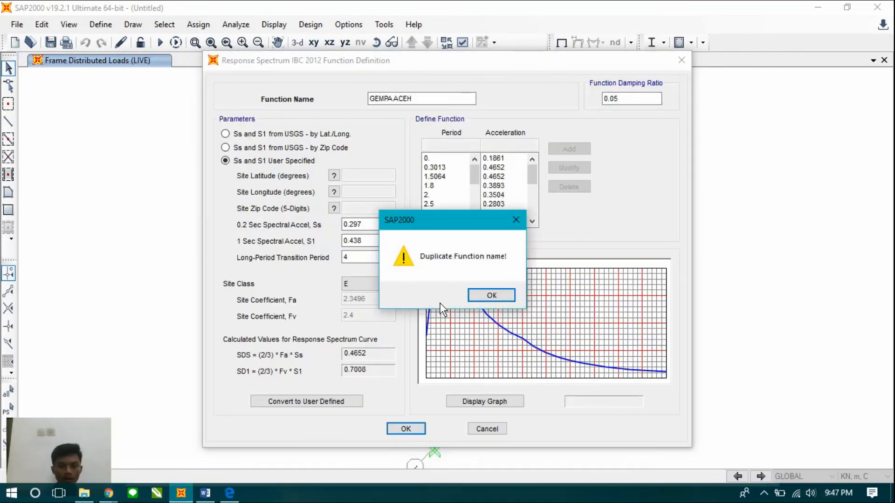
pyautogui.click(492, 295)
pyautogui.doubleClick(400, 97)
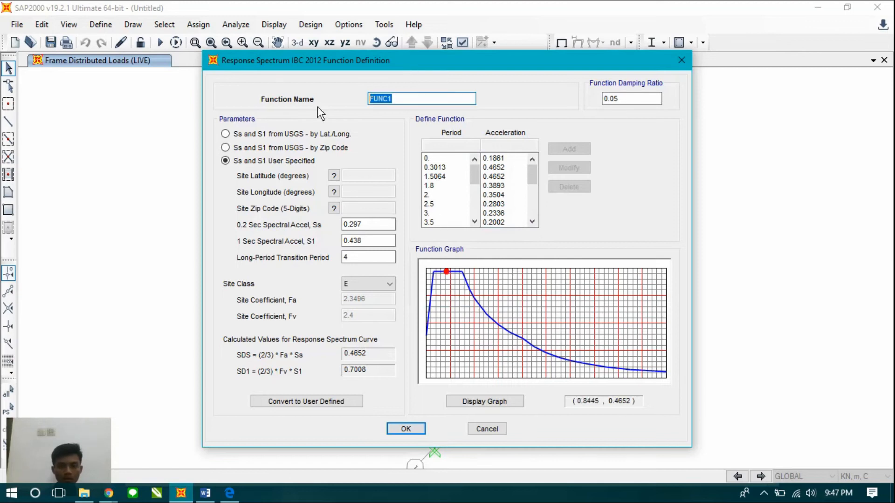
pyautogui.write('GEMPA ACEHH')
pyautogui.press('BackSpace')
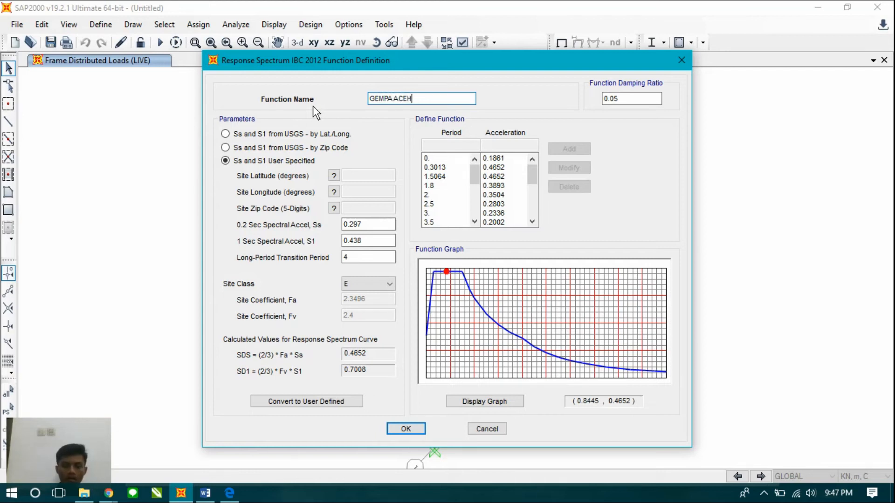
pyautogui.write('NEW')
pyautogui.click(408, 429)
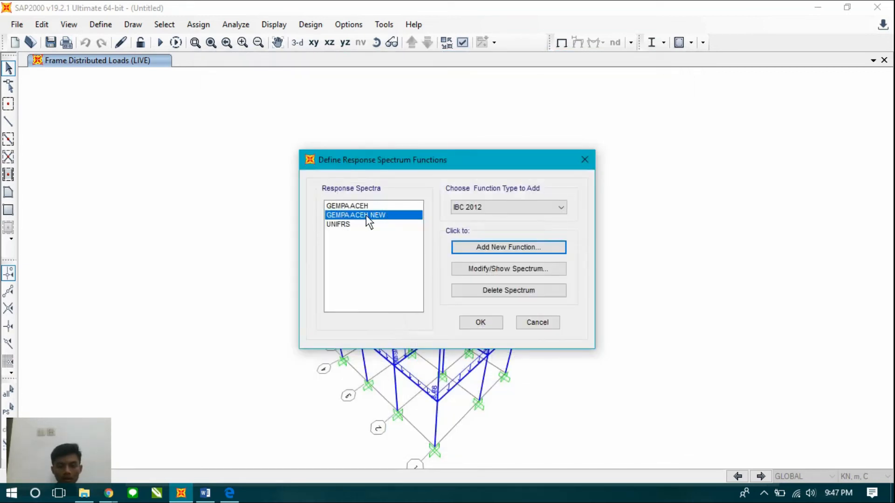
pyautogui.click(482, 324)
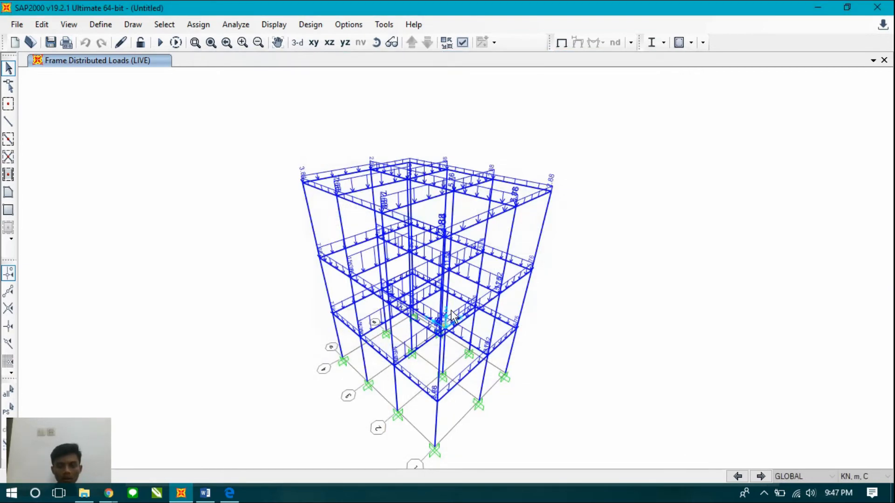
# Add a new load case and set its type to Response Spectrum.
pyautogui.click(100, 24)
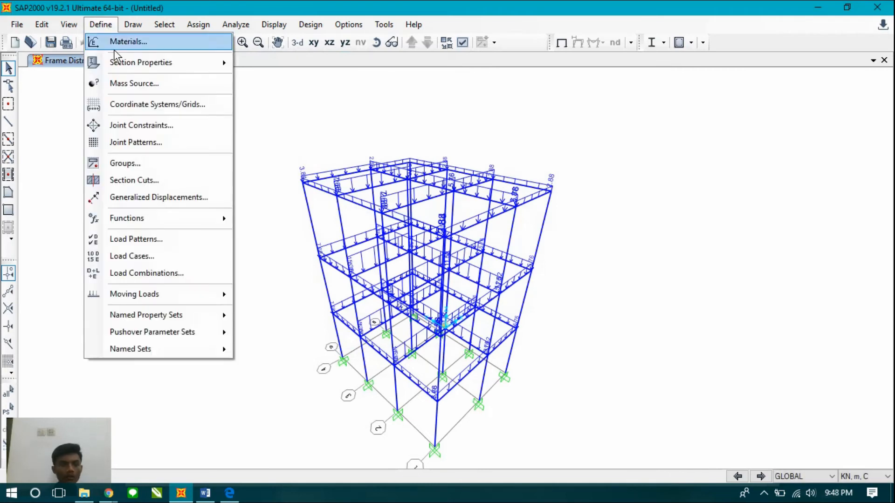
pyautogui.click(136, 256)
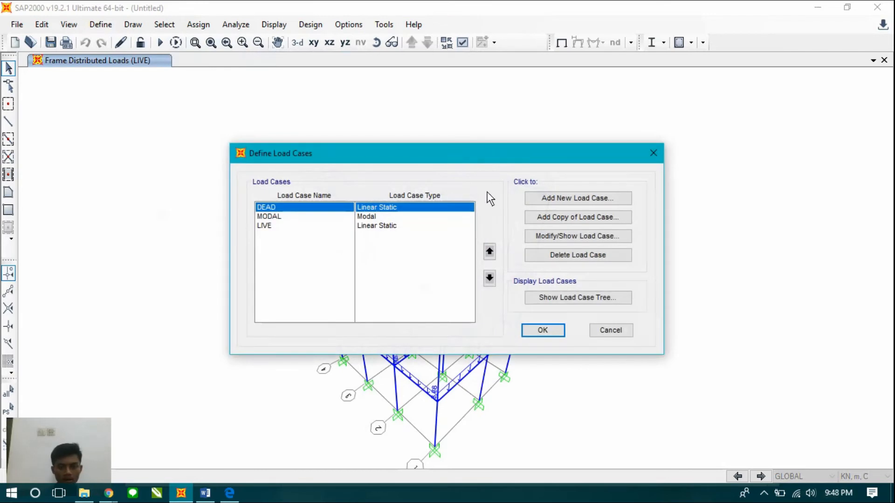
pyautogui.click(556, 200)
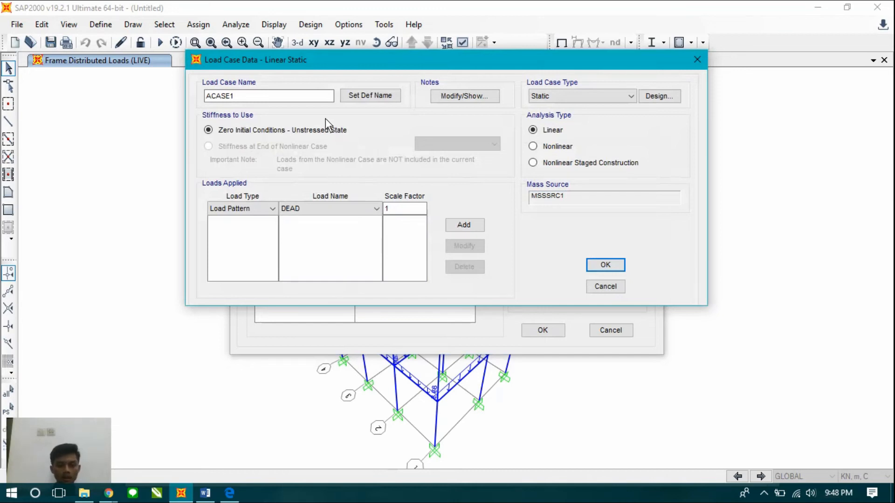
pyautogui.click(561, 99)
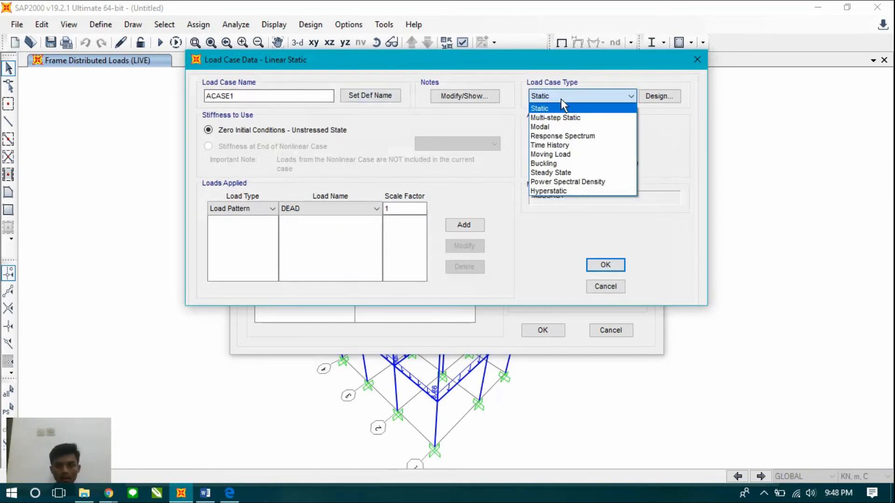
pyautogui.click(562, 136)
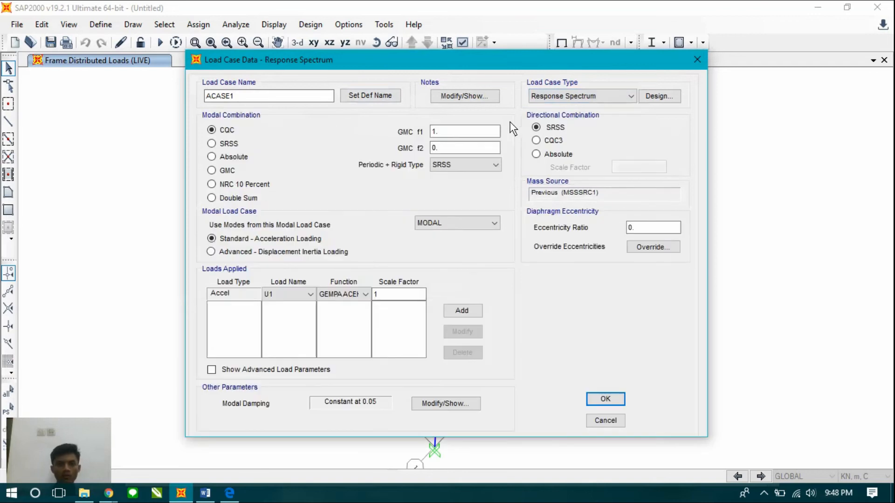
# Name the response spectrum load case GEMPA A and keep U1 as its acceleration load.
pyautogui.moveTo(326, 101); pyautogui.dragTo(207, 99)
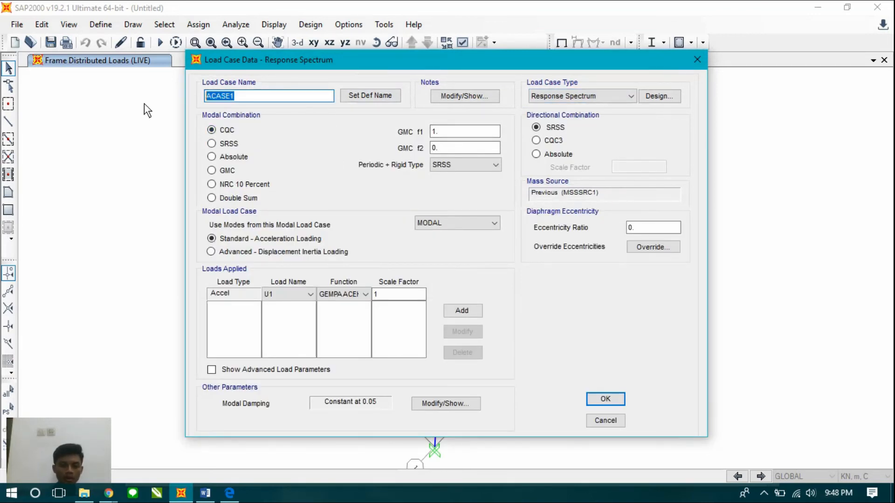
pyautogui.write('GEMPAACEH')
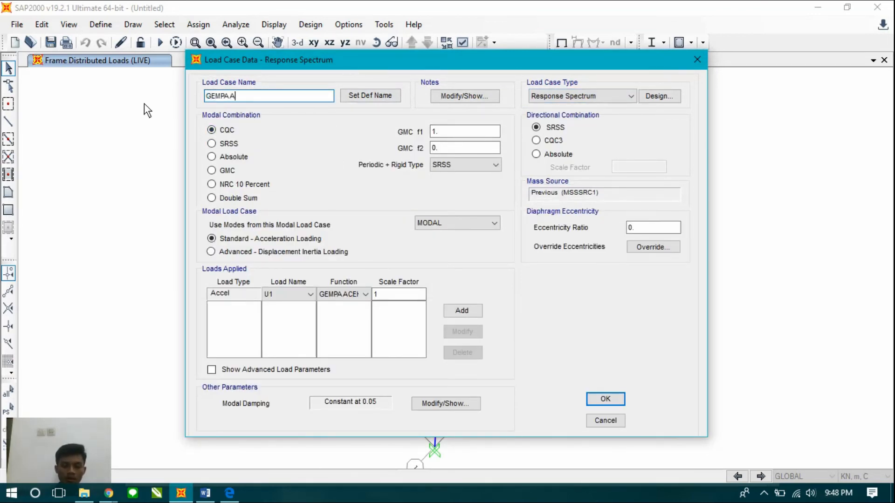
pyautogui.press('BackSpace')
pyautogui.press('BackSpace')
pyautogui.press('BackSpace')
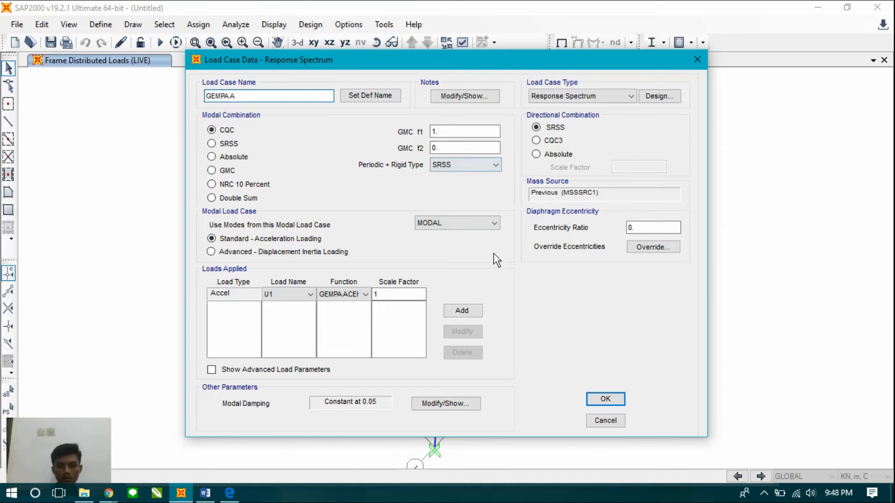
pyautogui.click(275, 293)
pyautogui.click(275, 292)
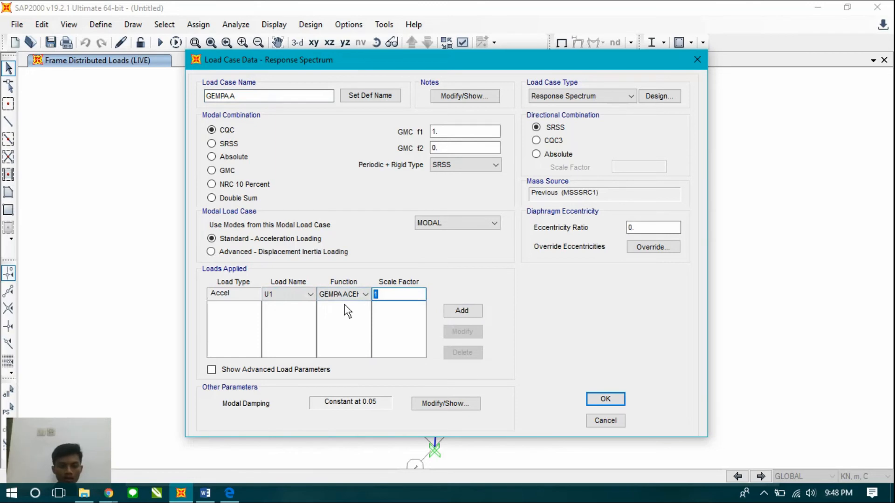
# Look up the earthquake factor formula in gempa.docx and the importance factor I in Tabel 2 of SNI+1726+2012.pdf.
pyautogui.click(205, 493)
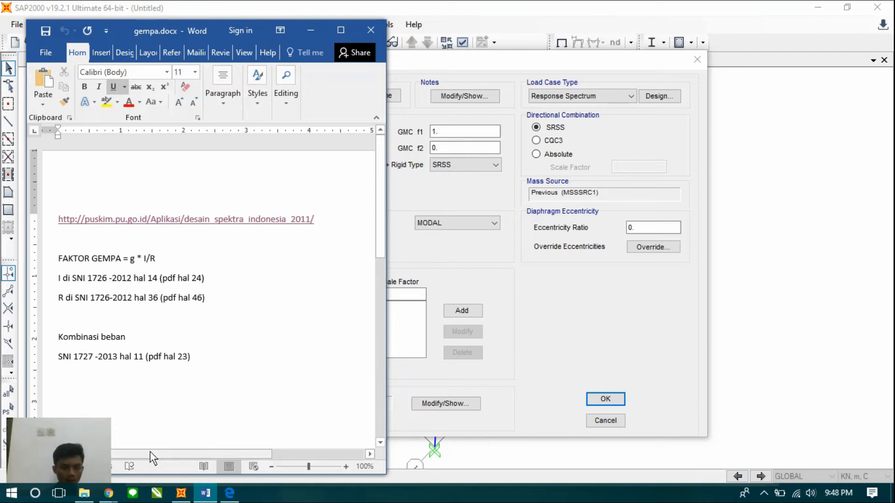
pyautogui.click(108, 494)
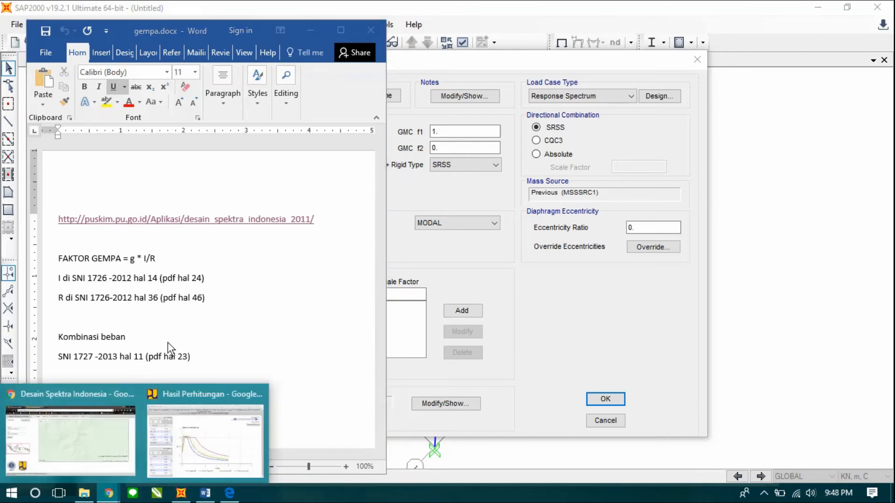
pyautogui.click(79, 432)
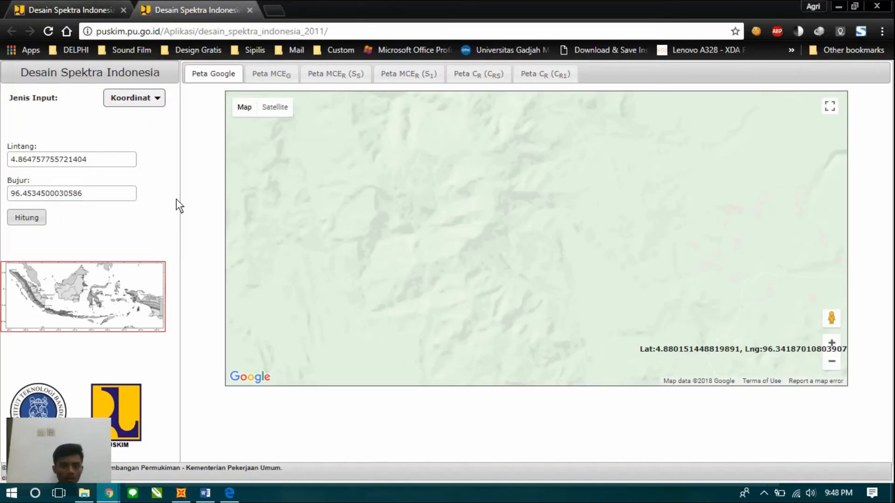
pyautogui.click(84, 494)
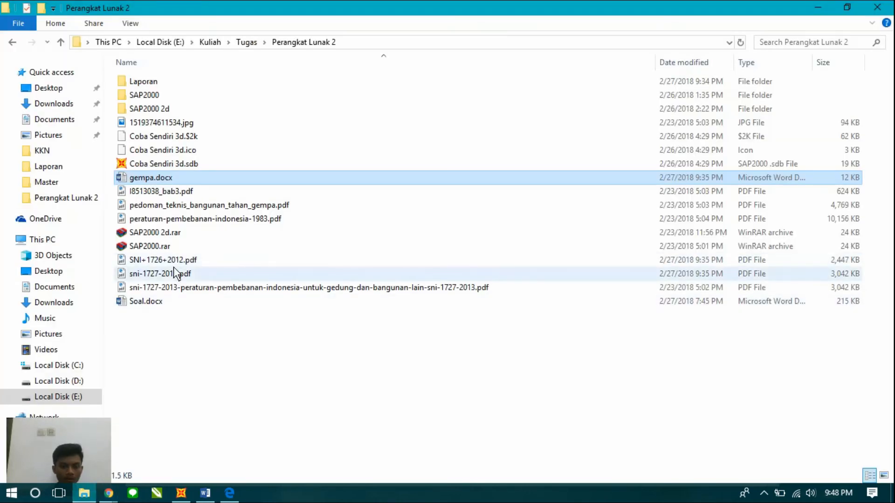
pyautogui.doubleClick(176, 274)
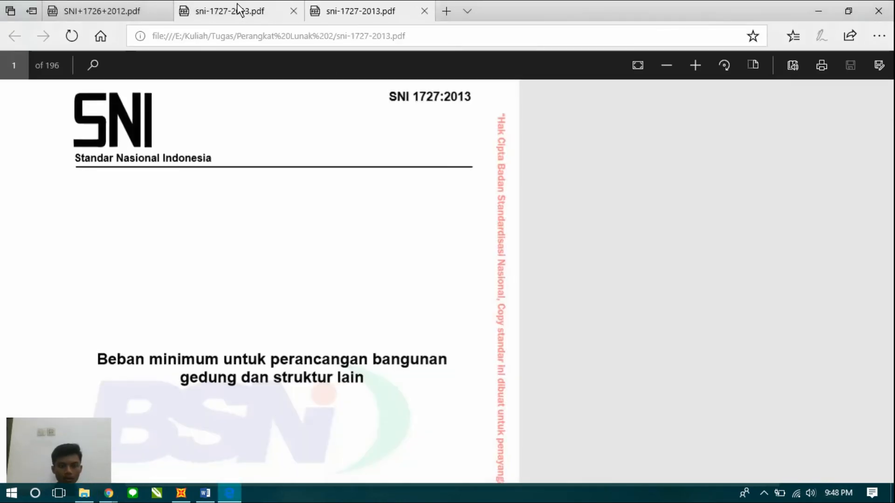
pyautogui.click(235, 11)
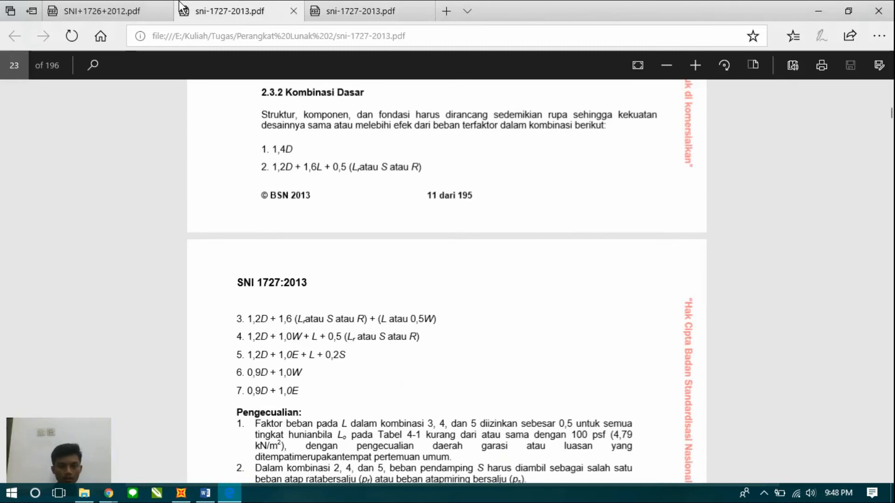
pyautogui.click(134, 11)
pyautogui.scroll(3, 401, 217)
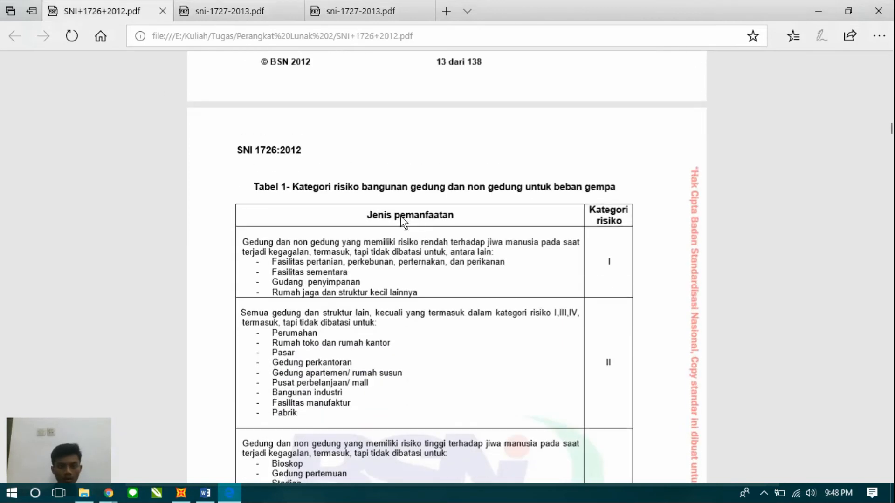
pyautogui.scroll(-3, 401, 216)
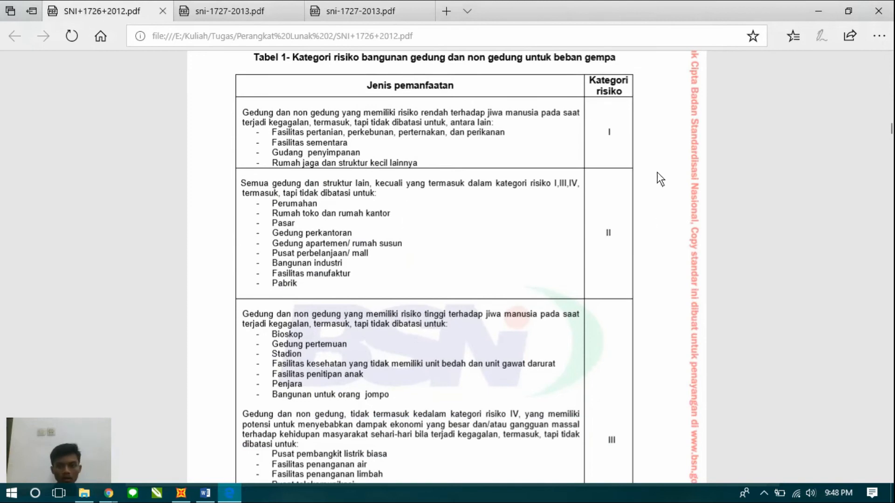
pyautogui.scroll(-20, 561, 253)
pyautogui.scroll(1, 560, 260)
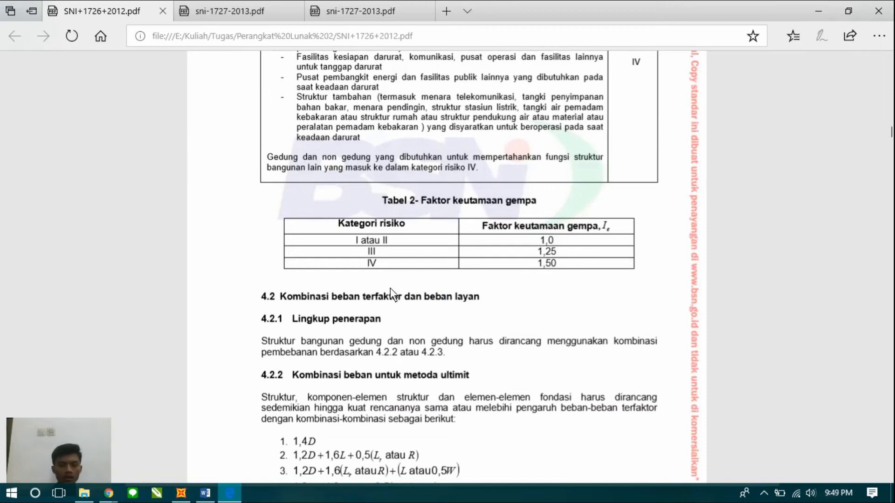
# Check gempa.docx for the SNI 1726-2012 page reference of the R factor.
pyautogui.click(200, 495)
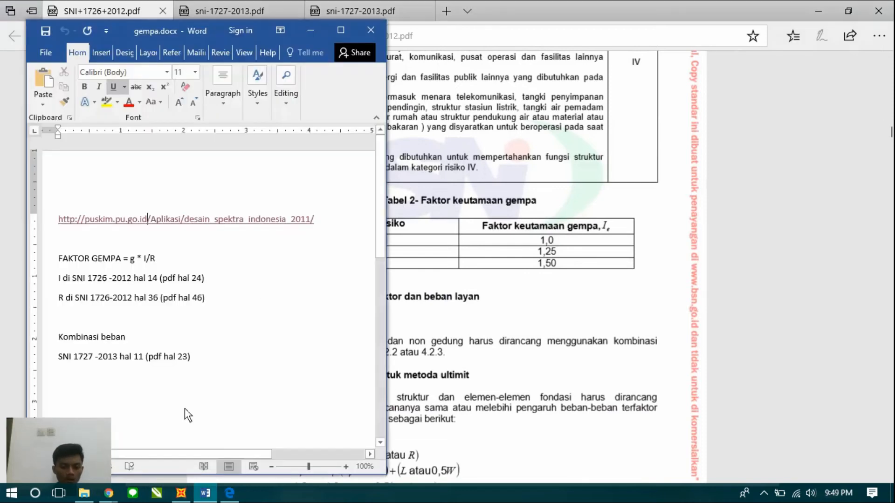
pyautogui.click(180, 494)
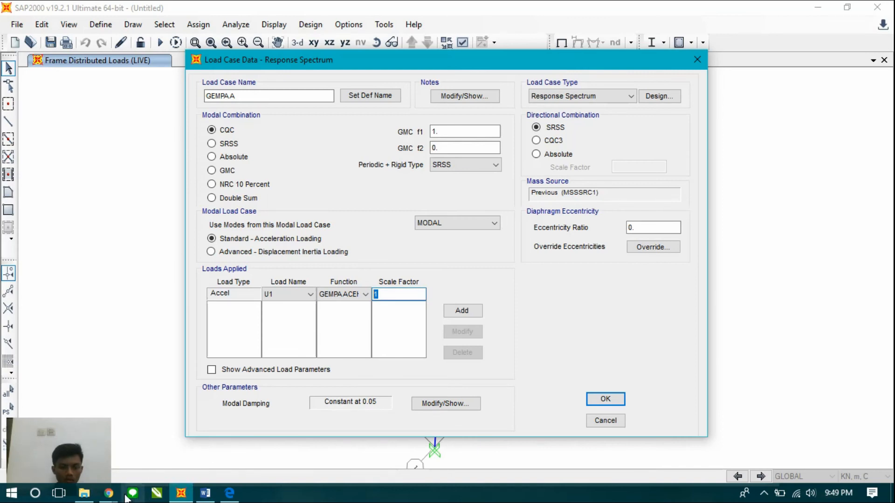
pyautogui.click(205, 493)
pyautogui.click(147, 298)
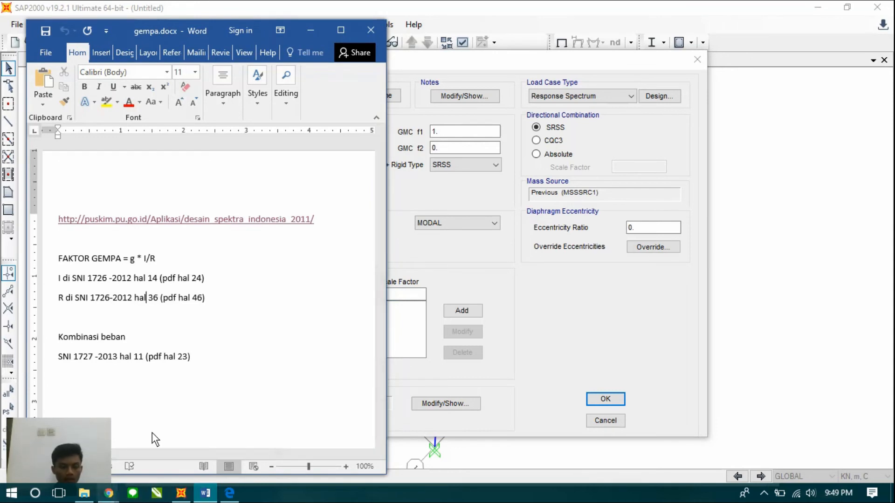
pyautogui.click(111, 494)
pyautogui.moveTo(122, 455)
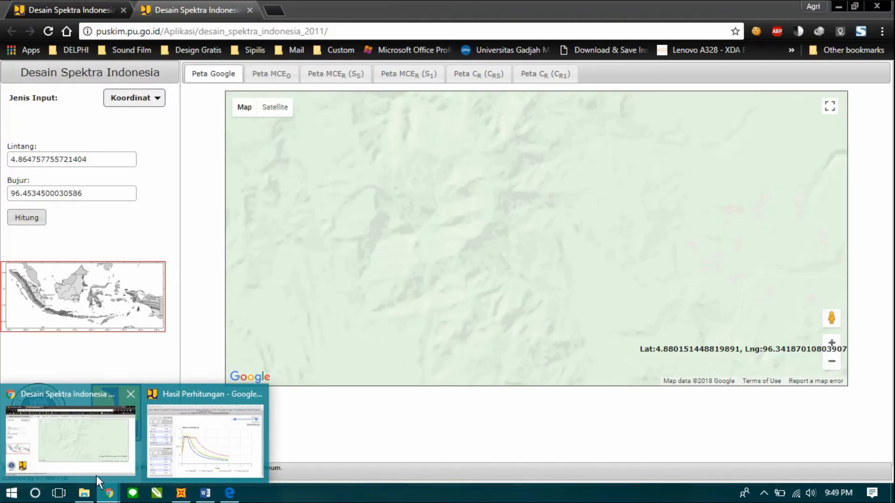
# Look up the response modification coefficient R for moment-resisting frame systems in Tabel 9 of SNI+1726+2012.pdf.
pyautogui.click(84, 493)
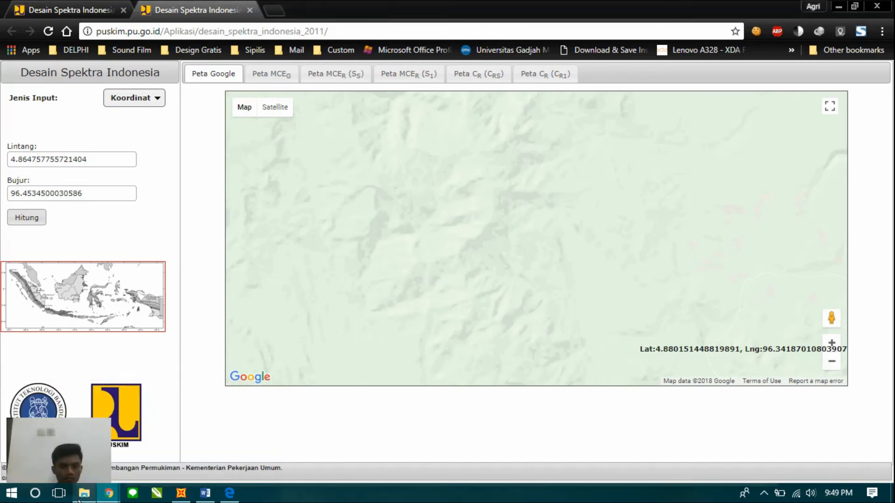
pyautogui.doubleClick(206, 261)
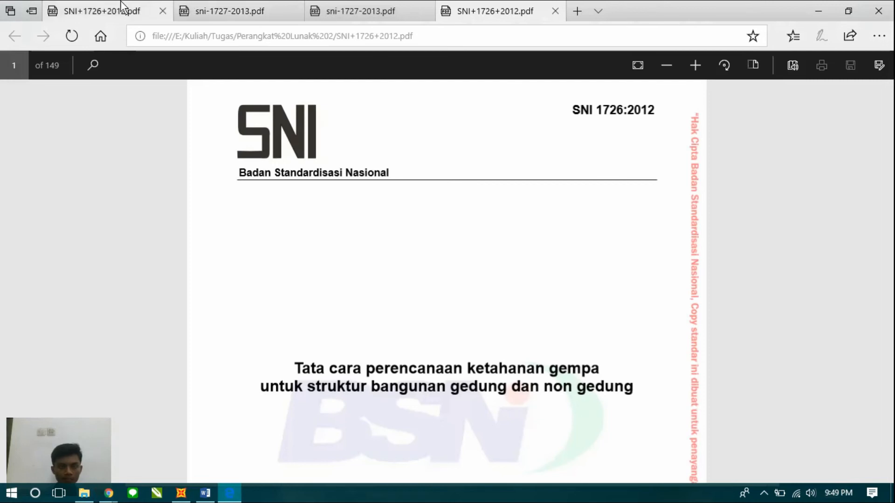
pyautogui.click(130, 10)
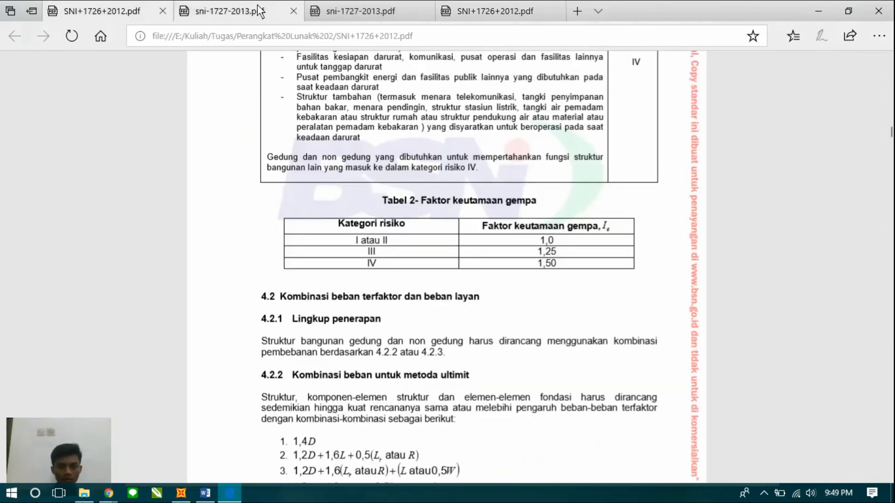
pyautogui.click(242, 10)
pyautogui.click(117, 10)
pyautogui.scroll(-10, 423, 208)
pyautogui.scroll(-20, 423, 208)
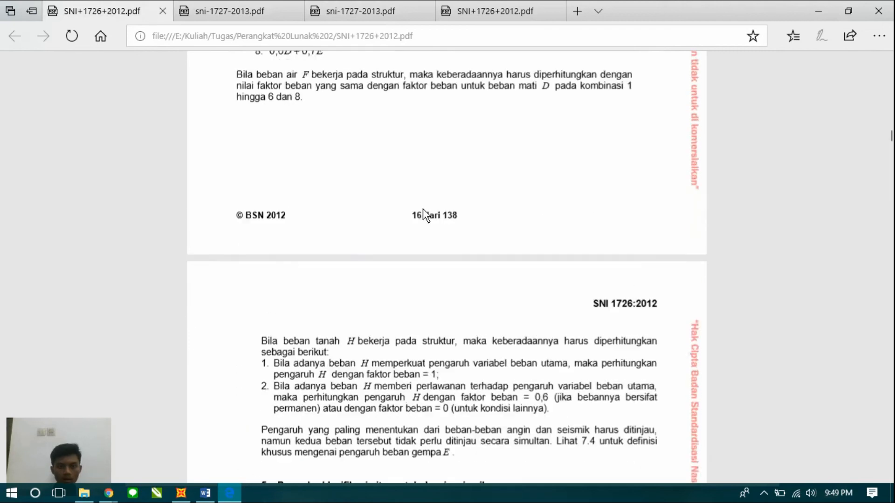
pyautogui.scroll(-20, 448, 228)
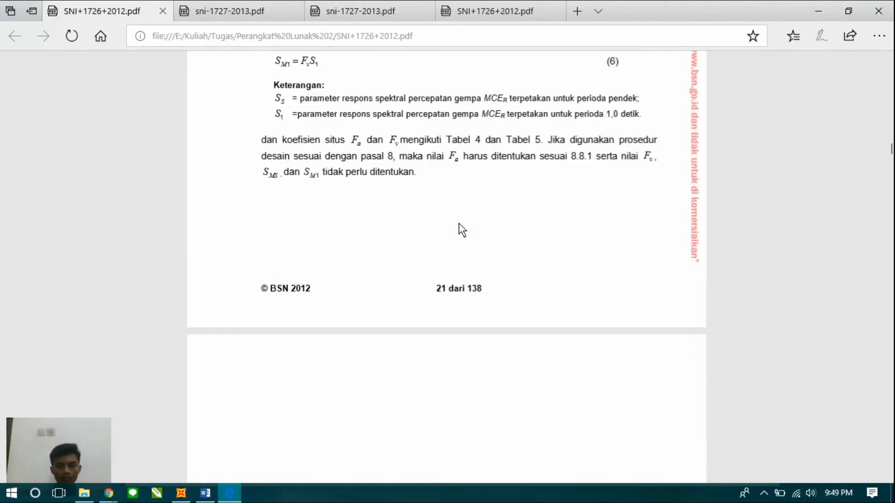
pyautogui.scroll(-15, 461, 209)
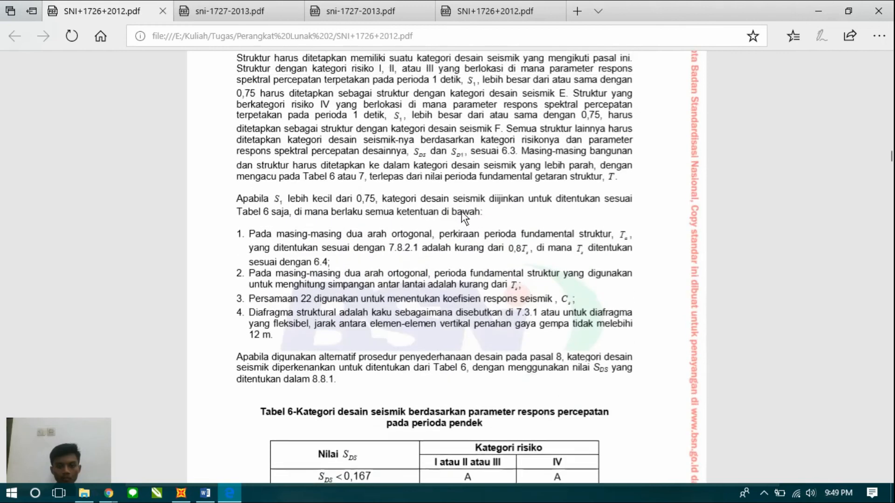
pyautogui.scroll(-20, 464, 212)
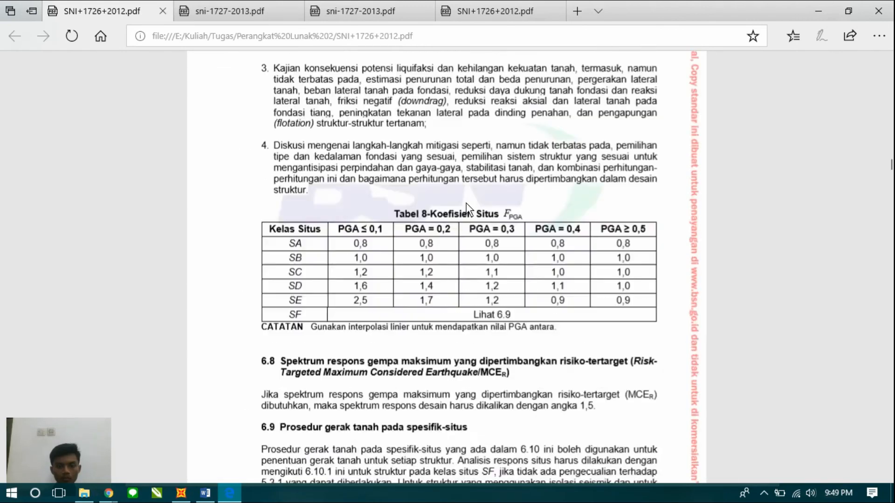
pyautogui.scroll(-20, 472, 215)
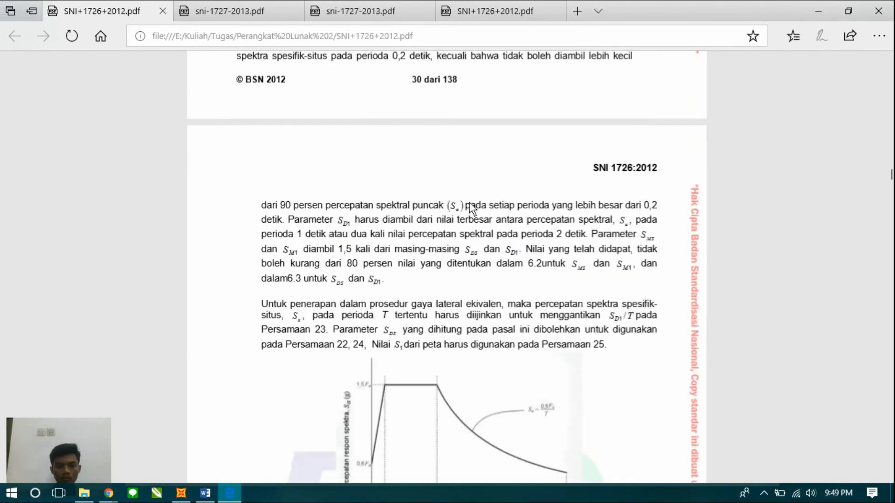
pyautogui.scroll(-20, 477, 196)
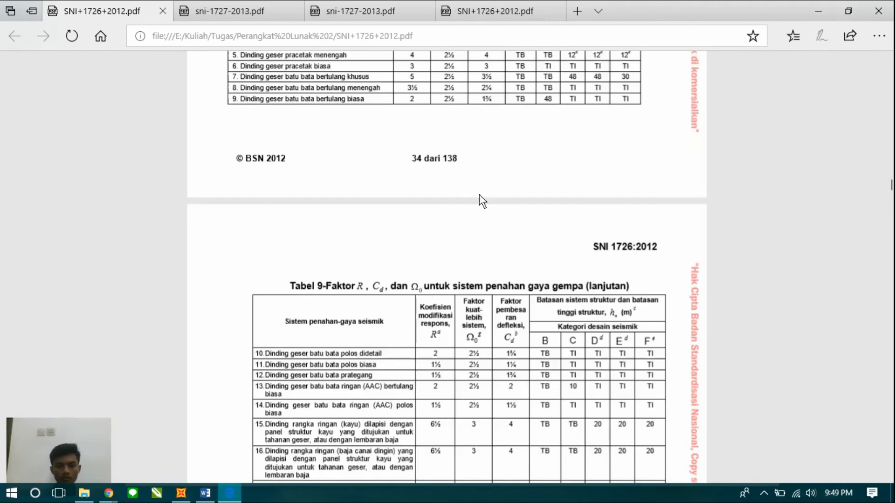
pyautogui.scroll(-10, 479, 195)
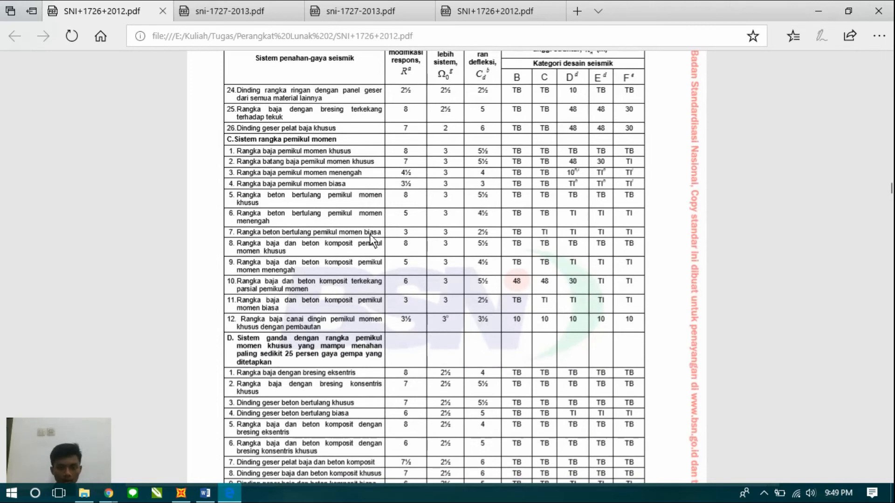
pyautogui.scroll(2, 406, 320)
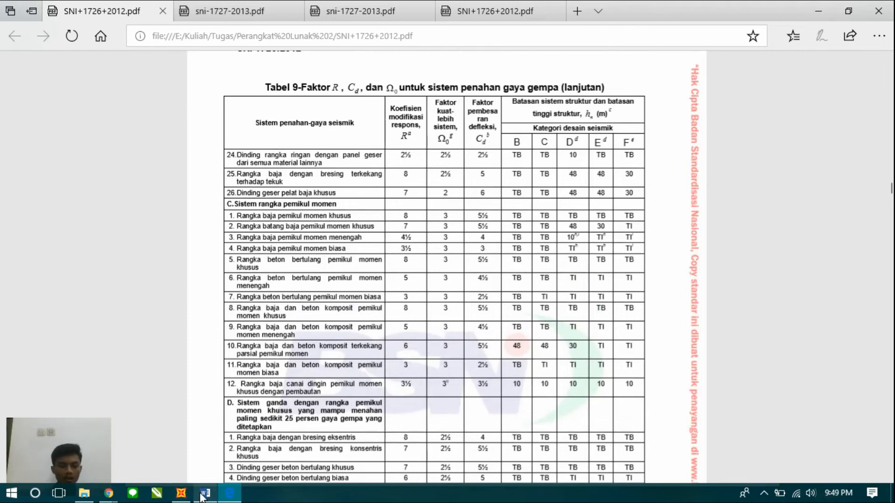
# In SAP2000, begin the U1 load's scale factor with 9.81* and check the earthquake factor formula in gempa.docx.
pyautogui.moveTo(204, 498)
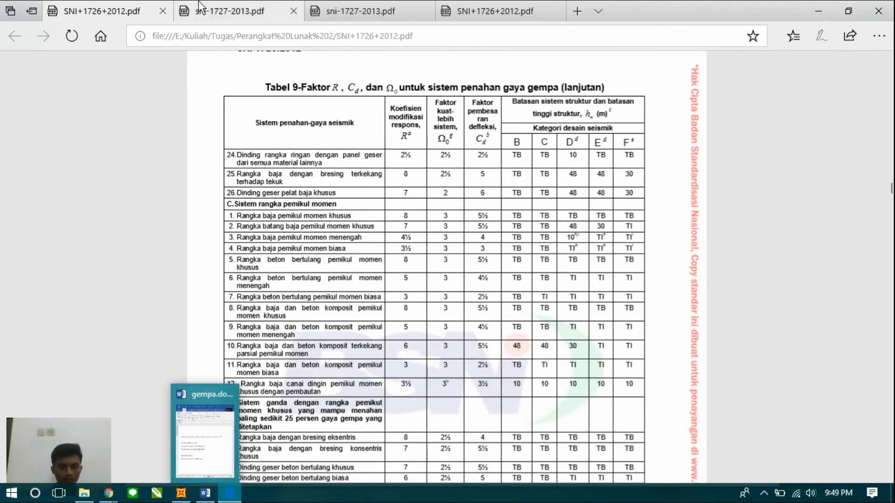
pyautogui.click(181, 496)
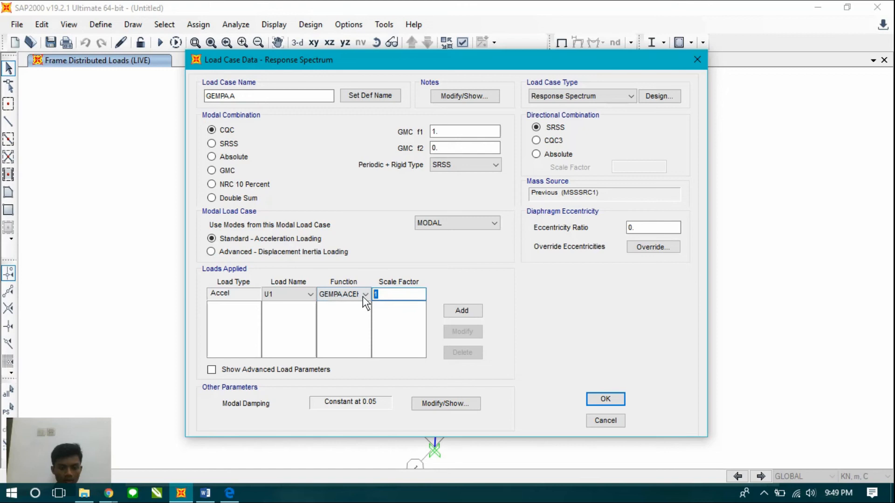
pyautogui.write('9.81*')
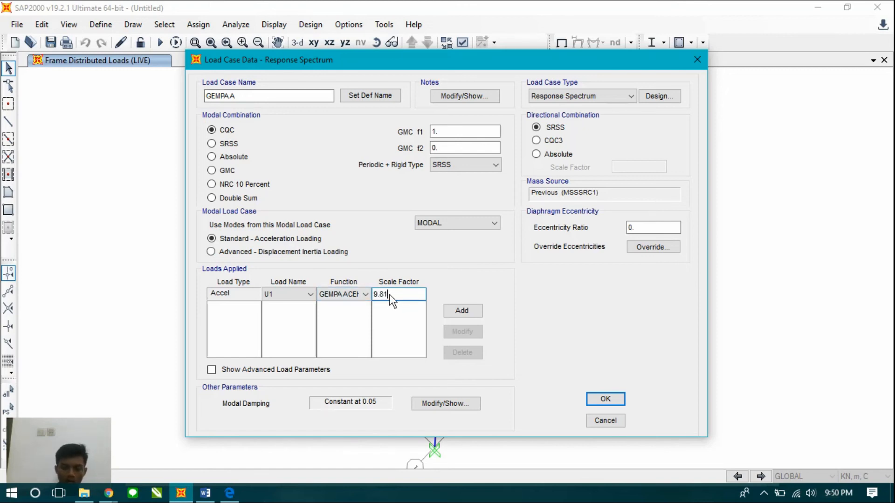
pyautogui.click(206, 494)
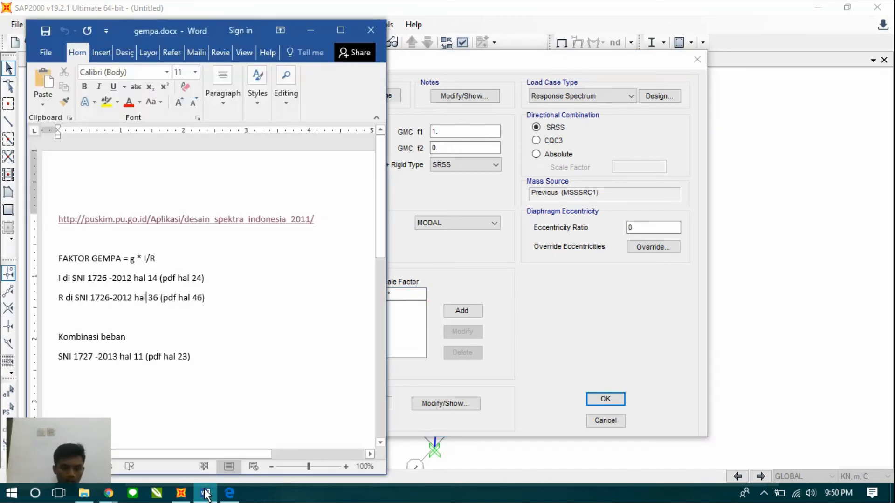
pyautogui.click(205, 494)
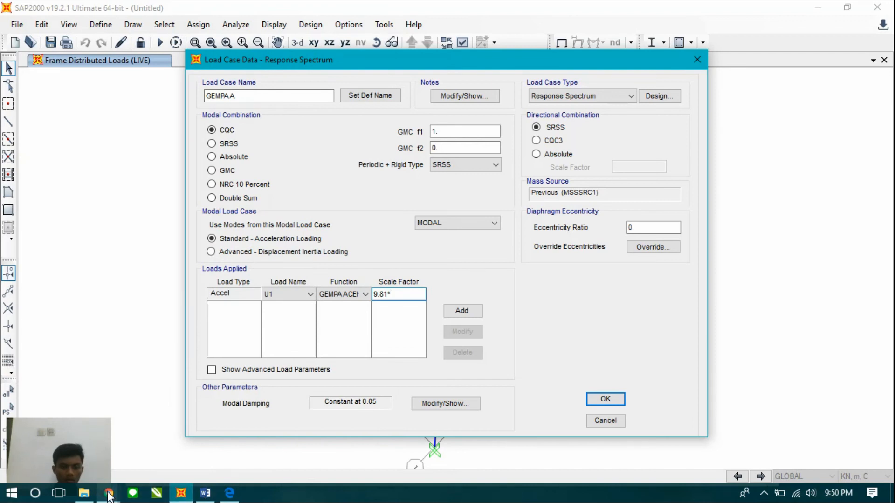
# Open sni-1727-2013.pdf and search SNI+1726+2012.pdf for the earthquake importance factor table.
pyautogui.click(84, 493)
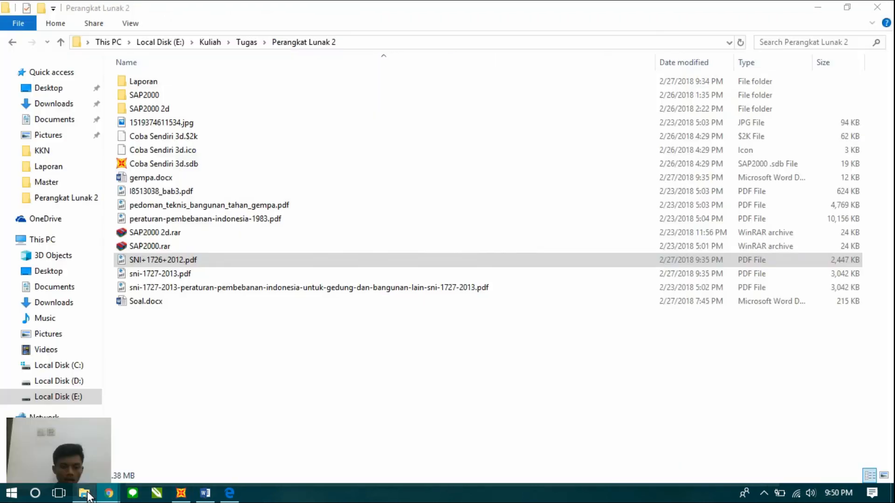
pyautogui.doubleClick(156, 274)
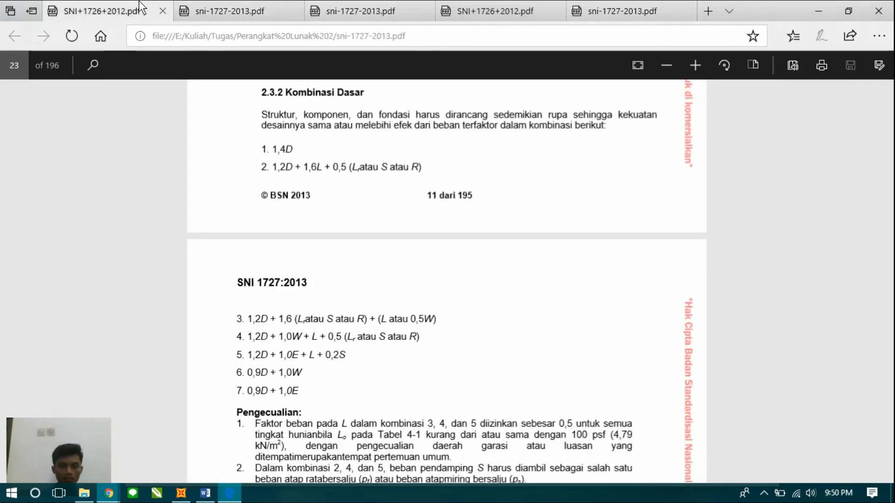
pyautogui.click(145, 11)
pyautogui.scroll(20, 345, 139)
pyautogui.moveTo(887, 184); pyautogui.dragTo(888, 140)
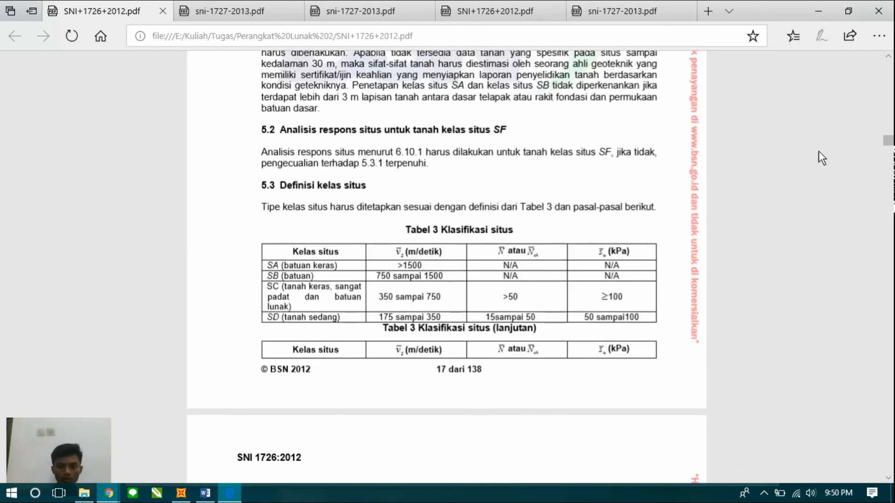
pyautogui.scroll(-20, 819, 152)
pyautogui.scroll(-20, 813, 162)
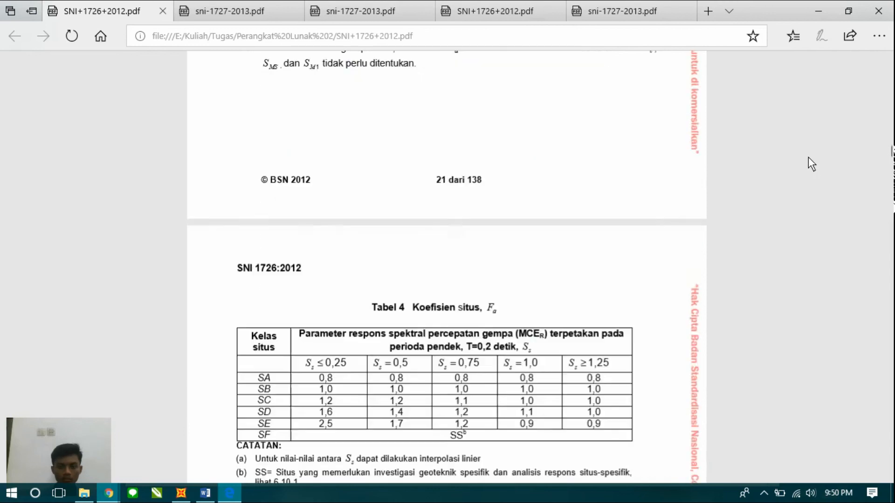
pyautogui.scroll(-12, 808, 158)
pyautogui.scroll(-18, 546, 258)
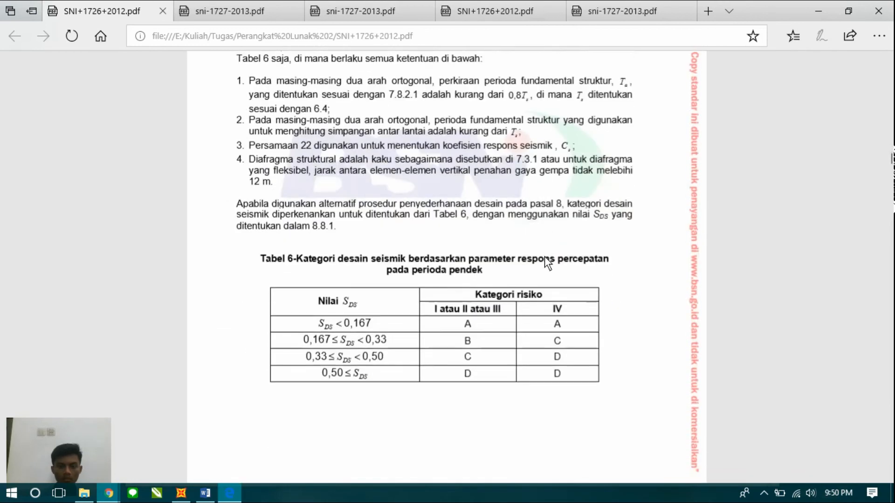
pyautogui.scroll(-5, 544, 256)
pyautogui.scroll(10, 545, 256)
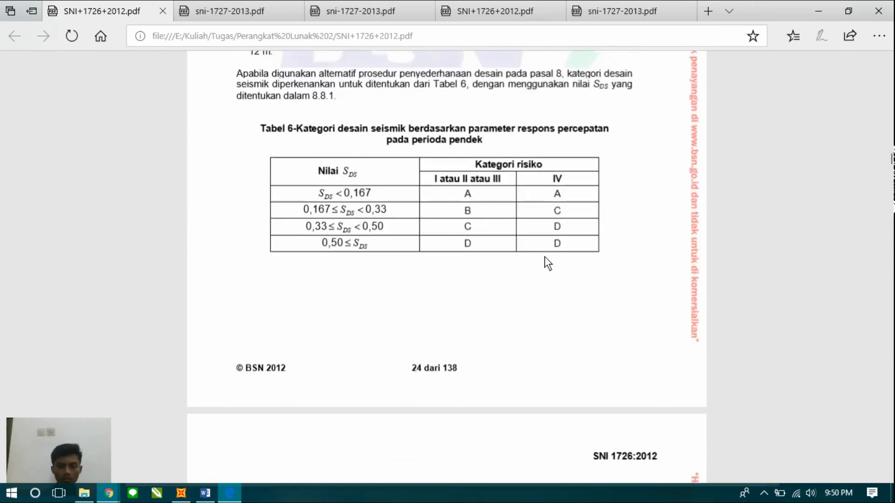
pyautogui.scroll(10, 544, 257)
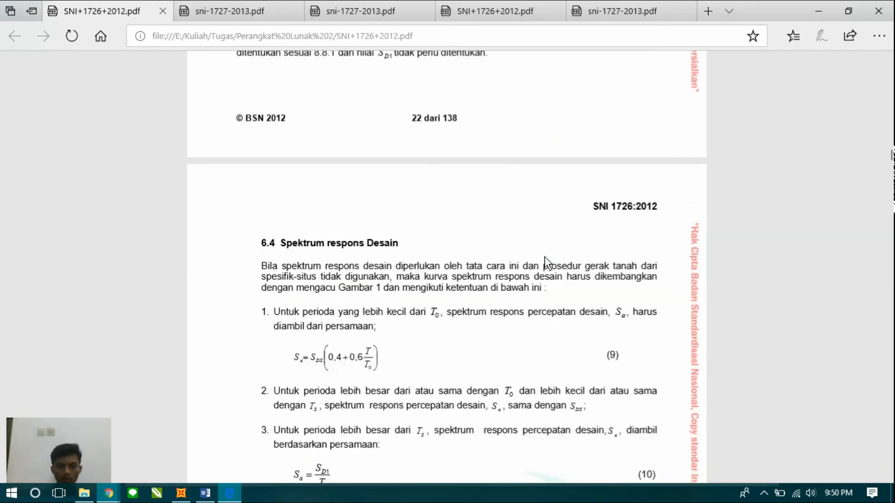
pyautogui.scroll(-12, 544, 256)
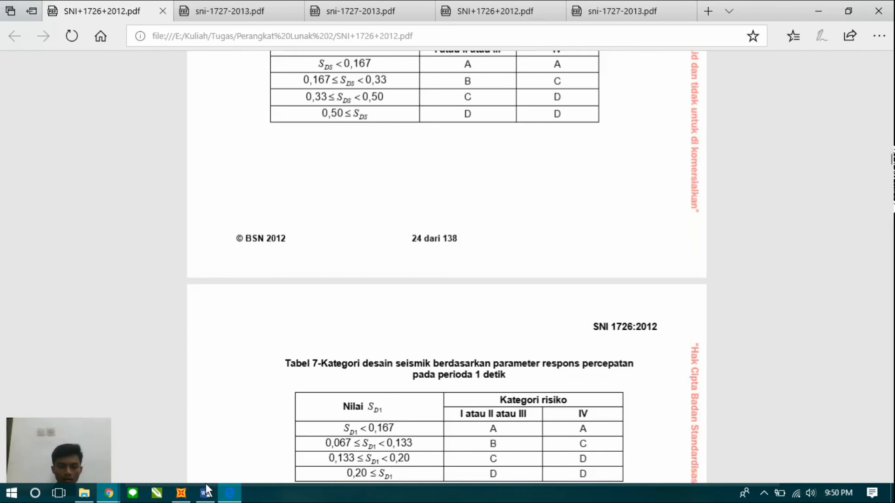
# Check the page reference for I in gempa.docx and examine the risk categories and Tabel 2 in SNI+1726+2012.pdf.
pyautogui.click(205, 493)
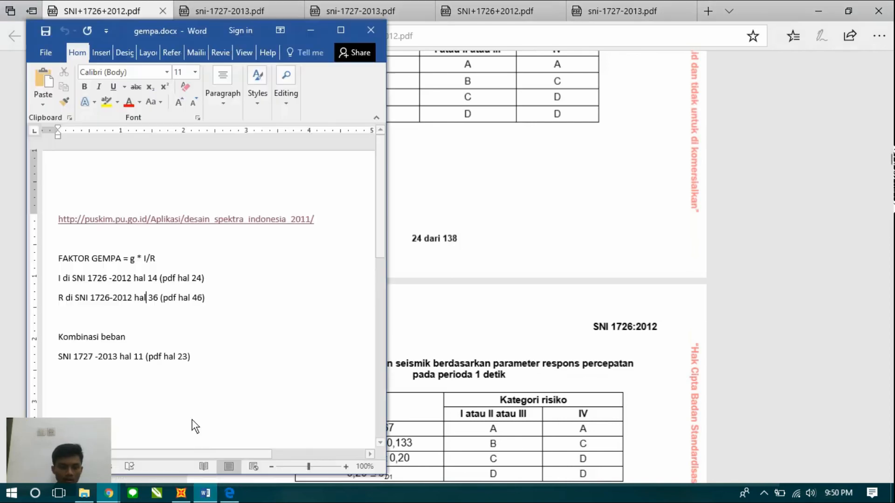
pyautogui.click(538, 305)
pyautogui.moveTo(892, 165); pyautogui.dragTo(881, 132)
pyautogui.scroll(-20, 752, 161)
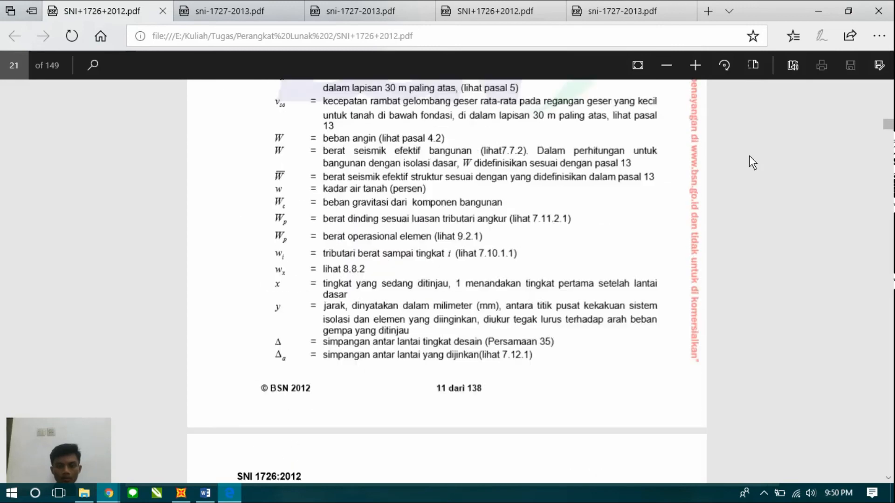
pyautogui.scroll(-20, 704, 209)
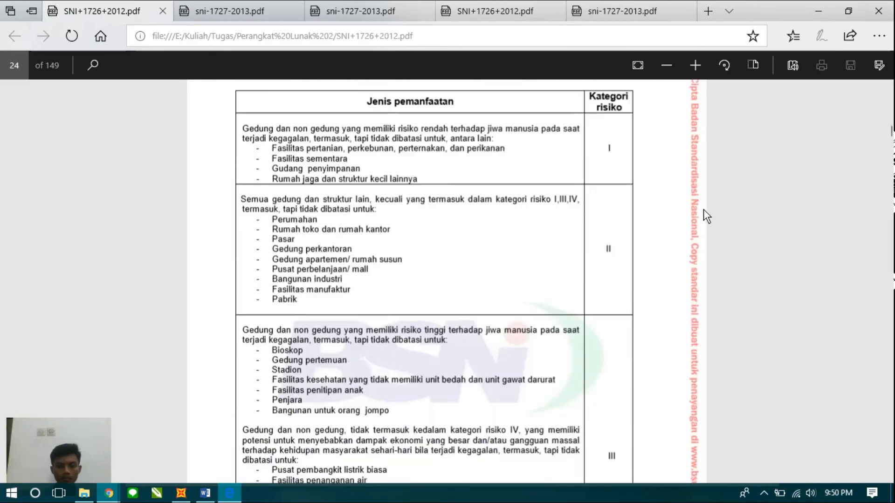
pyautogui.scroll(2, 504, 253)
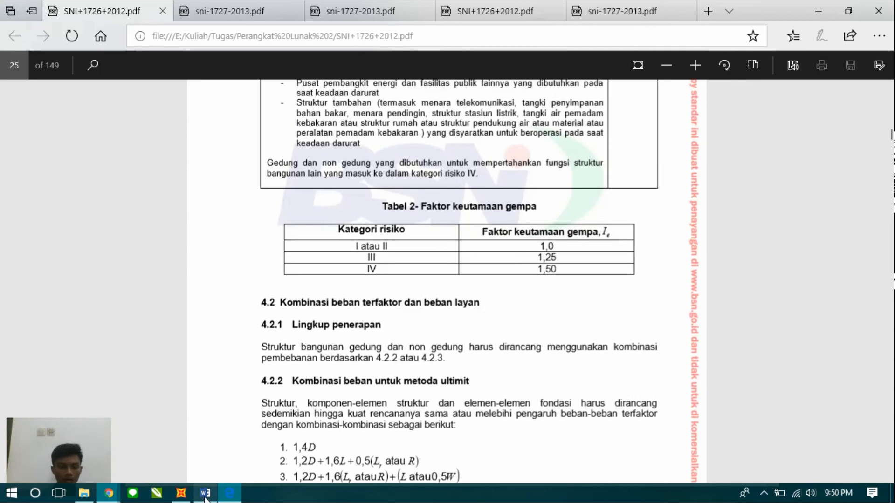
# Complete the scale factor as 9.81*1/3 in SAP2000 and add the U1 acceleration load with the GEMPAACEH function.
pyautogui.click(181, 494)
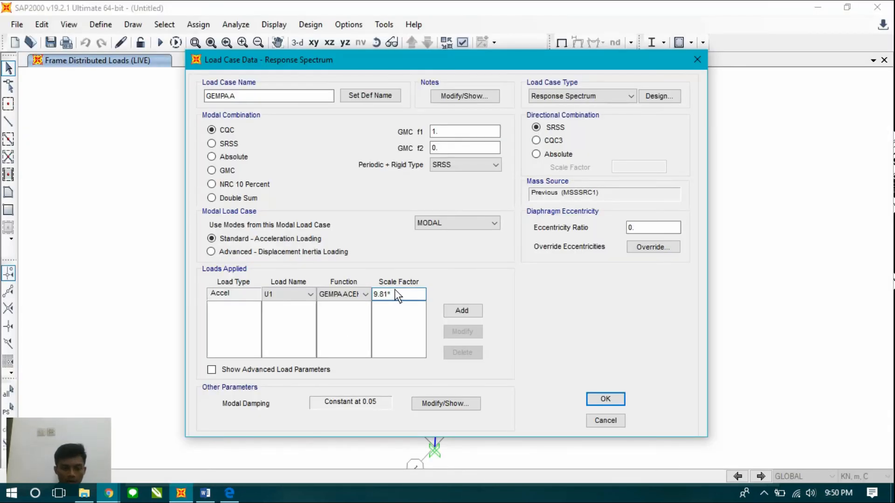
pyautogui.write('*1/')
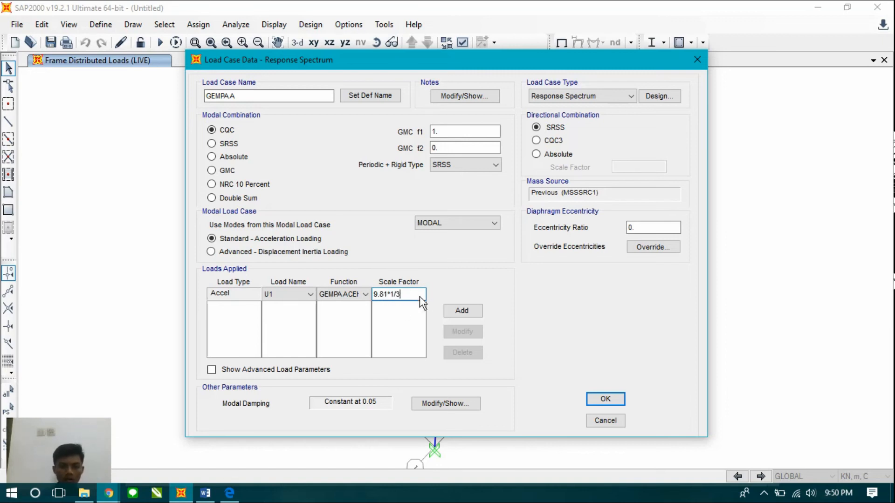
pyautogui.write('3')
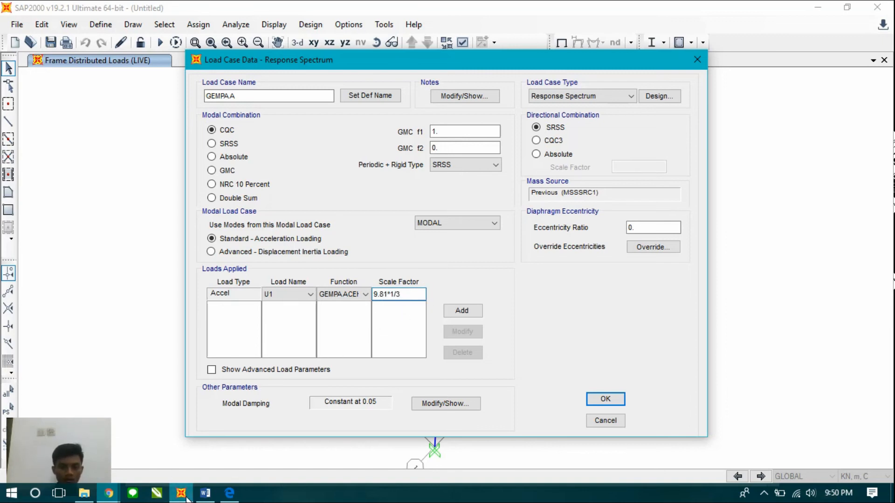
pyautogui.click(205, 493)
pyautogui.click(204, 494)
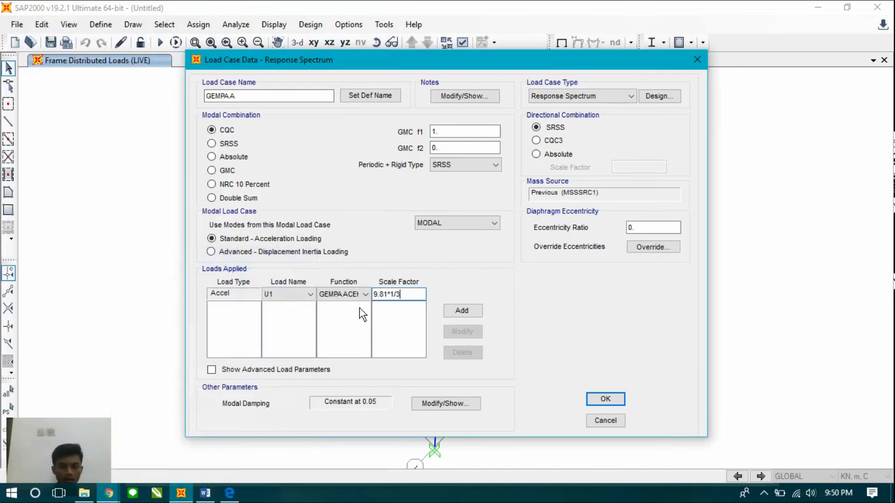
pyautogui.click(451, 308)
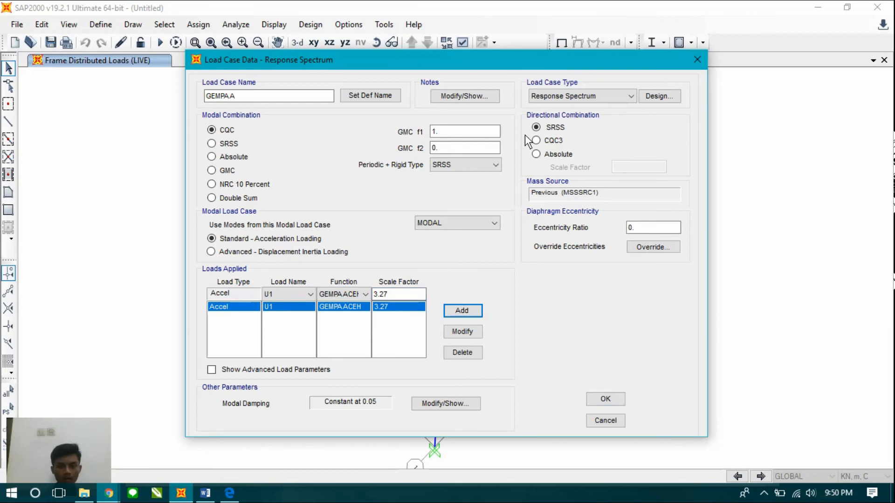
# Save the GEMPA A response spectrum case and accept the list of load cases.
pyautogui.click(607, 400)
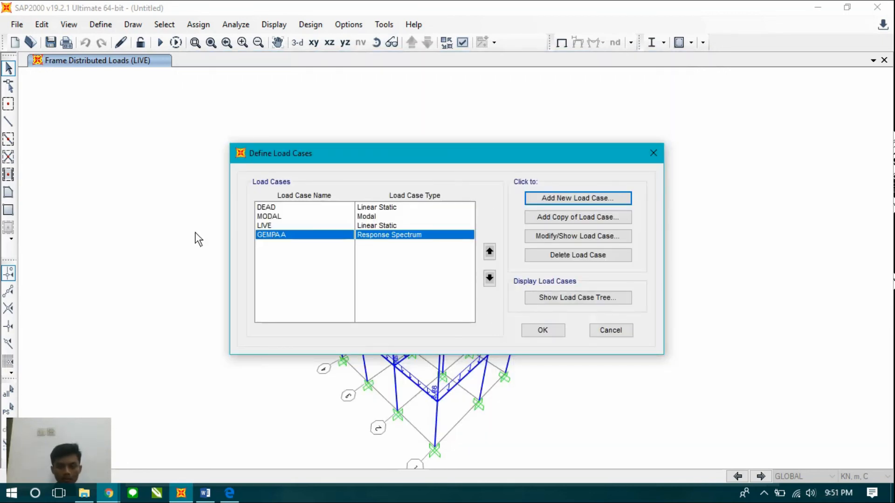
pyautogui.click(541, 327)
pyautogui.click(101, 26)
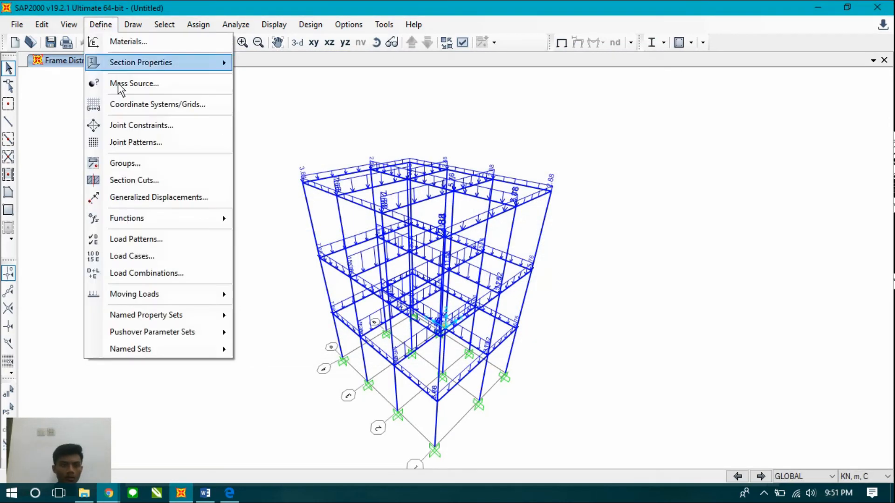
# Open the list of load combinations, then examine the basic combinations in section 2.3.2 of sni-1727-2013.pdf.
pyautogui.click(144, 273)
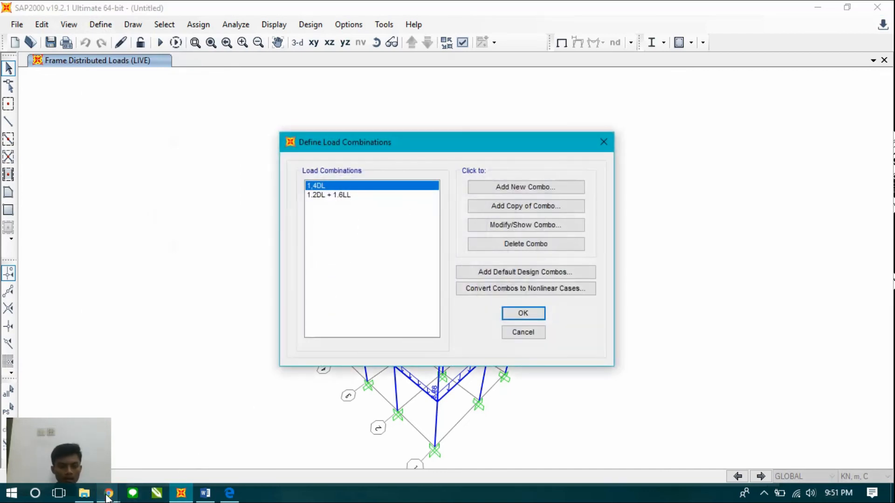
pyautogui.click(90, 494)
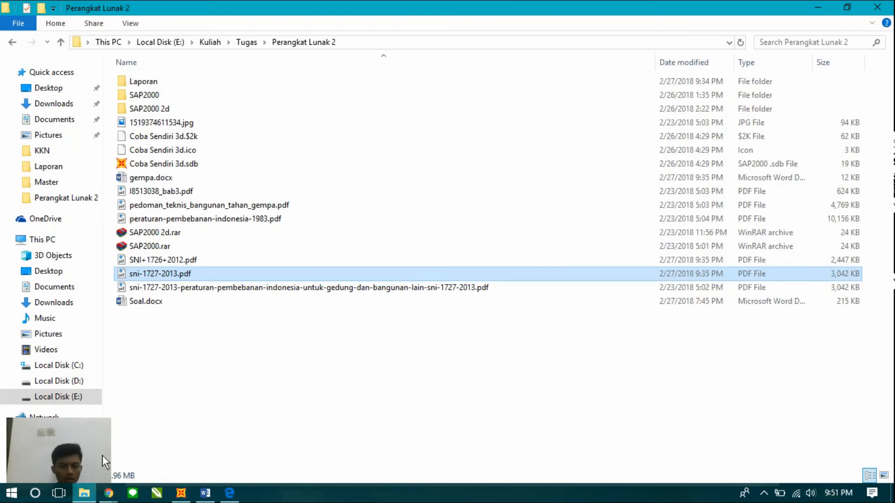
pyautogui.click(178, 262)
pyautogui.doubleClick(178, 262)
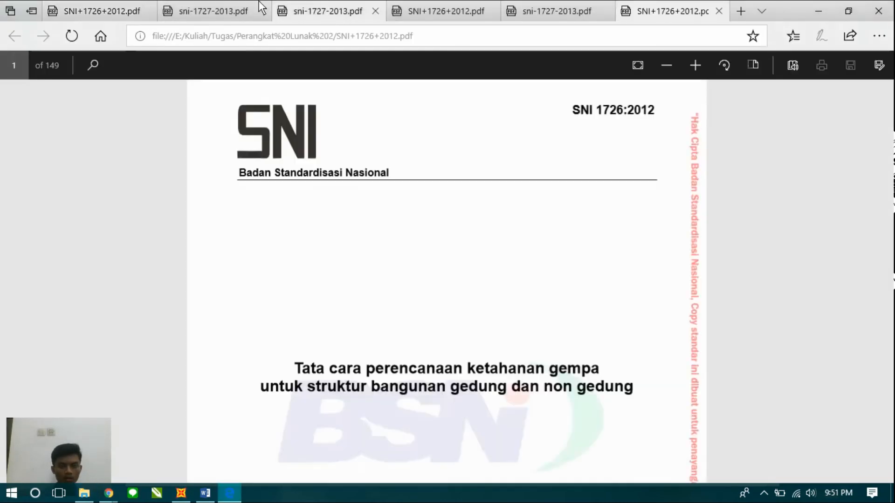
pyautogui.click(213, 10)
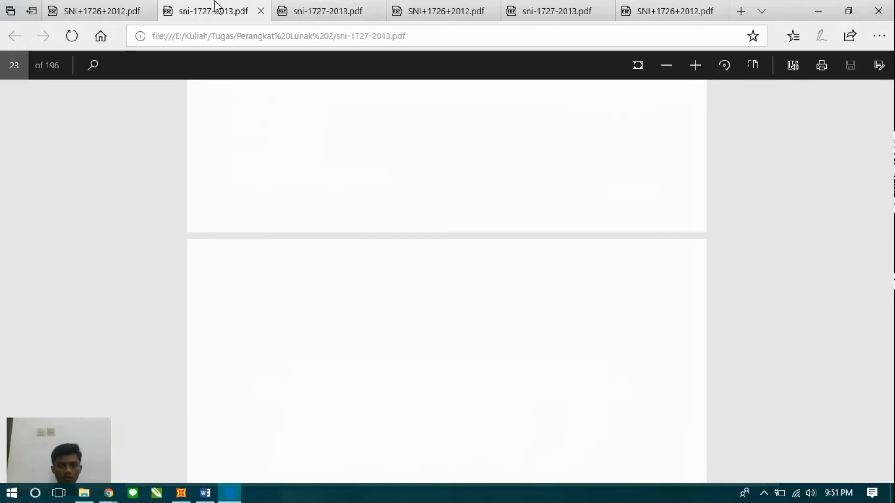
pyautogui.scroll(-1, 284, 227)
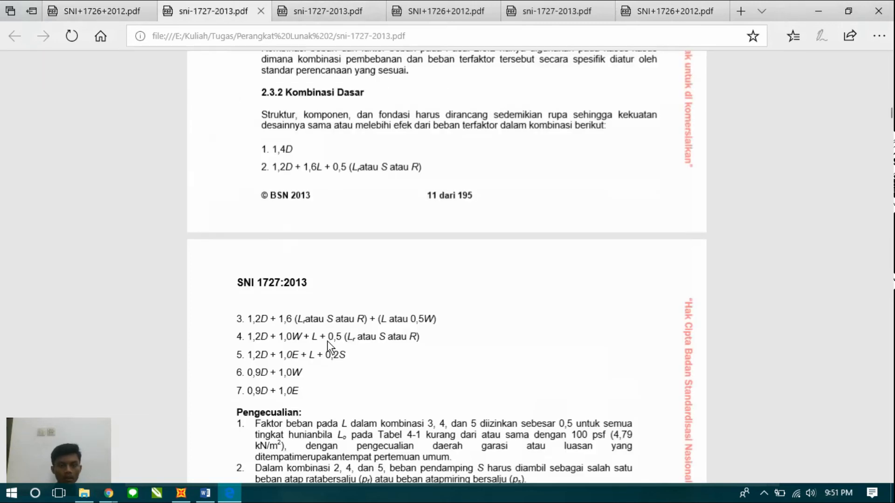
pyautogui.scroll(-2, 326, 344)
pyautogui.scroll(3, 321, 303)
pyautogui.moveTo(181, 493)
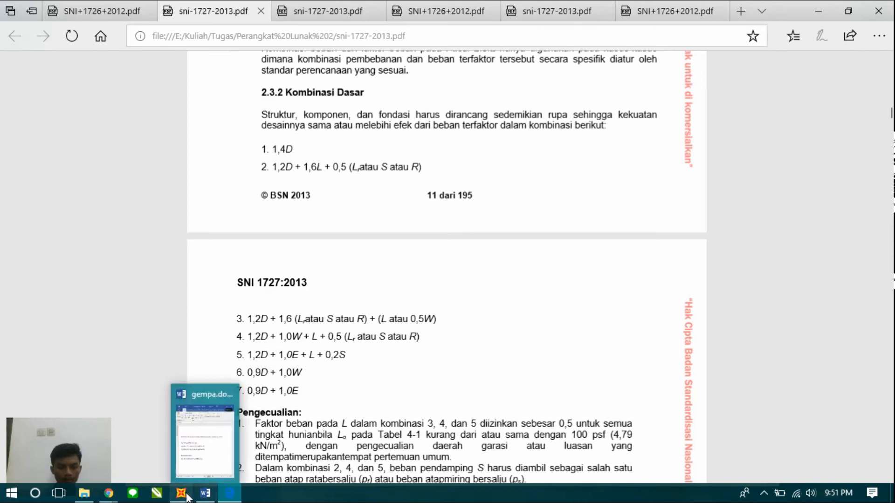
# Switch back to SAP2000, start a new load combination and begin its name with "1,".
pyautogui.click(211, 393)
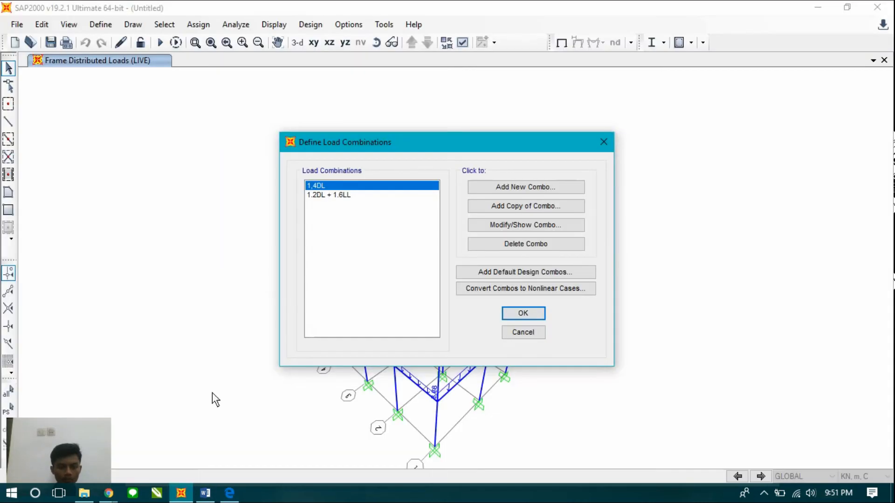
pyautogui.click(487, 190)
pyautogui.click(365, 283)
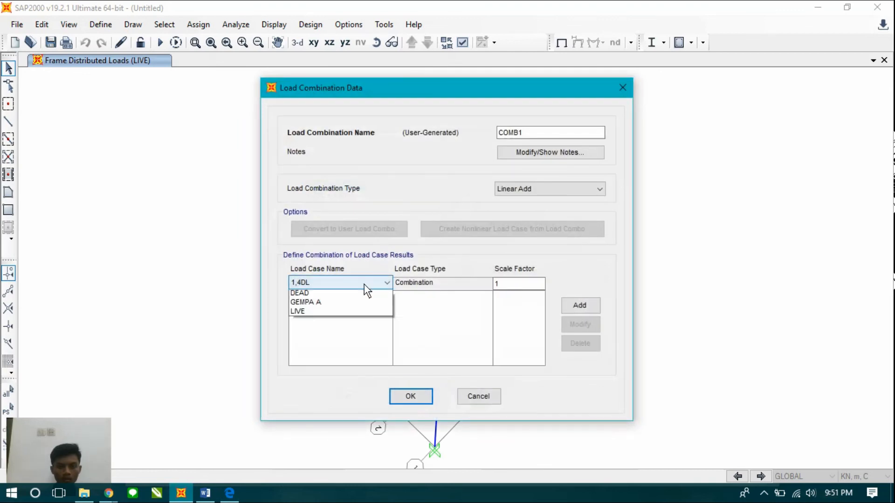
pyautogui.click(364, 284)
pyautogui.moveTo(534, 132); pyautogui.dragTo(439, 133)
pyautogui.write('1,')
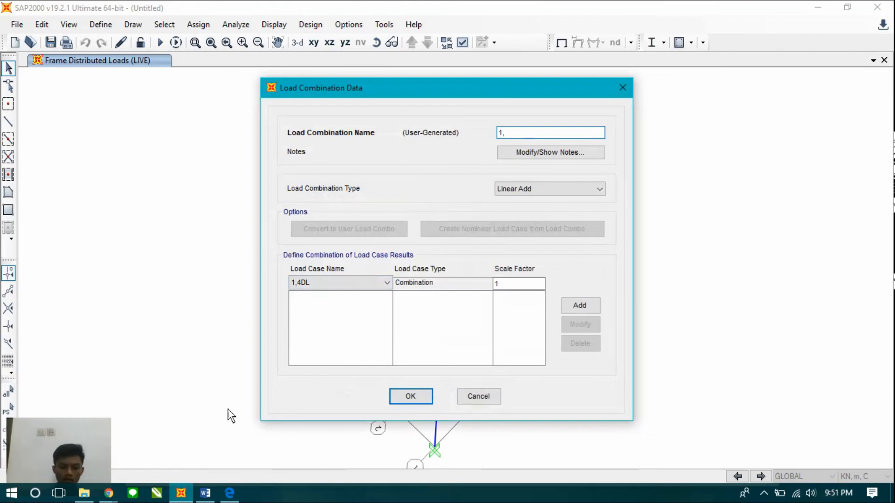
# Recheck the basic combinations in sni-1727-2013.pdf and complete the new combination's name in SAP2000 as 1,2D+1E+L.
pyautogui.click(89, 496)
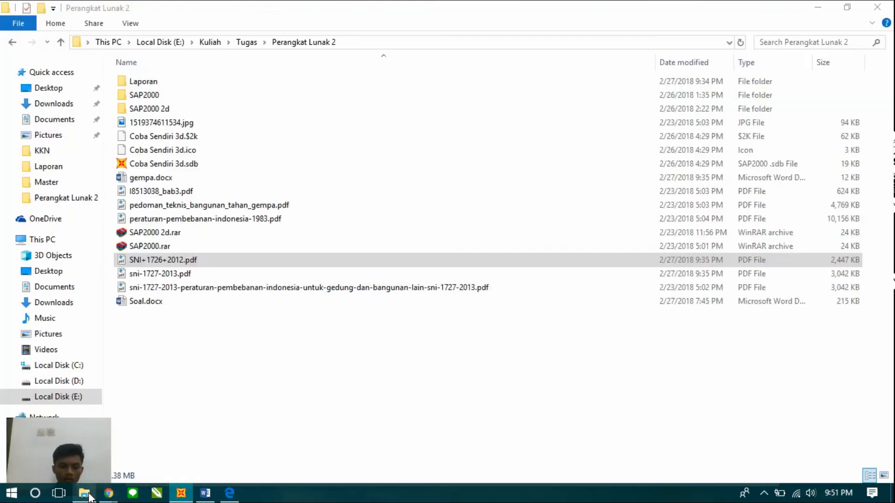
pyautogui.doubleClick(184, 259)
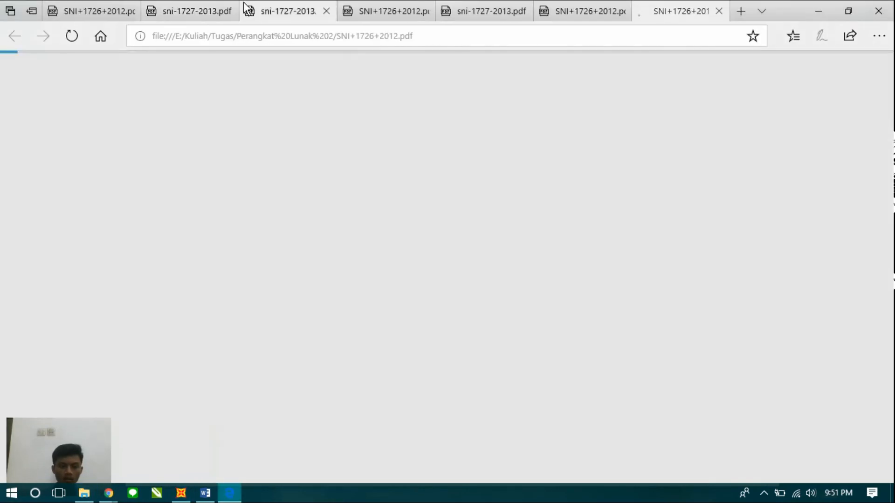
pyautogui.click(212, 2)
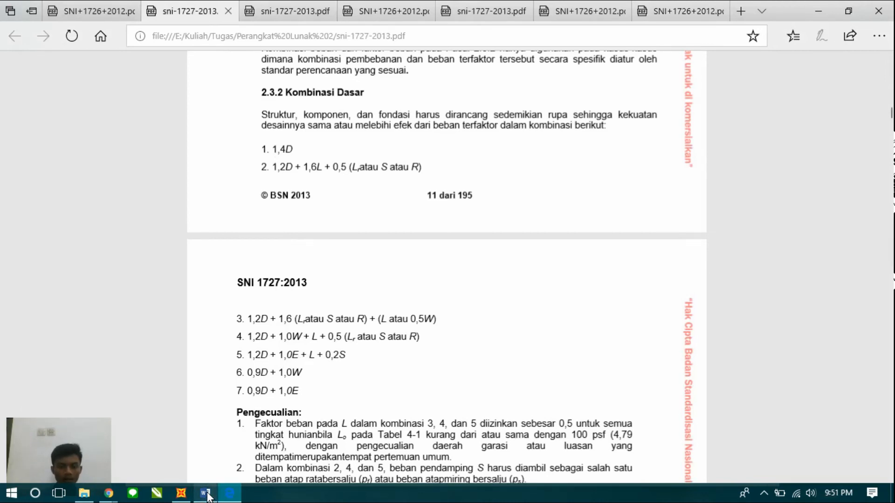
pyautogui.moveTo(184, 495)
pyautogui.click(186, 477)
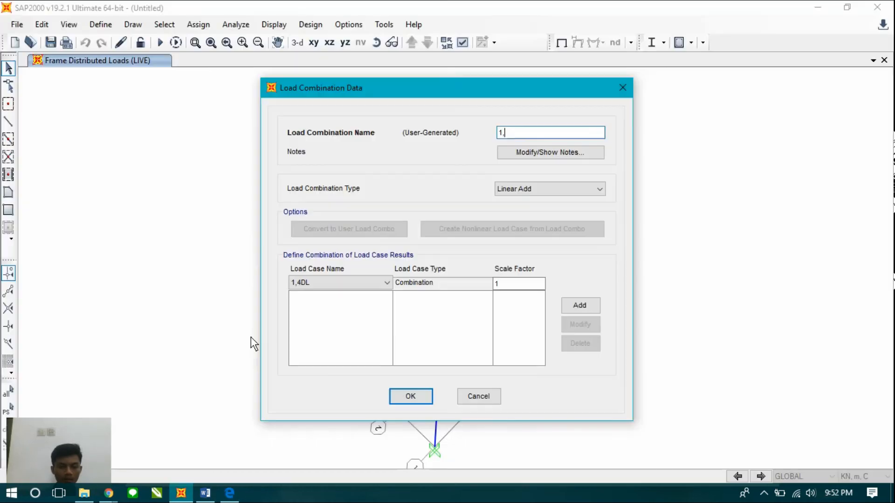
pyautogui.write('2D')
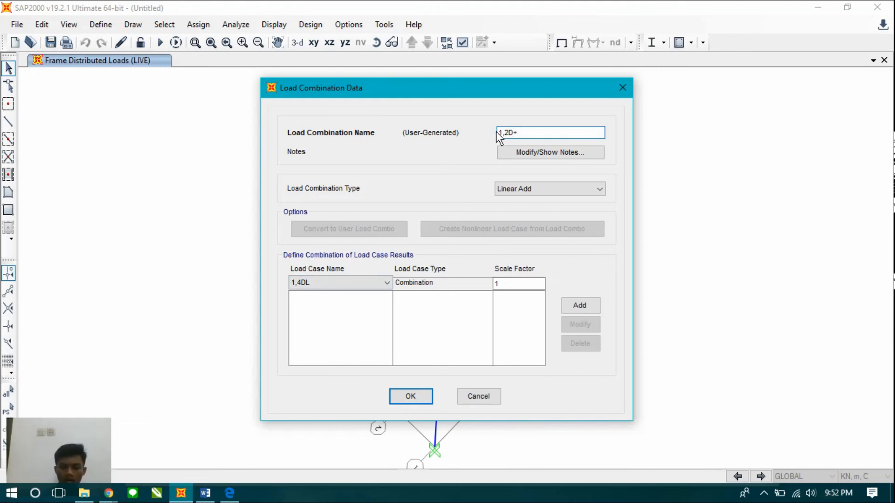
pyautogui.write('+1E+L')
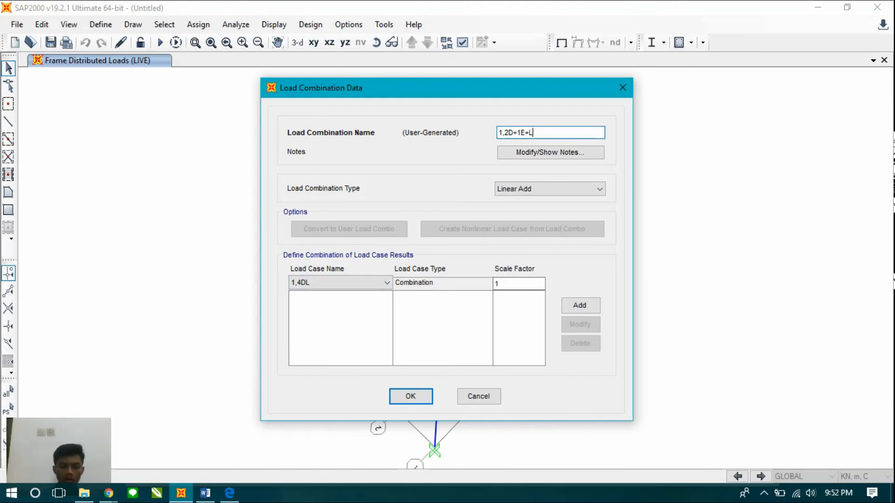
# Compare the name with combination 5 in sni-1727-2013.pdf and add the DEAD case to the combination with scale factor 1.2.
pyautogui.click(227, 498)
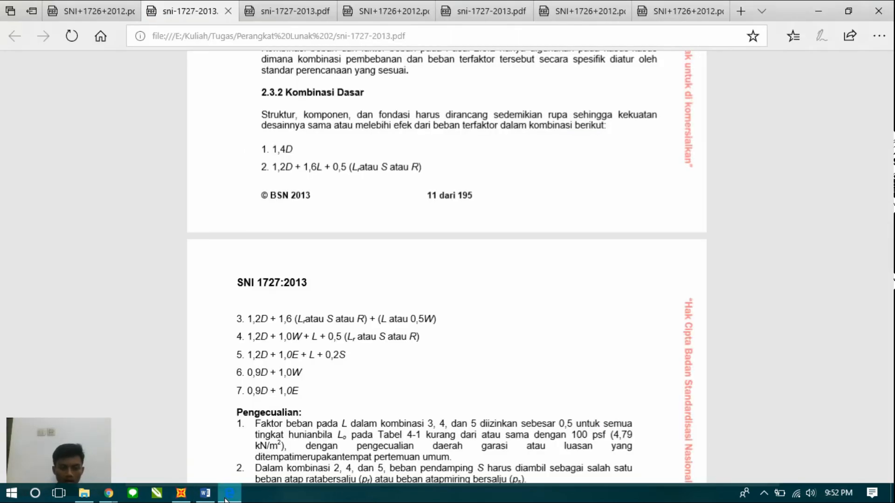
pyautogui.click(225, 498)
pyautogui.click(353, 285)
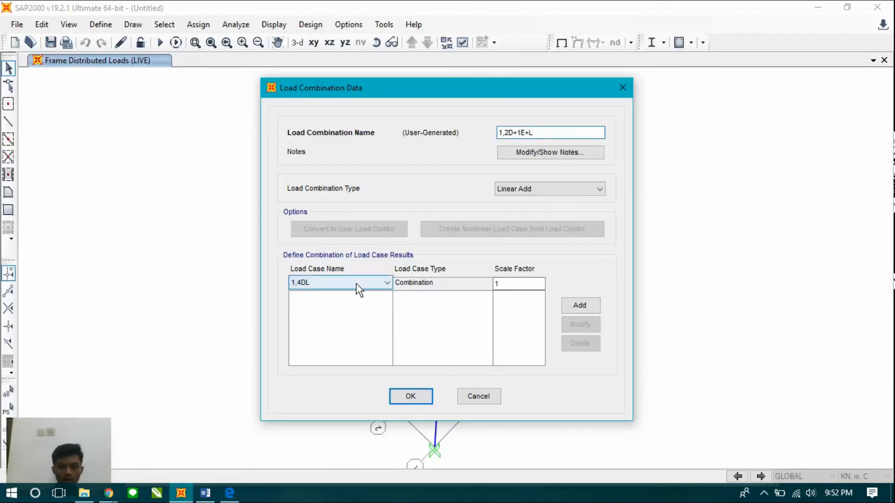
pyautogui.click(357, 284)
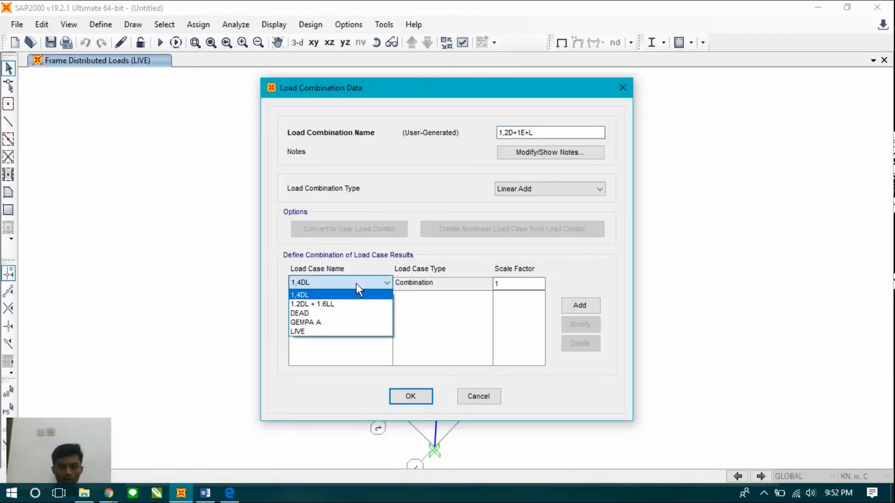
pyautogui.click(341, 314)
pyautogui.click(521, 287)
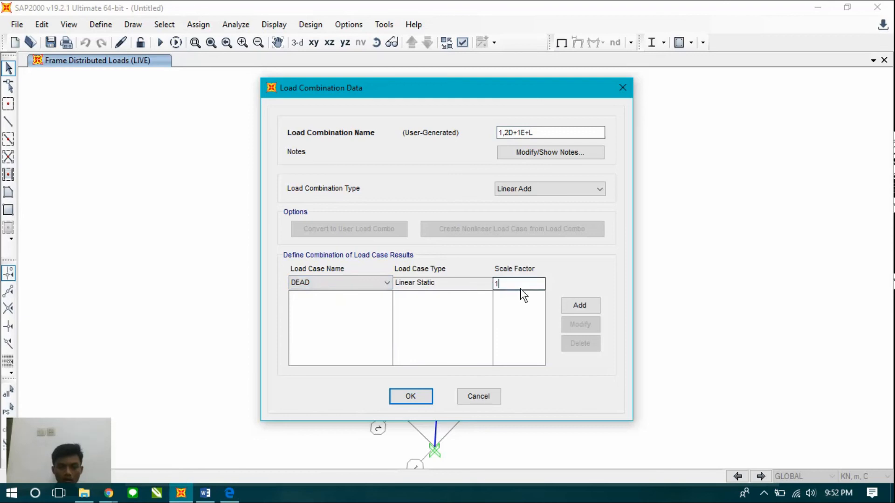
pyautogui.write('.2')
pyautogui.click(588, 308)
# Add the GEMPA A response spectrum case to the 1,2D+1E+L combination with scale factor 1.
pyautogui.click(317, 282)
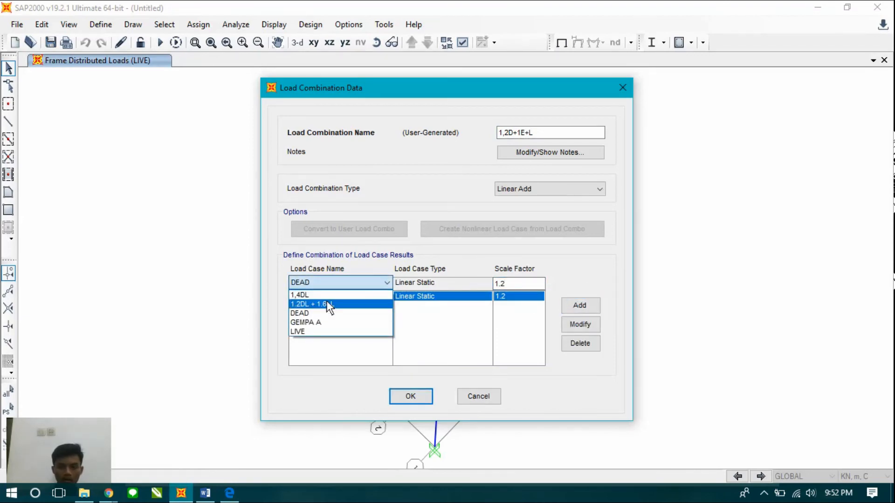
pyautogui.click(323, 321)
pyautogui.click(524, 284)
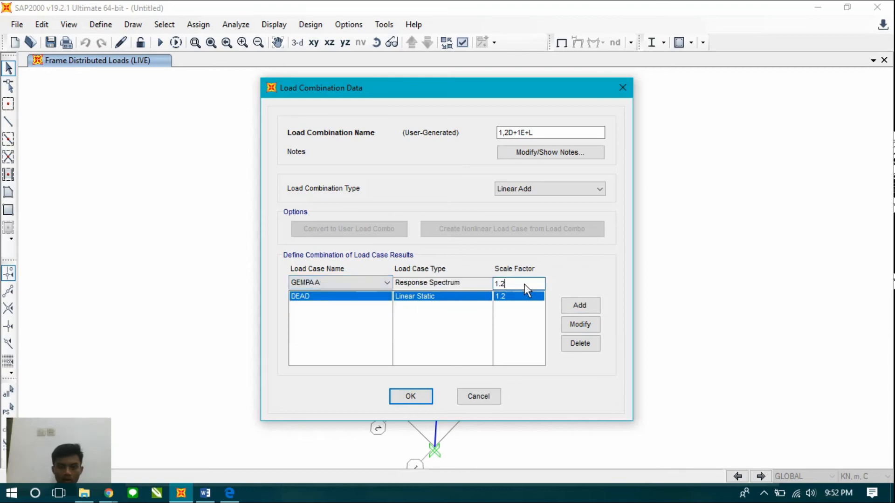
pyautogui.press('BackSpace')
pyautogui.press('BackSpace')
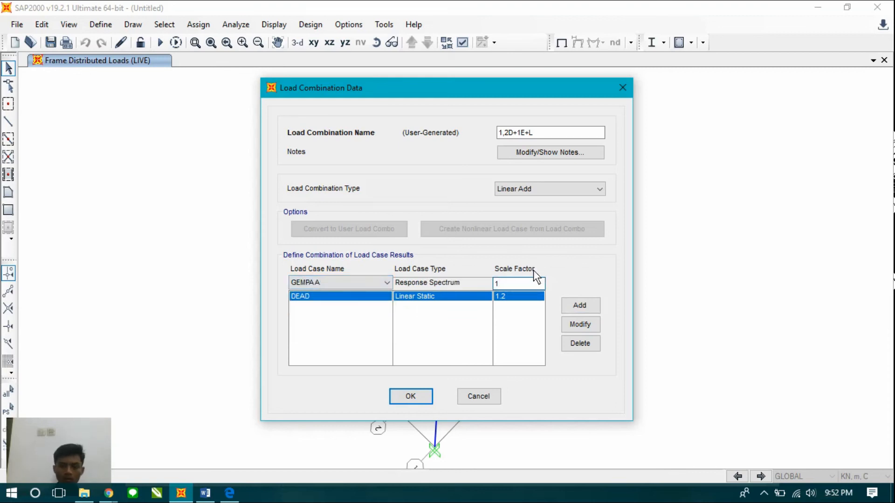
pyautogui.click(570, 310)
# Add the LIVE case with scale factor 1 and save the 1,2D+1E+L combination.
pyautogui.click(336, 282)
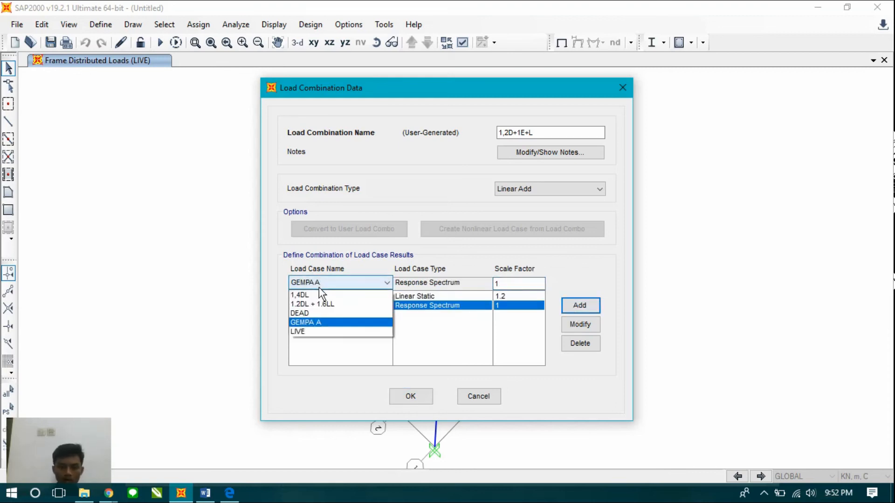
pyautogui.click(322, 331)
pyautogui.click(579, 306)
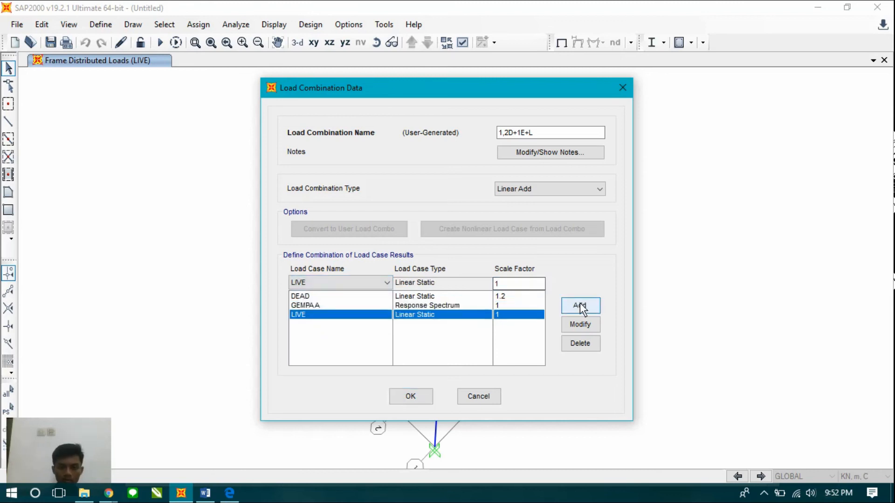
pyautogui.click(423, 392)
# Check combination 7 in sni-1727-2013.pdf, then return to SAP2000 and accept the list of load combinations.
pyautogui.click(229, 495)
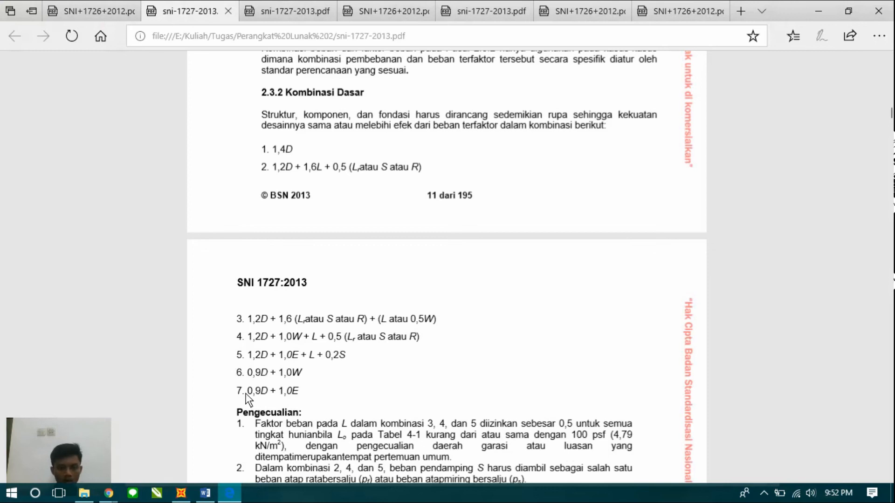
pyautogui.moveTo(303, 391); pyautogui.dragTo(303, 389)
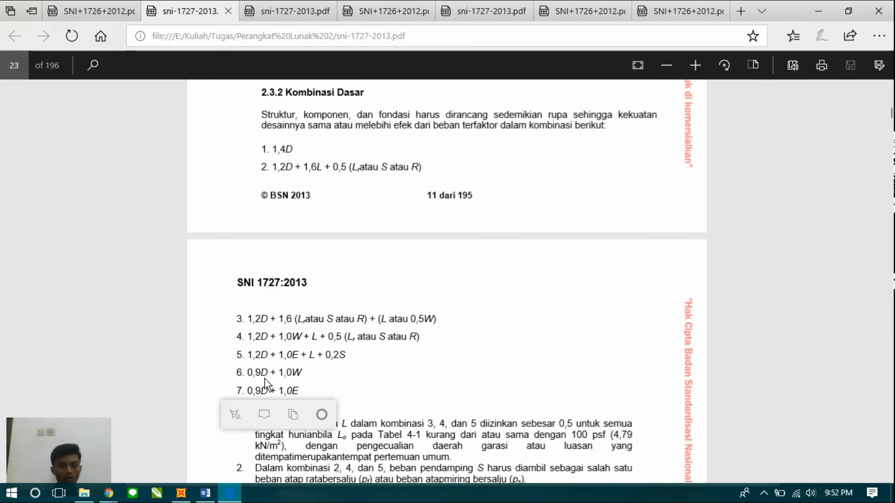
pyautogui.click(181, 493)
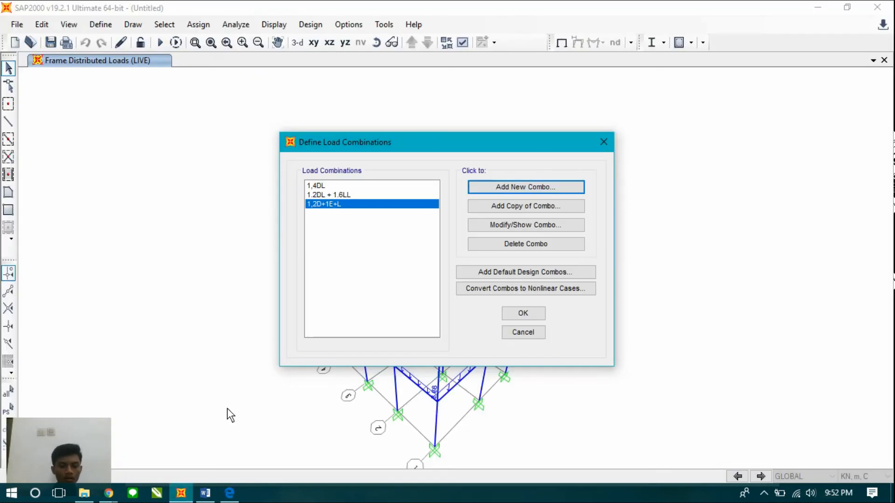
pyautogui.click(515, 313)
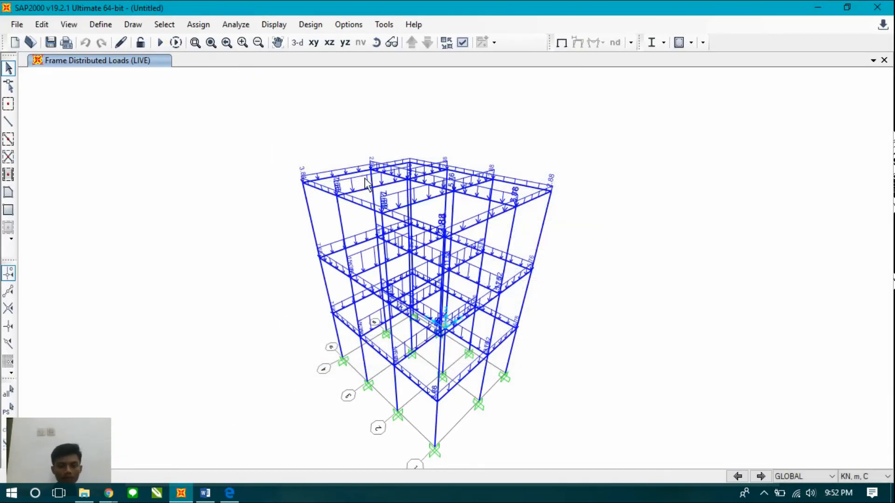
# Save the model as TUGAS PERANGKAT LUNAK 2 in the Laporan folder and run the analysis for all load cases.
pyautogui.click(160, 43)
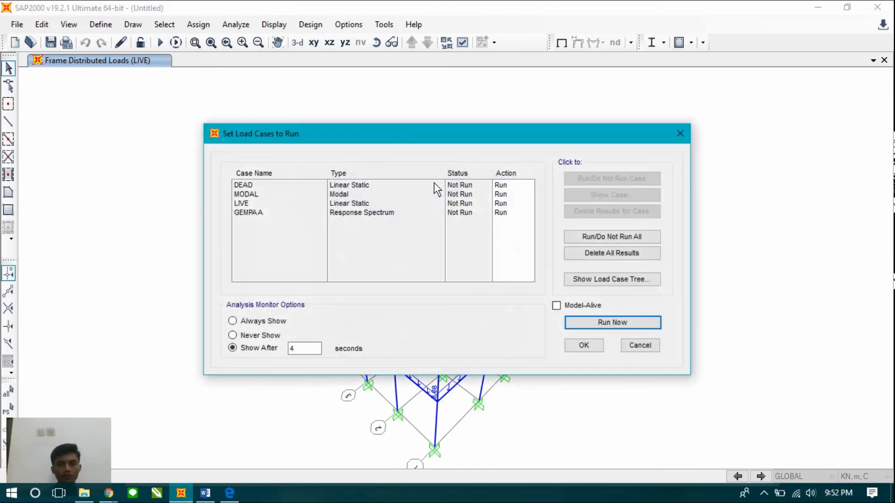
pyautogui.click(583, 322)
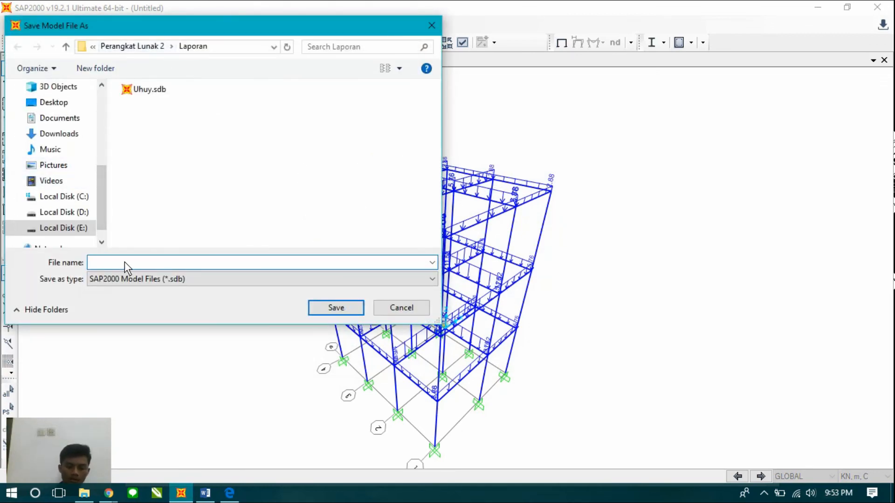
pyautogui.write('TU')
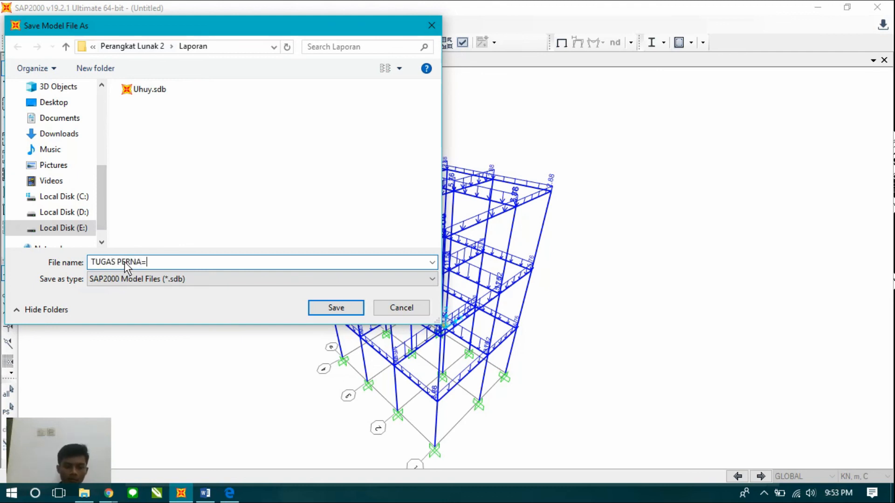
pyautogui.write('GAS PERANGKAT LUNAK 2')
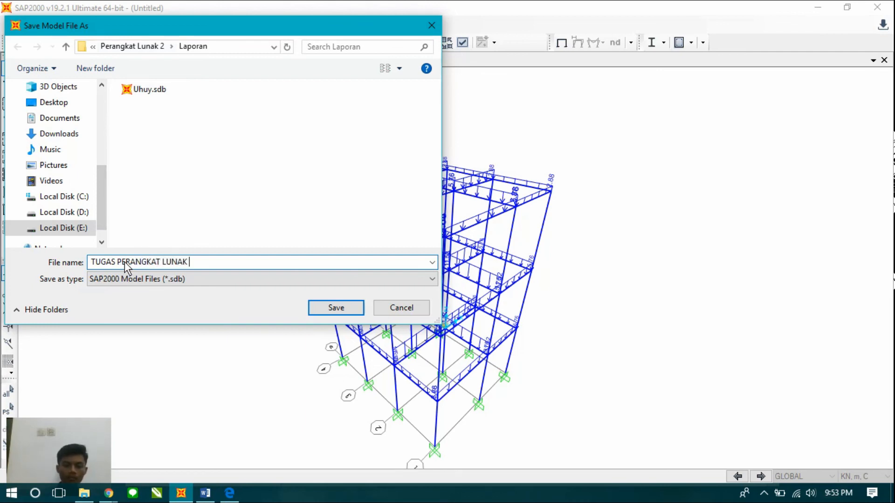
pyautogui.click(328, 301)
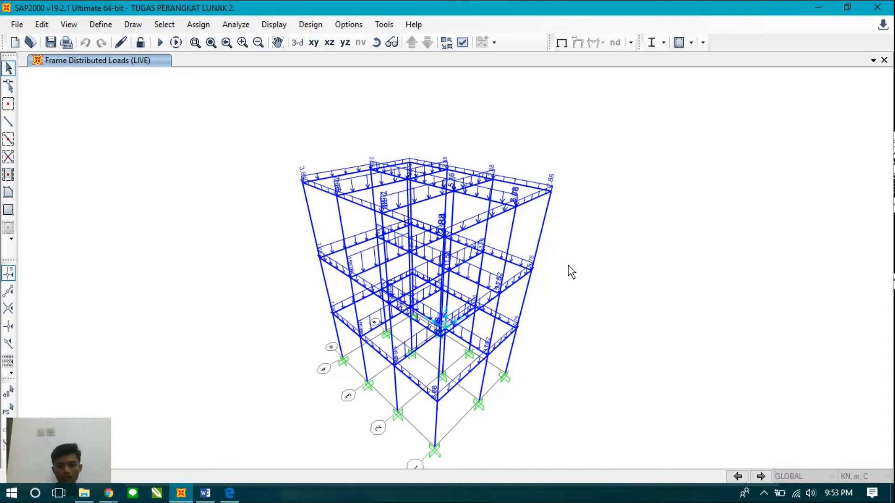
pyautogui.click(160, 42)
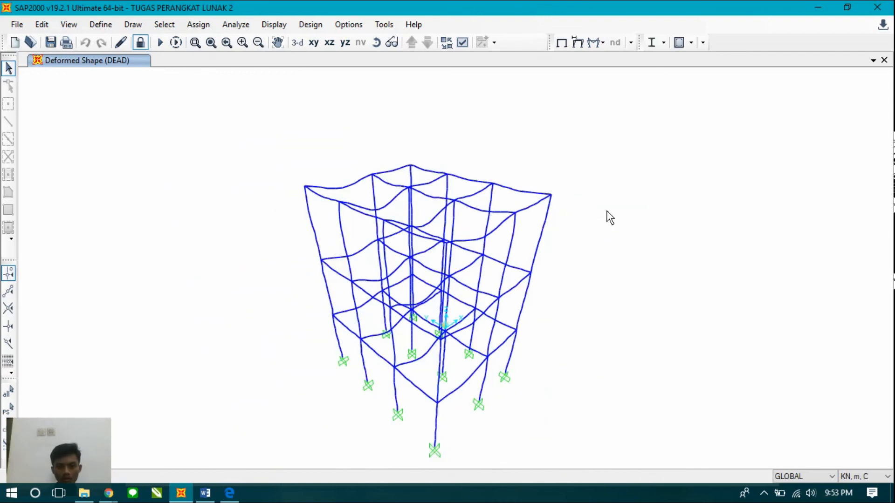
# Display the frame's deformed shape for the 1,4DL combination.
pyautogui.click(595, 44)
pyautogui.click(577, 42)
pyautogui.click(476, 46)
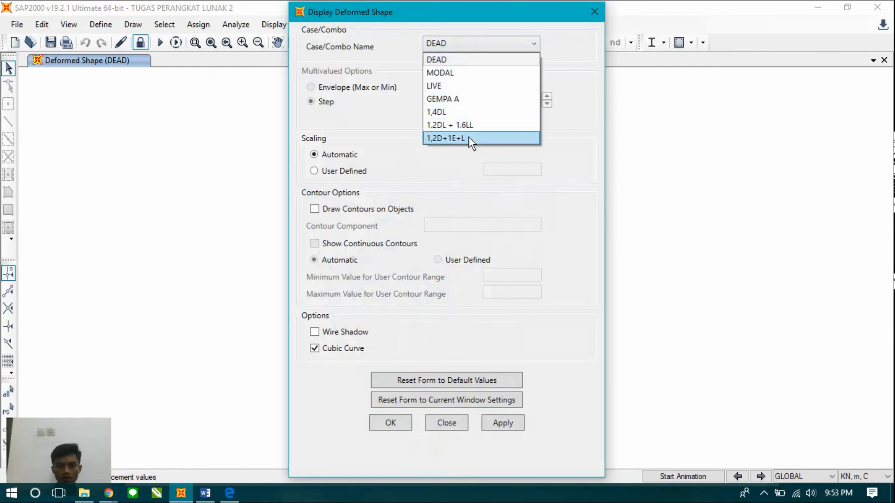
pyautogui.click(463, 111)
pyautogui.click(389, 428)
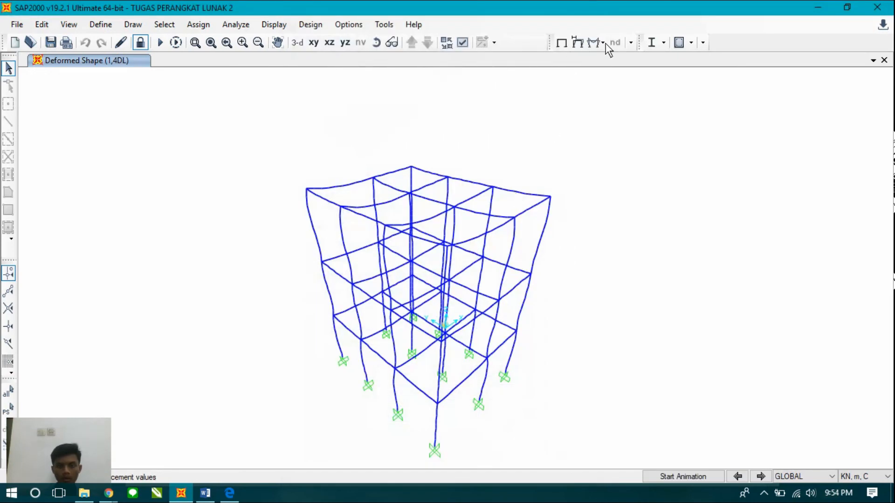
# Display the deformed shape for the 1,2D+1E+L combination and inspect it in the XZ plane and in 3-D.
pyautogui.click(579, 43)
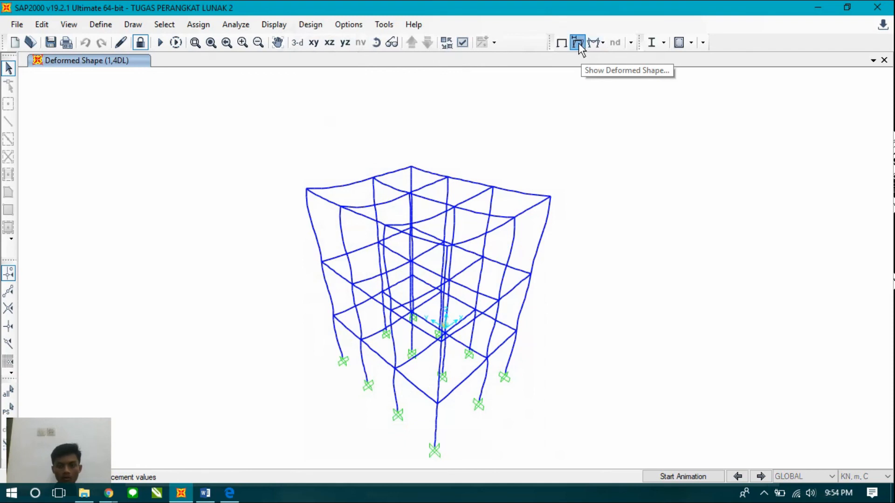
pyautogui.click(466, 46)
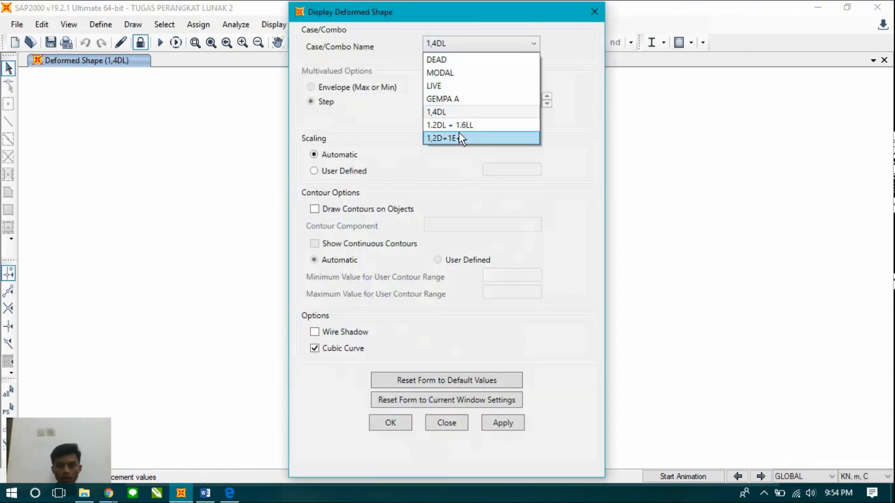
pyautogui.click(459, 138)
pyautogui.click(487, 424)
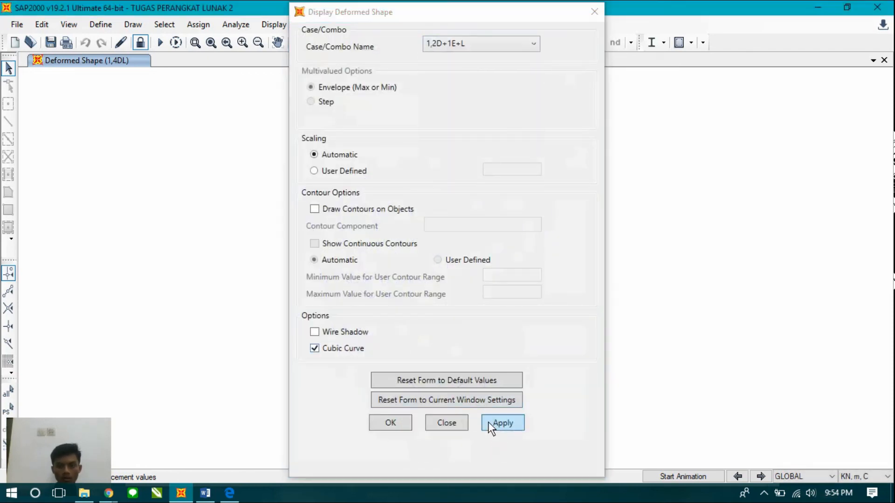
pyautogui.click(396, 421)
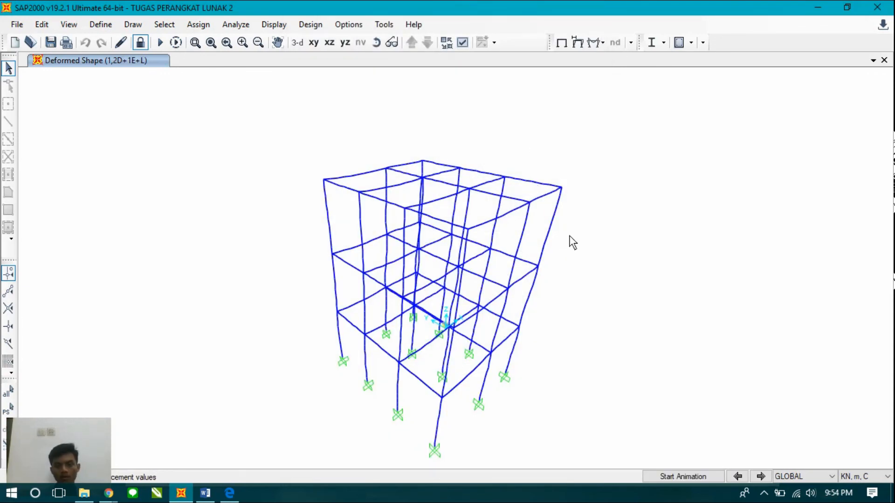
pyautogui.click(328, 43)
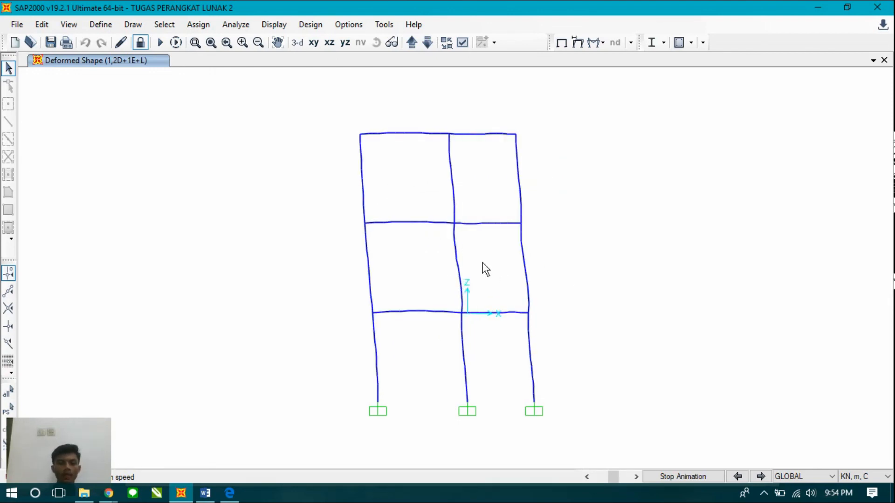
pyautogui.click(297, 42)
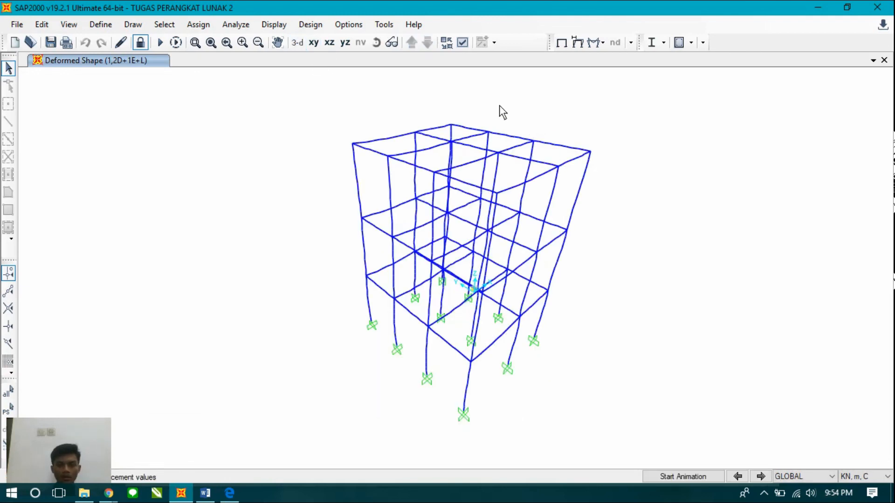
# Run the concrete design check of the whole structure.
pyautogui.click(677, 43)
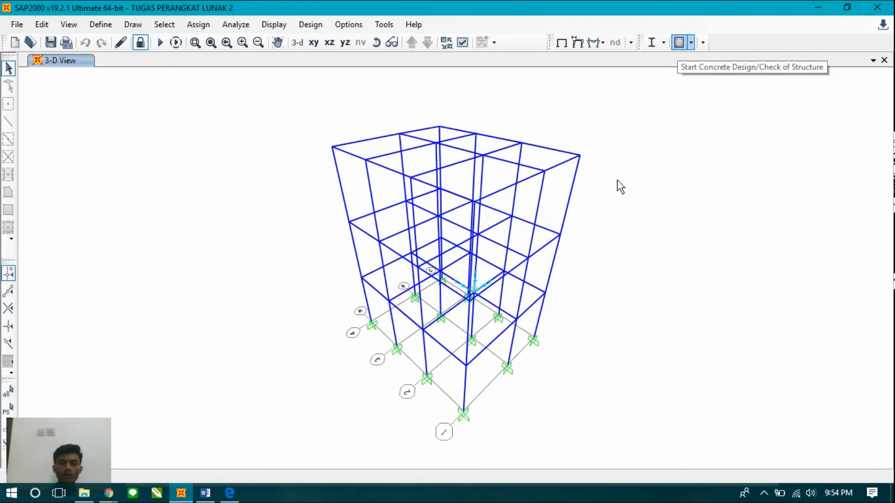
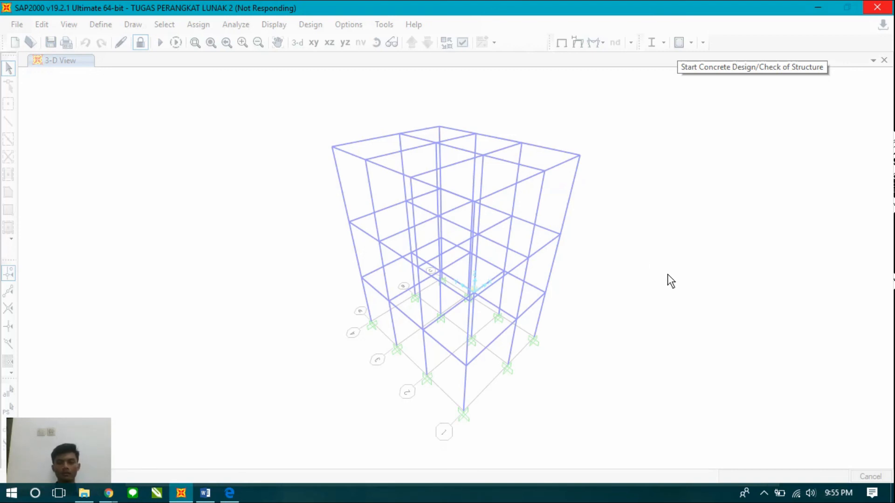
pyautogui.click(764, 494)
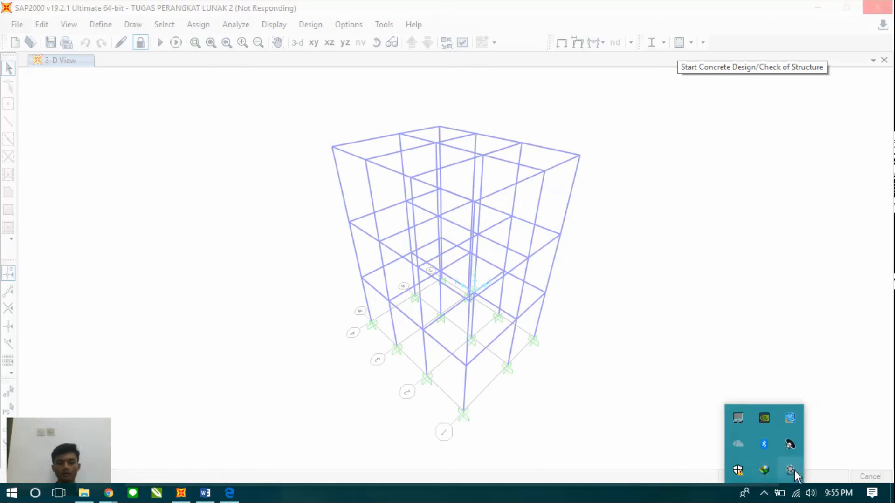
pyautogui.click(794, 470)
pyautogui.click(823, 451)
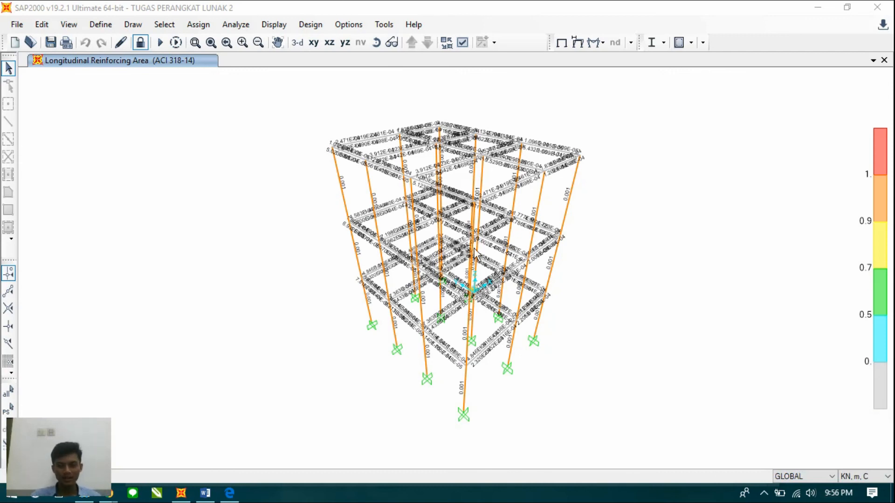
# Examine the longitudinal reinforcing areas on the beams and columns and compare their colours with the scale.
pyautogui.scroll(6, 476, 254)
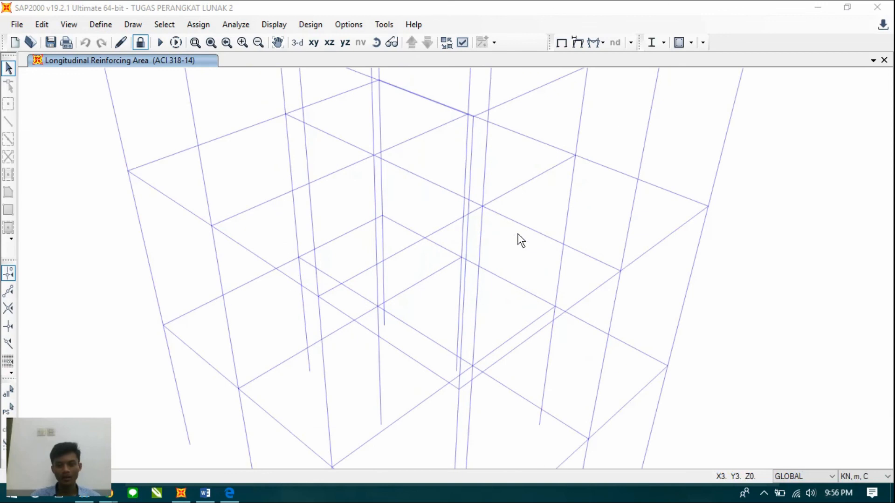
pyautogui.scroll(-3, 521, 240)
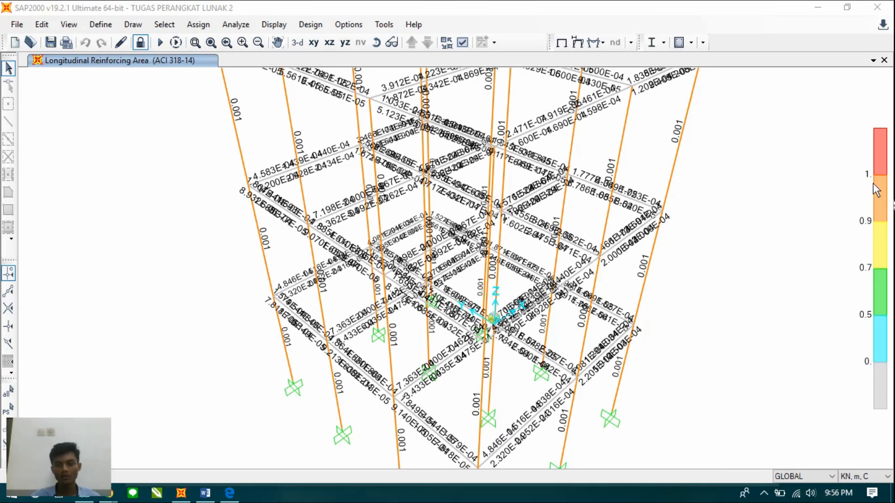
pyautogui.scroll(-4, 753, 194)
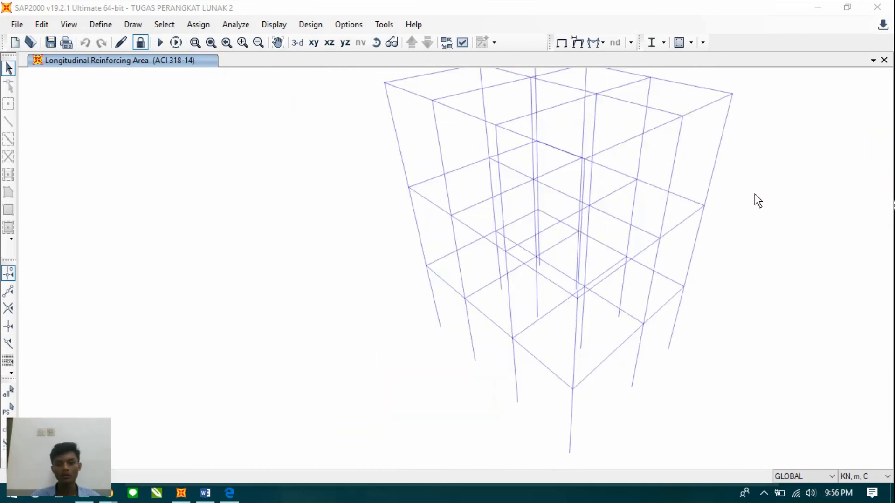
pyautogui.moveTo(749, 204); pyautogui.dragTo(495, 225, button='middle')
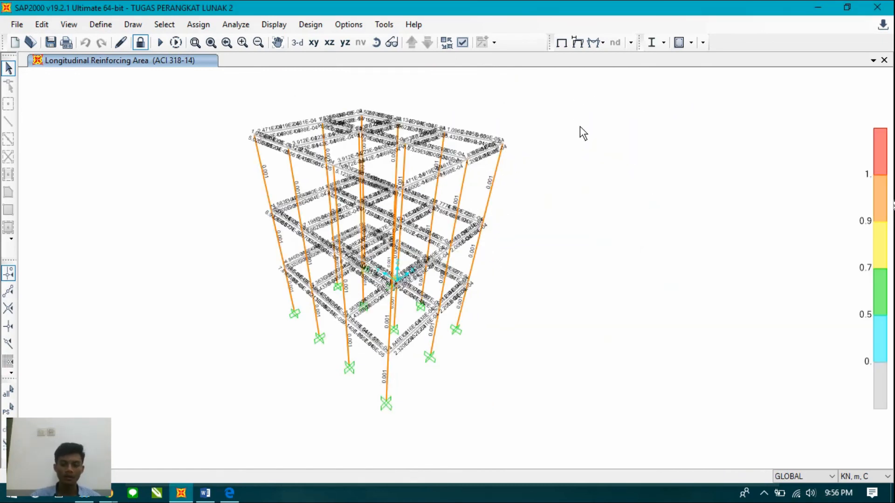
# Display the joint reactions as arrows for the 1,2D+1E+L combination and inspect them at the column supports.
pyautogui.click(597, 43)
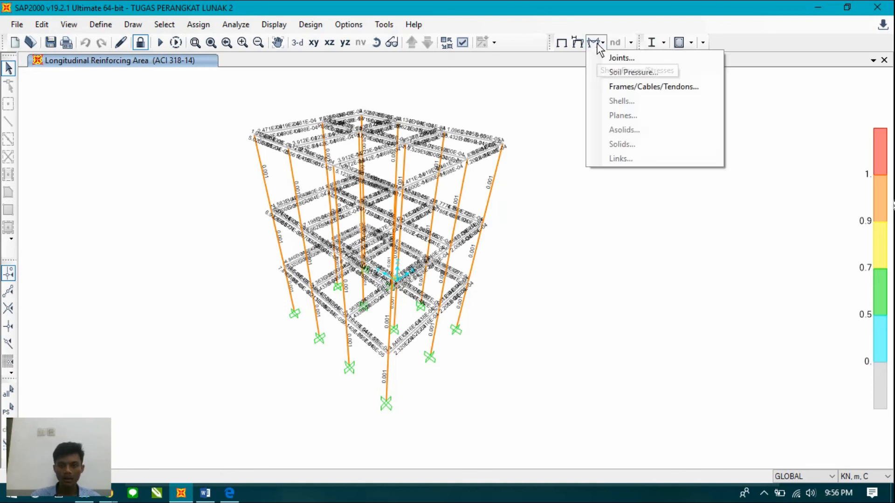
pyautogui.click(605, 57)
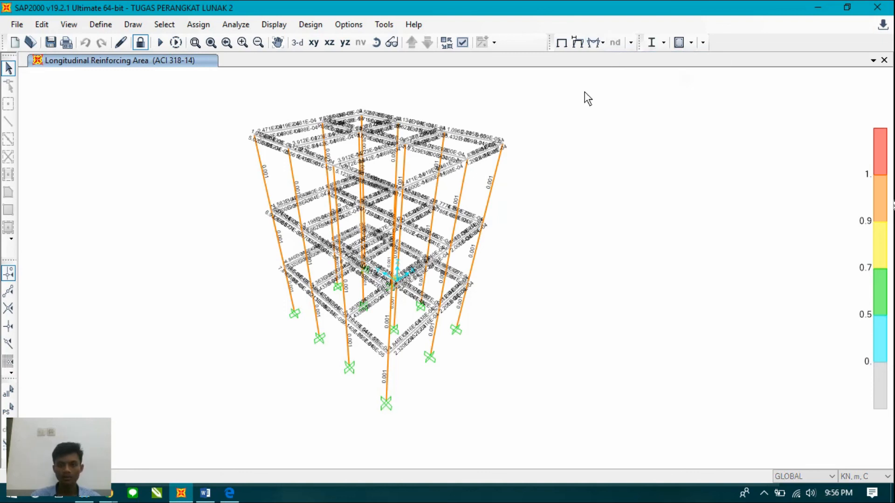
pyautogui.click(467, 142)
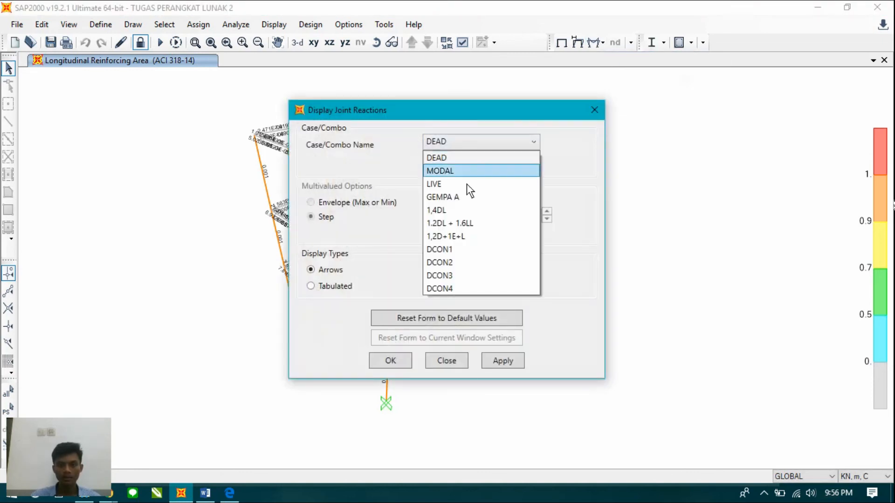
pyautogui.click(465, 235)
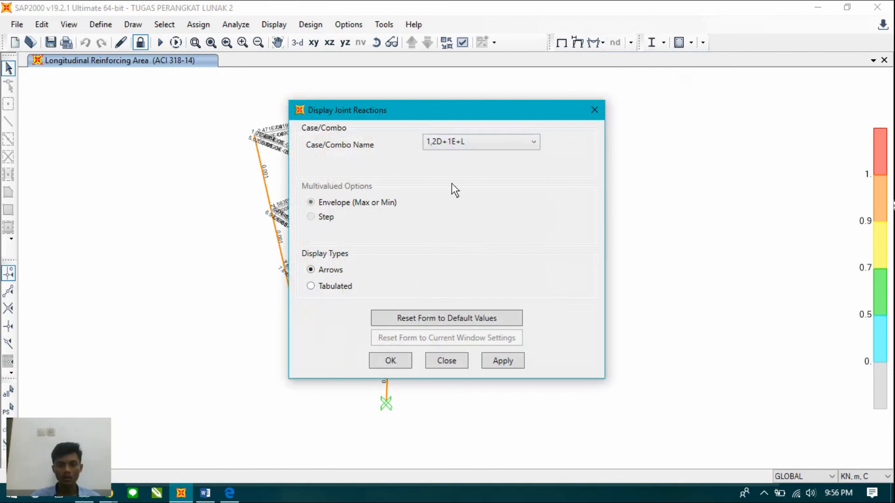
pyautogui.click(391, 362)
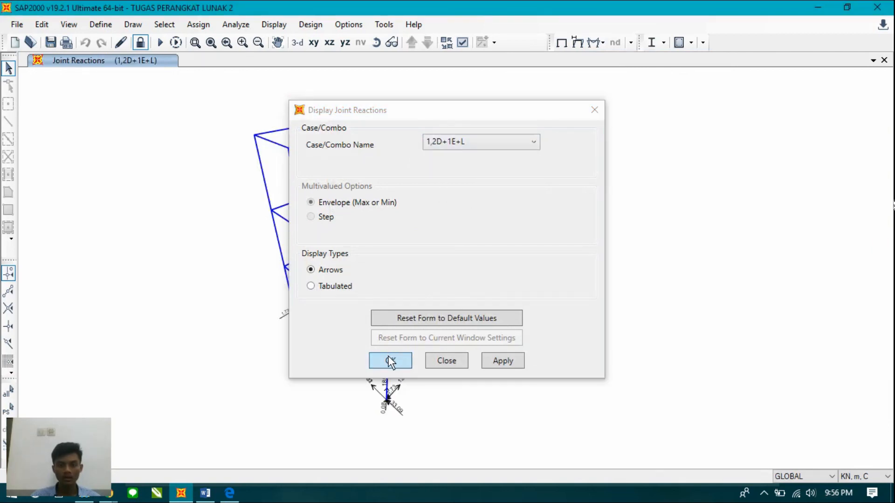
pyautogui.moveTo(458, 405); pyautogui.dragTo(483, 354, button='middle')
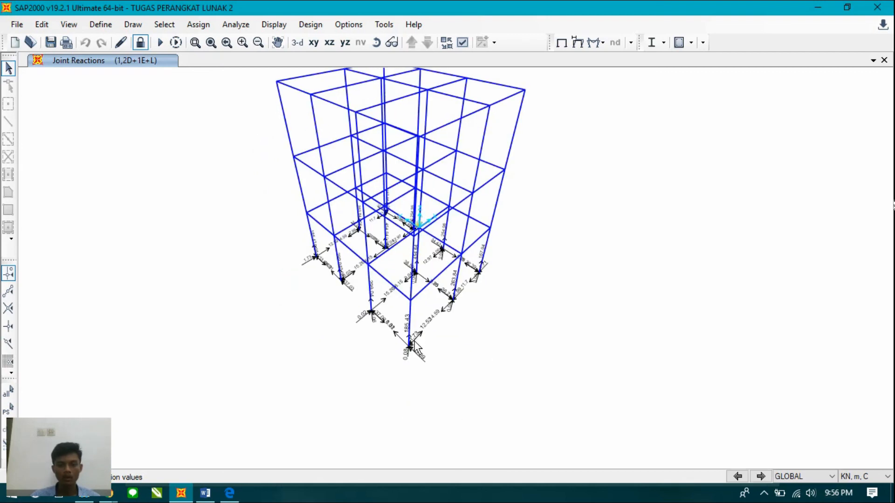
pyautogui.scroll(3, 414, 346)
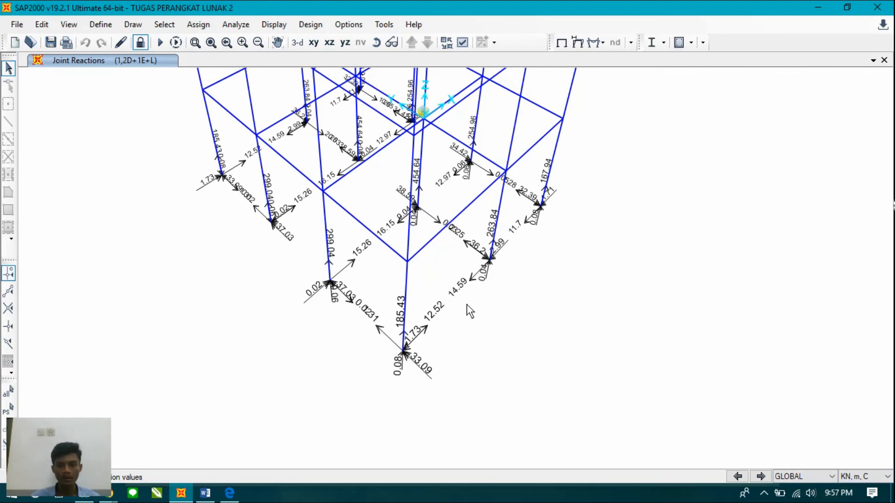
pyautogui.click(601, 43)
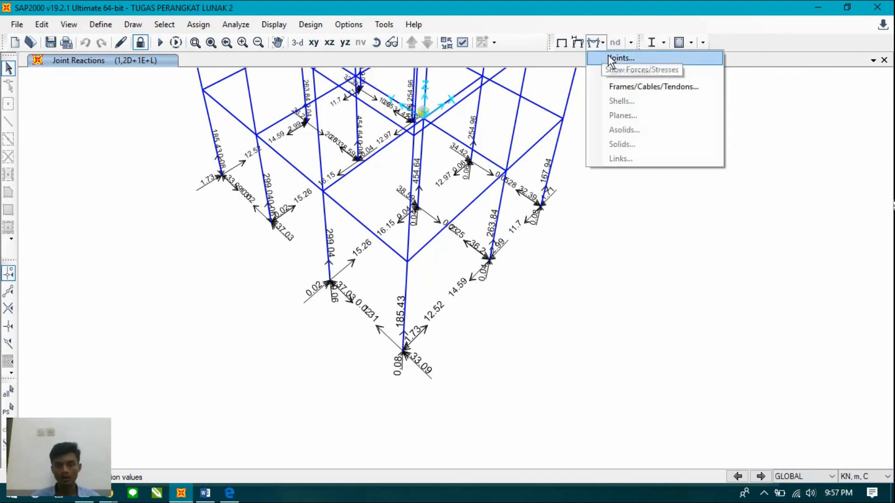
pyautogui.click(631, 242)
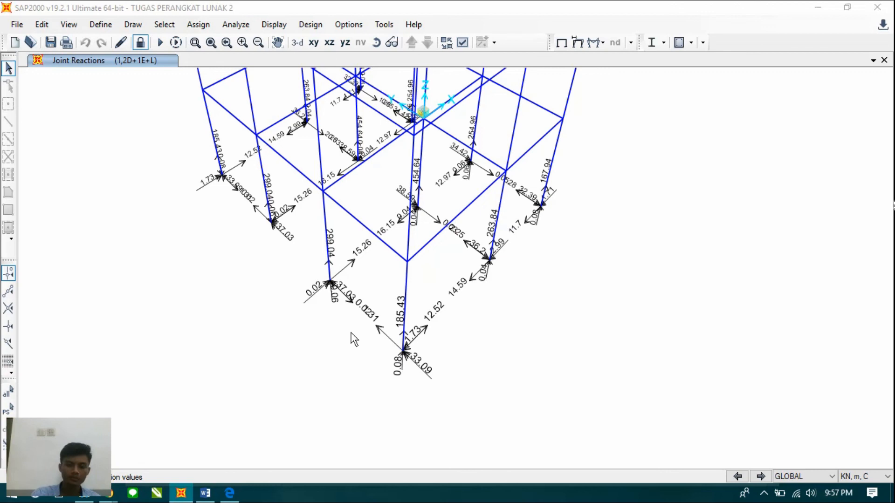
pyautogui.press('super+p')
pyautogui.click(463, 316)
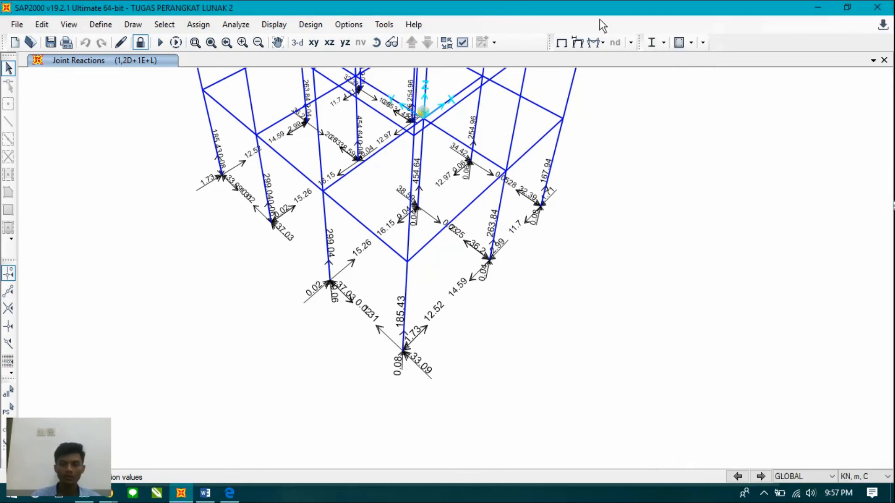
# Display the filled Shear 2-2 force diagram of the frames for the DEAD case.
pyautogui.click(596, 43)
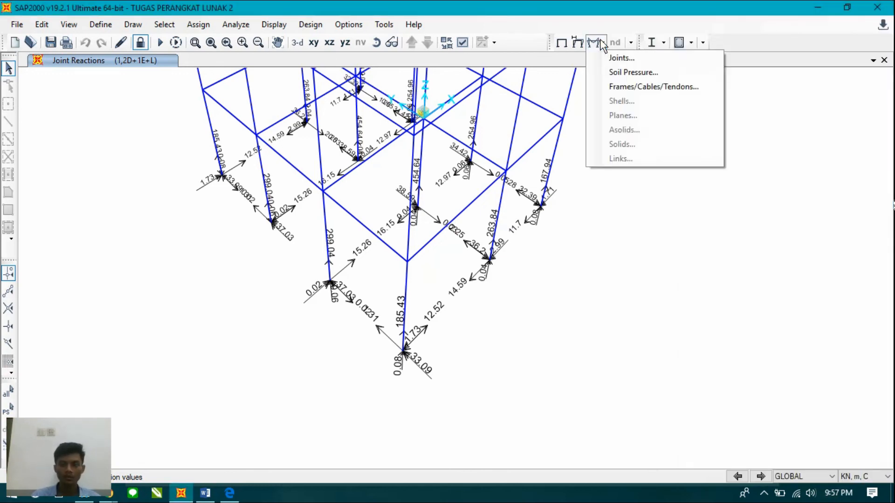
pyautogui.click(620, 89)
pyautogui.click(341, 252)
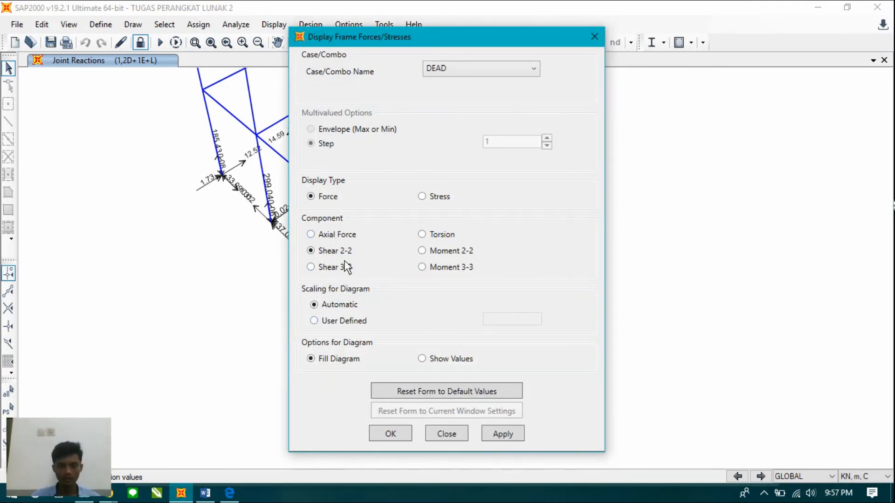
pyautogui.click(410, 428)
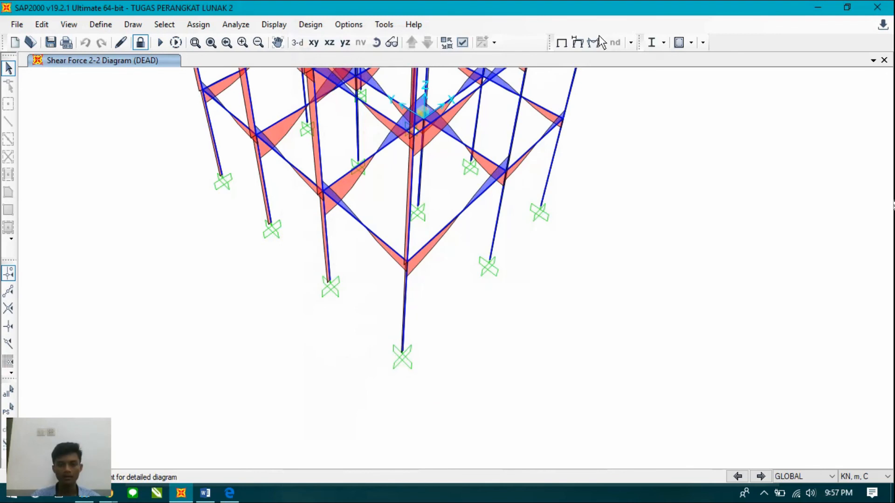
# Switch the DEAD case's Shear 2-2 diagram to show values and inspect them across the frame.
pyautogui.click(600, 42)
pyautogui.click(615, 86)
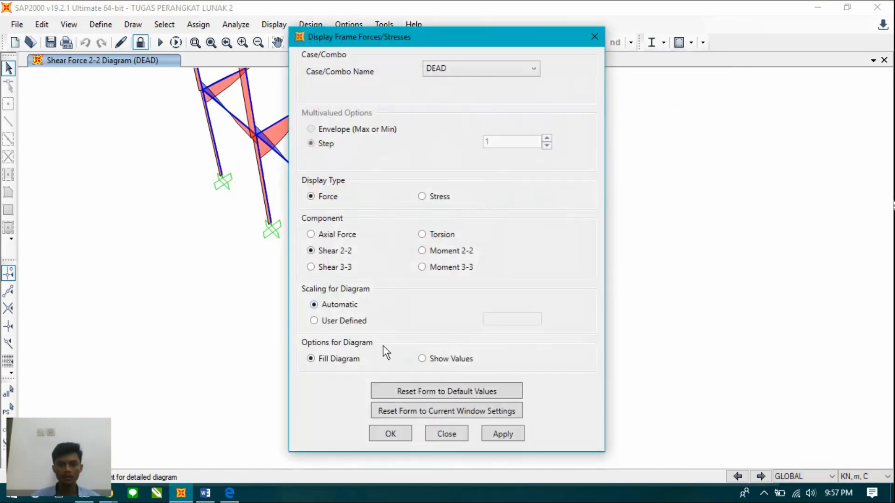
pyautogui.click(500, 433)
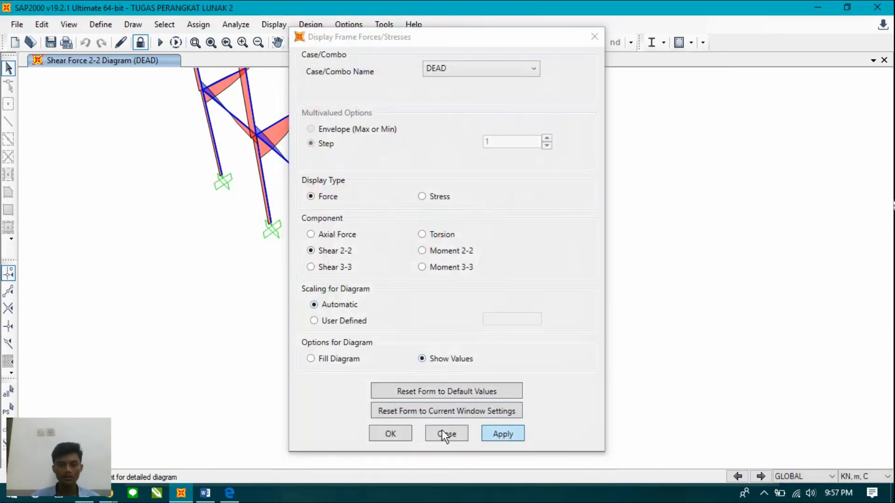
pyautogui.click(398, 431)
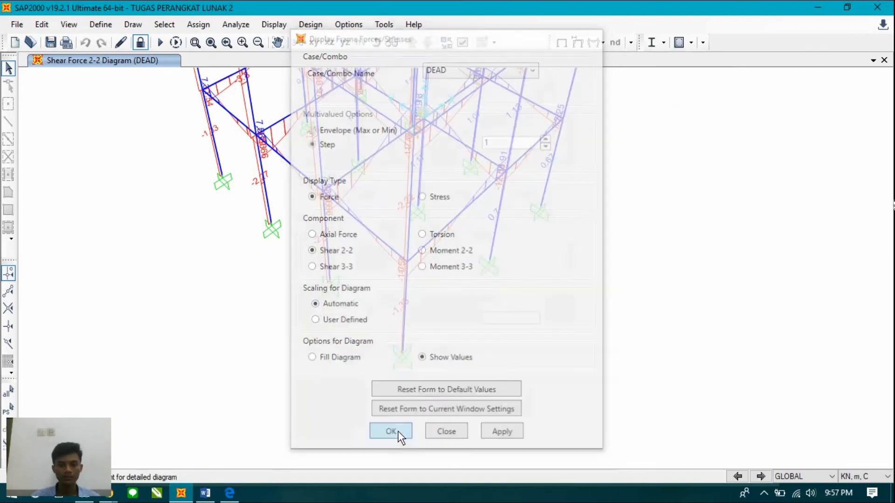
pyautogui.scroll(2, 473, 368)
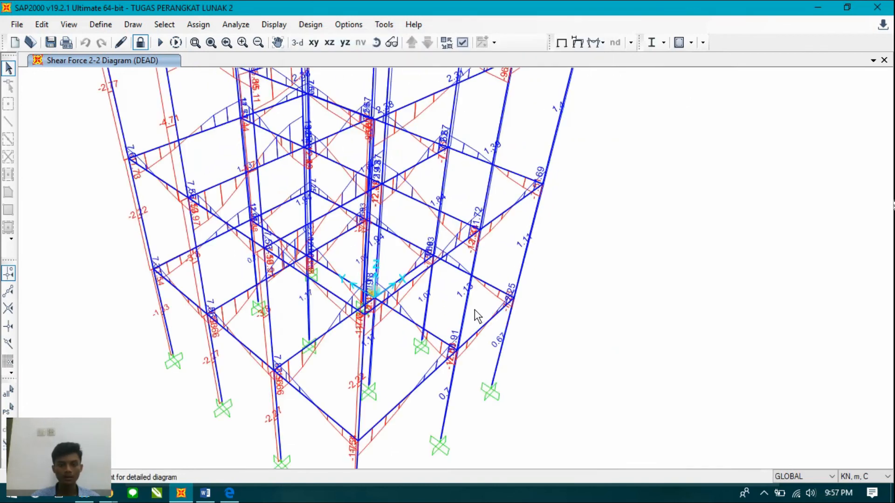
pyautogui.scroll(-4, 413, 249)
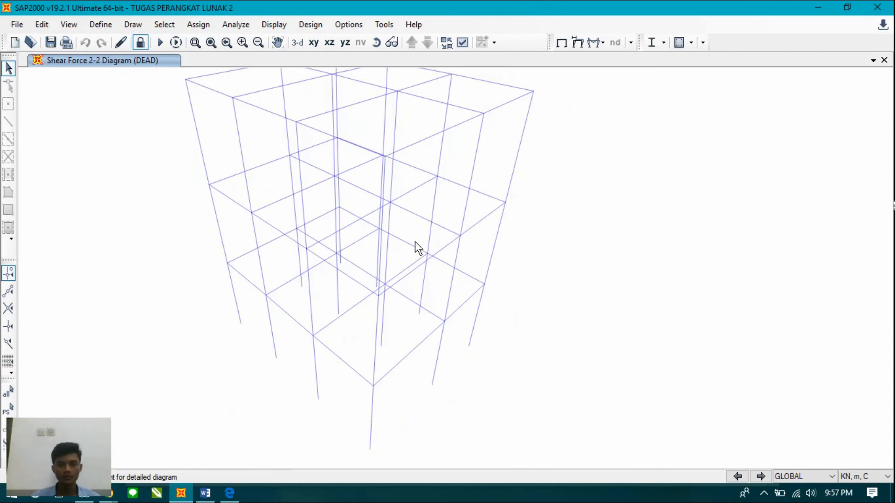
pyautogui.scroll(2, 419, 194)
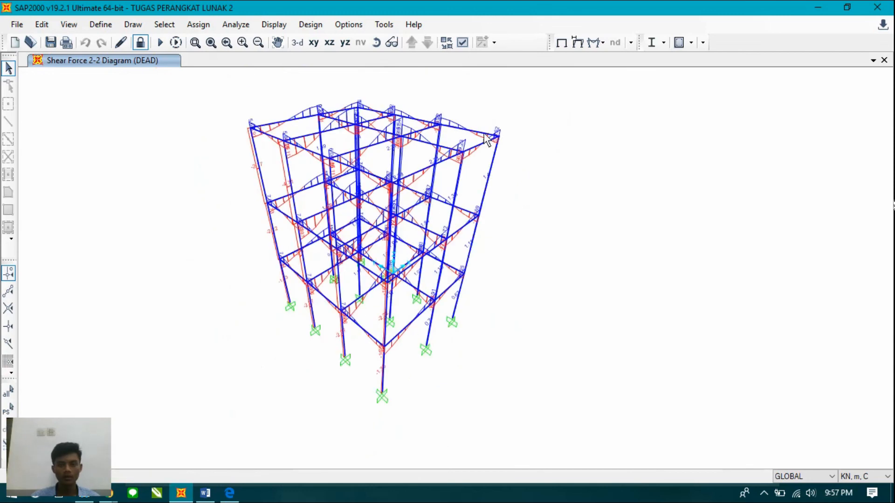
# Display the Moment 3-3 diagram with values for the DEAD case and inspect the moments across the frame's beams and columns.
pyautogui.click(602, 42)
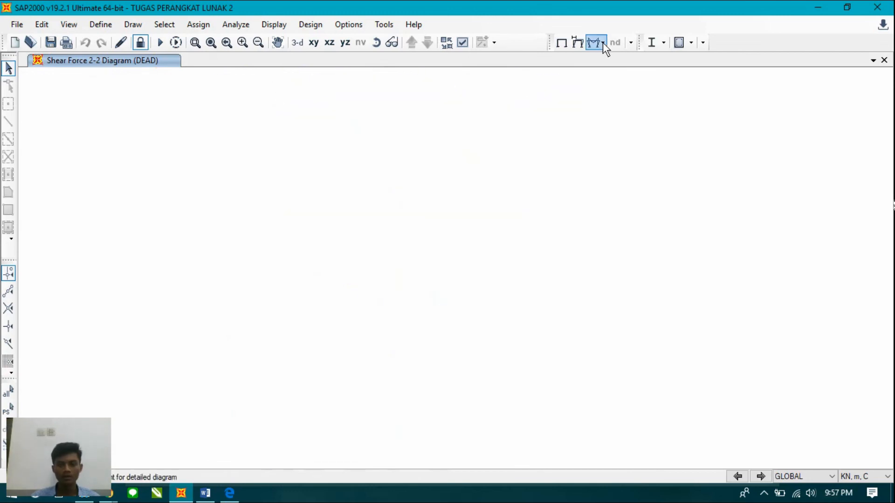
pyautogui.click(603, 45)
pyautogui.click(603, 45)
pyautogui.click(620, 87)
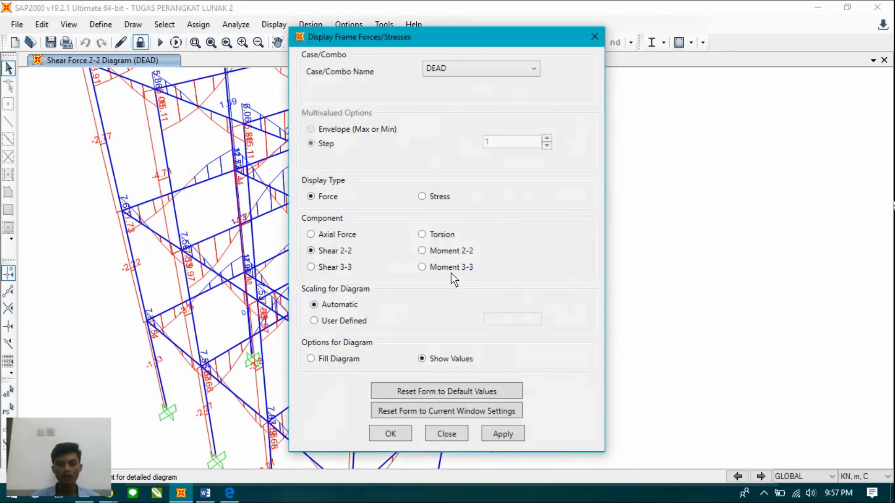
pyautogui.click(451, 272)
pyautogui.click(489, 427)
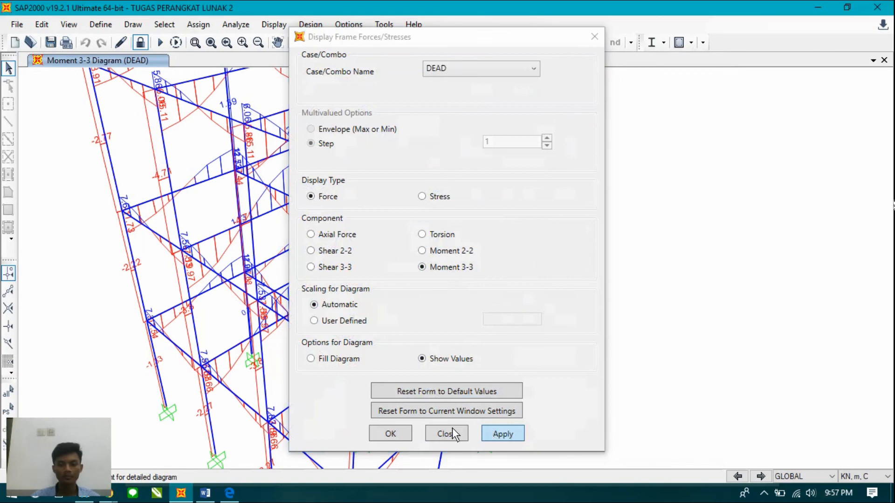
pyautogui.click(396, 433)
pyautogui.moveTo(465, 283)
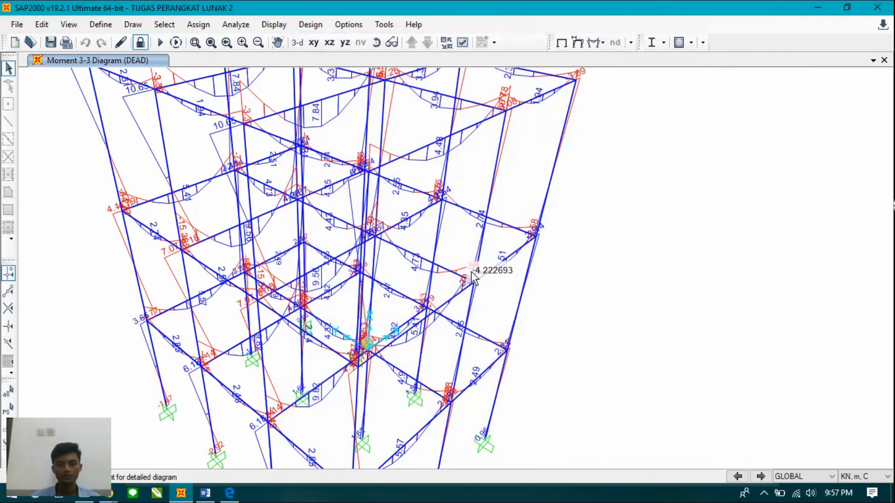
pyautogui.scroll(-3, 524, 220)
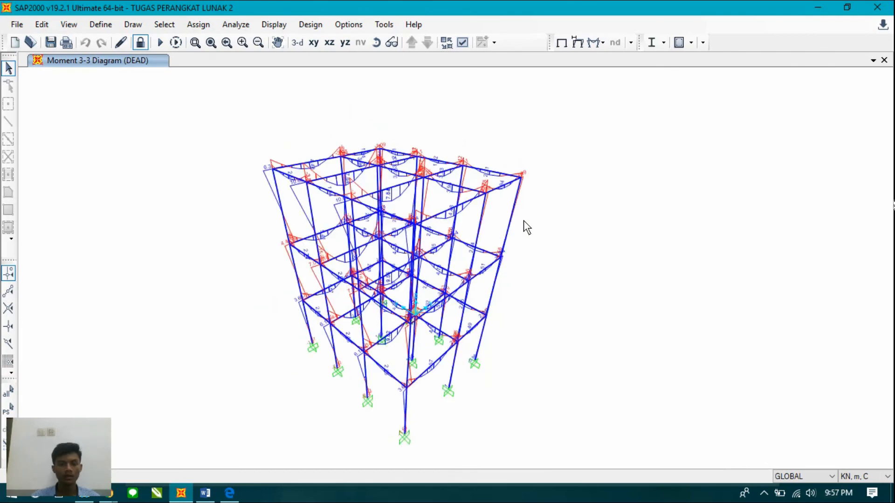
pyautogui.scroll(2, 524, 220)
pyautogui.scroll(2, 499, 211)
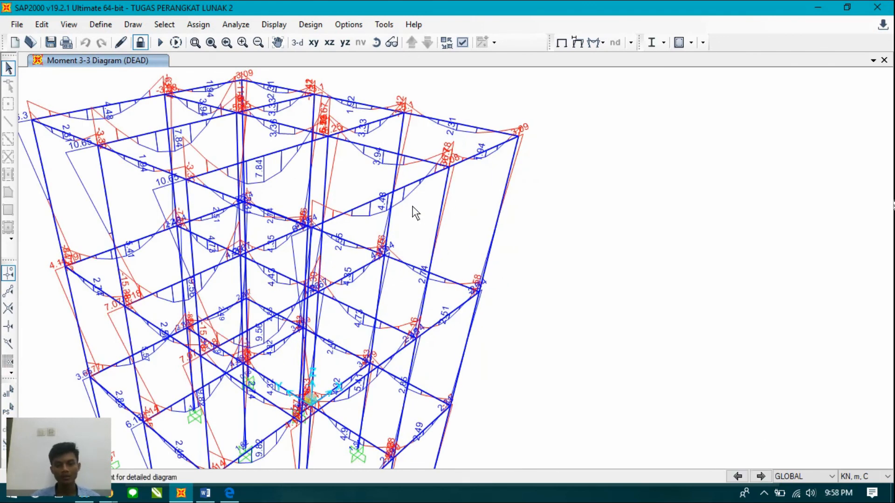
pyautogui.scroll(-2, 511, 245)
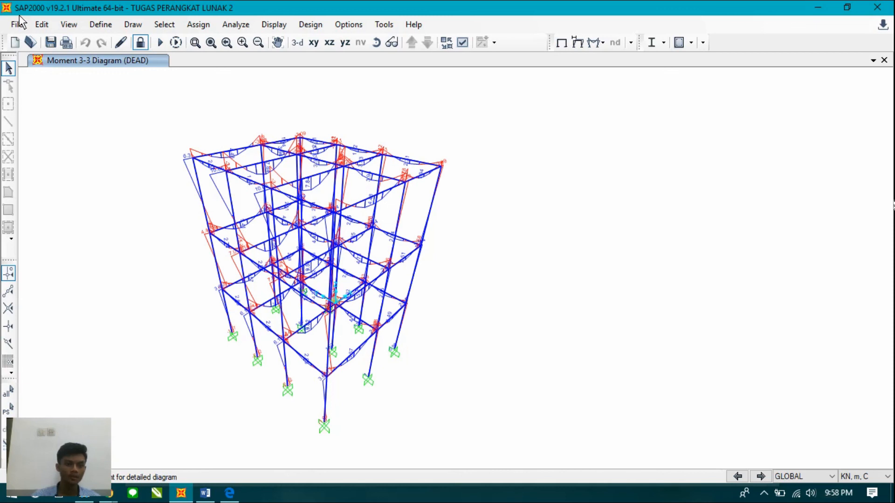
pyautogui.click(763, 493)
pyautogui.click(789, 470)
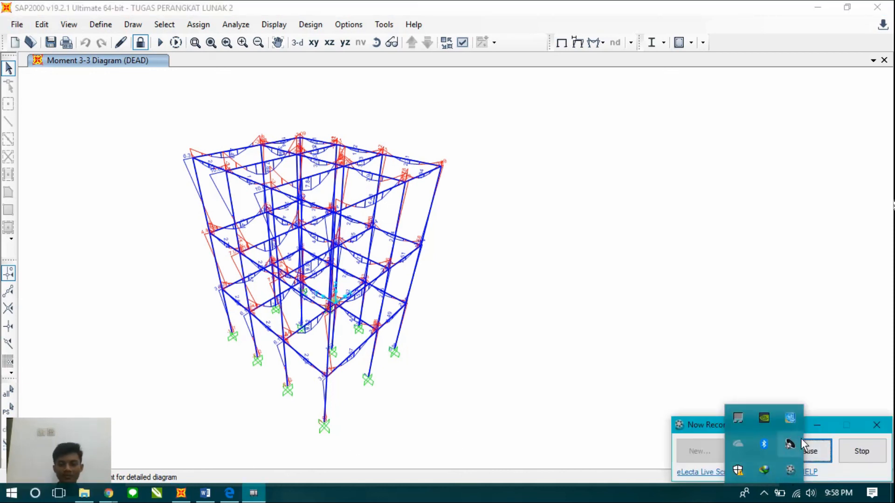